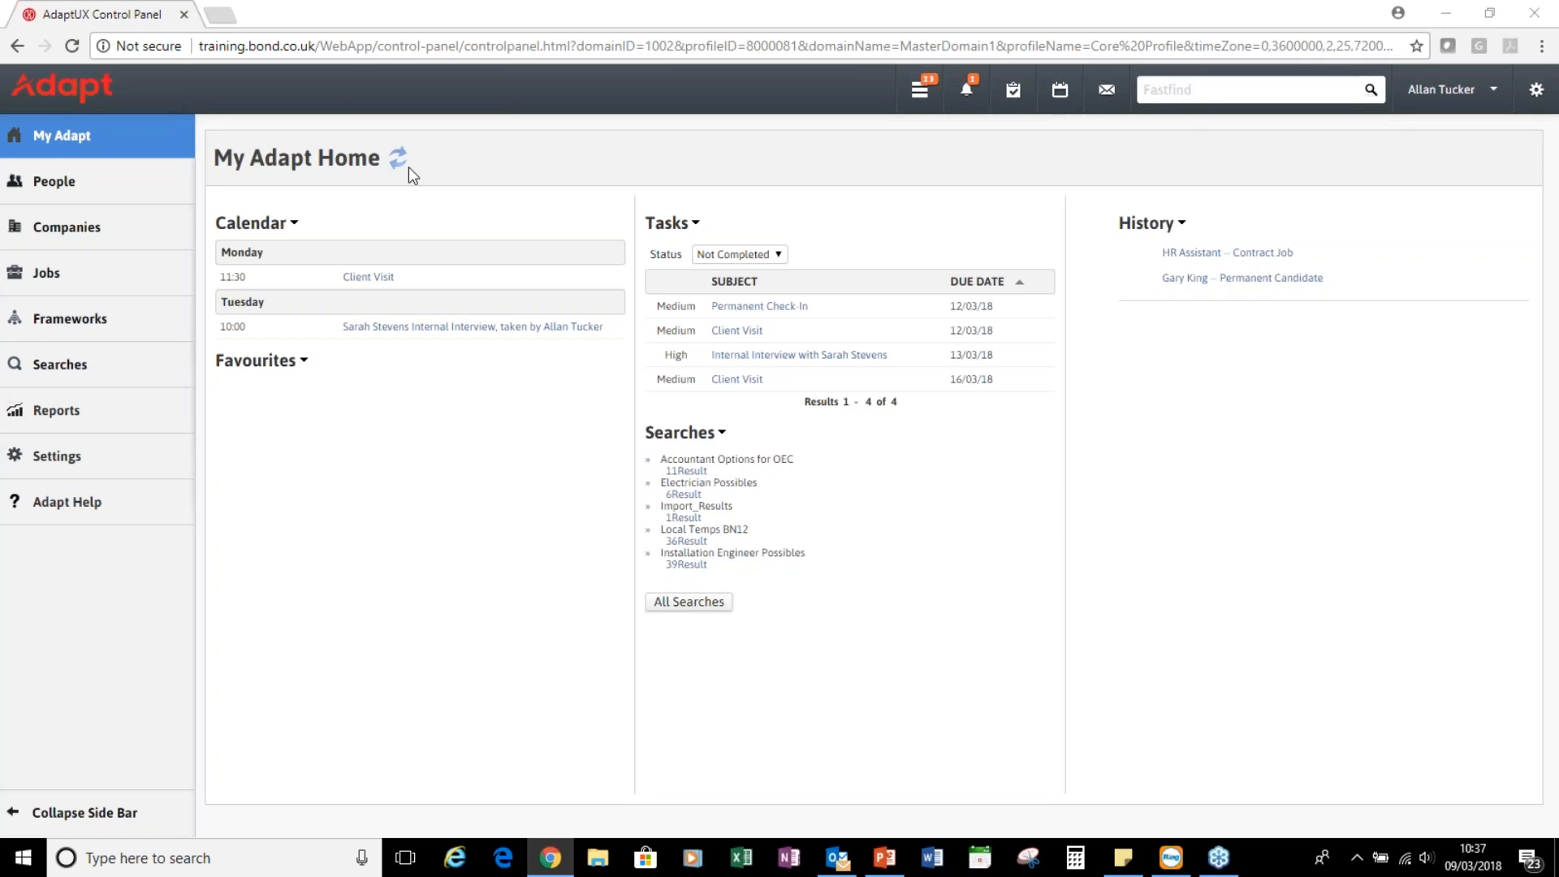
# Start a new candidate record from the People menu
pyautogui.click(88, 193)
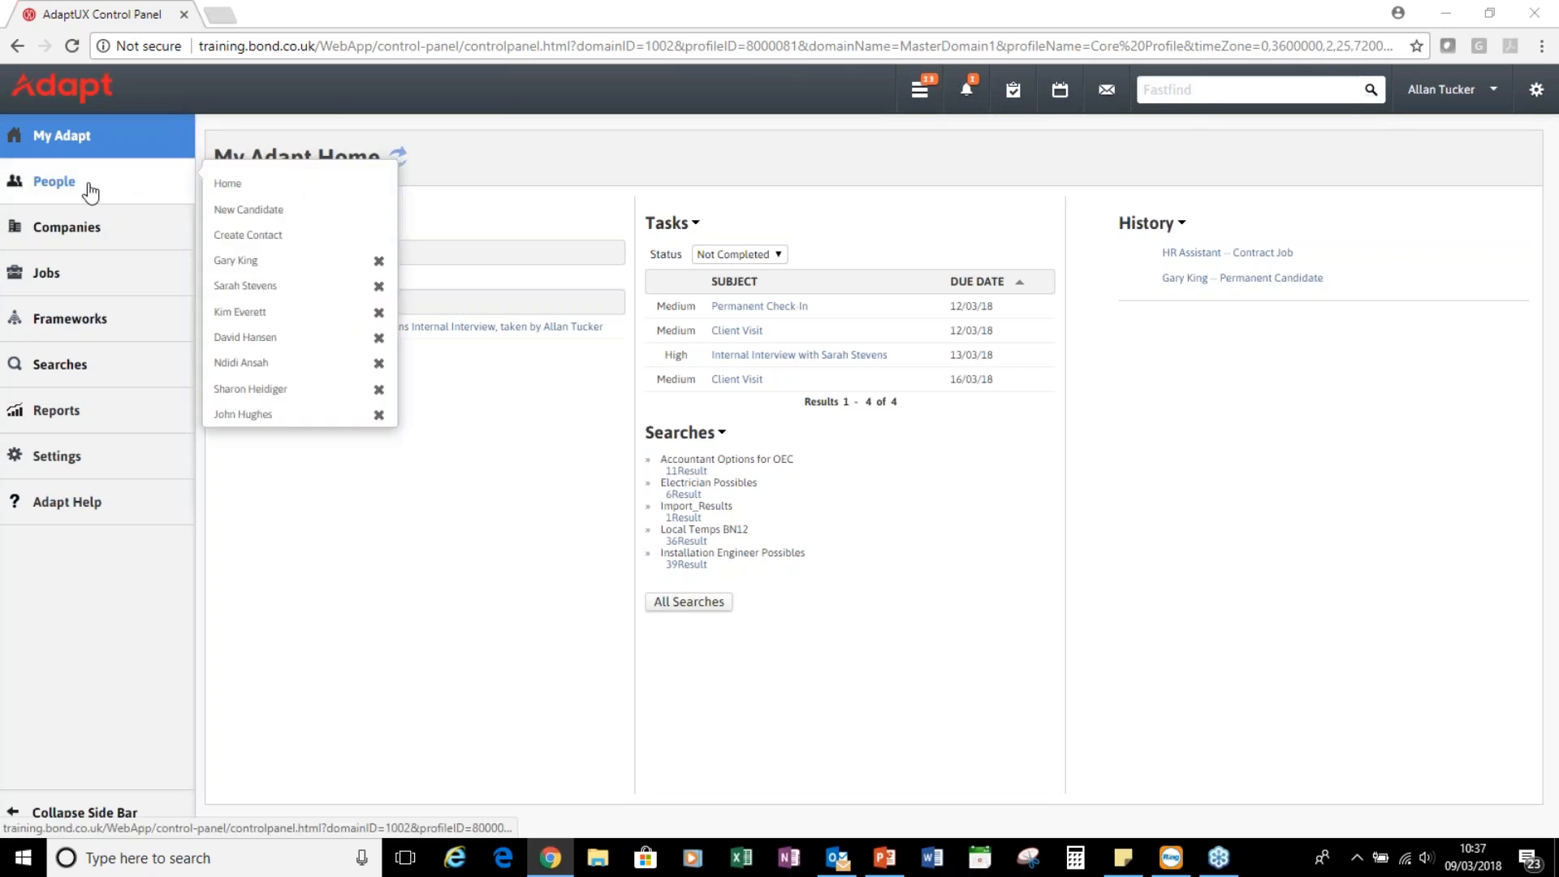
pyautogui.click(265, 213)
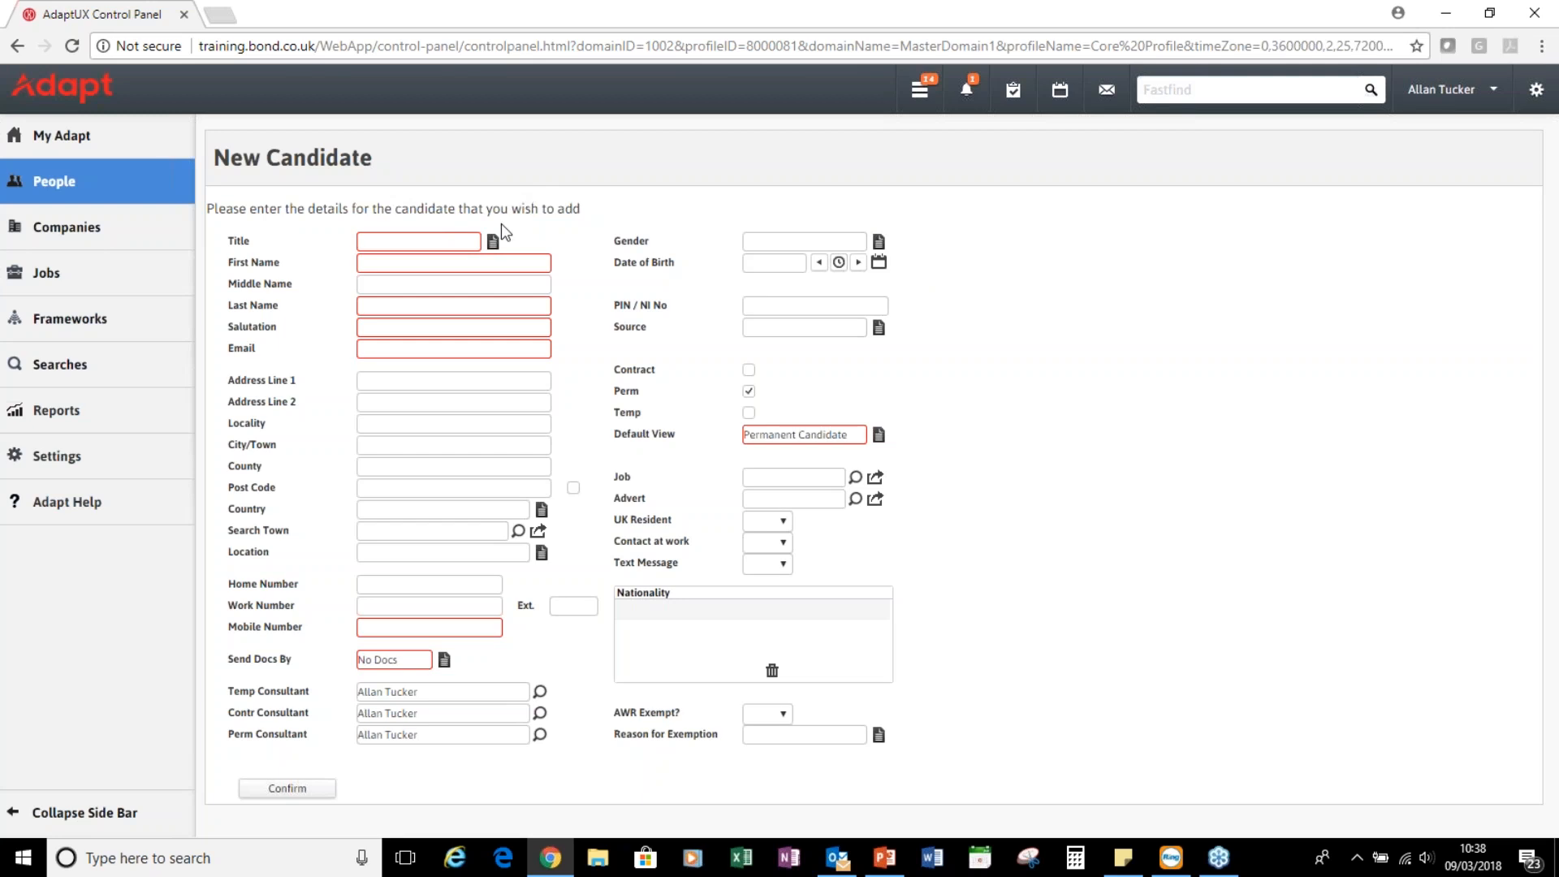
# Set the title to Ms and enter the candidate's first and last name
pyautogui.click(493, 243)
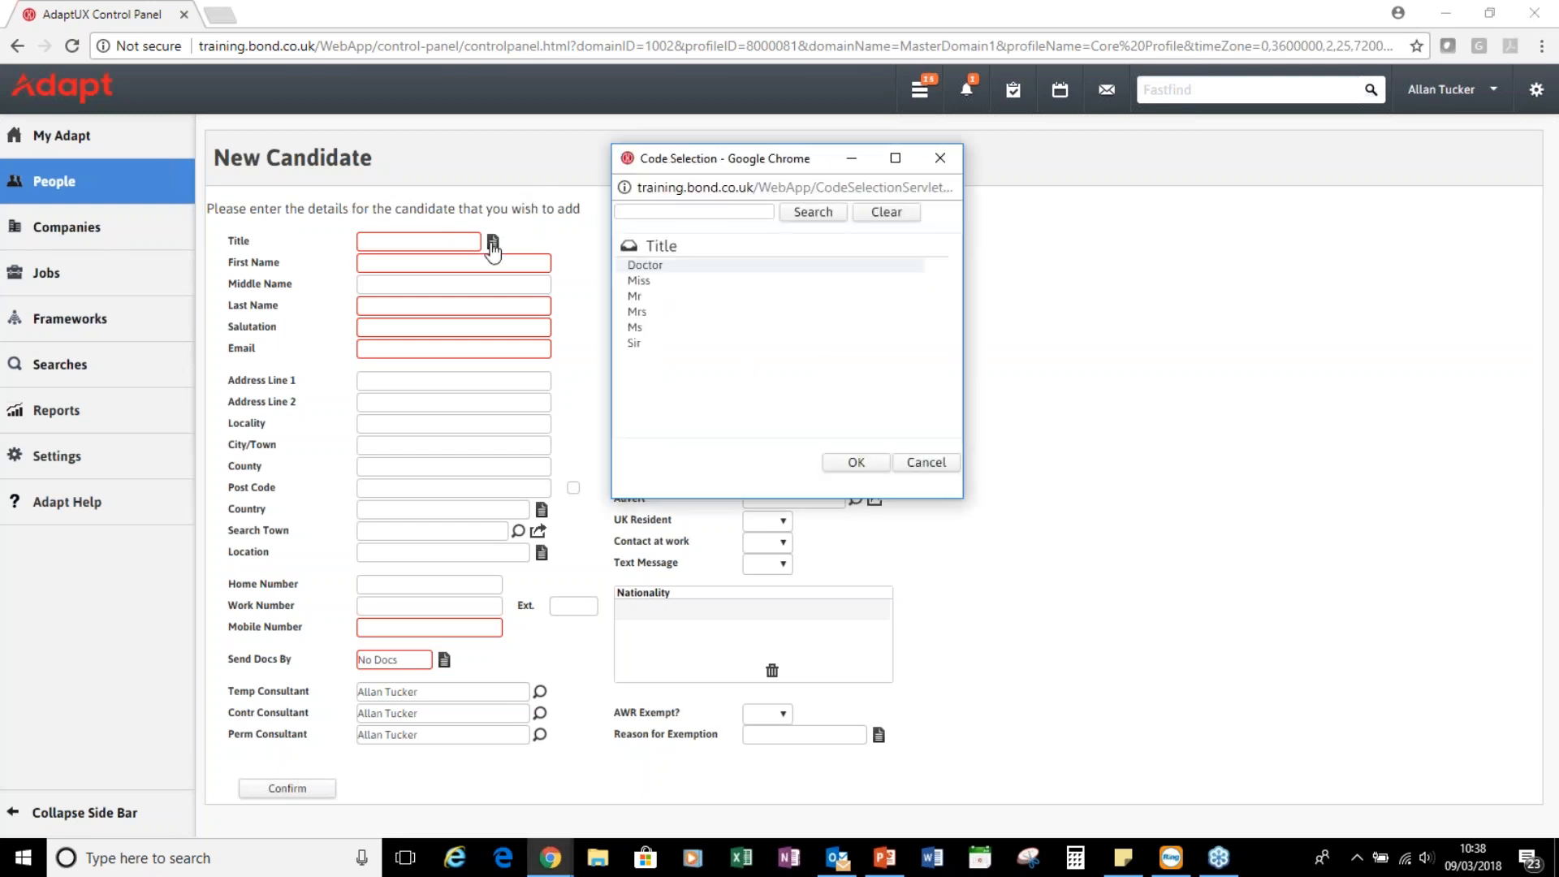
pyautogui.doubleClick(642, 328)
pyautogui.click(391, 268)
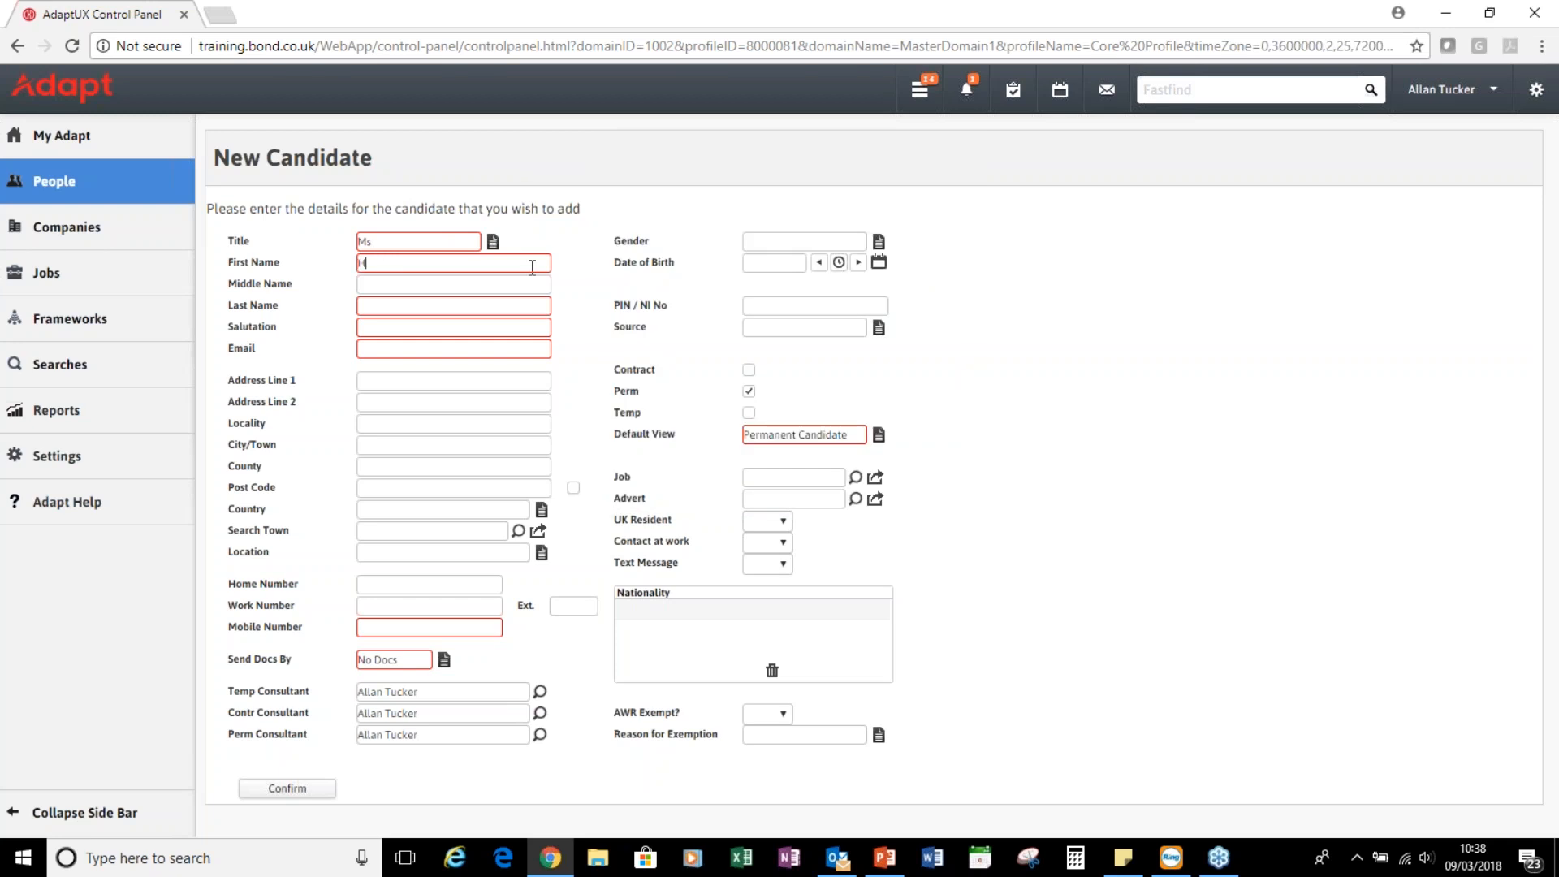
pyautogui.press('Tab')
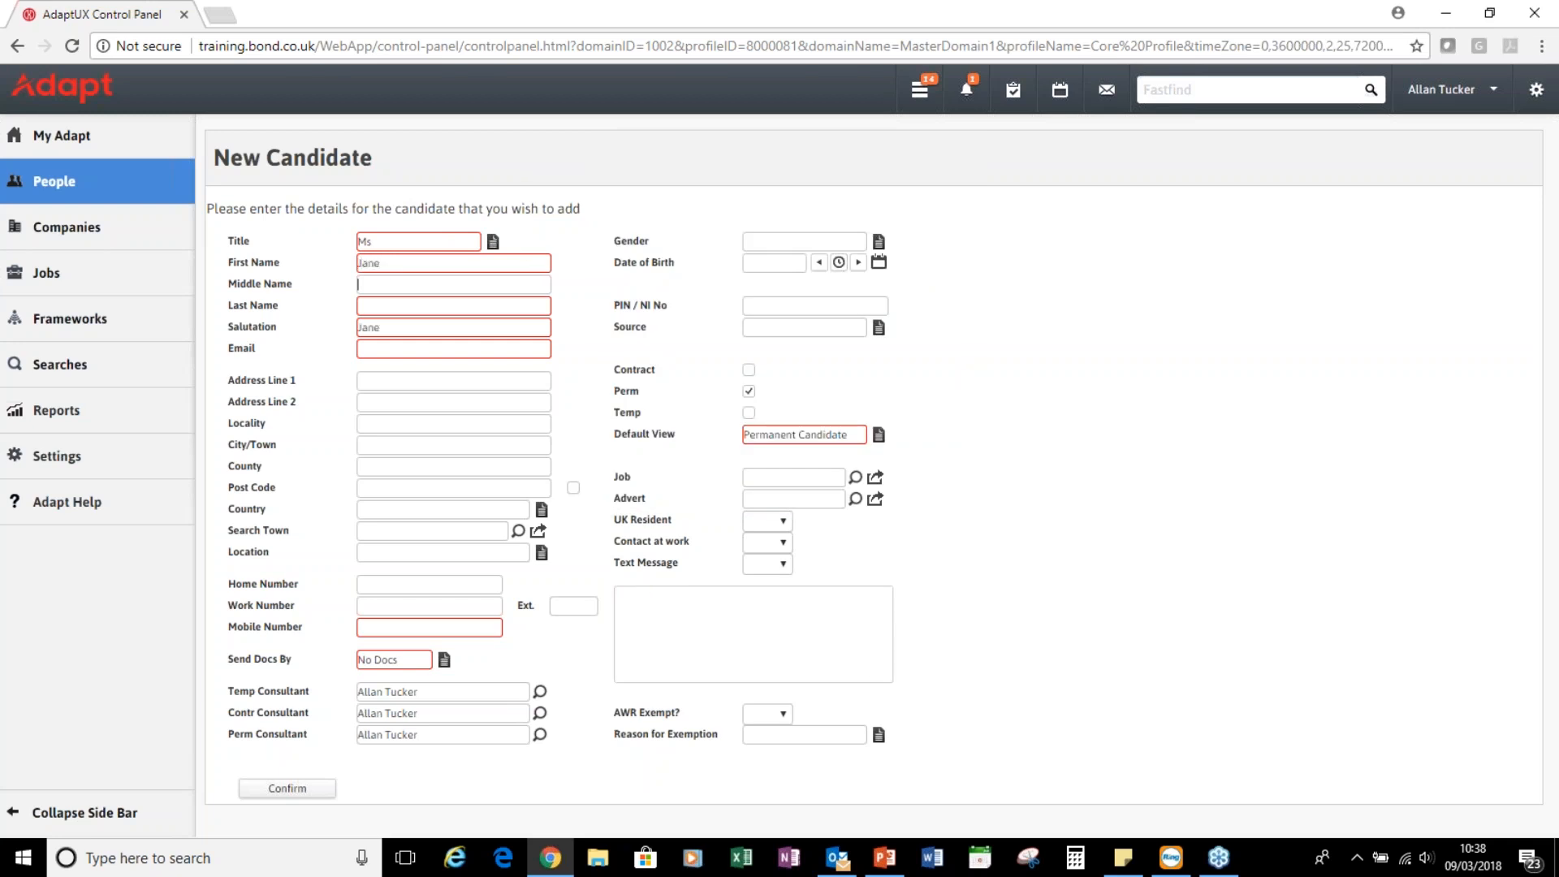
pyautogui.press('Tab')
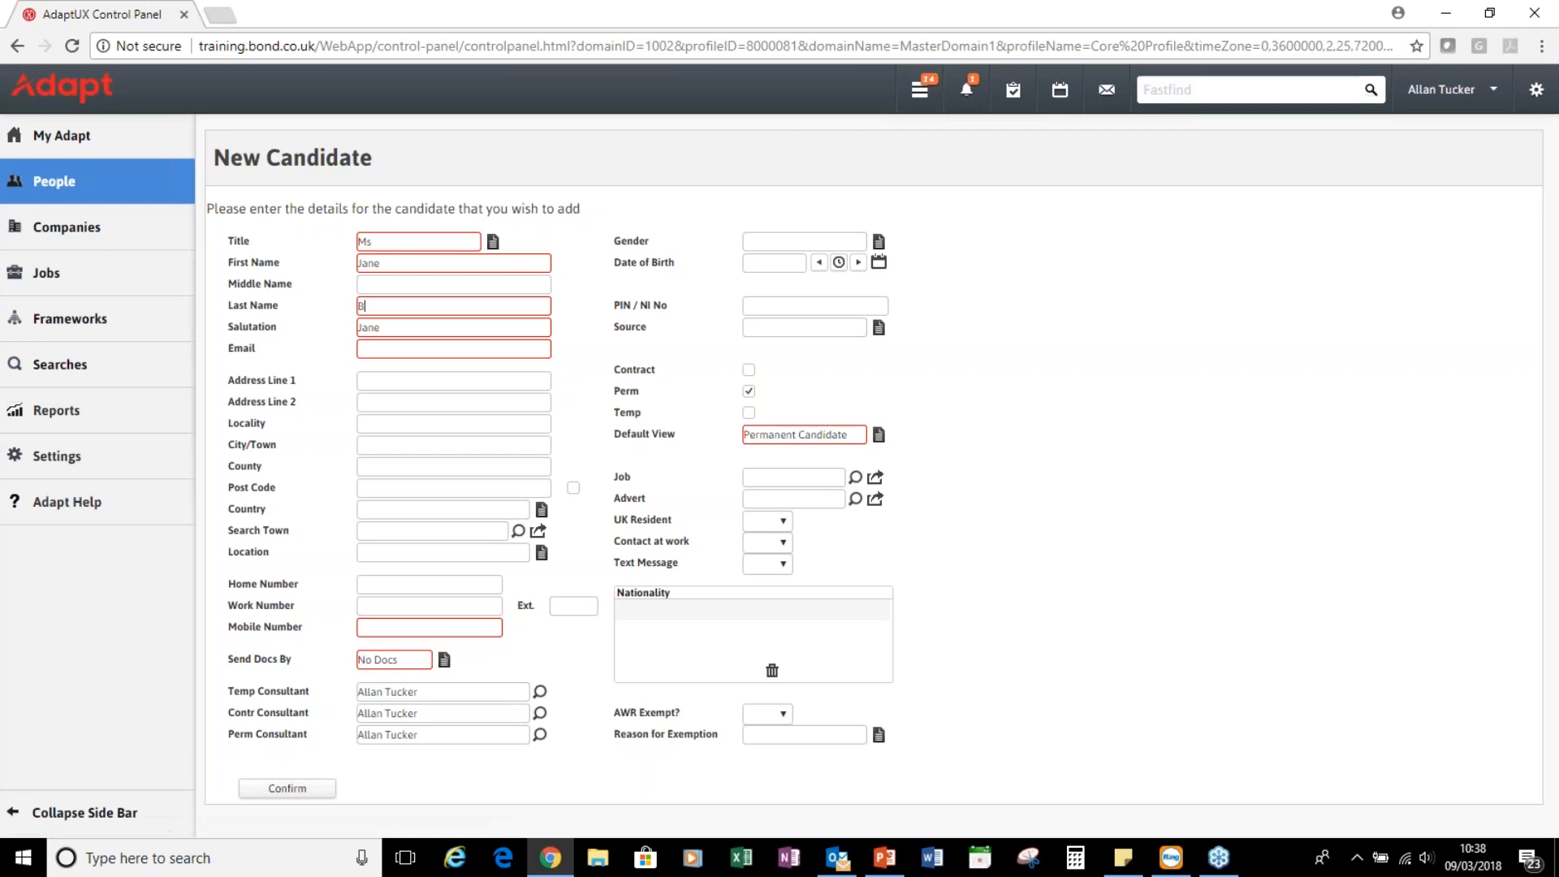
pyautogui.press('Tab')
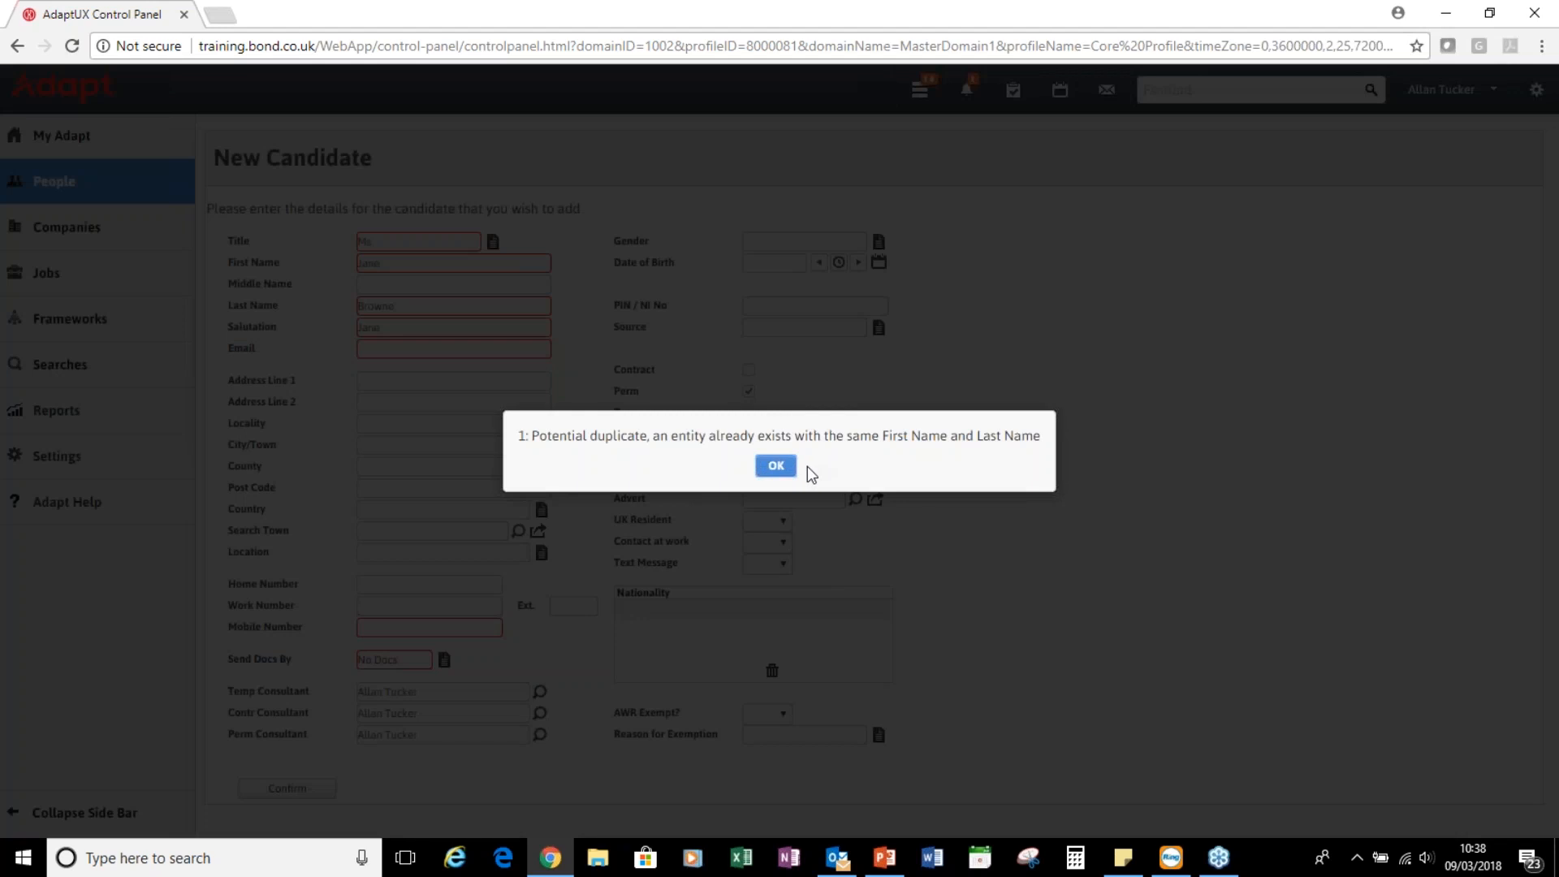
# Dismiss the potential duplicate warning and correct the candidate's first and last name
pyautogui.click(776, 466)
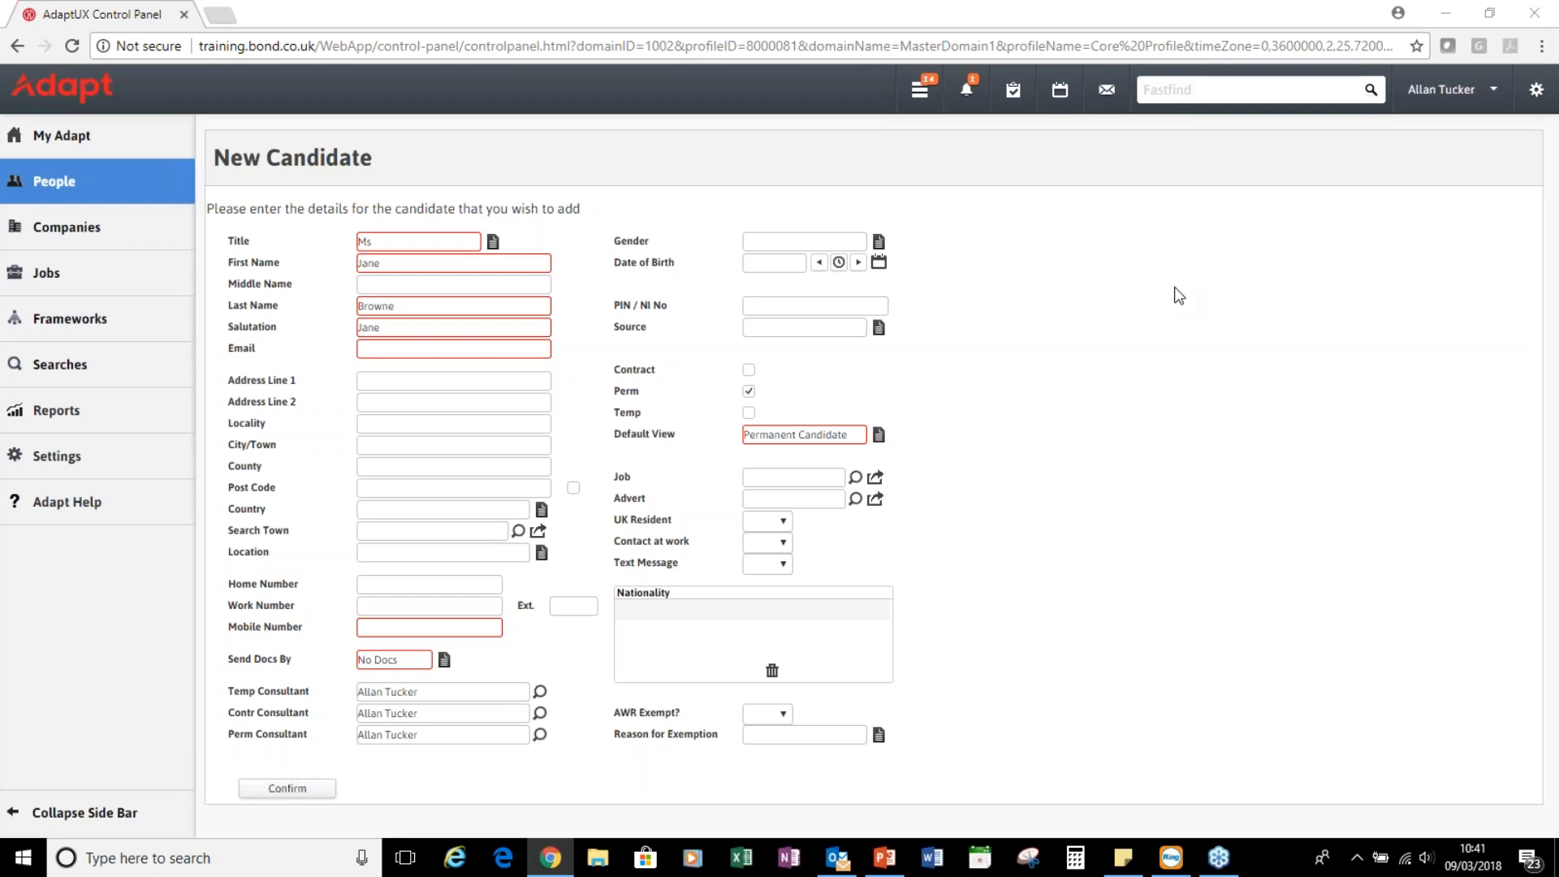
pyautogui.click(368, 267)
pyautogui.write('y')
pyautogui.press('Tab')
pyautogui.press('Tab')
pyautogui.click(396, 308)
pyautogui.press('Tab')
# Fill in the candidate's e-mail, two address lines, town Lancing and post code
pyautogui.click(437, 345)
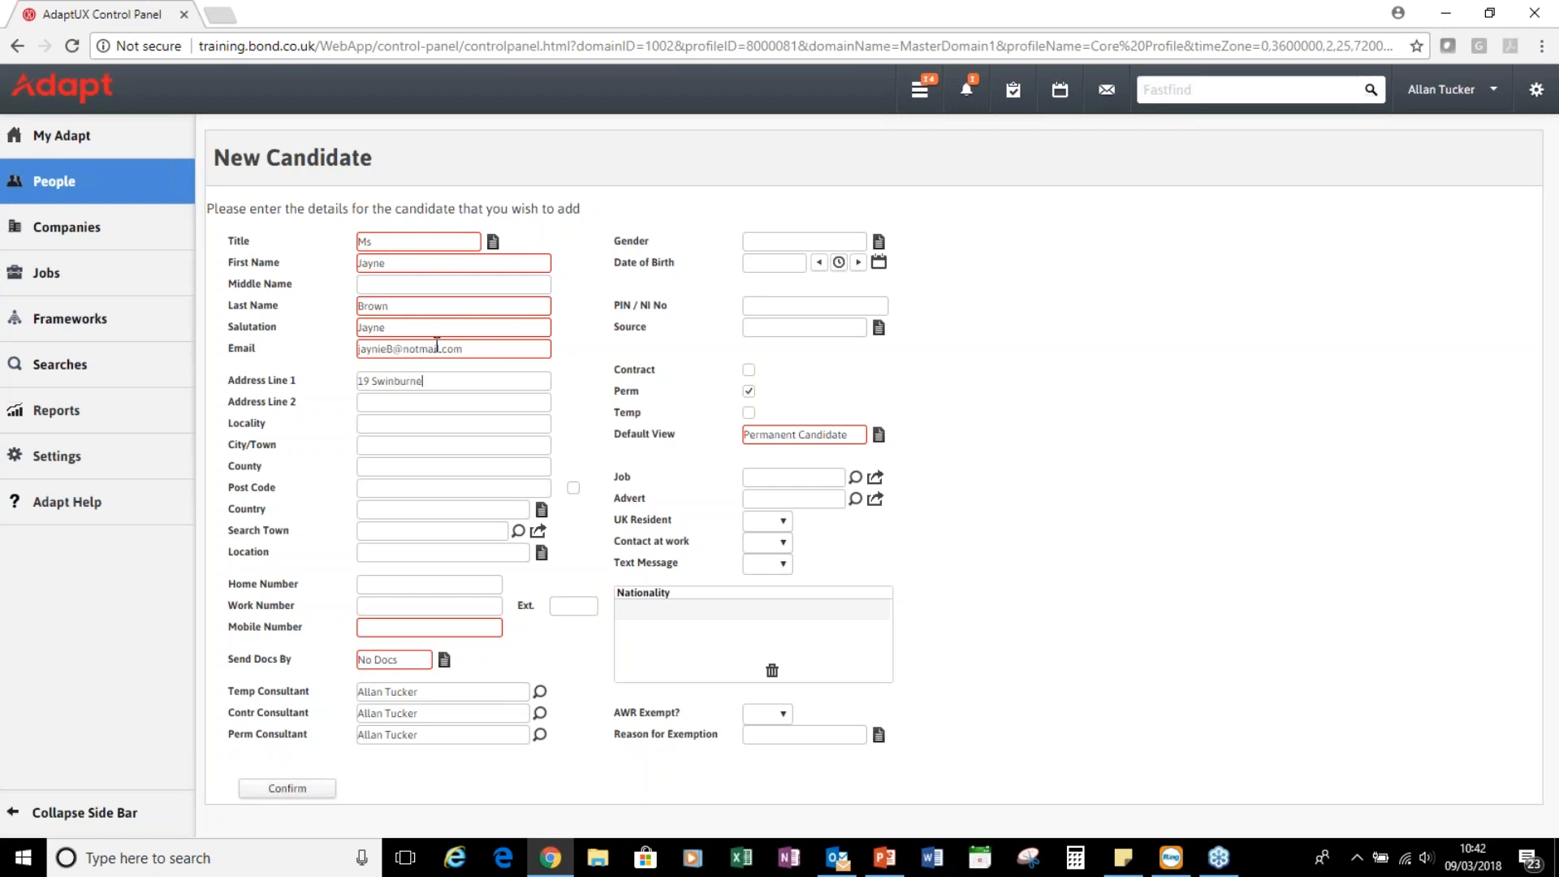
pyautogui.press('Tab')
pyautogui.press('Tab')
pyautogui.press('Tab')
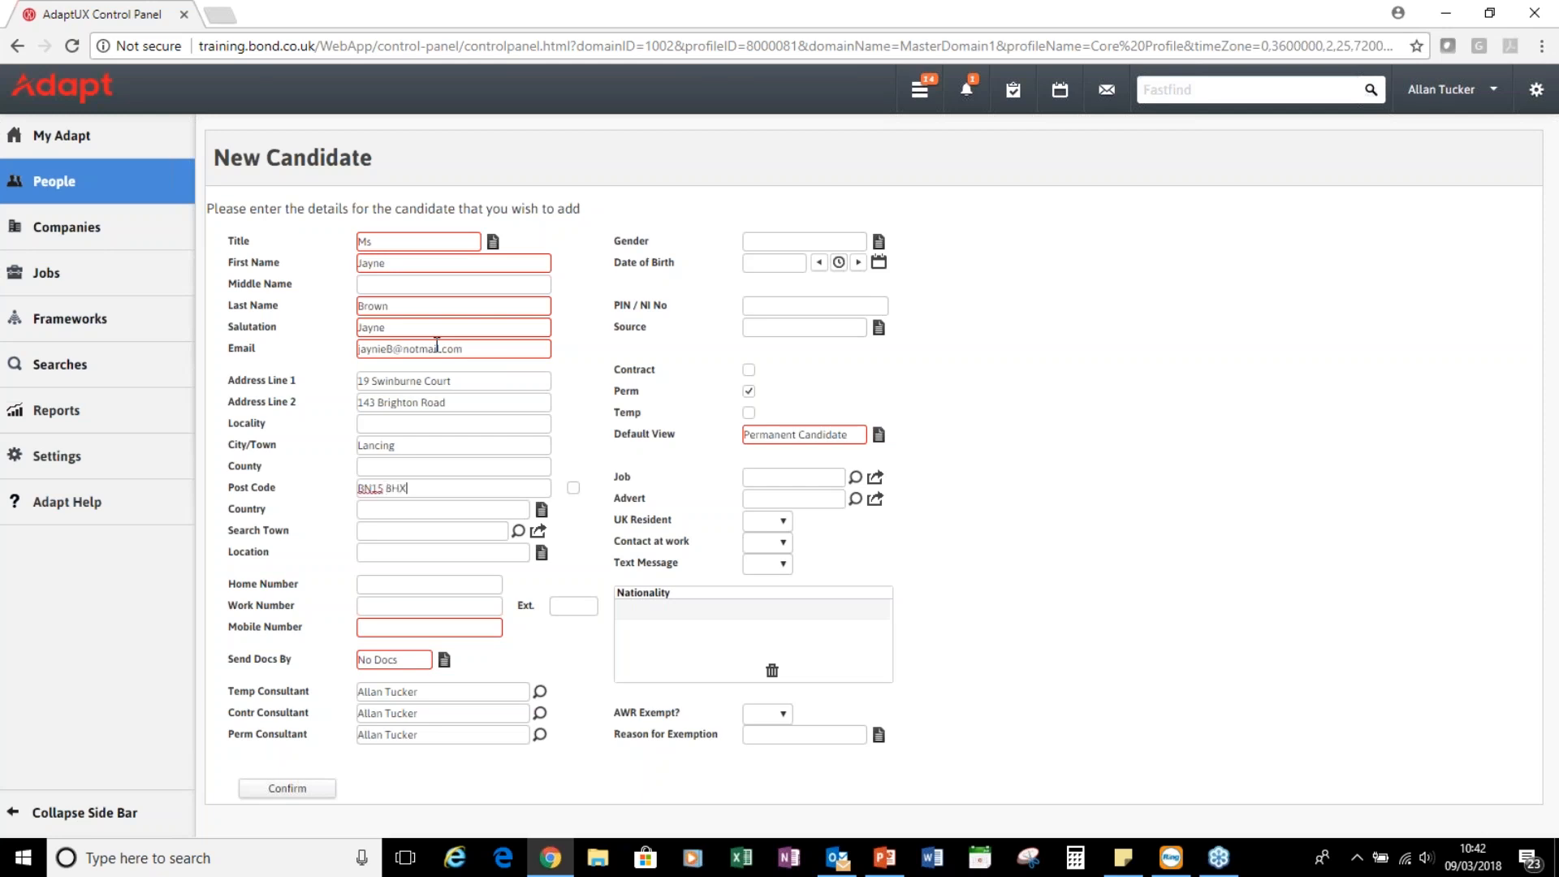
# Confirm the post code and enter the candidate's mobile number
pyautogui.click(441, 509)
pyautogui.press('Tab')
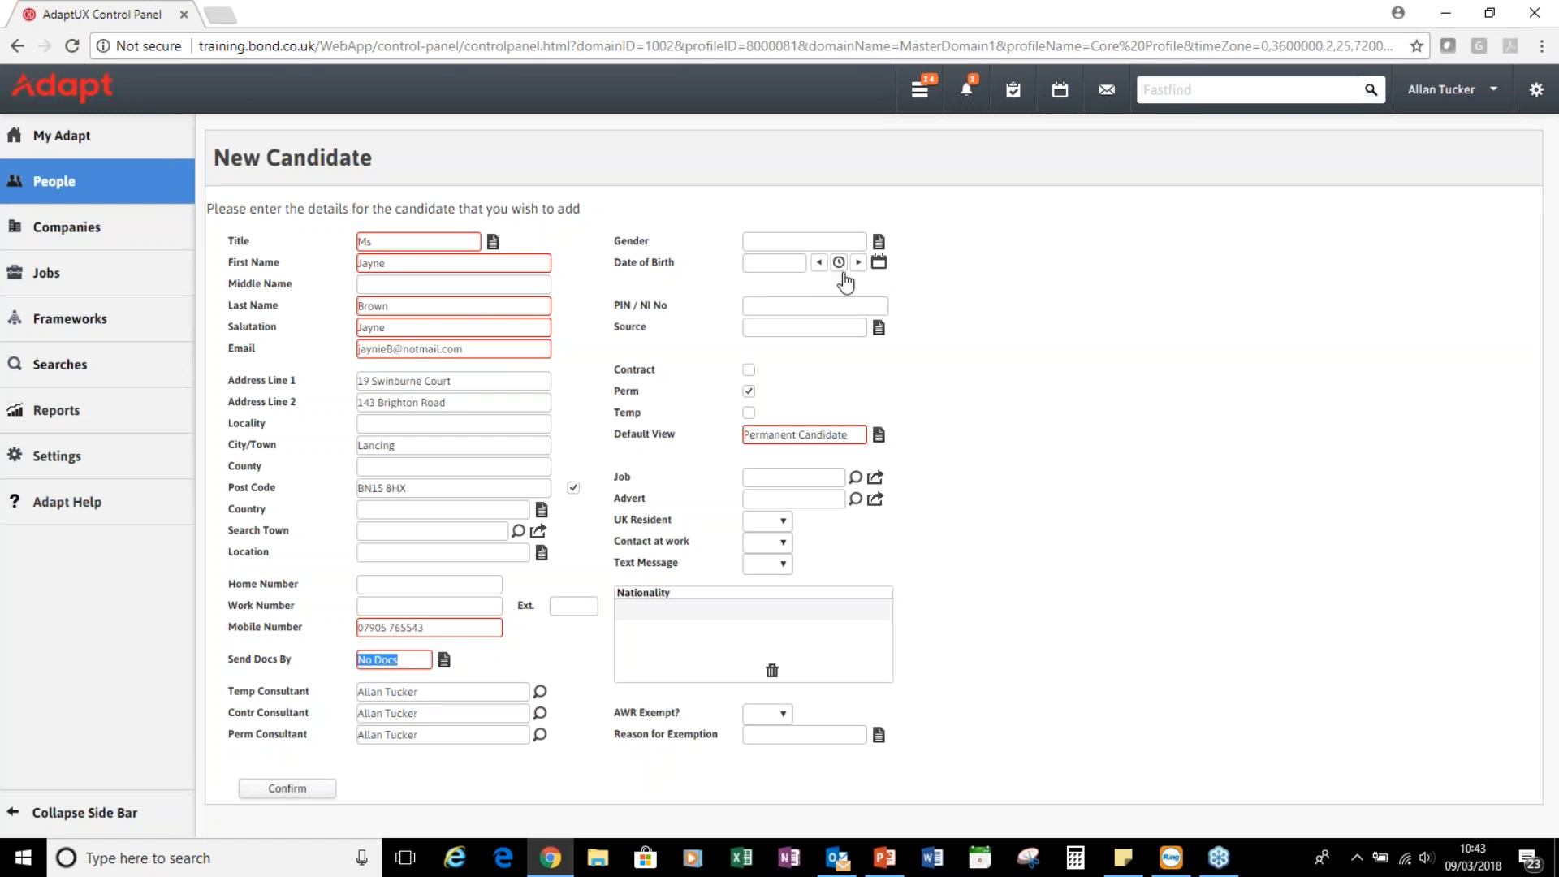
pyautogui.click(879, 262)
pyautogui.click(602, 370)
pyautogui.scroll(5, 580, 608)
pyautogui.scroll(4, 580, 608)
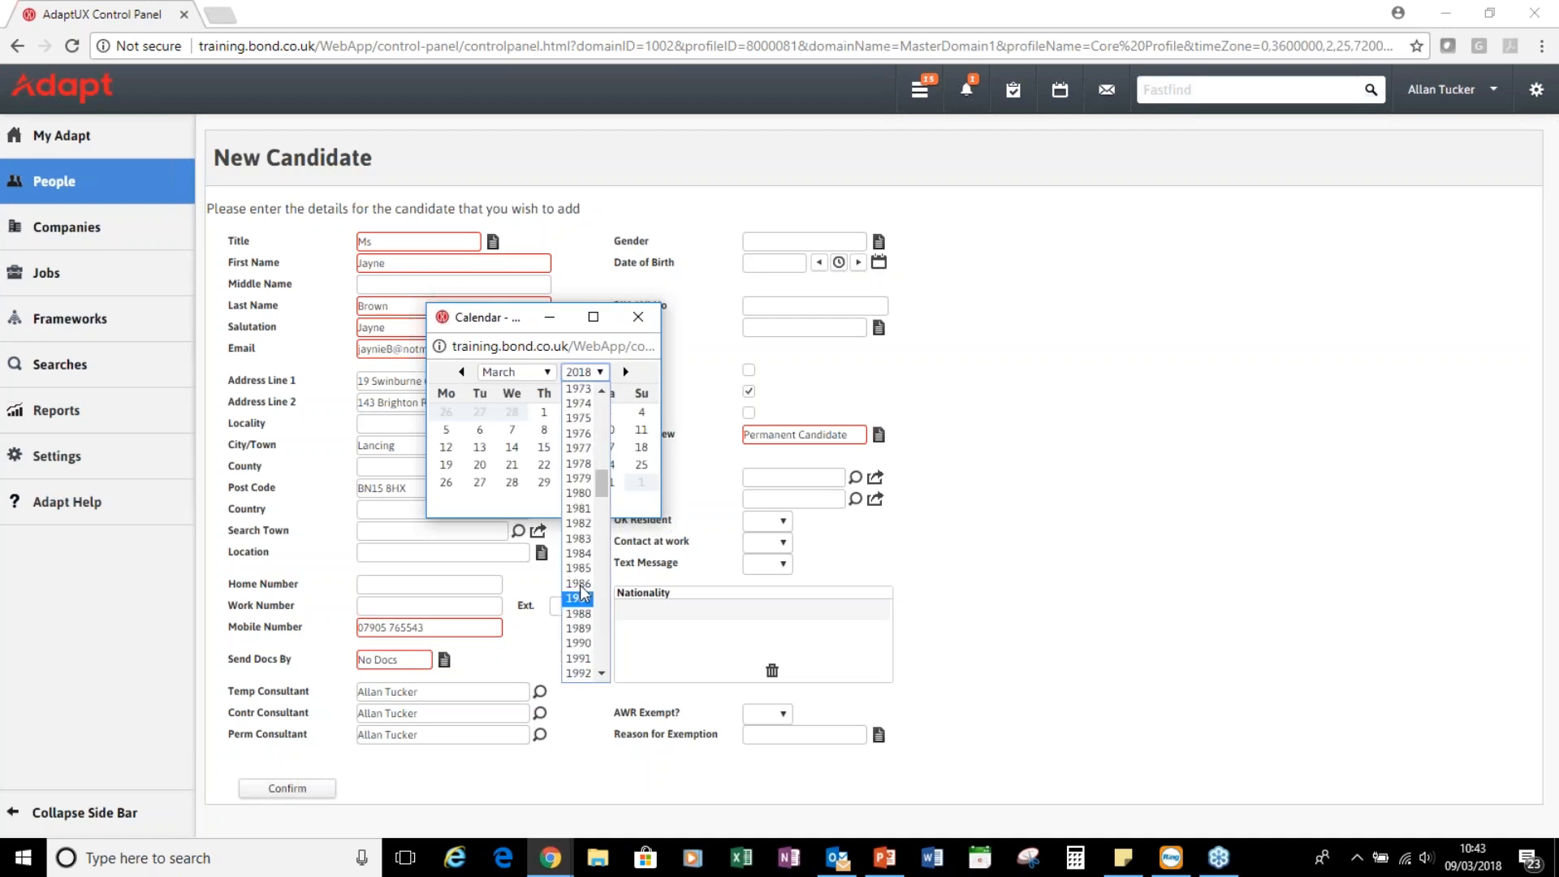
pyautogui.click(580, 464)
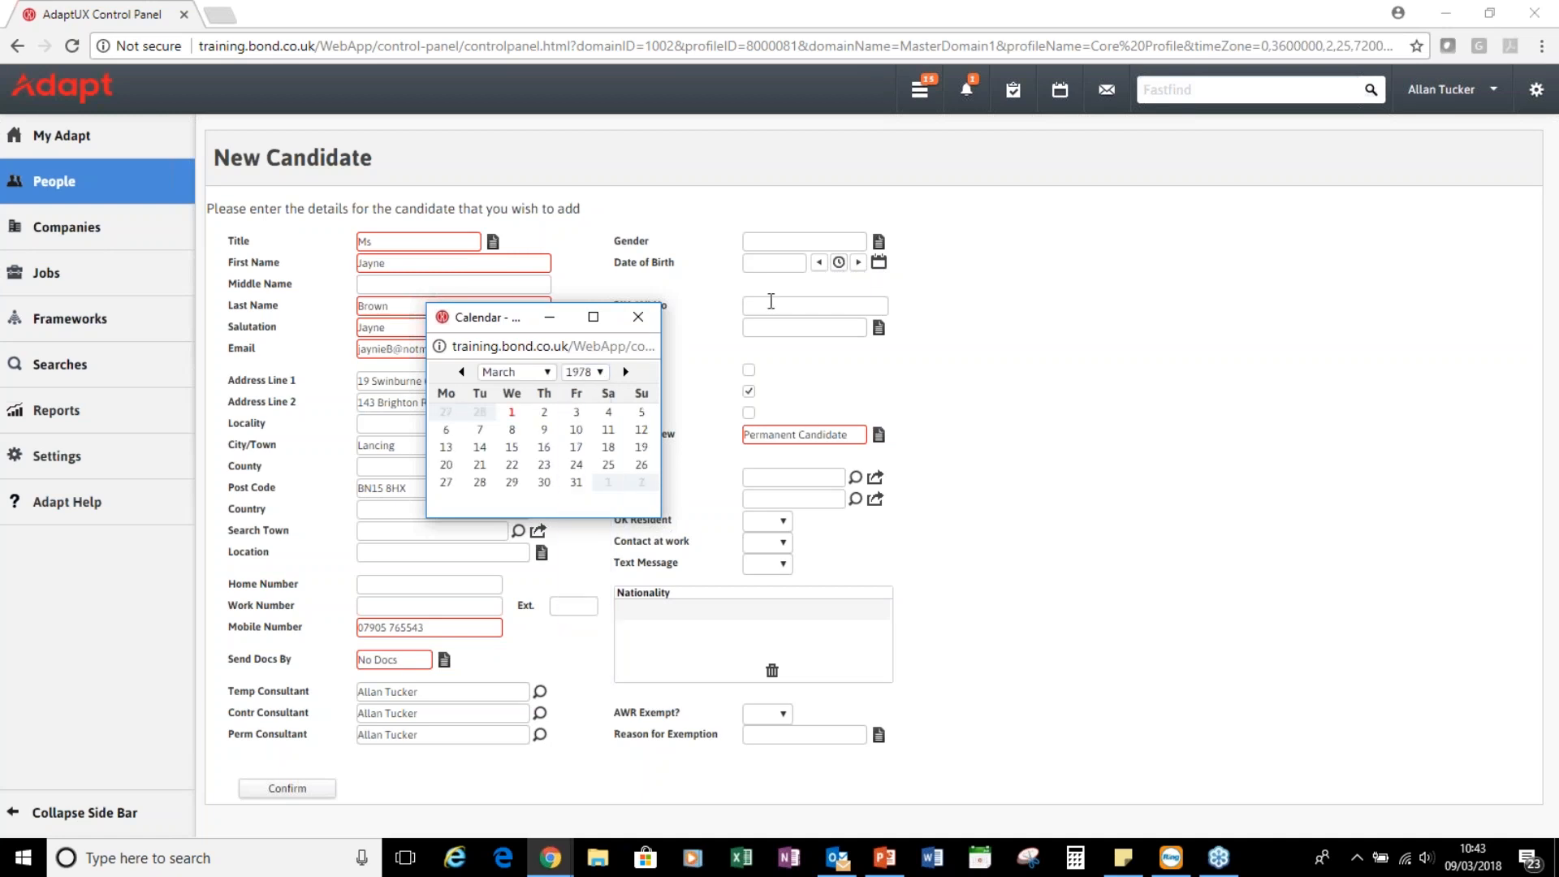
pyautogui.click(548, 372)
pyautogui.click(526, 510)
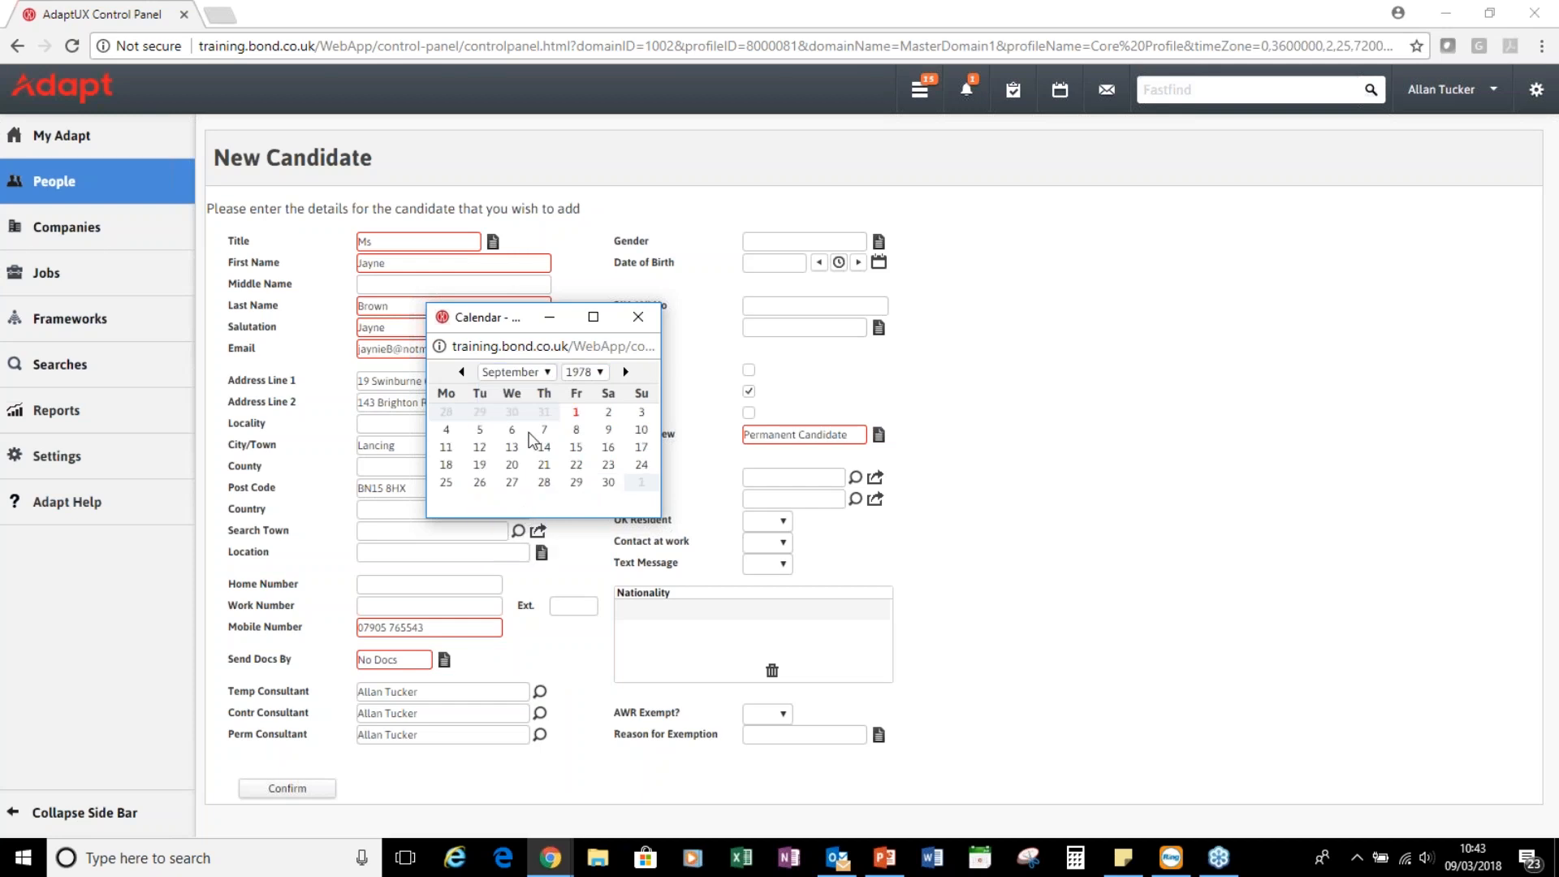
pyautogui.click(480, 482)
# Set the source to Recommendation and the default view to Temporary Candidate
pyautogui.click(801, 304)
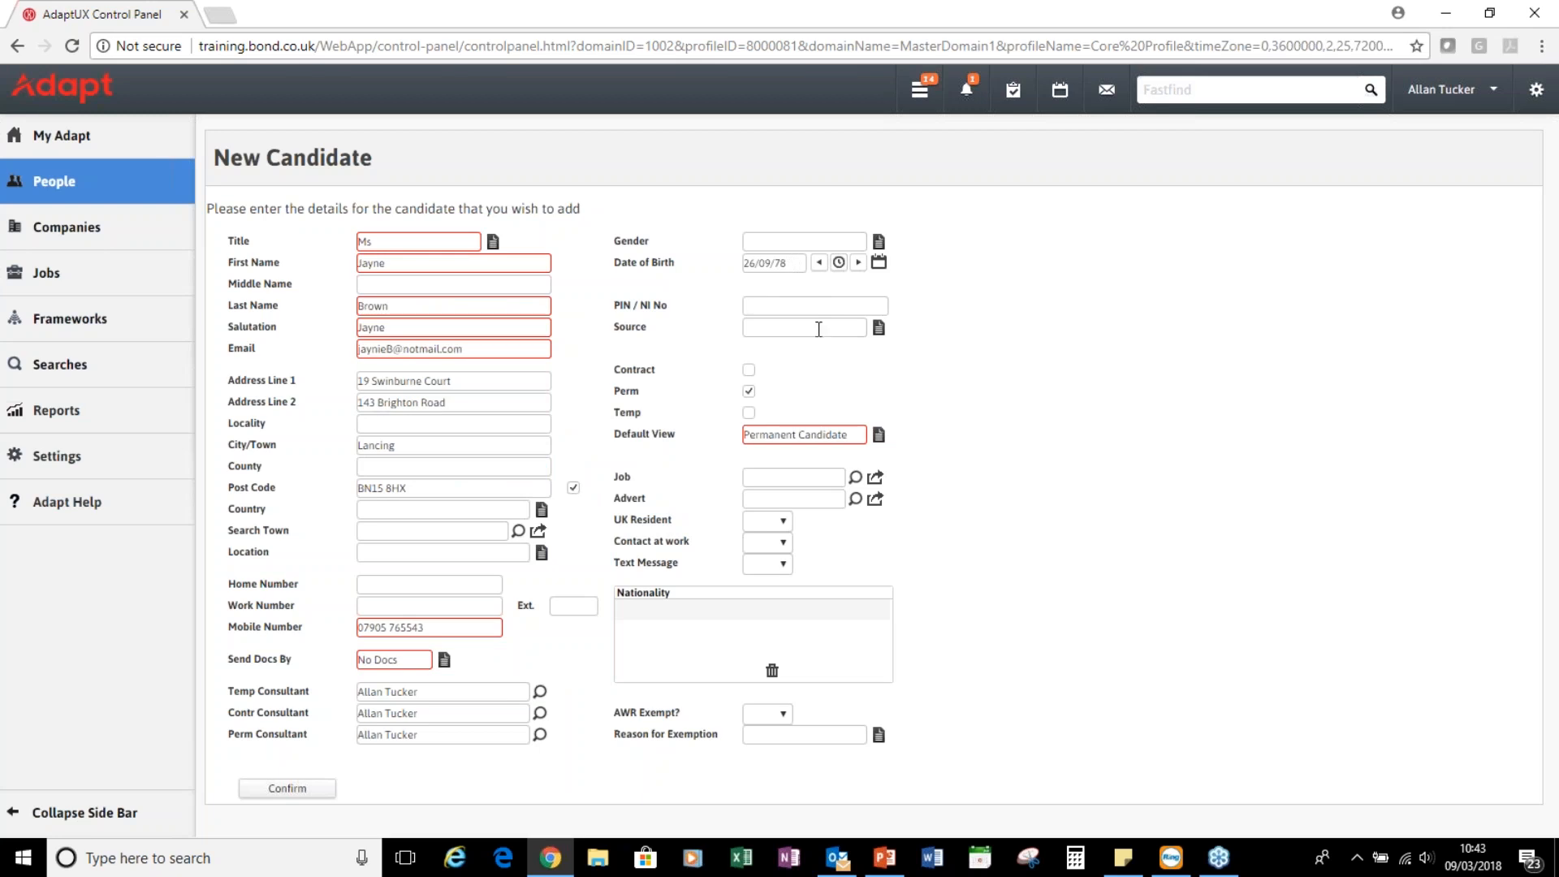
pyautogui.click(879, 329)
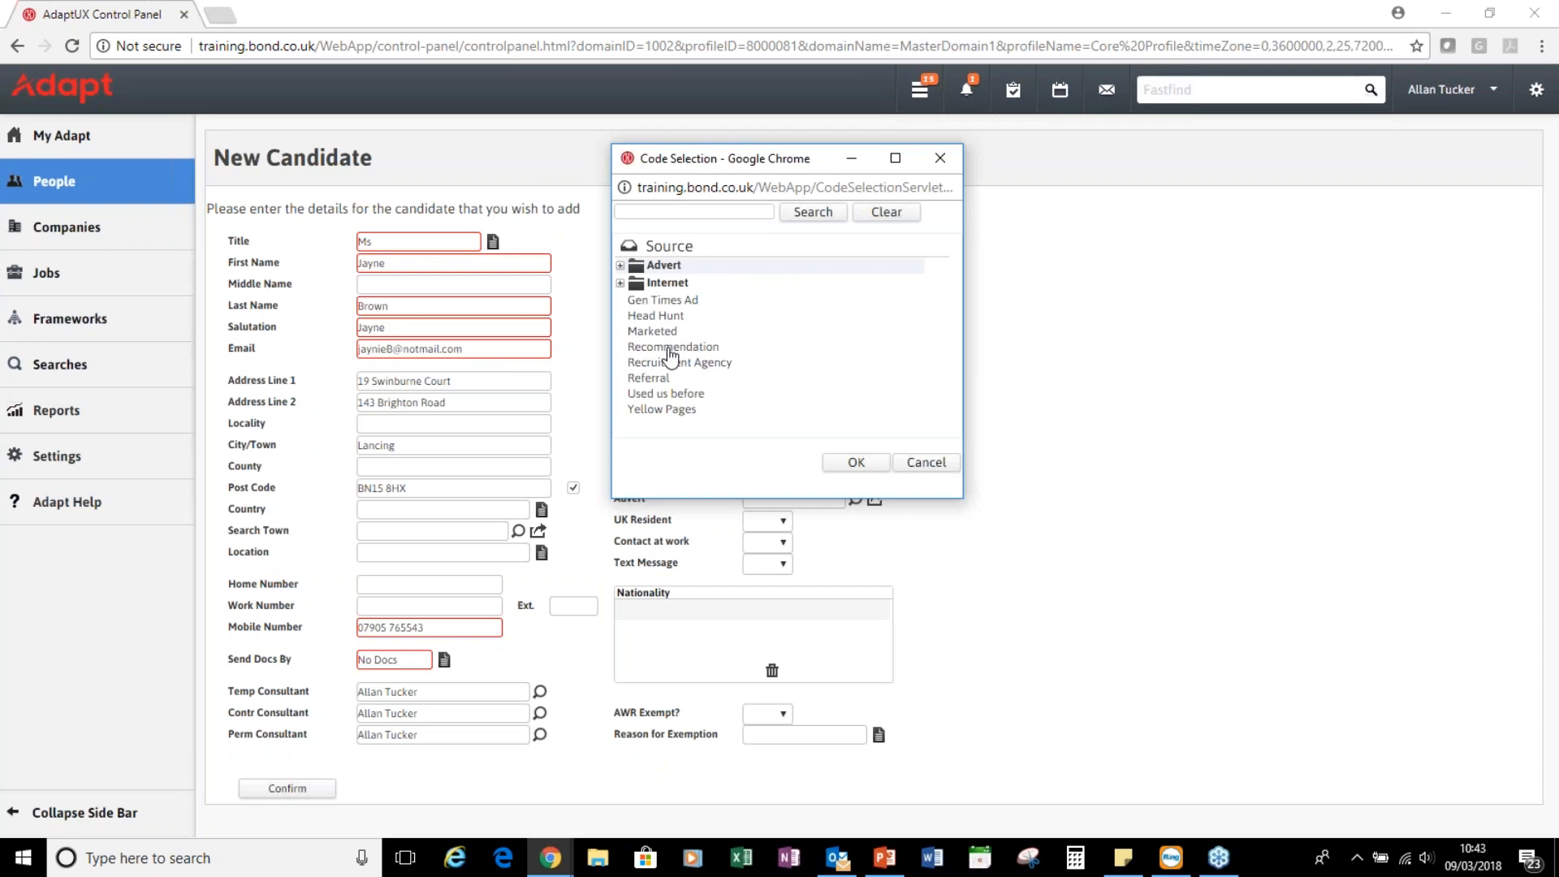
pyautogui.doubleClick(671, 349)
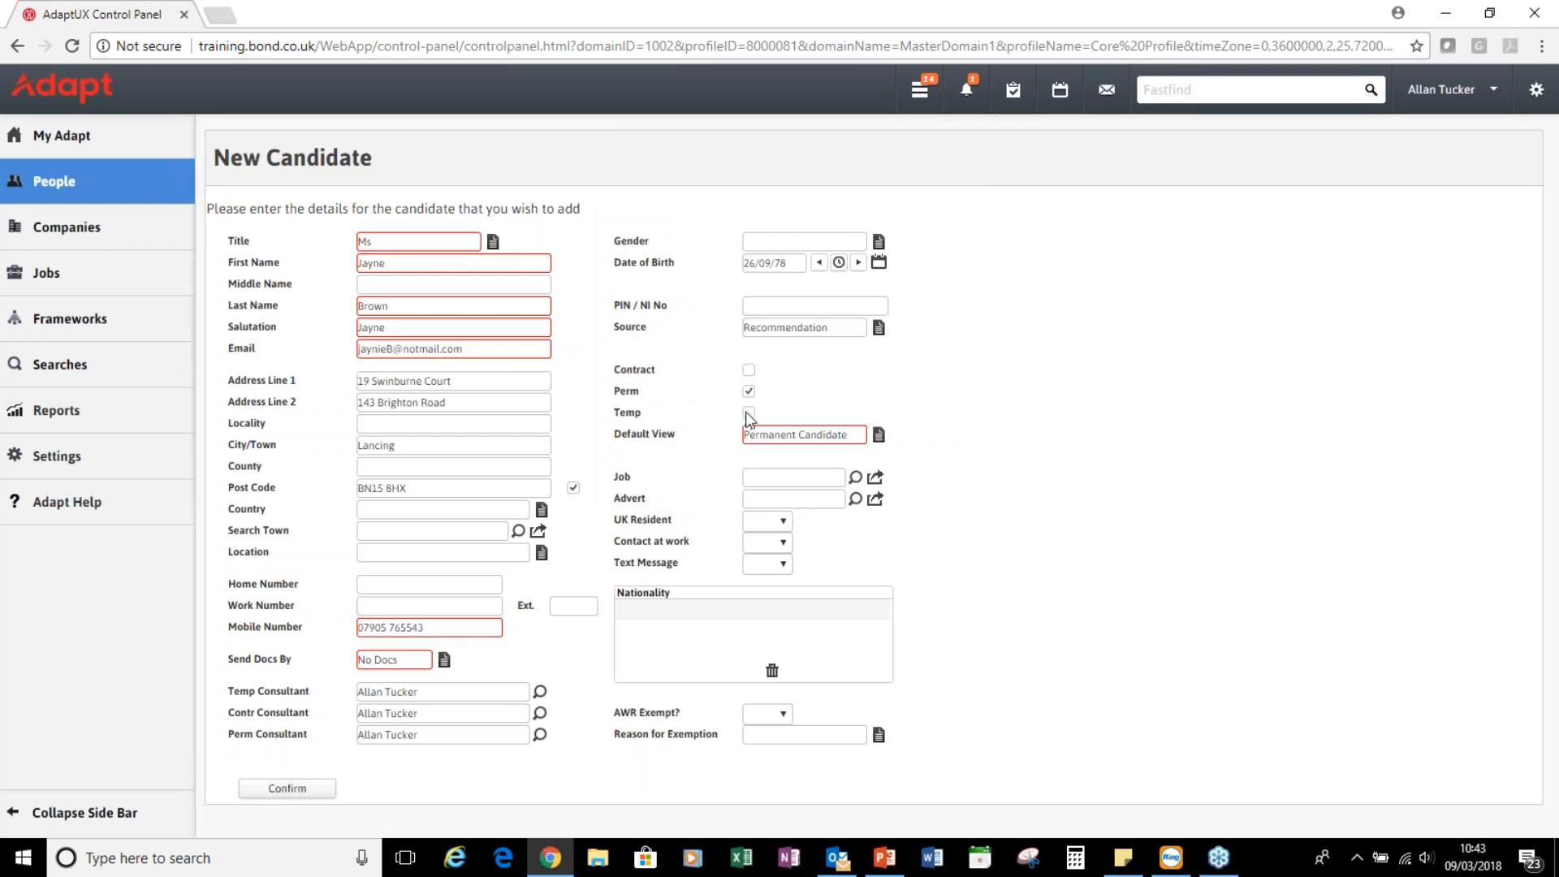
pyautogui.click(879, 436)
pyautogui.doubleClick(714, 297)
# Set AWR Exempt? to No and confirm to create the candidate record
pyautogui.click(784, 715)
pyautogui.click(780, 745)
pyautogui.click(288, 789)
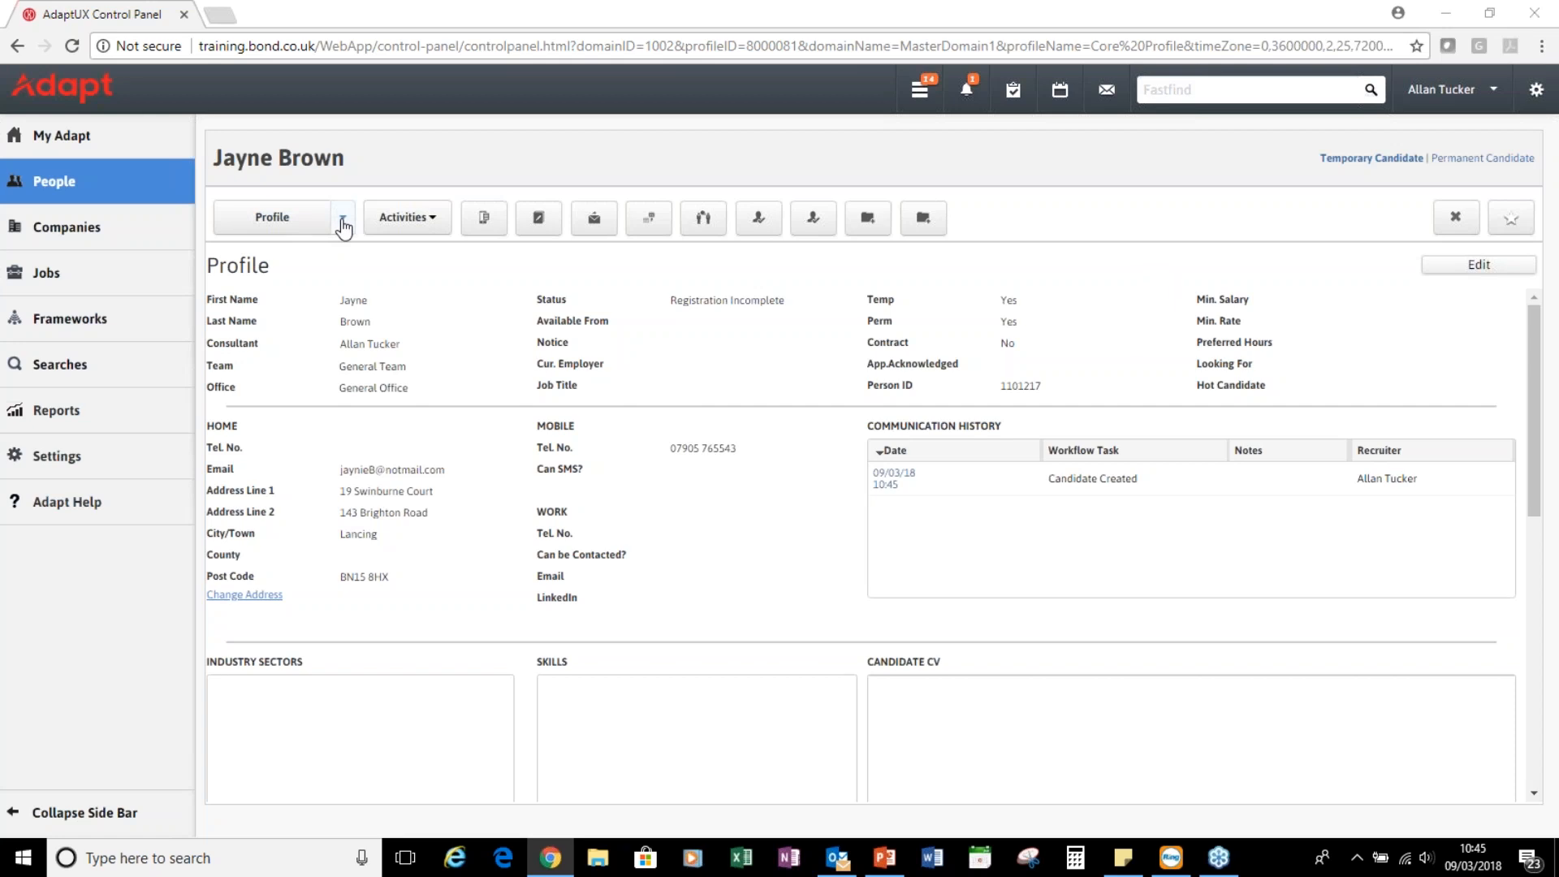
pyautogui.click(343, 227)
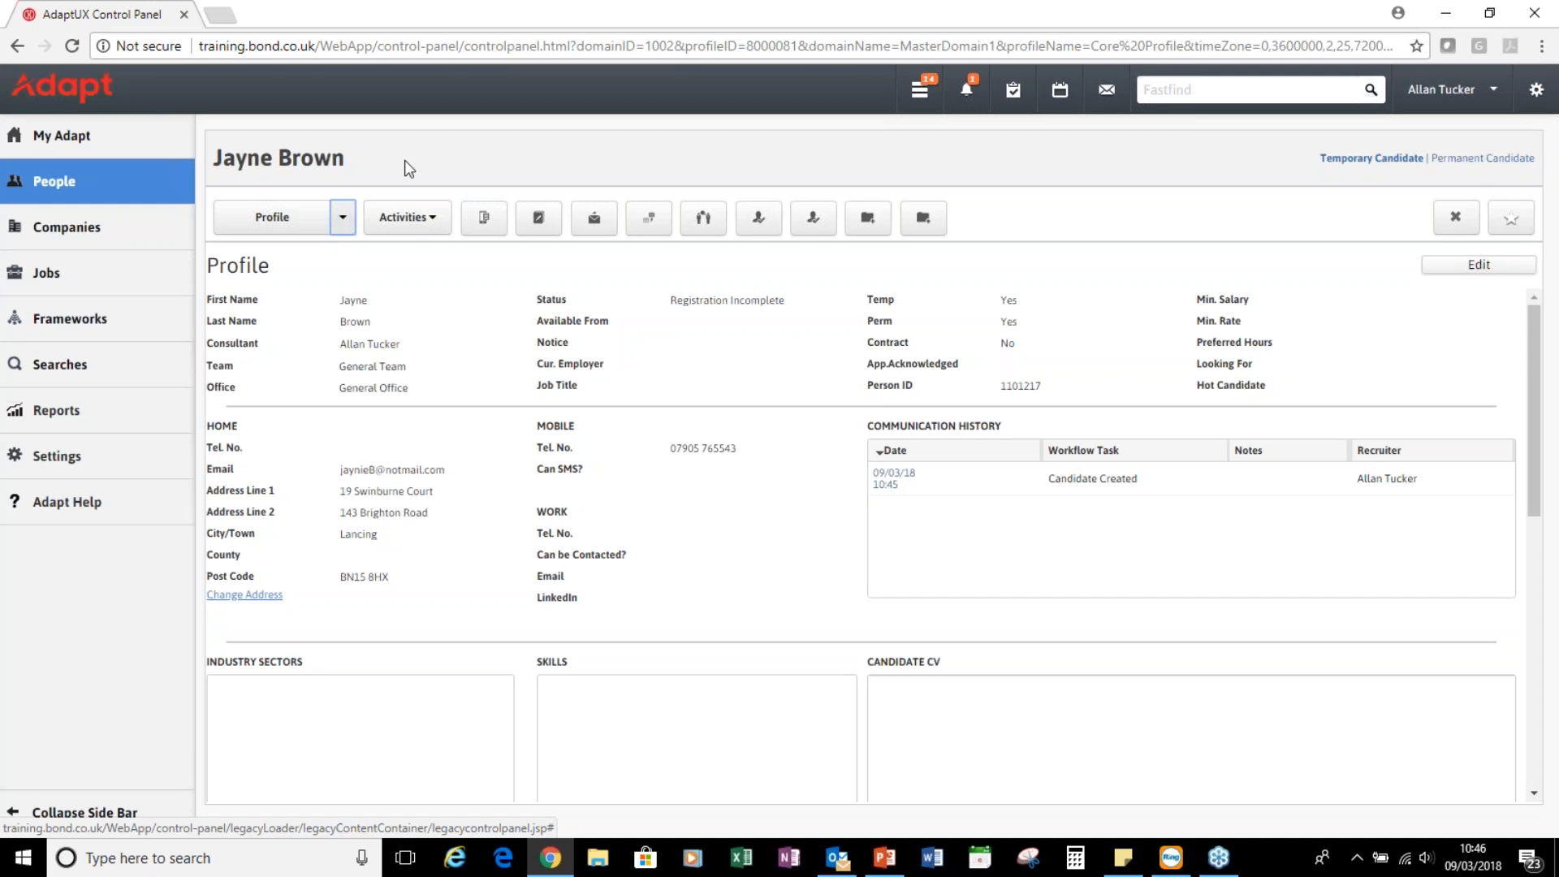
# Choose Compliance from the Profile section list to view the candidate's compliance details
pyautogui.click(342, 220)
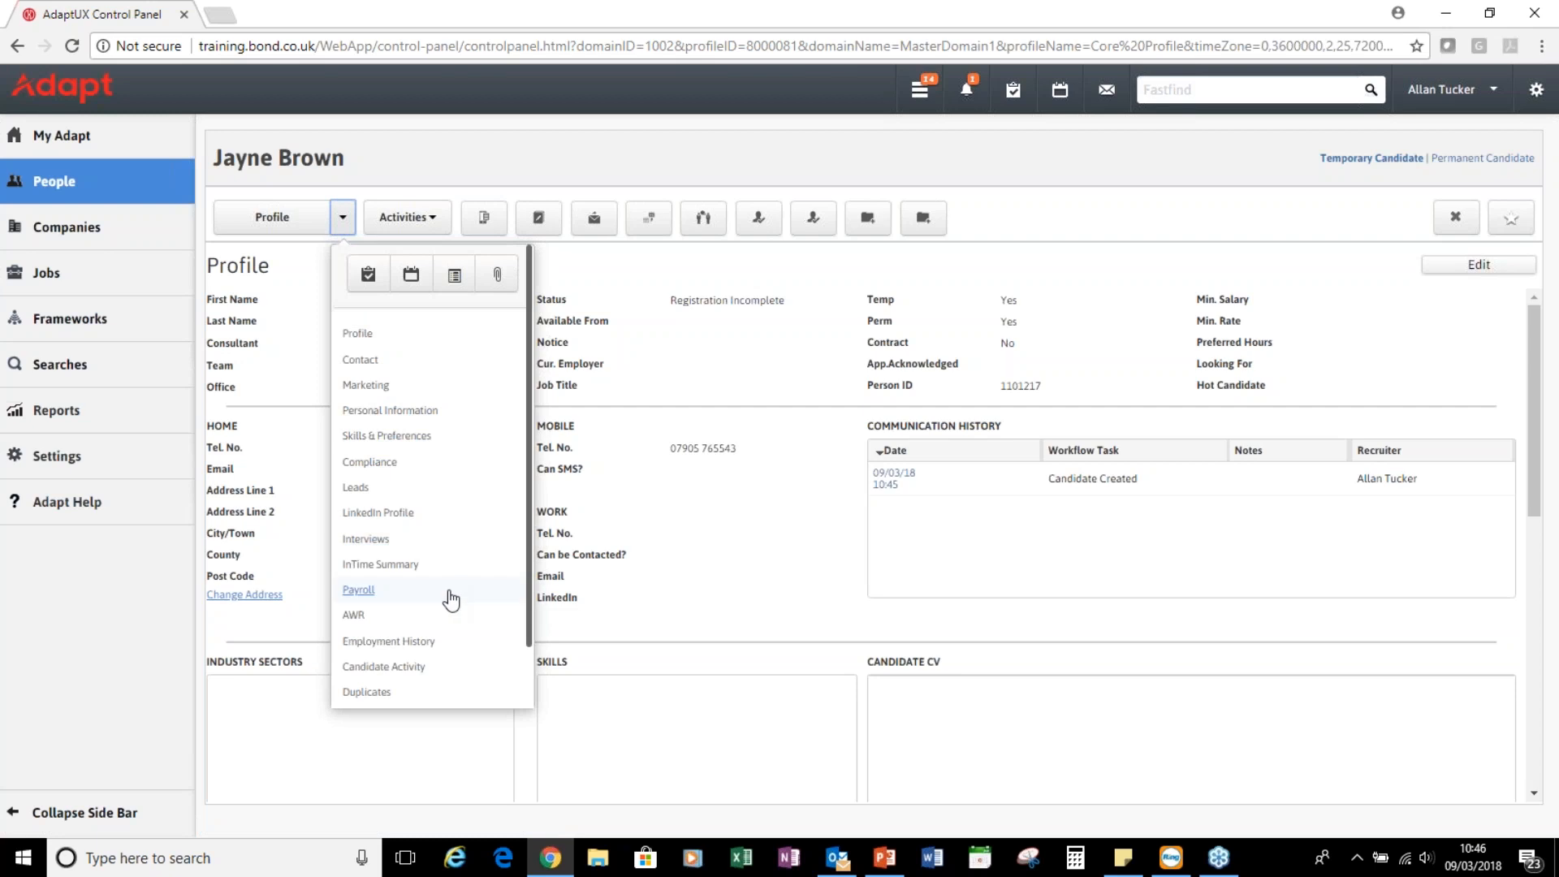
pyautogui.scroll(-1, 415, 650)
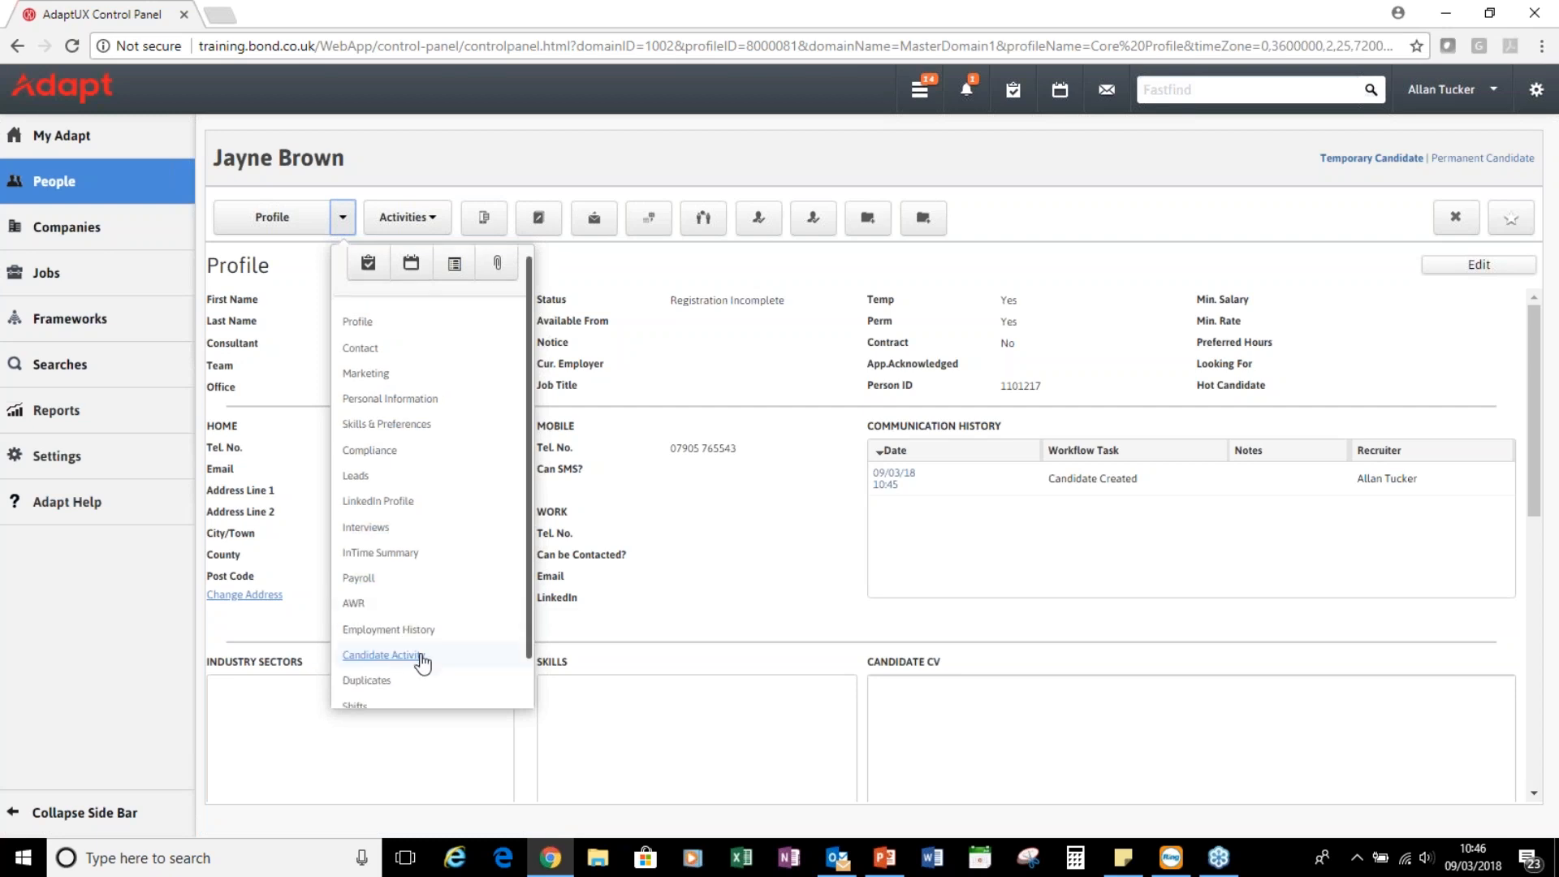
pyautogui.scroll(-1, 421, 674)
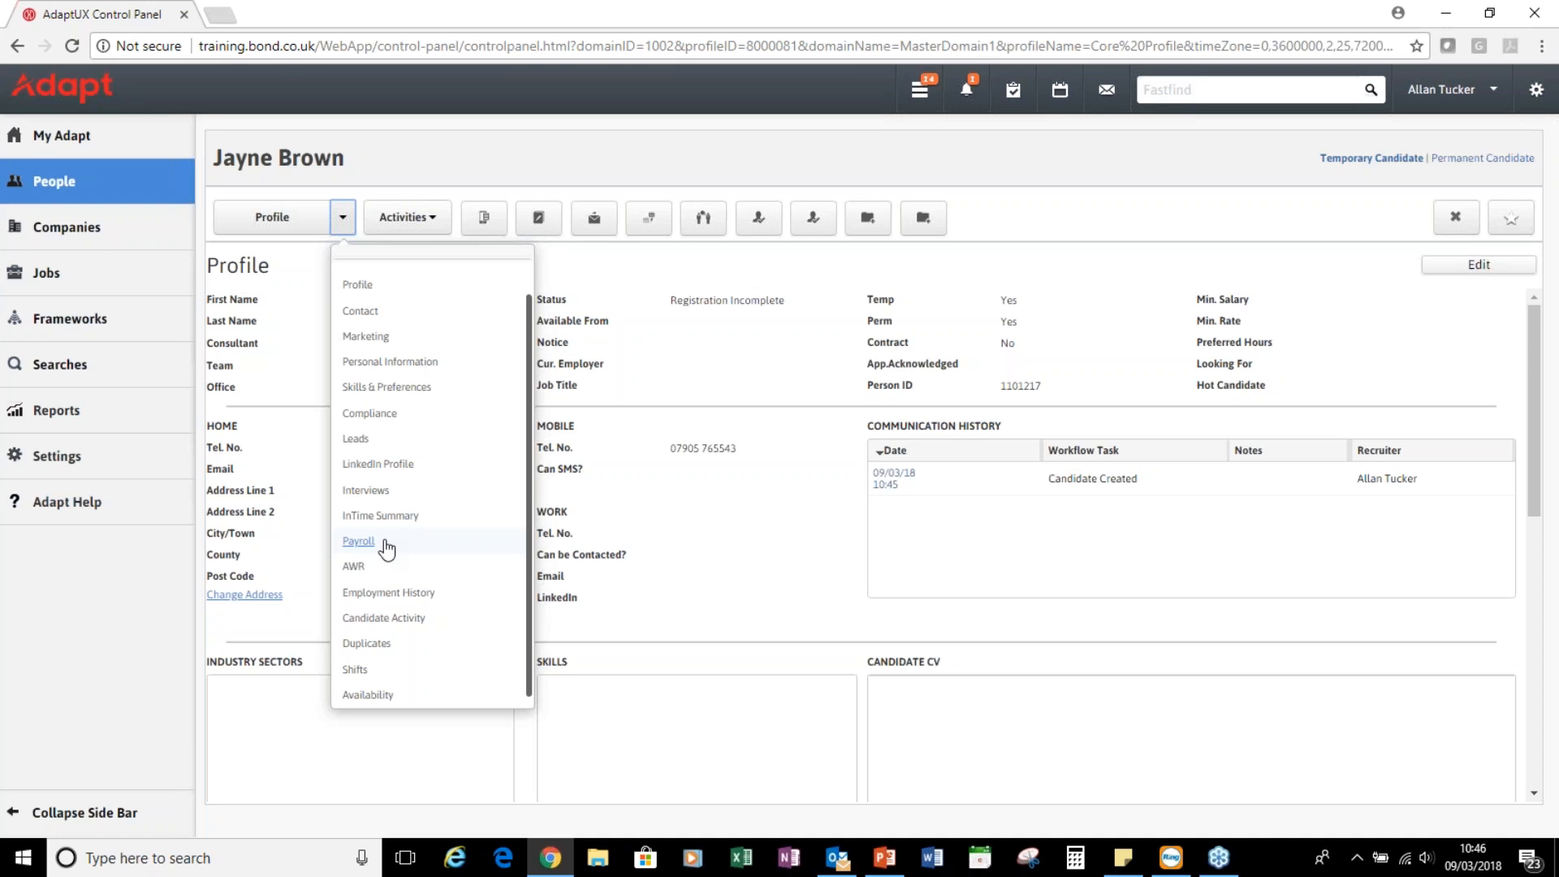
pyautogui.scroll(2, 386, 550)
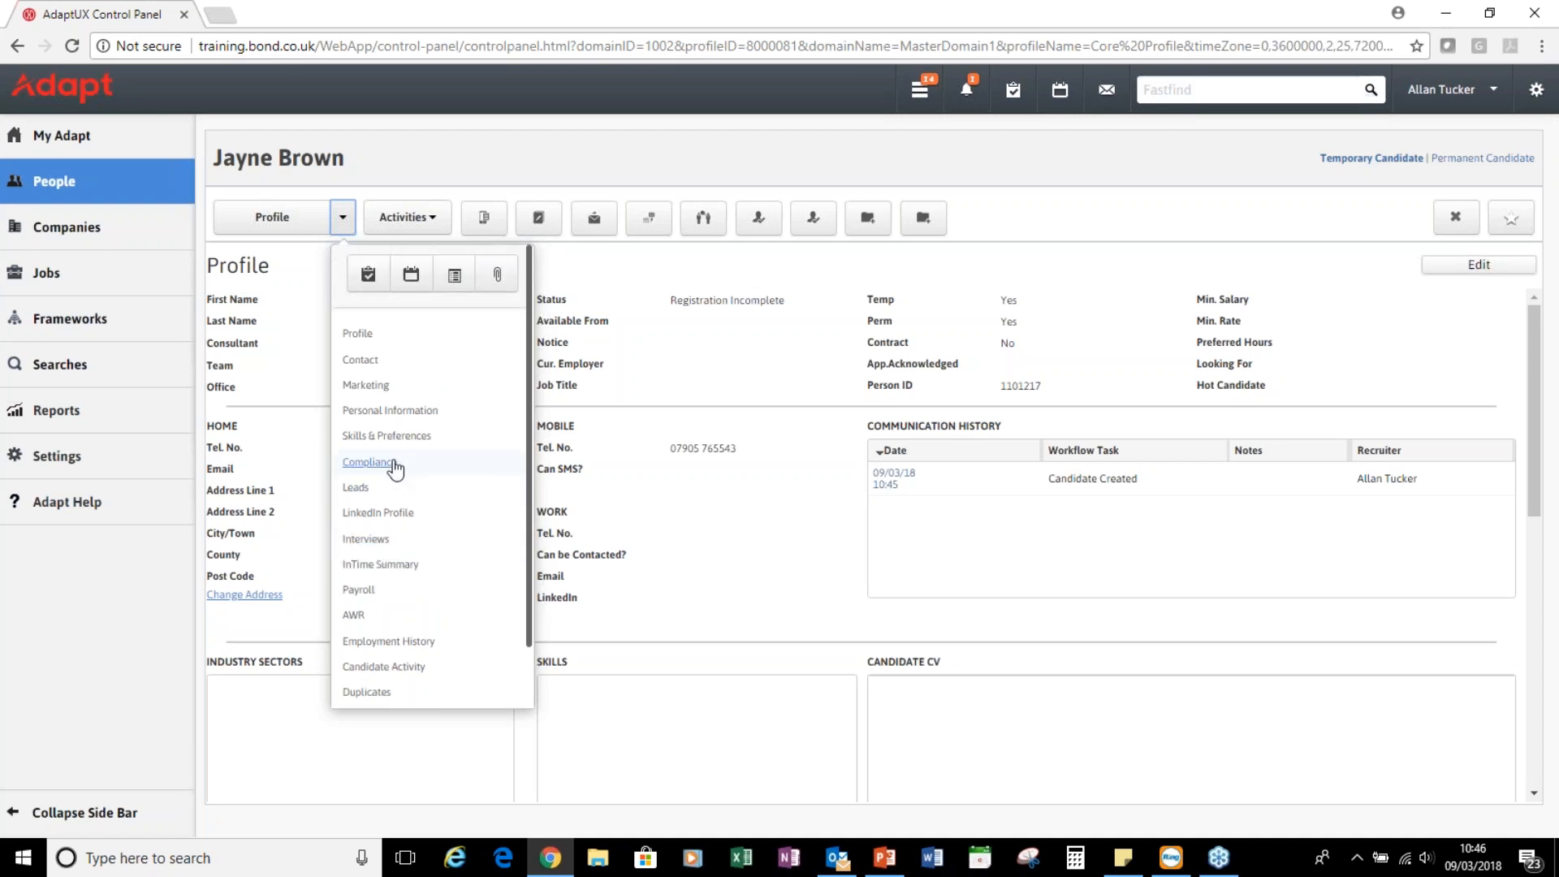
pyautogui.click(390, 464)
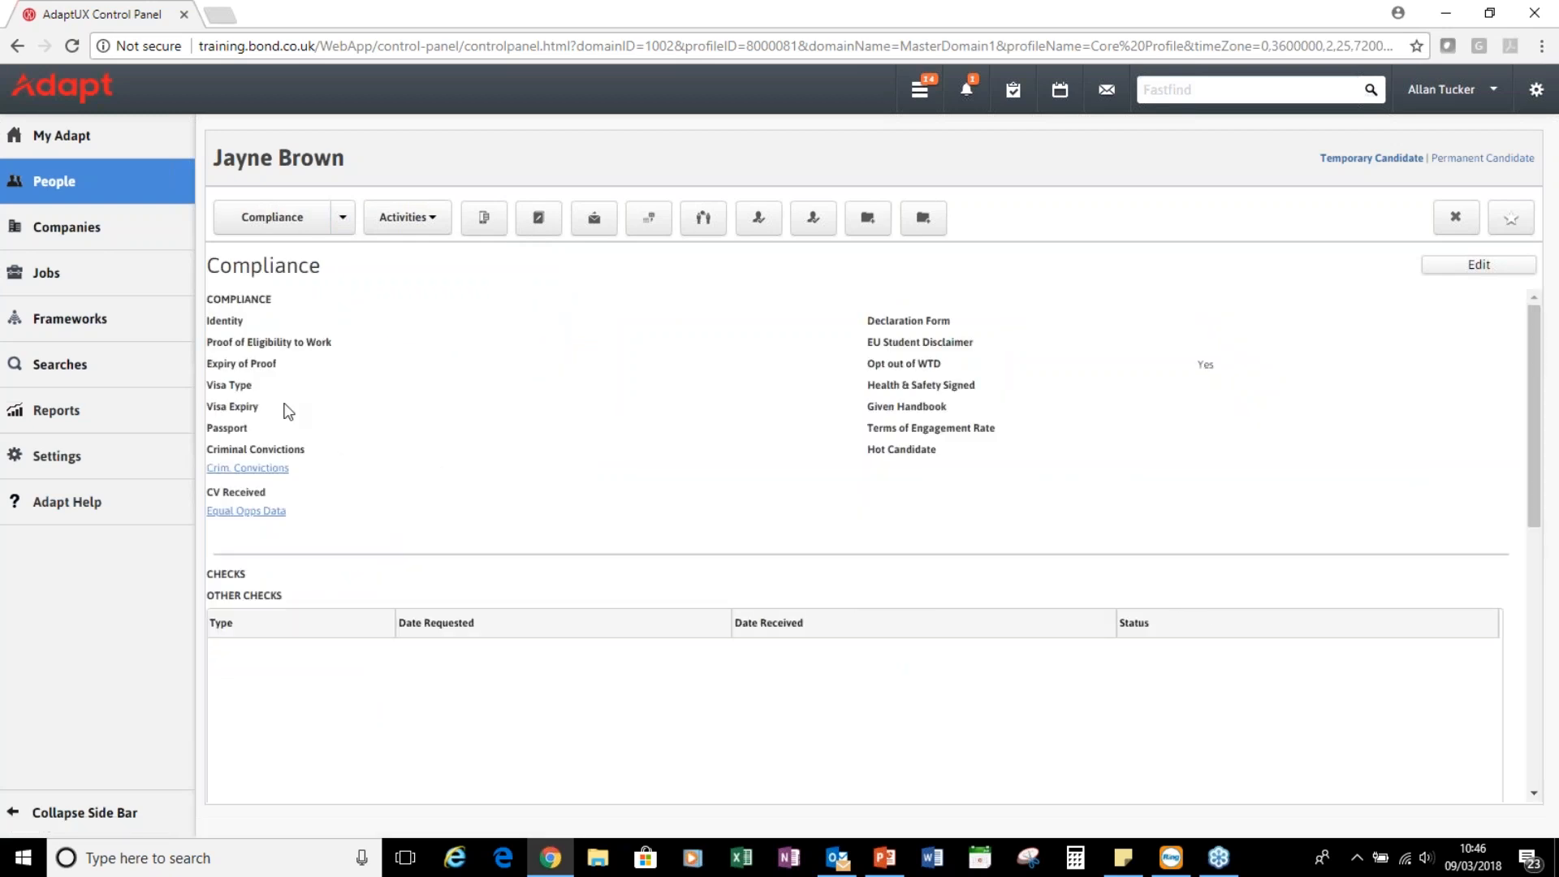
# Review the Compliance page, then reopen the record section list
pyautogui.scroll(-2, 691, 489)
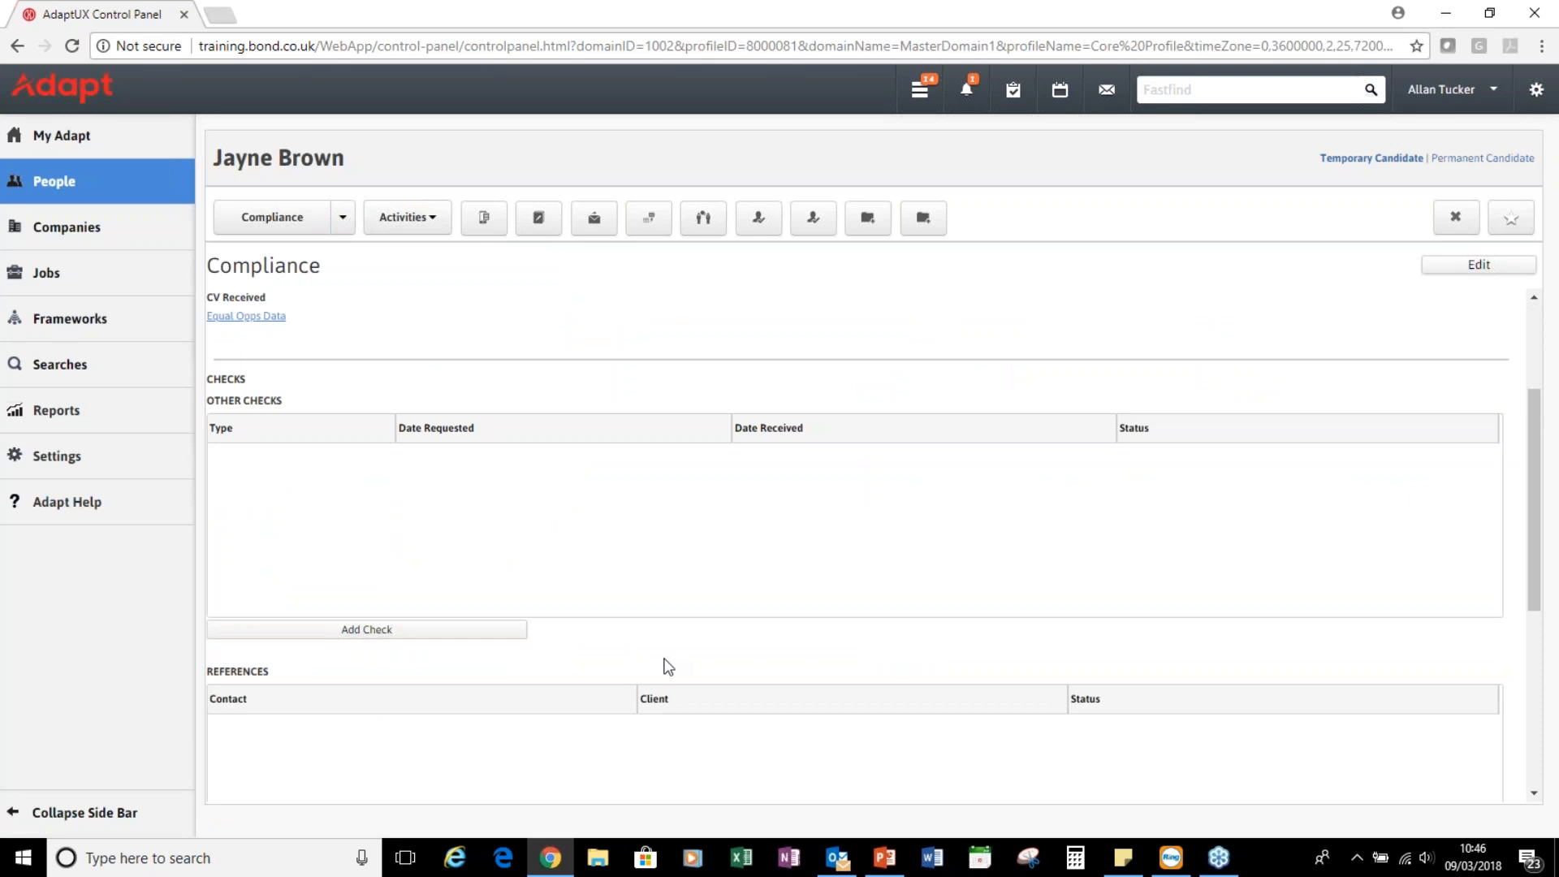
pyautogui.scroll(-3, 669, 667)
pyautogui.scroll(-2, 565, 592)
pyautogui.scroll(8, 601, 724)
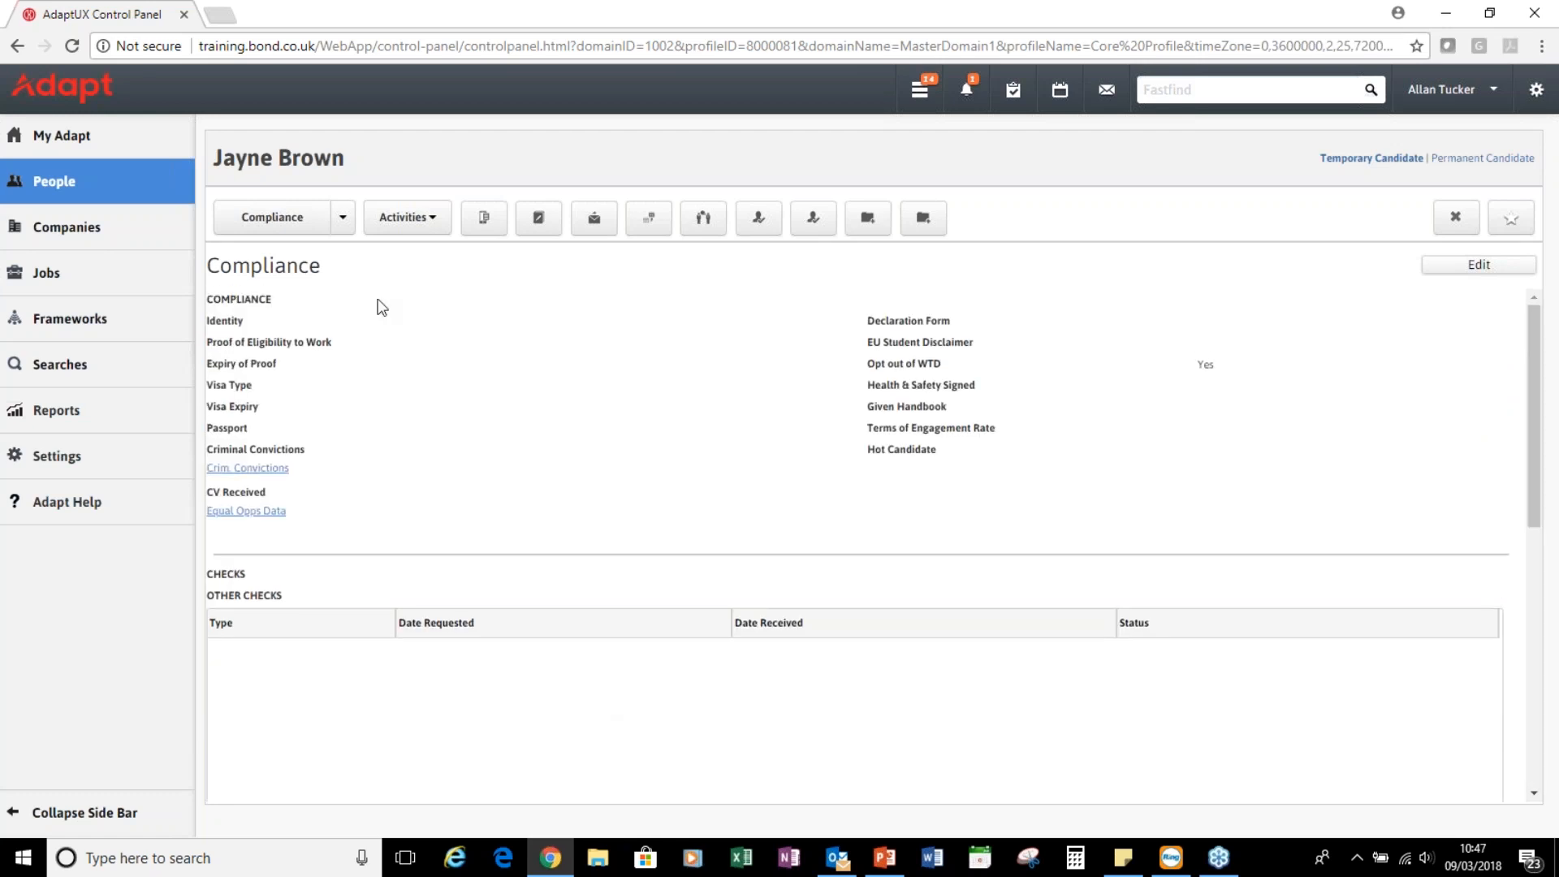
pyautogui.click(344, 226)
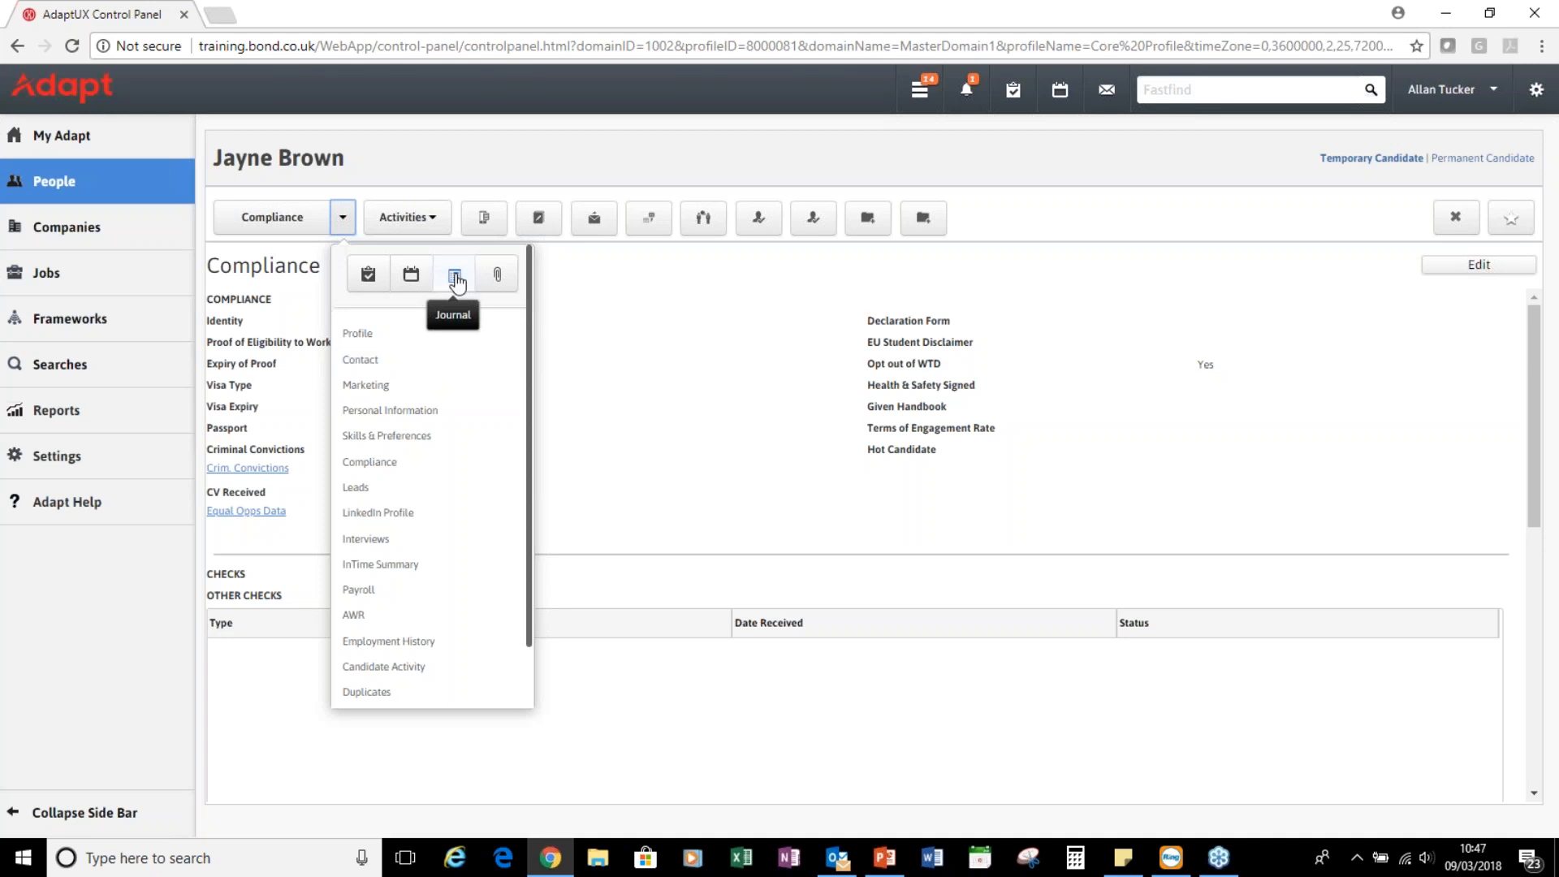
# Open the Document Library and select the Original CV folder under CV
pyautogui.click(498, 276)
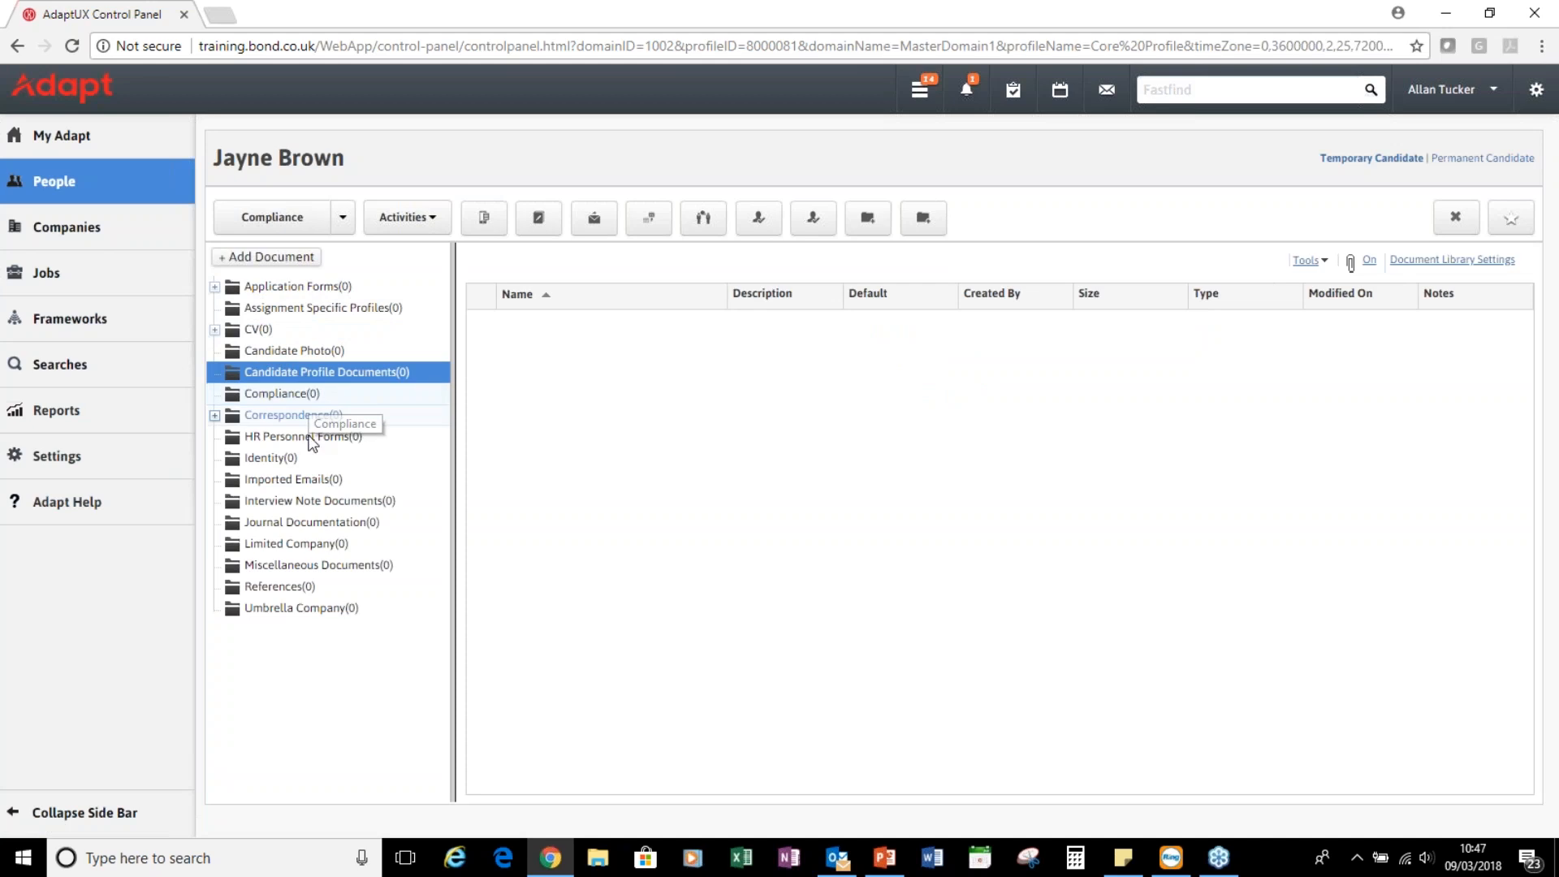
pyautogui.click(214, 330)
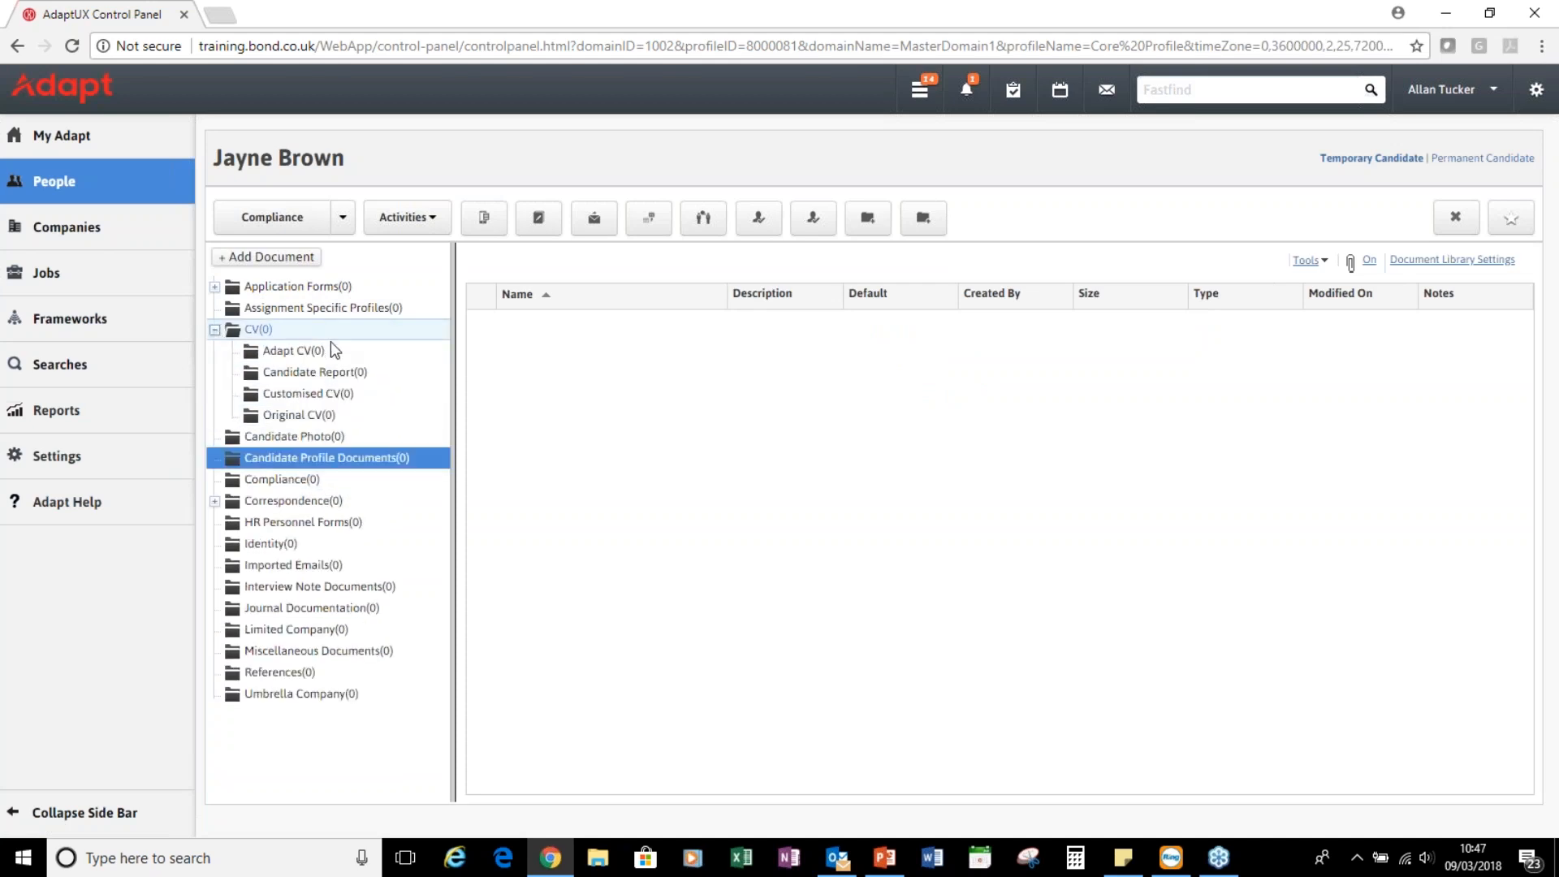
pyautogui.click(346, 415)
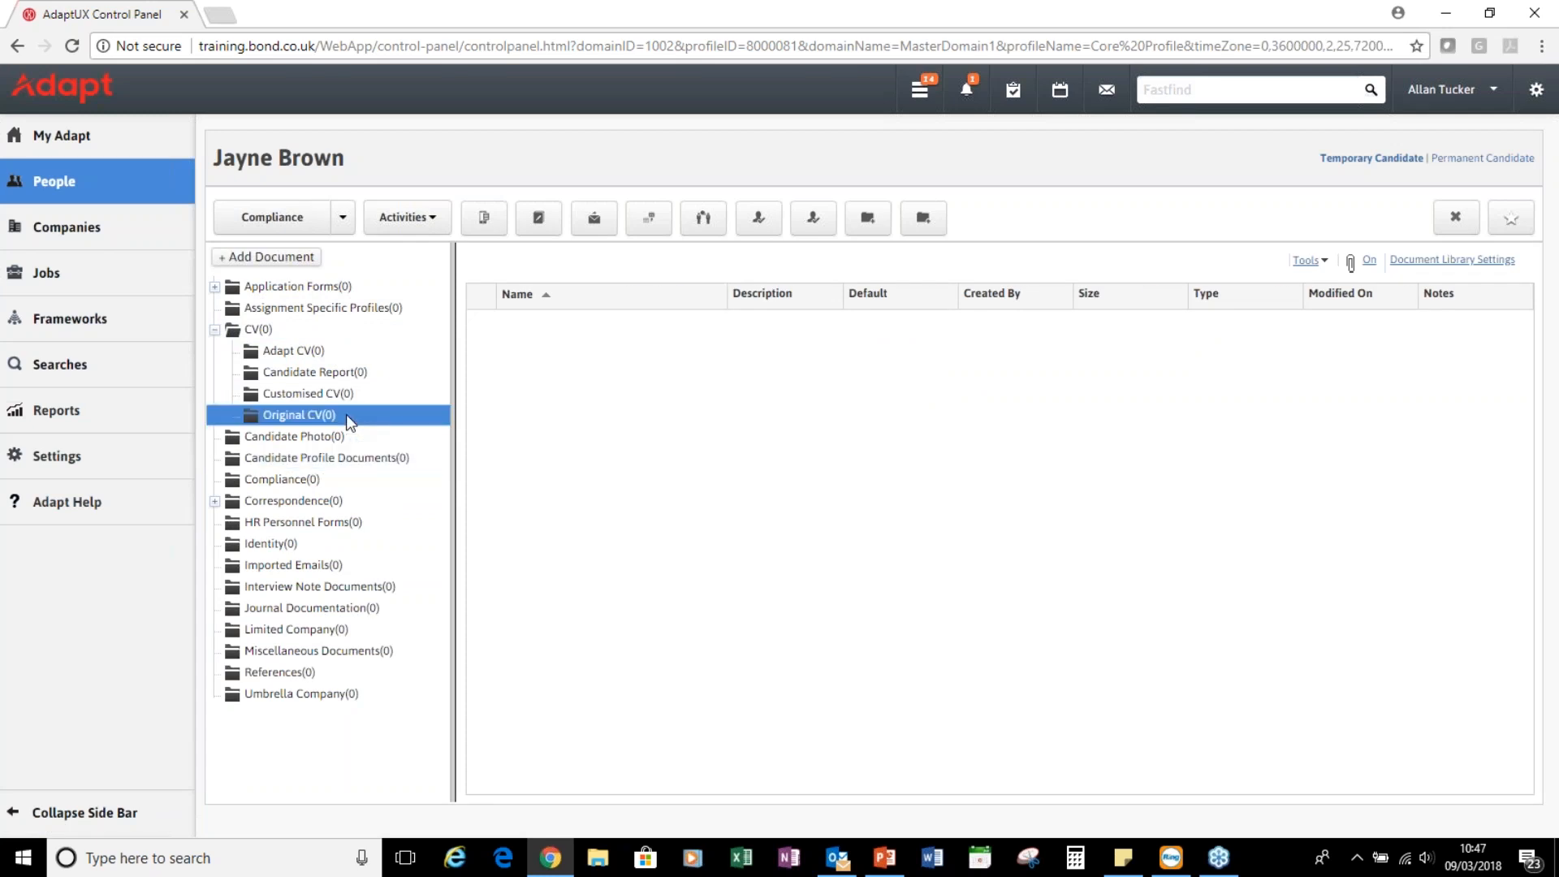
# Upload the candidate's CV from Adapt Samples > CV > UK CVs into Original CV
pyautogui.click(303, 258)
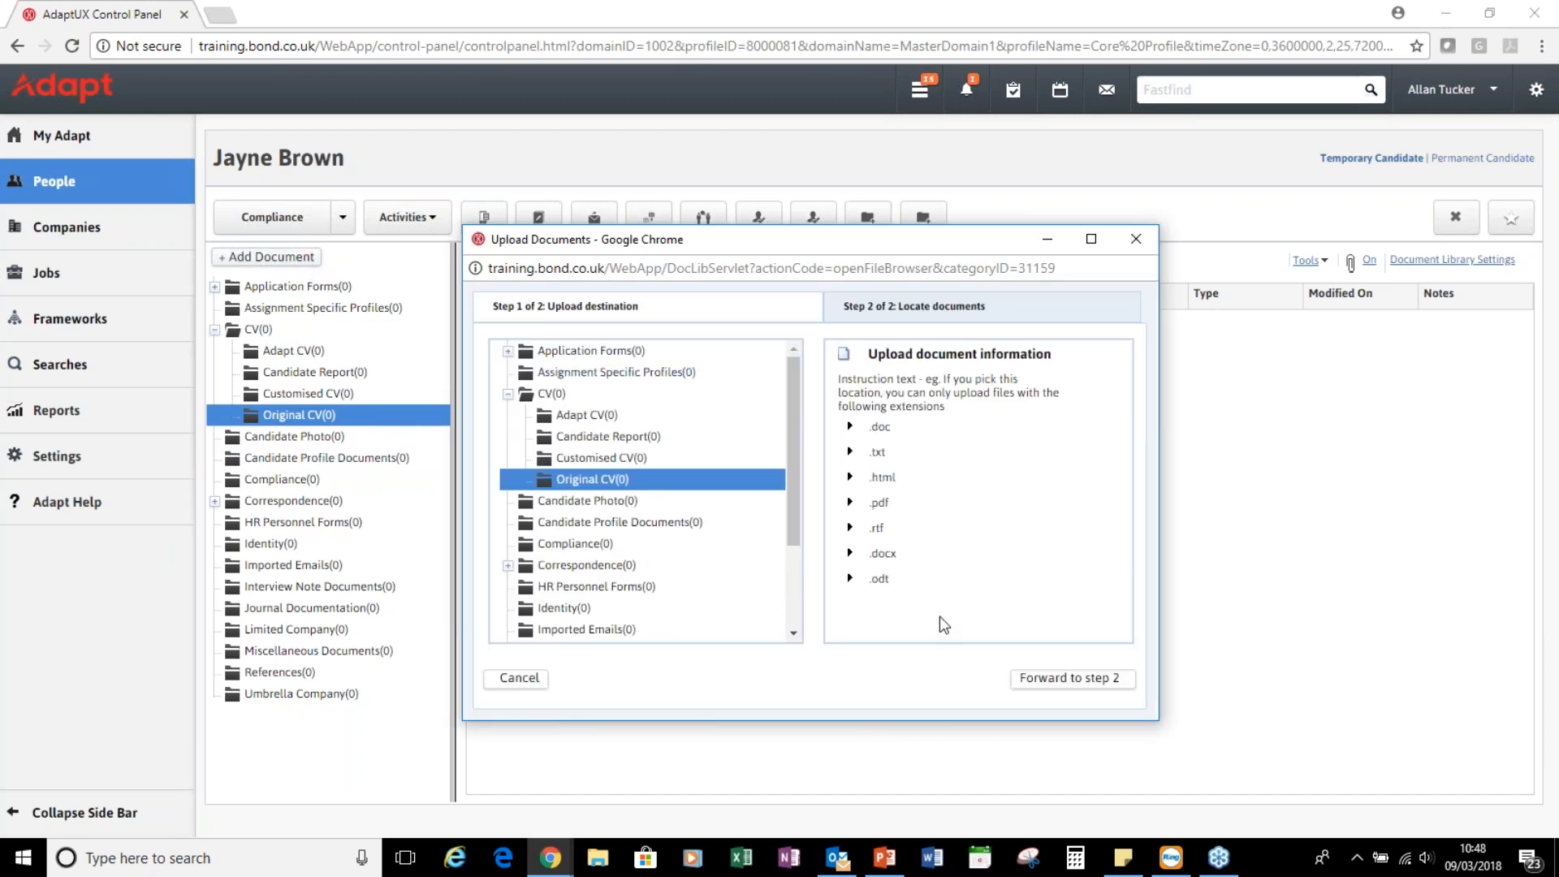
pyautogui.click(1105, 677)
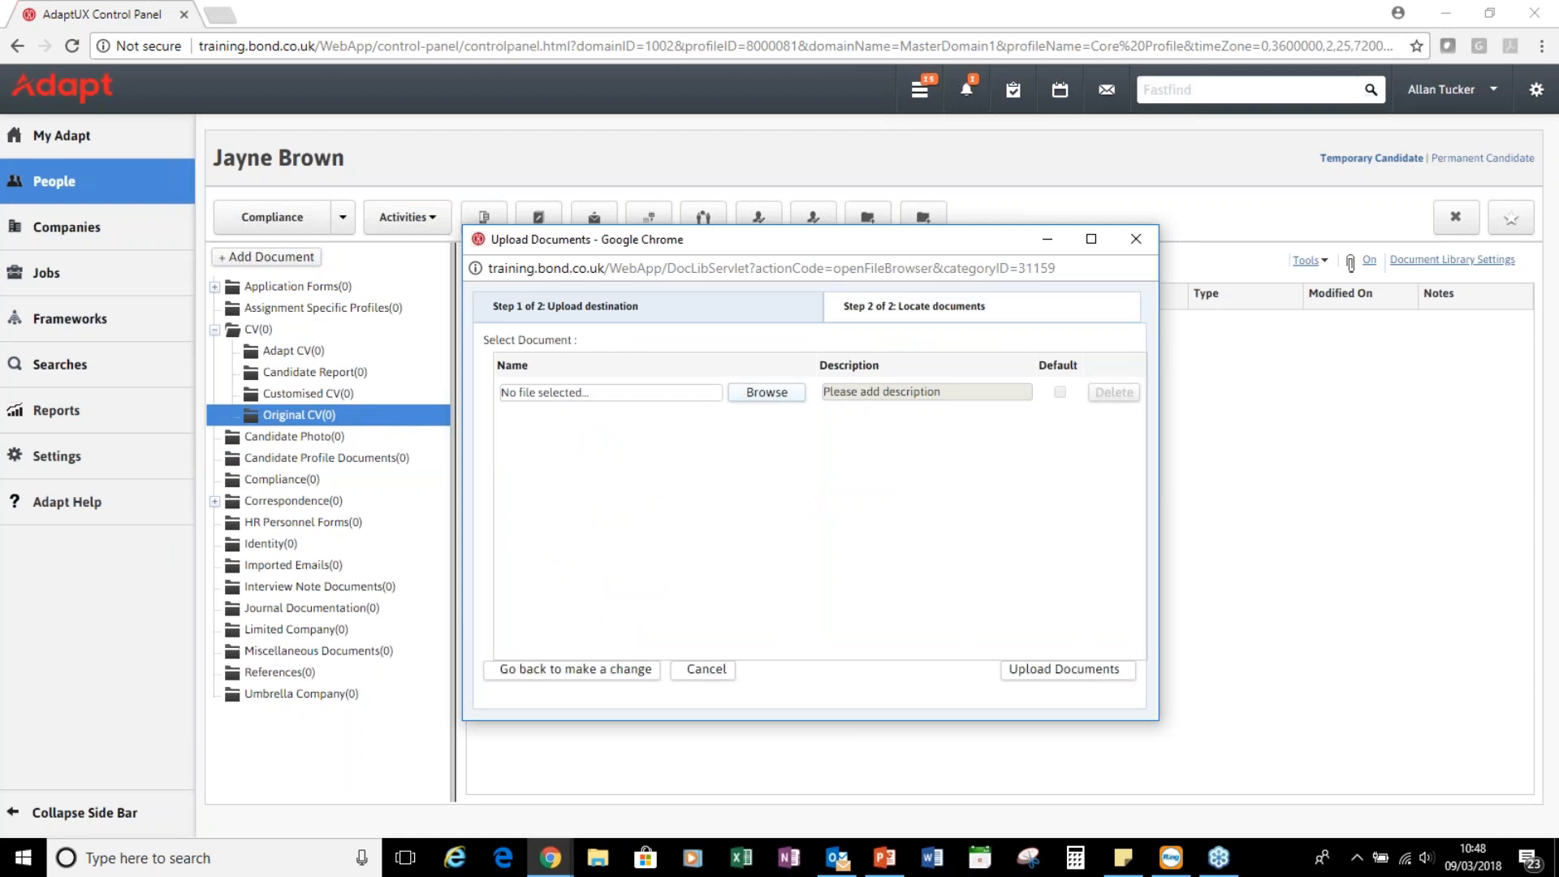
pyautogui.click(767, 393)
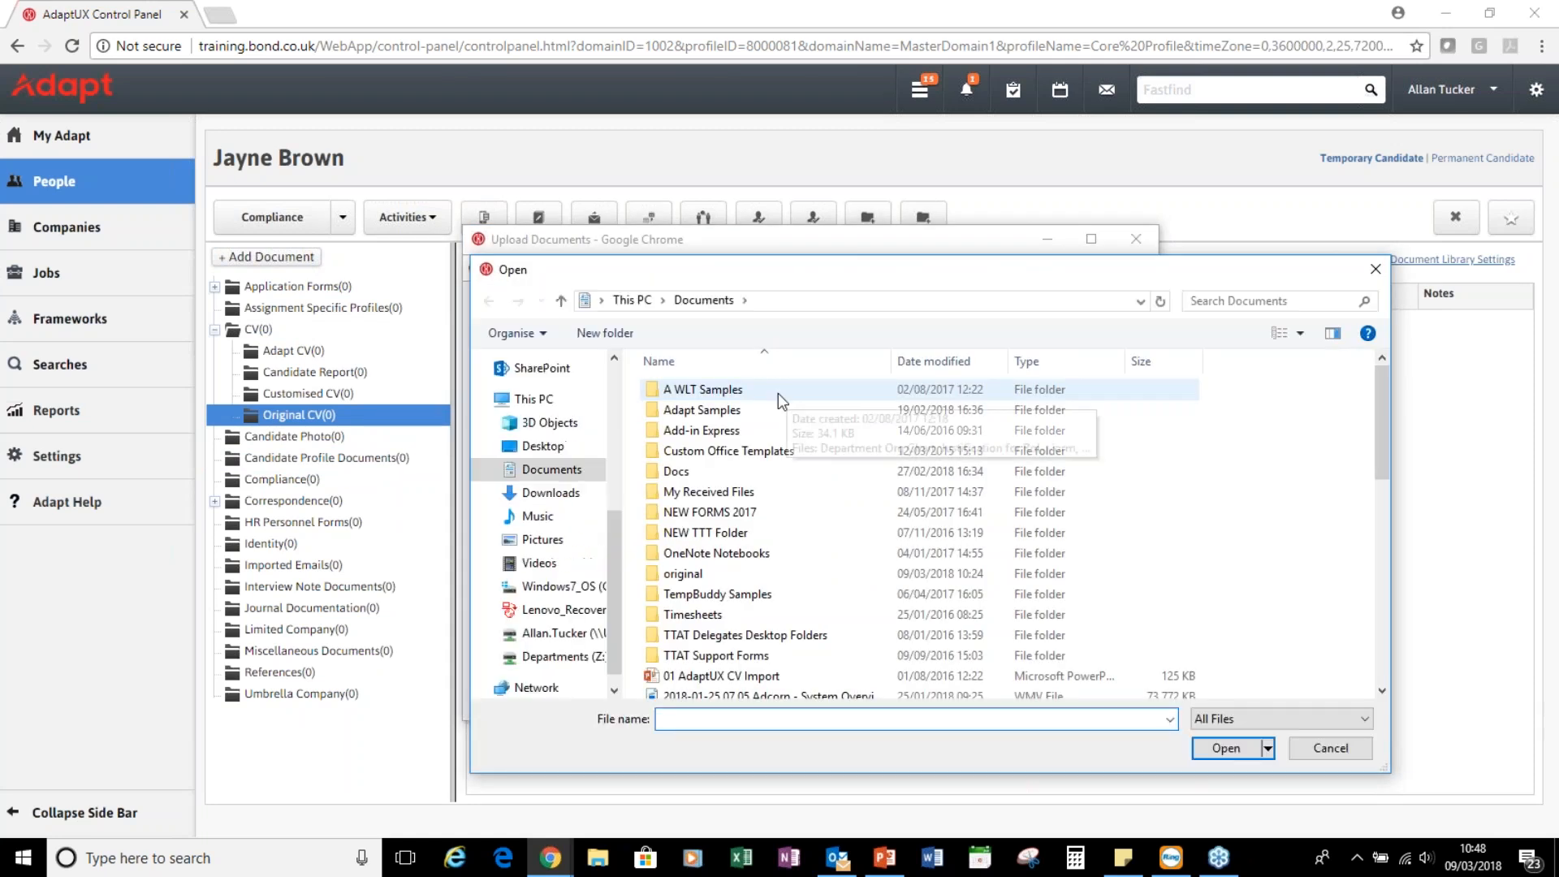
pyautogui.doubleClick(718, 410)
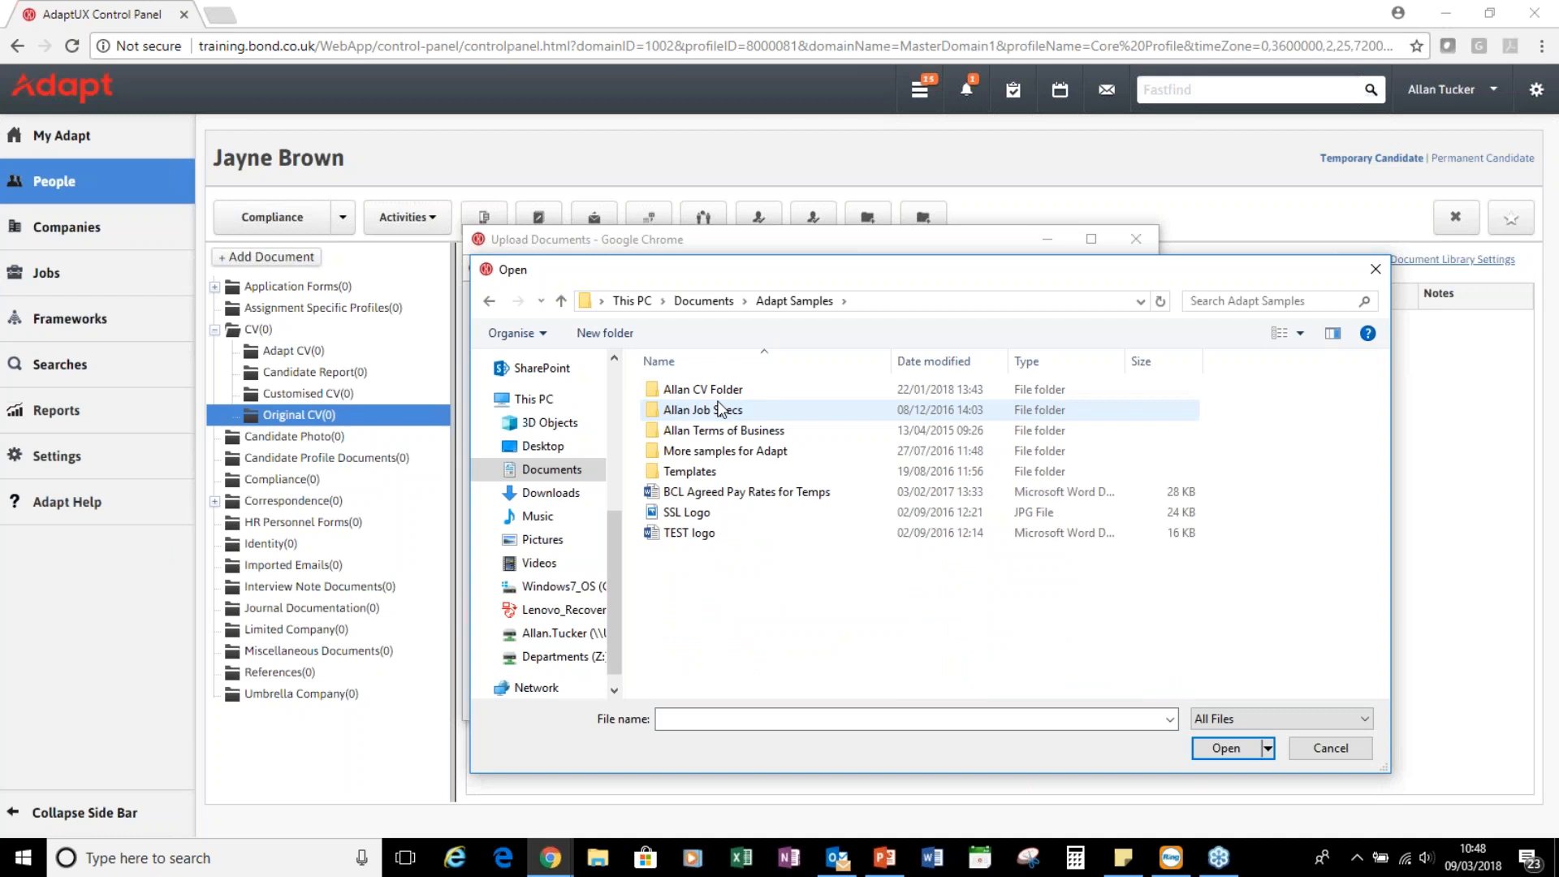
pyautogui.doubleClick(718, 398)
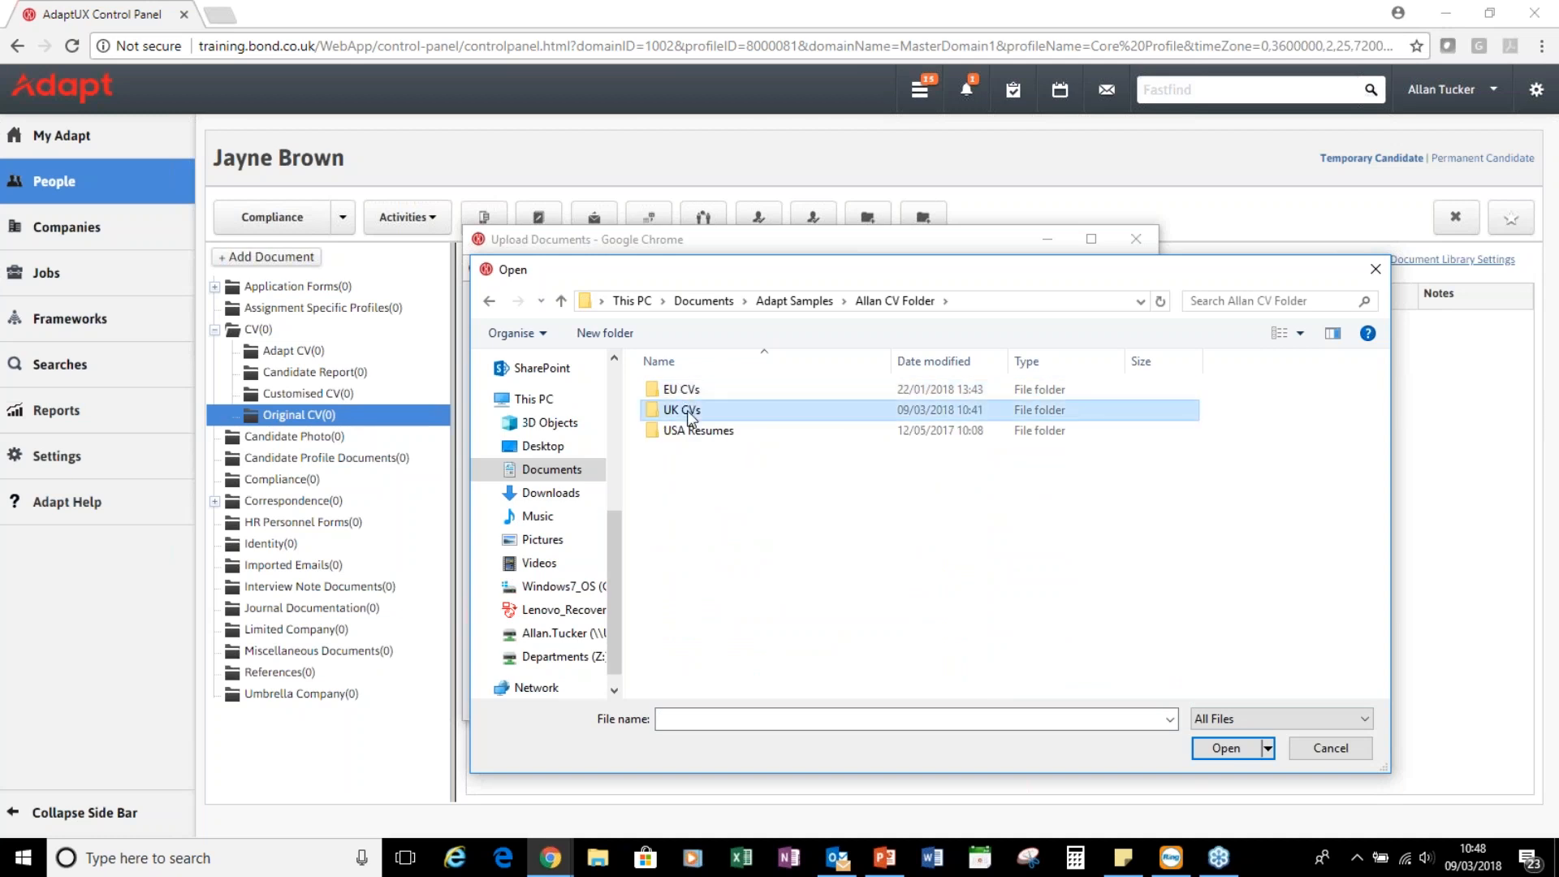
pyautogui.doubleClick(690, 412)
pyautogui.scroll(-5, 715, 561)
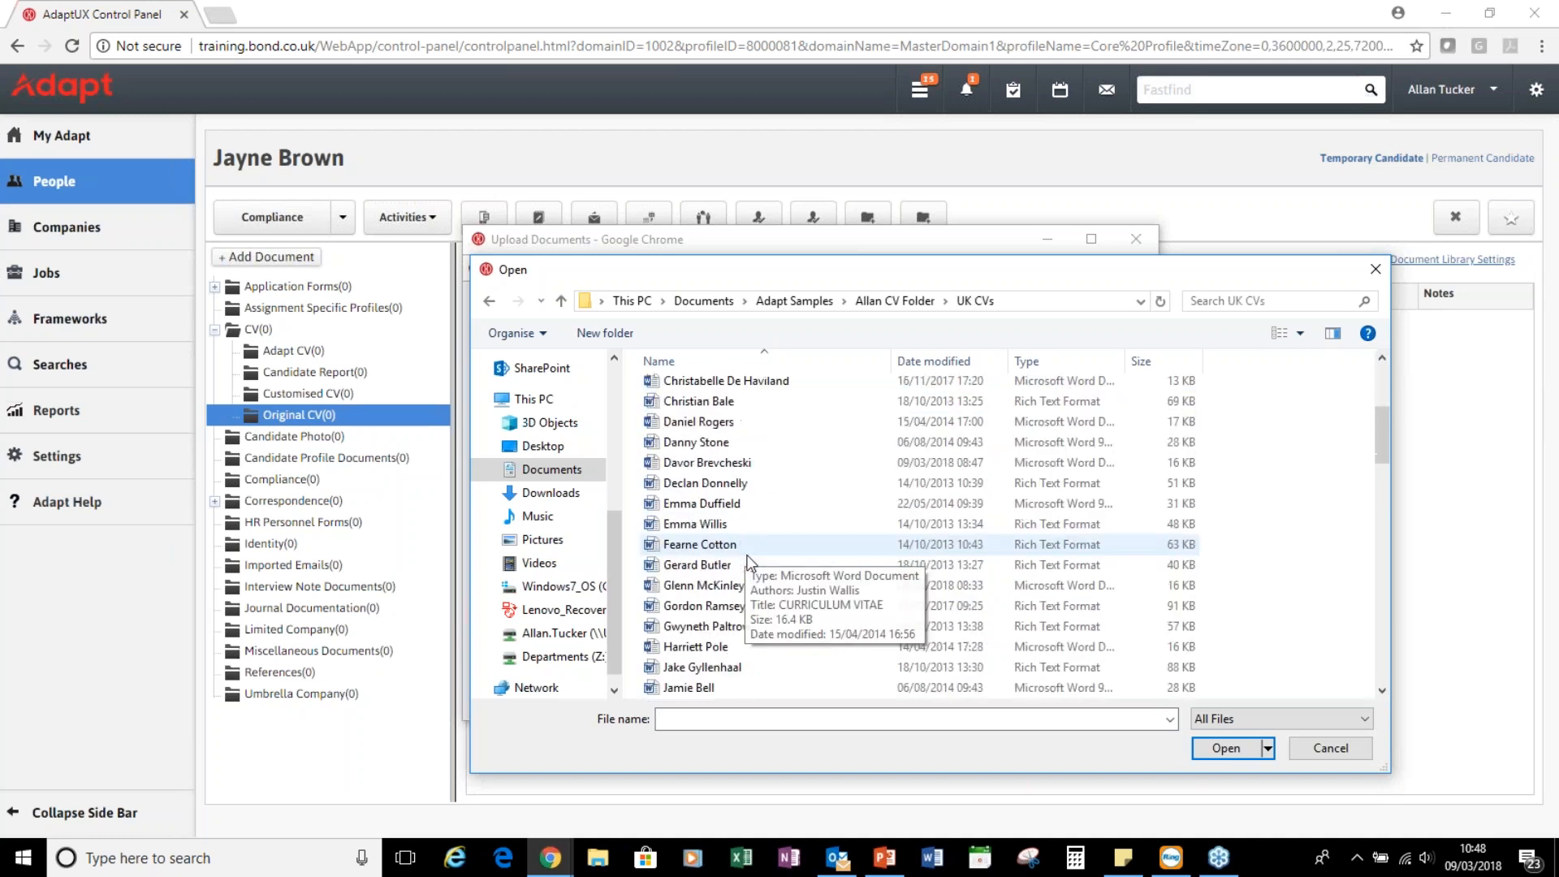
pyautogui.scroll(-2, 752, 562)
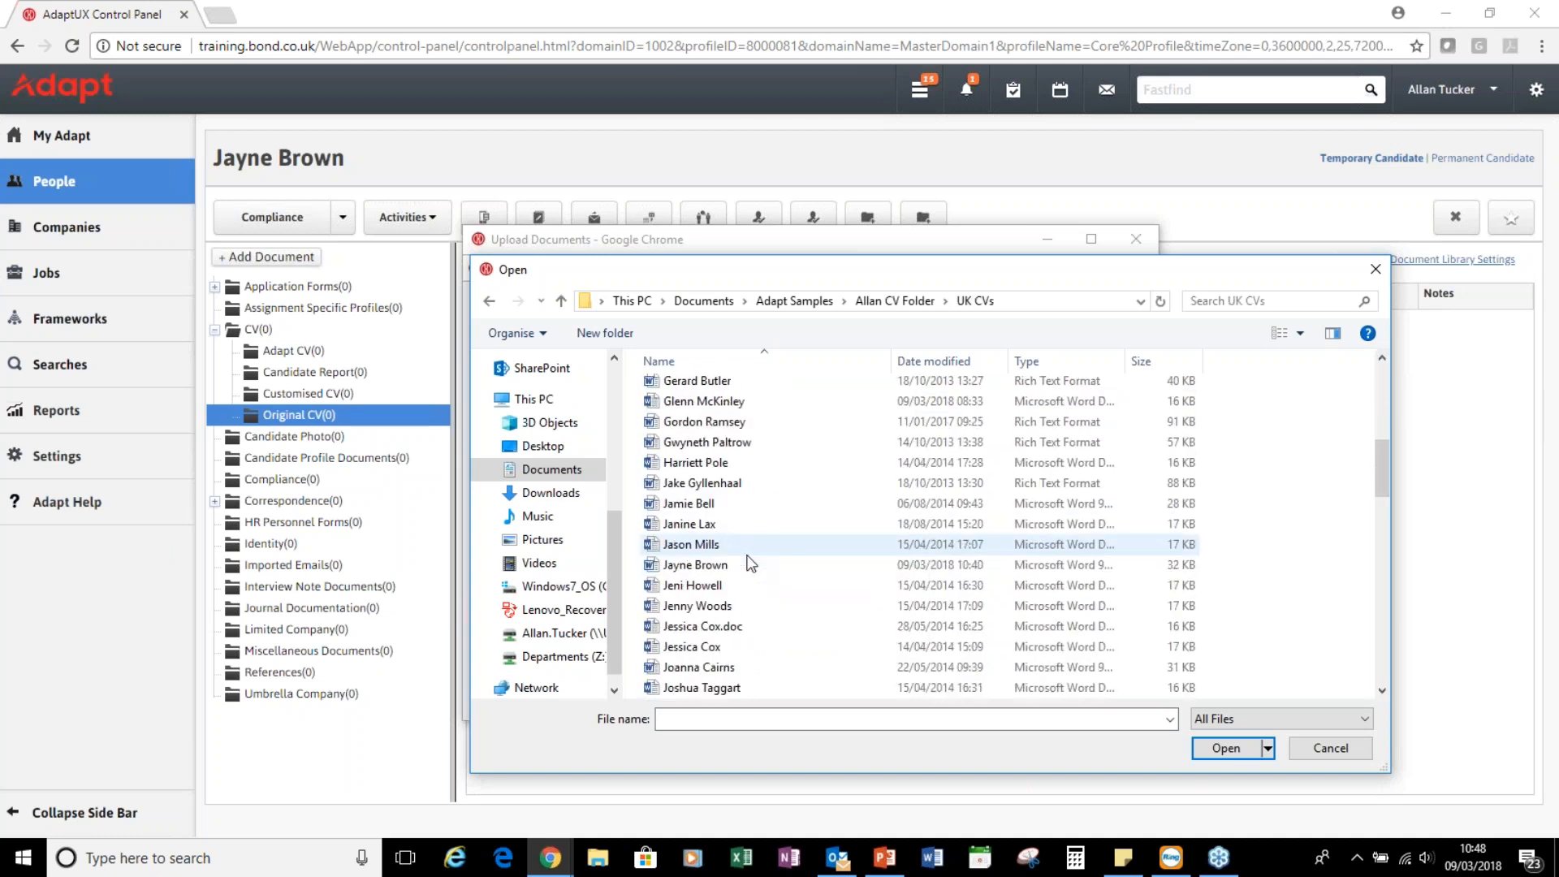
pyautogui.doubleClick(724, 563)
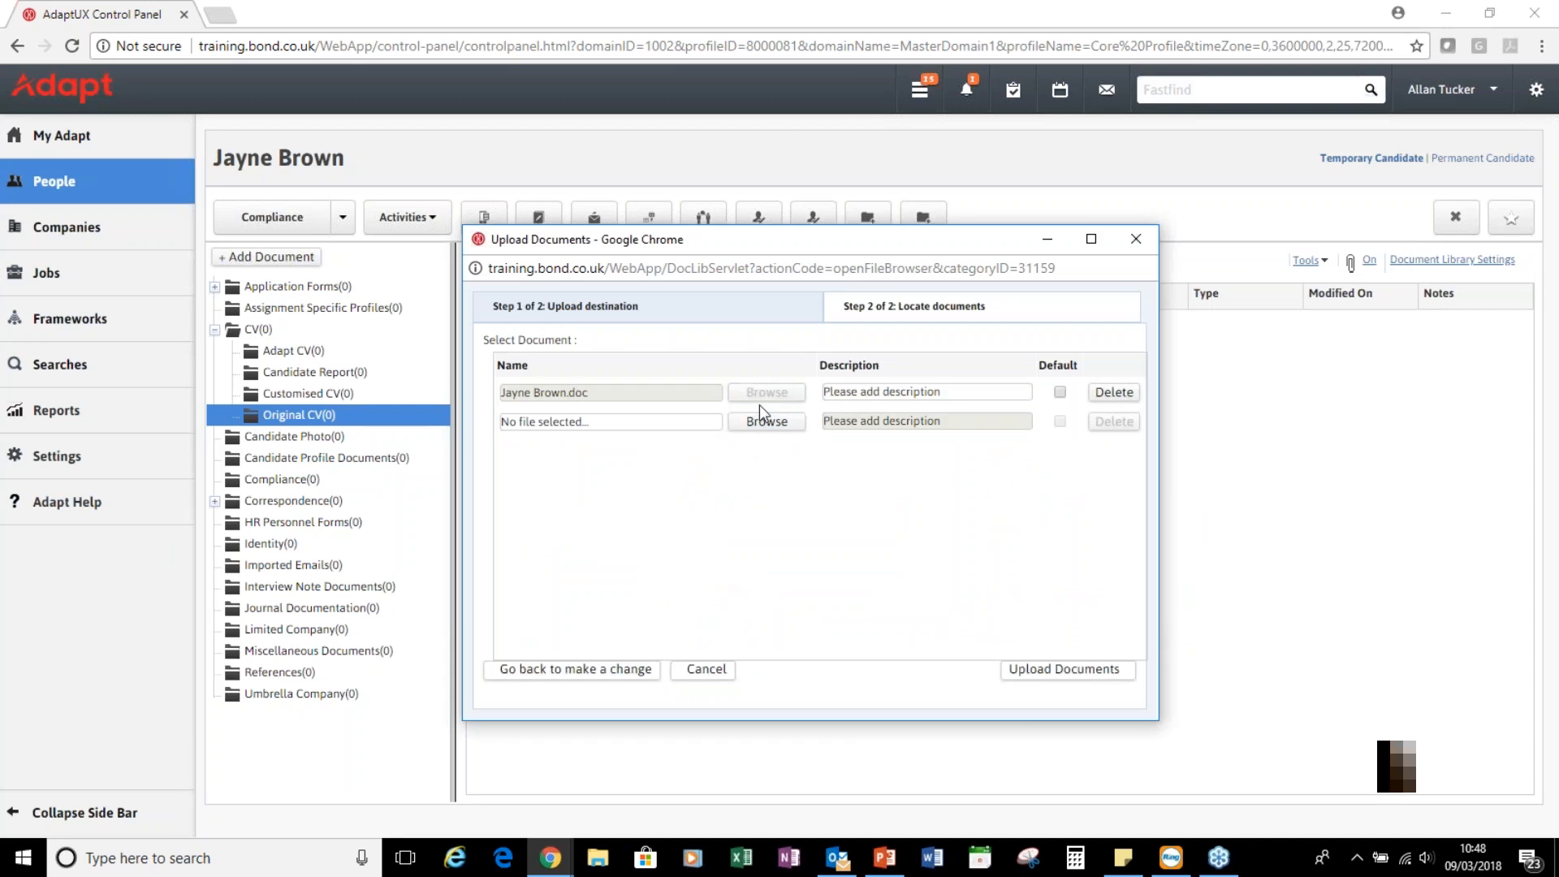
pyautogui.click(1053, 671)
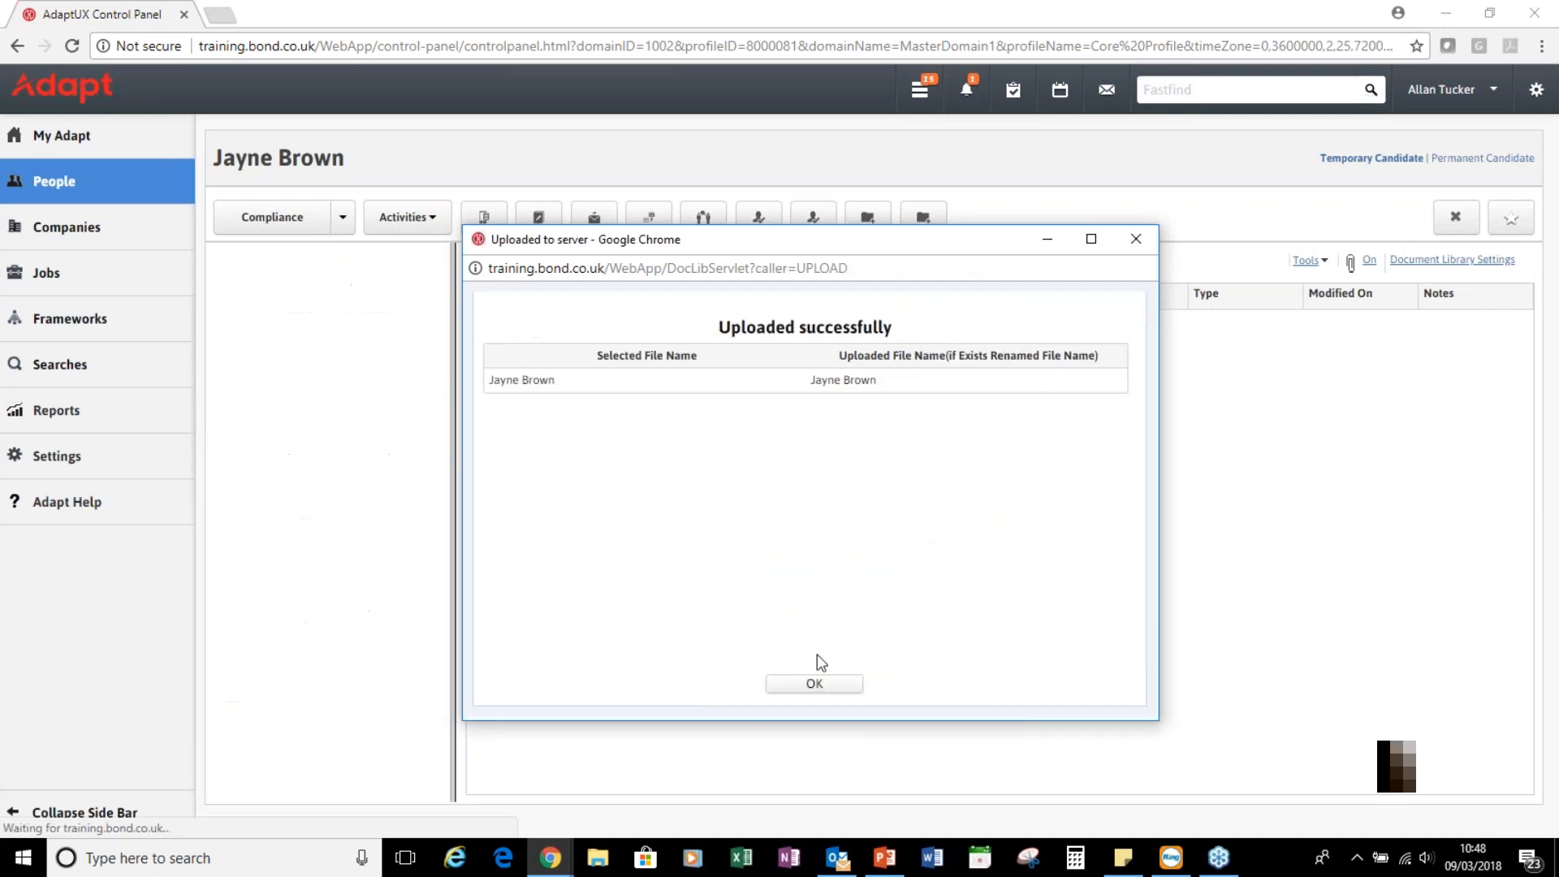
pyautogui.click(816, 685)
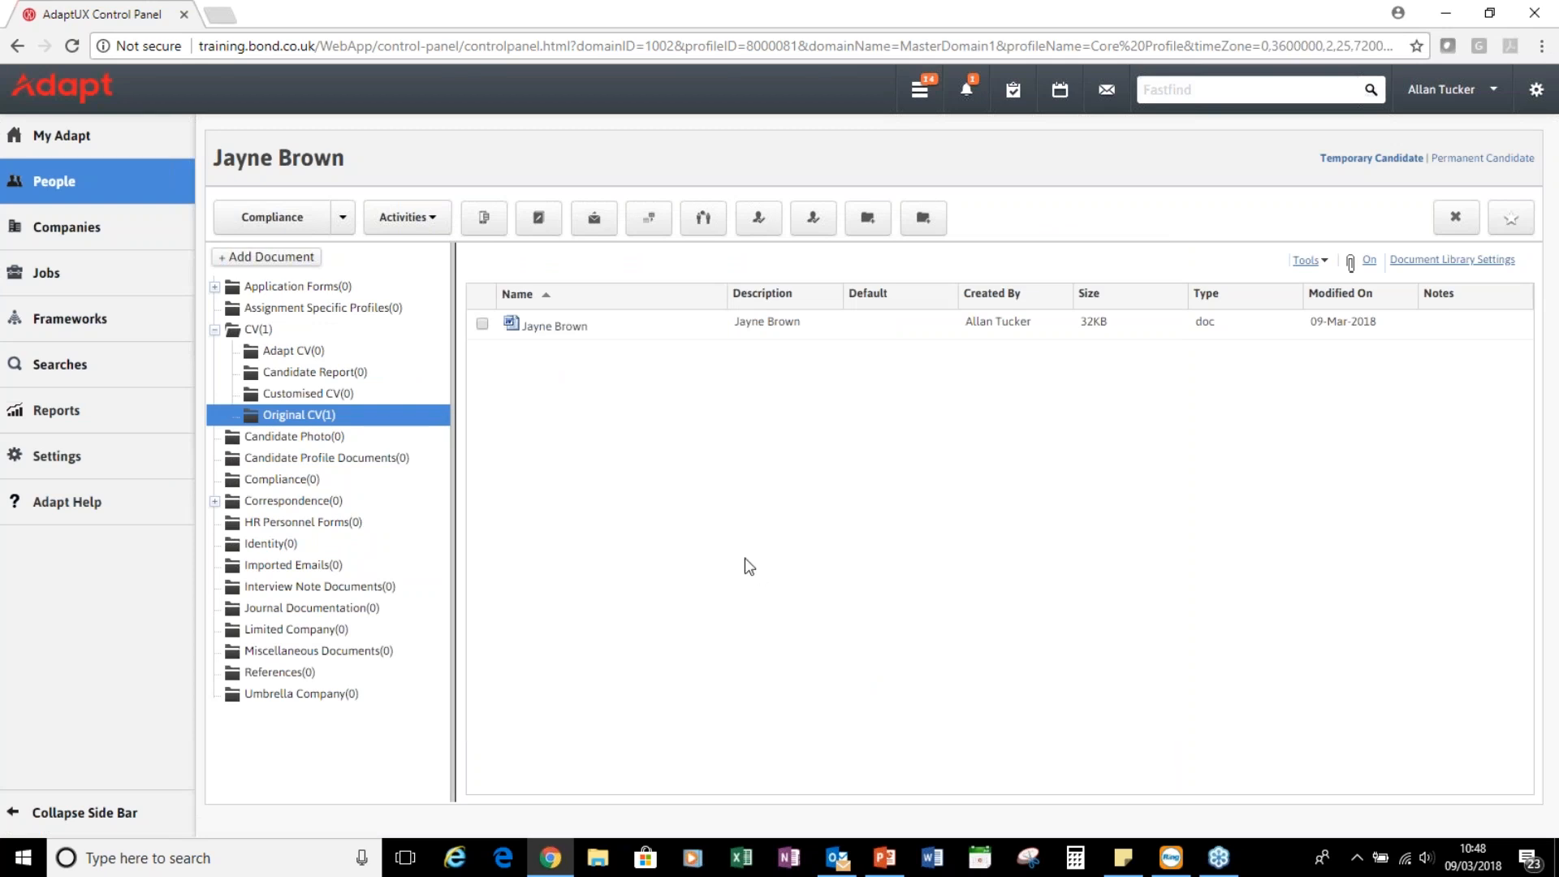
# Switch the record from Compliance to its Profile page and review the imported CV in the Candidate CV panel
pyautogui.click(343, 220)
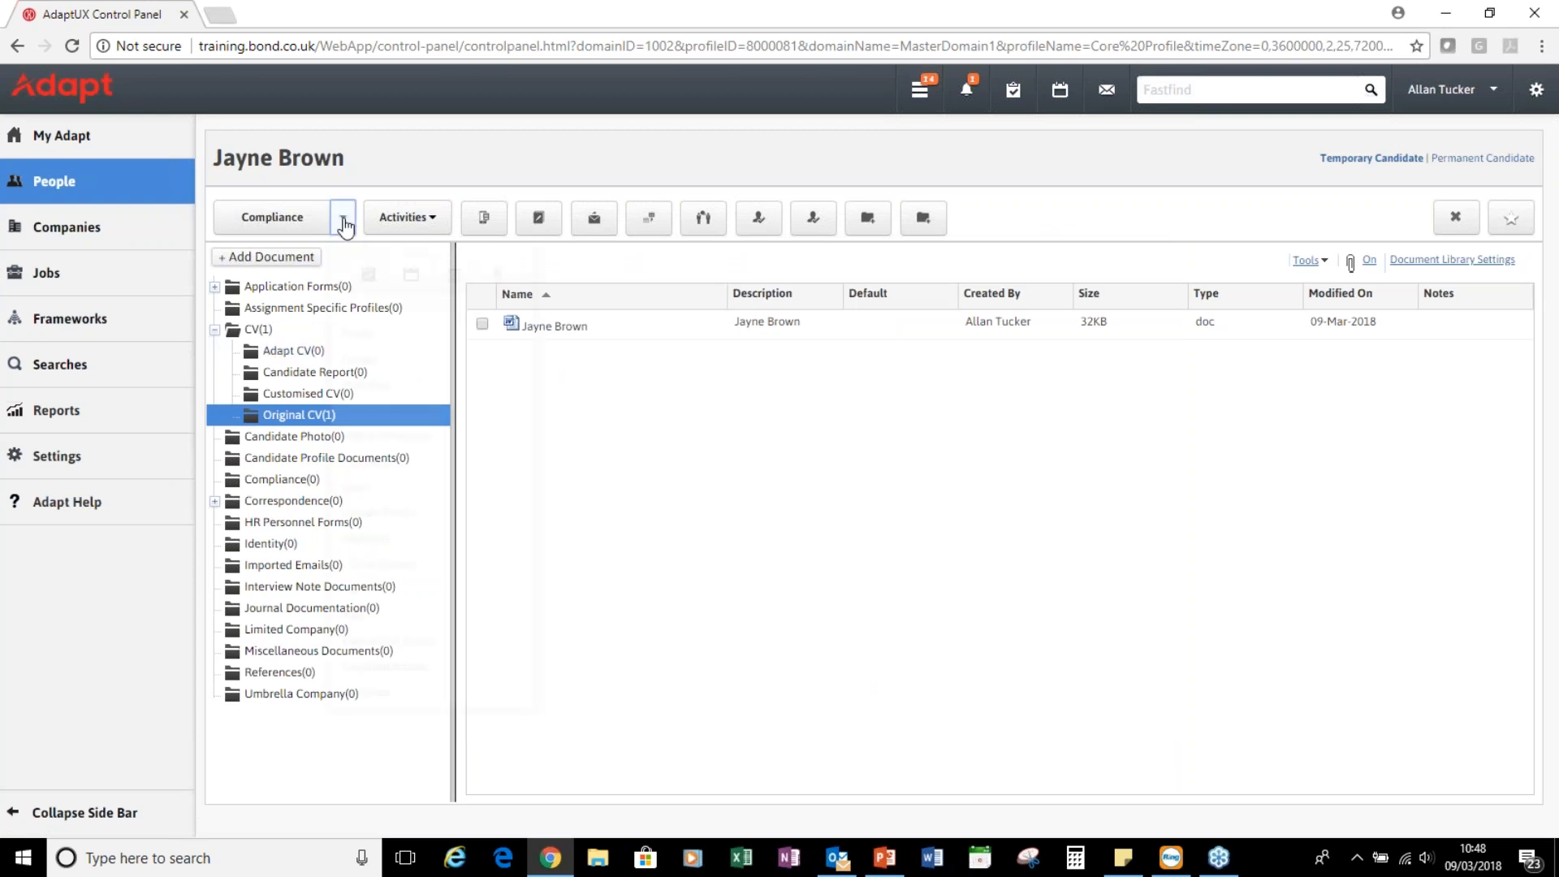
pyautogui.click(357, 333)
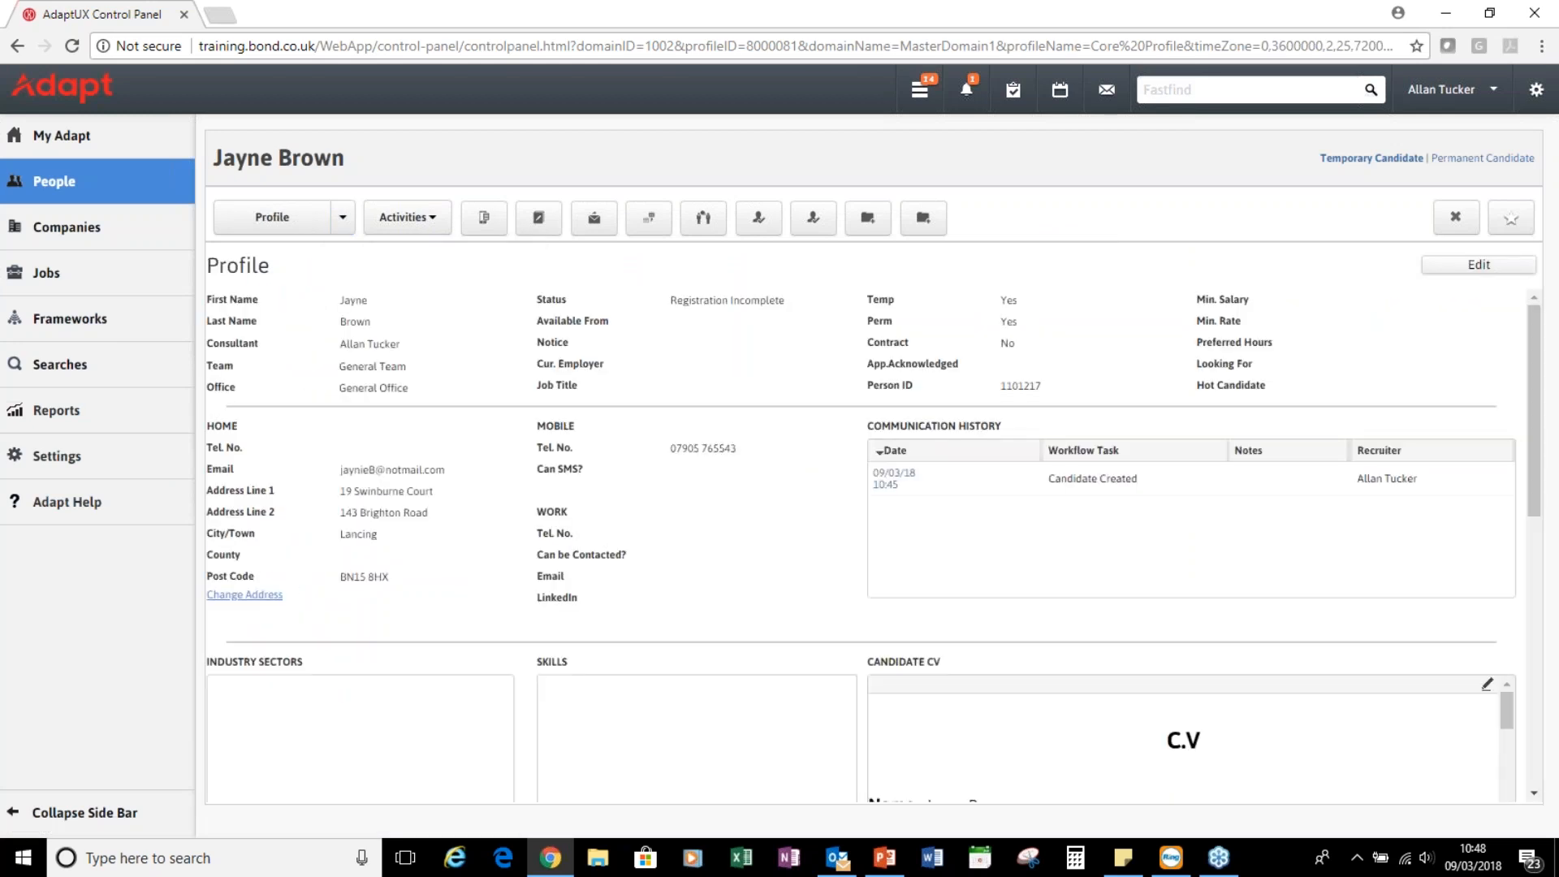
pyautogui.scroll(-2, 894, 504)
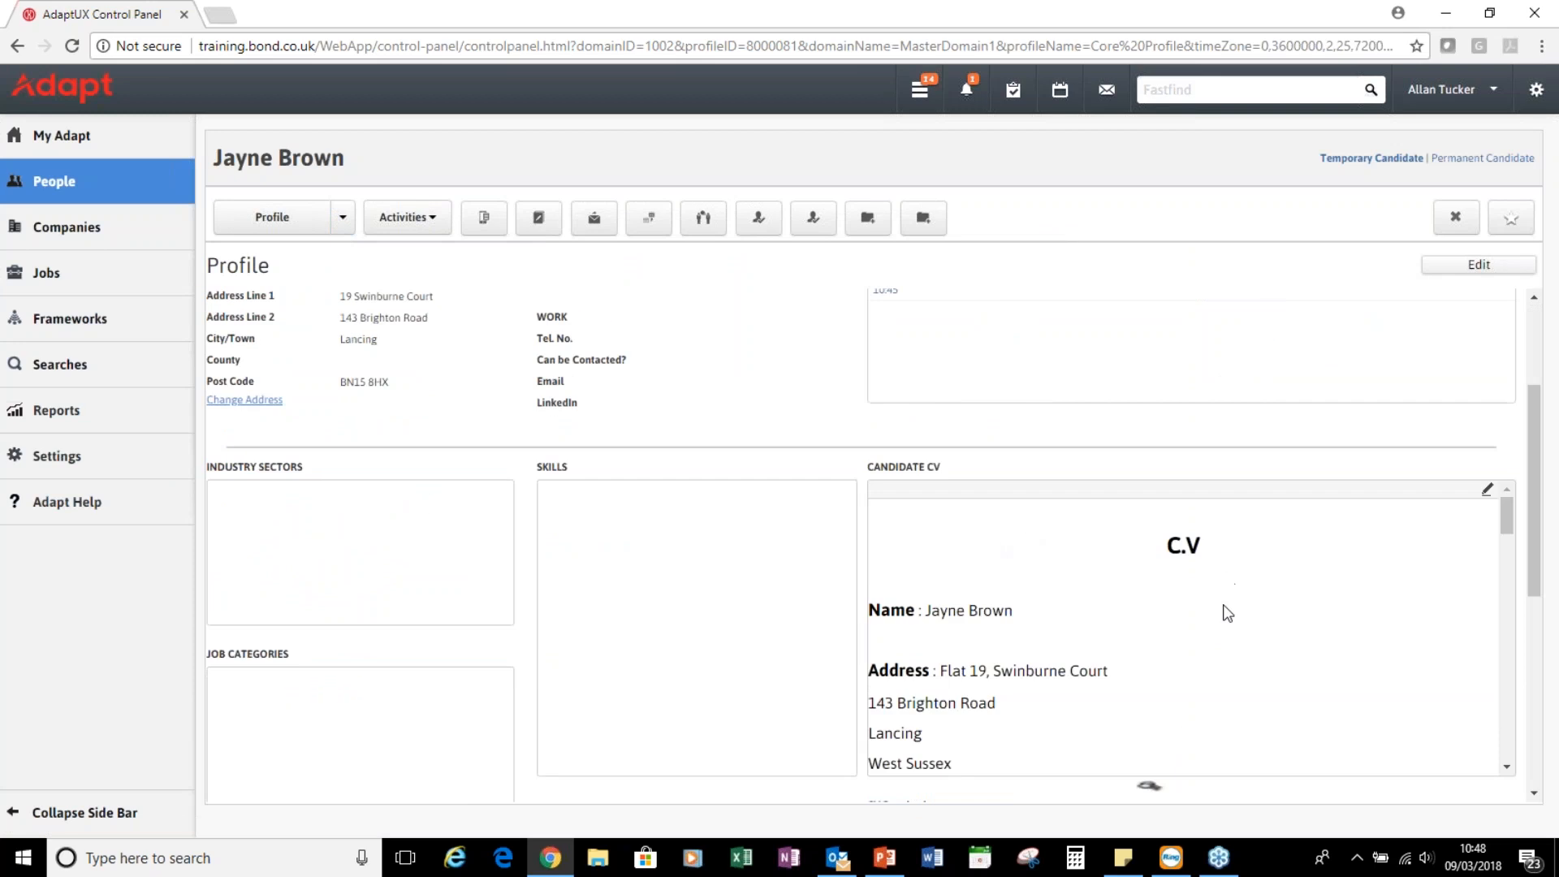
pyautogui.scroll(-8, 1221, 606)
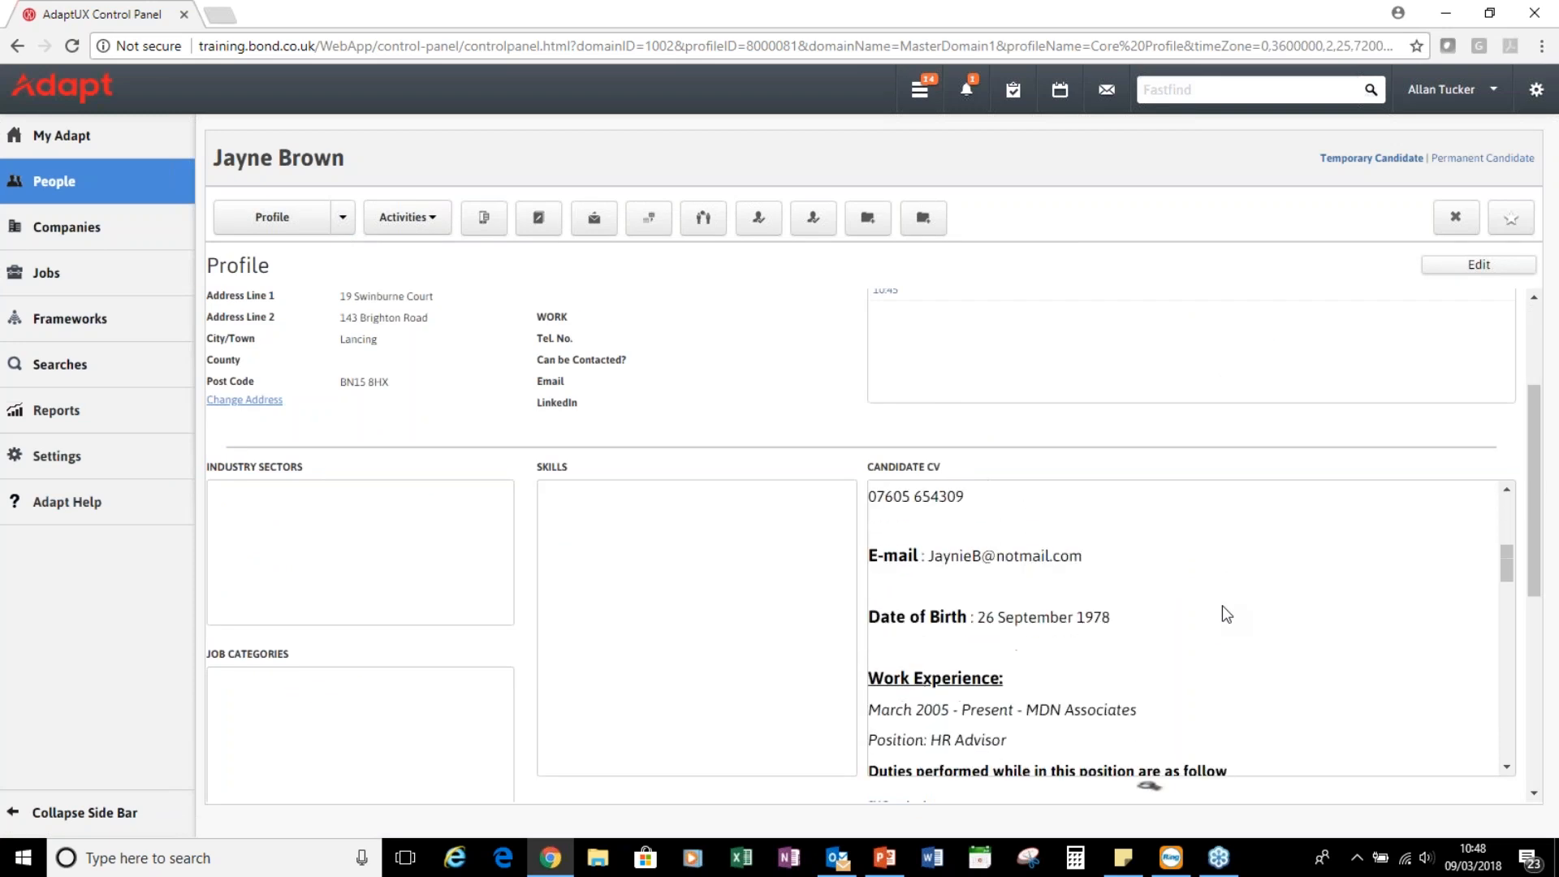
pyautogui.scroll(6, 1222, 606)
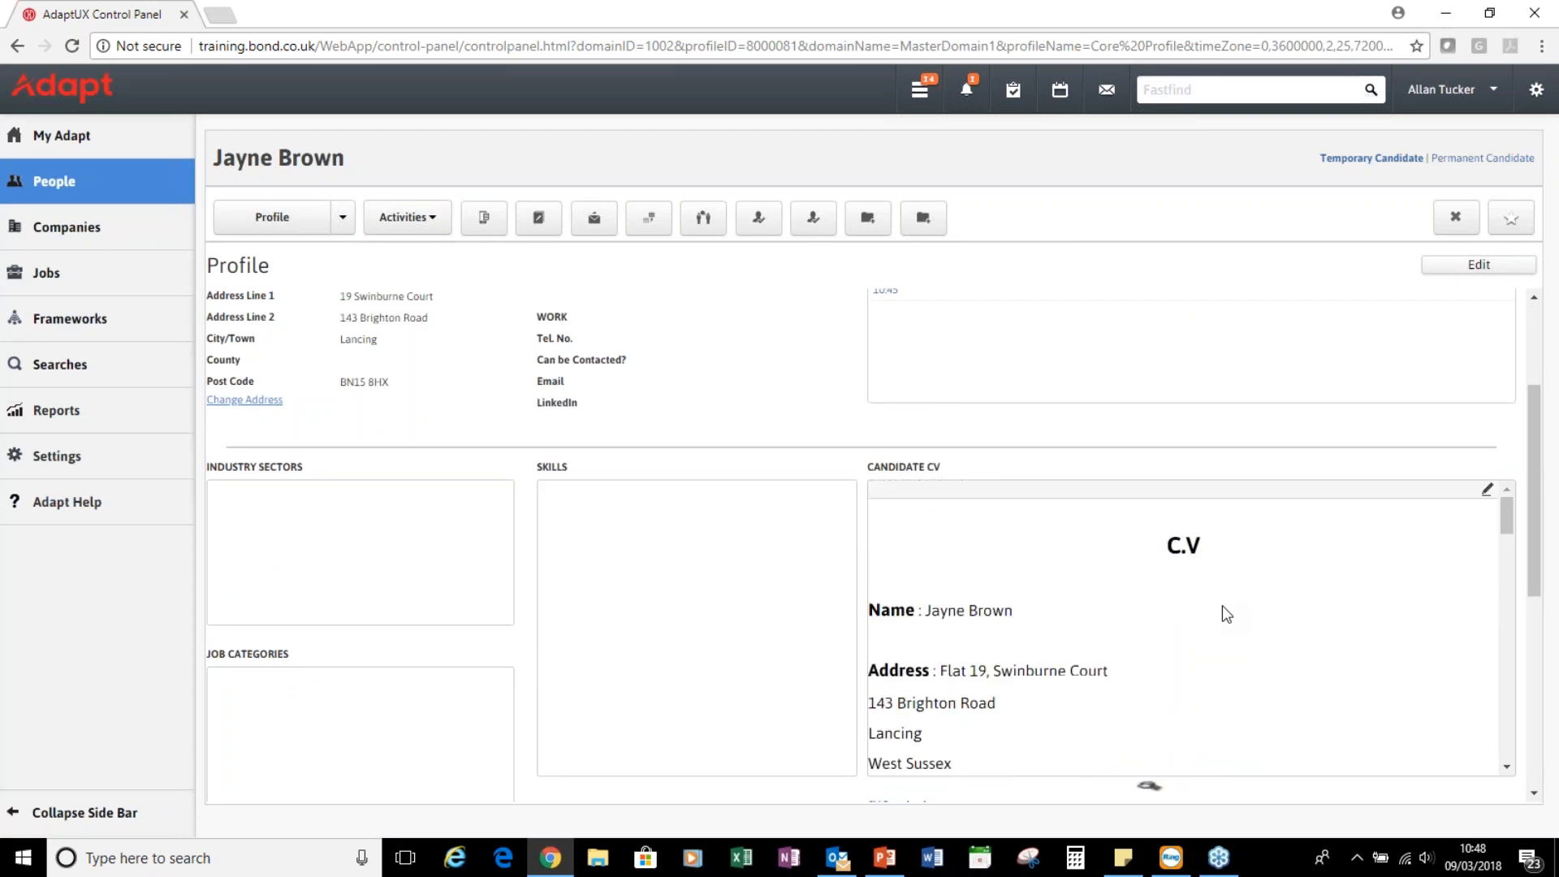
pyautogui.scroll(1, 1221, 606)
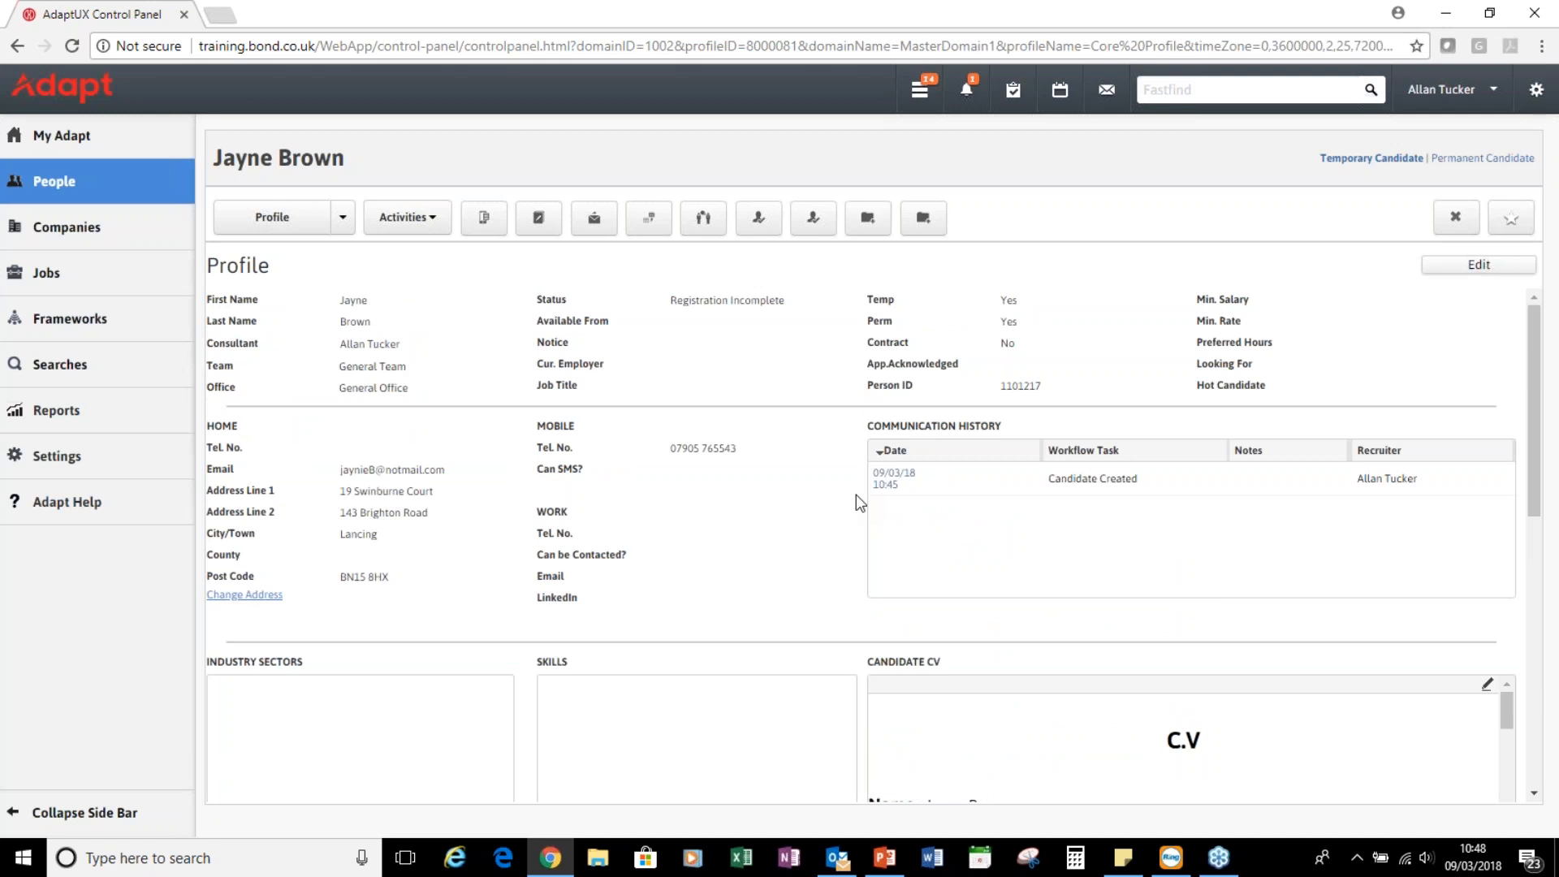
# Open the Add Candidate role dialog through Activities > General > Add Role
pyautogui.click(435, 221)
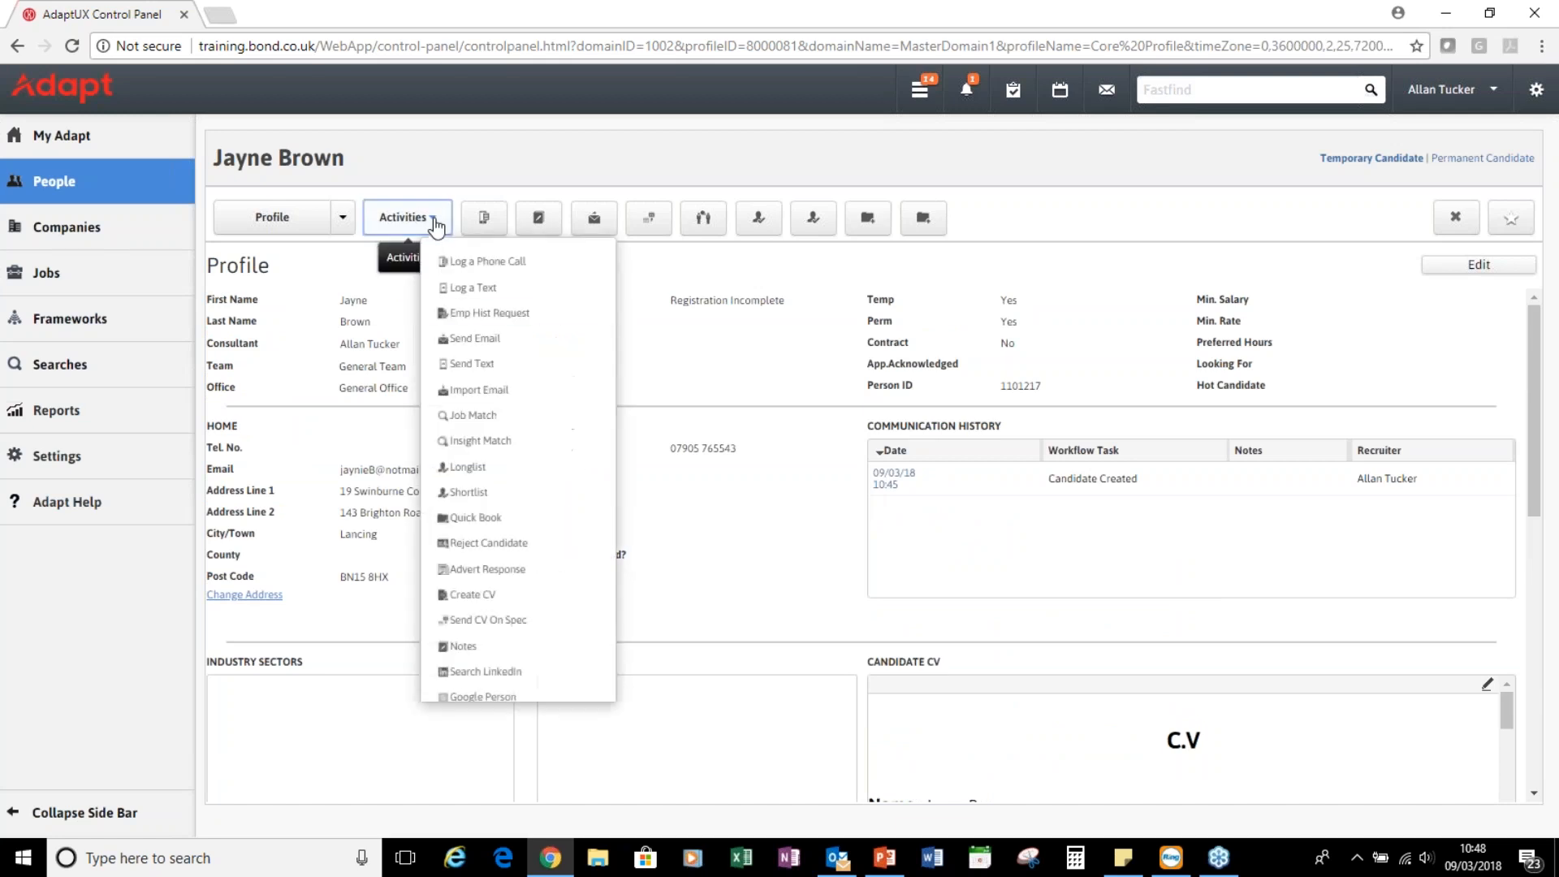
pyautogui.scroll(-1, 540, 495)
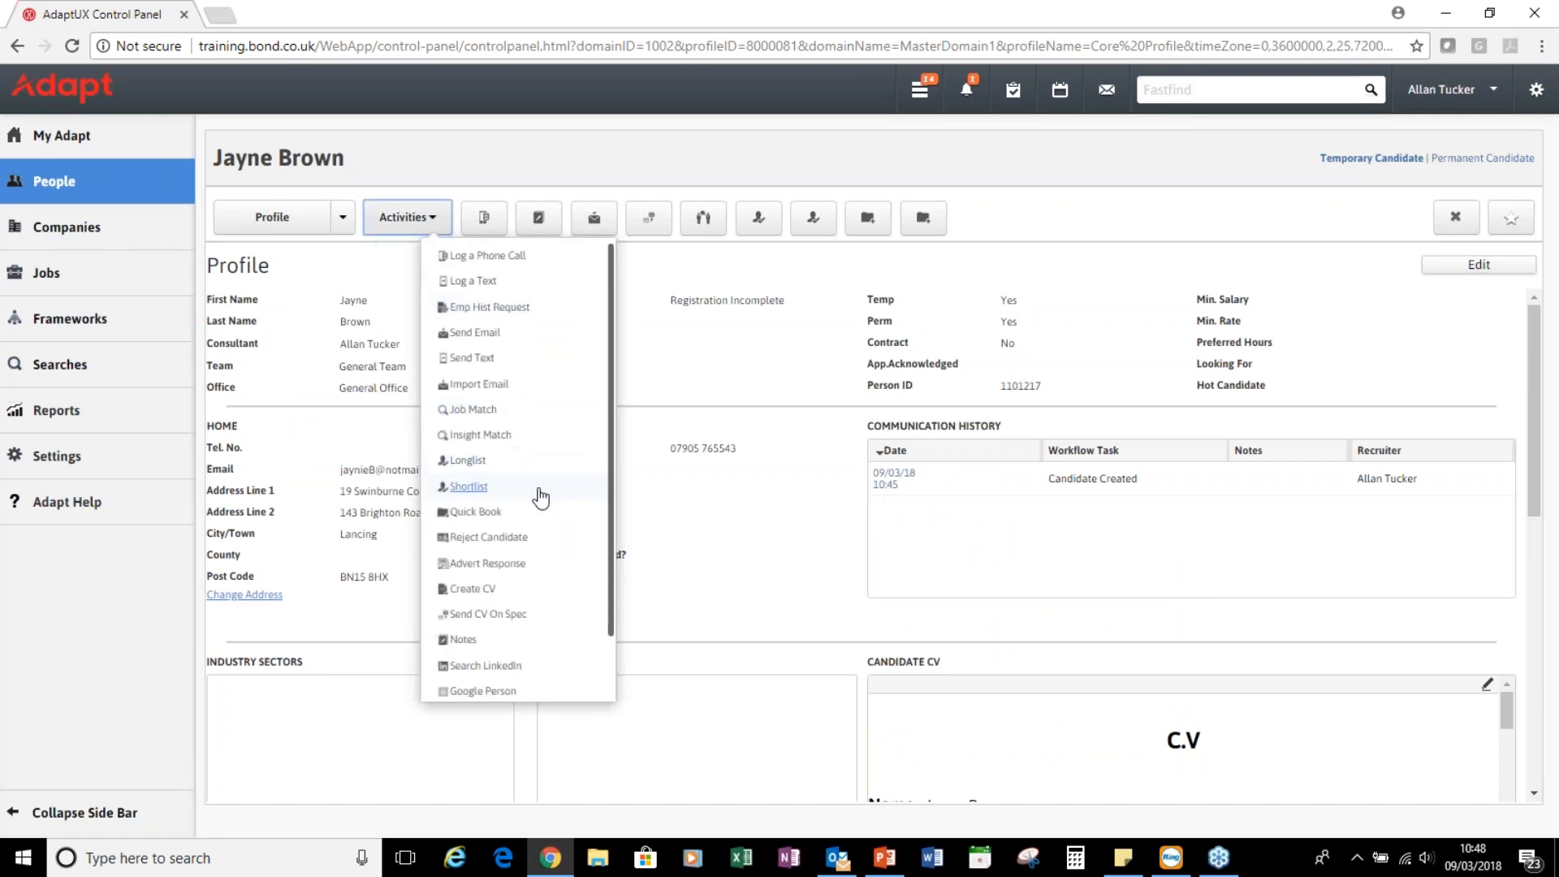
pyautogui.scroll(-2, 540, 495)
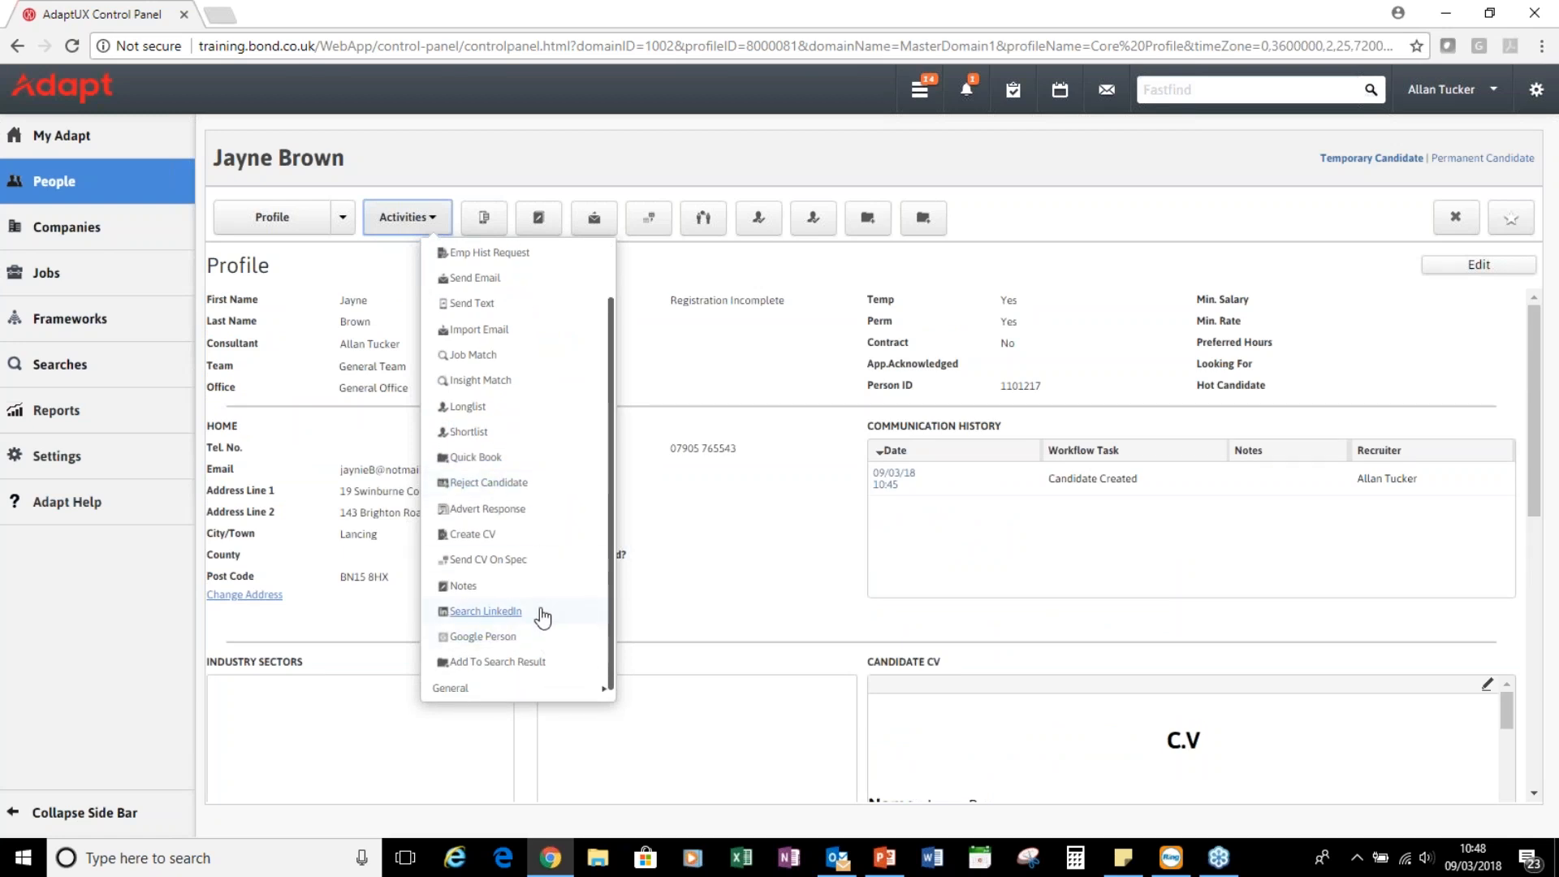
pyautogui.click(460, 690)
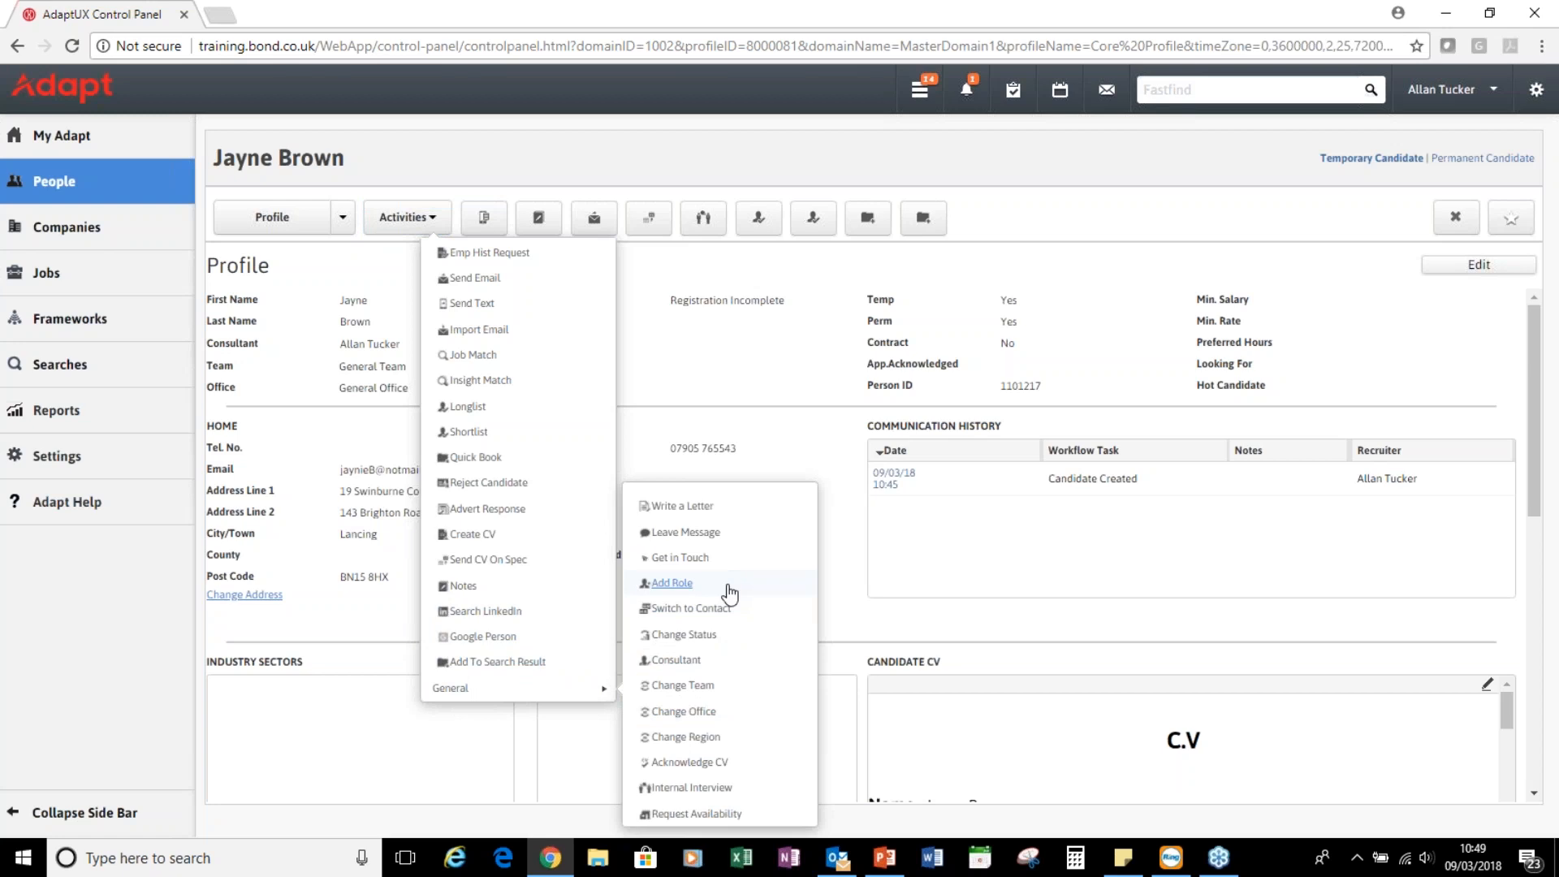
pyautogui.click(687, 586)
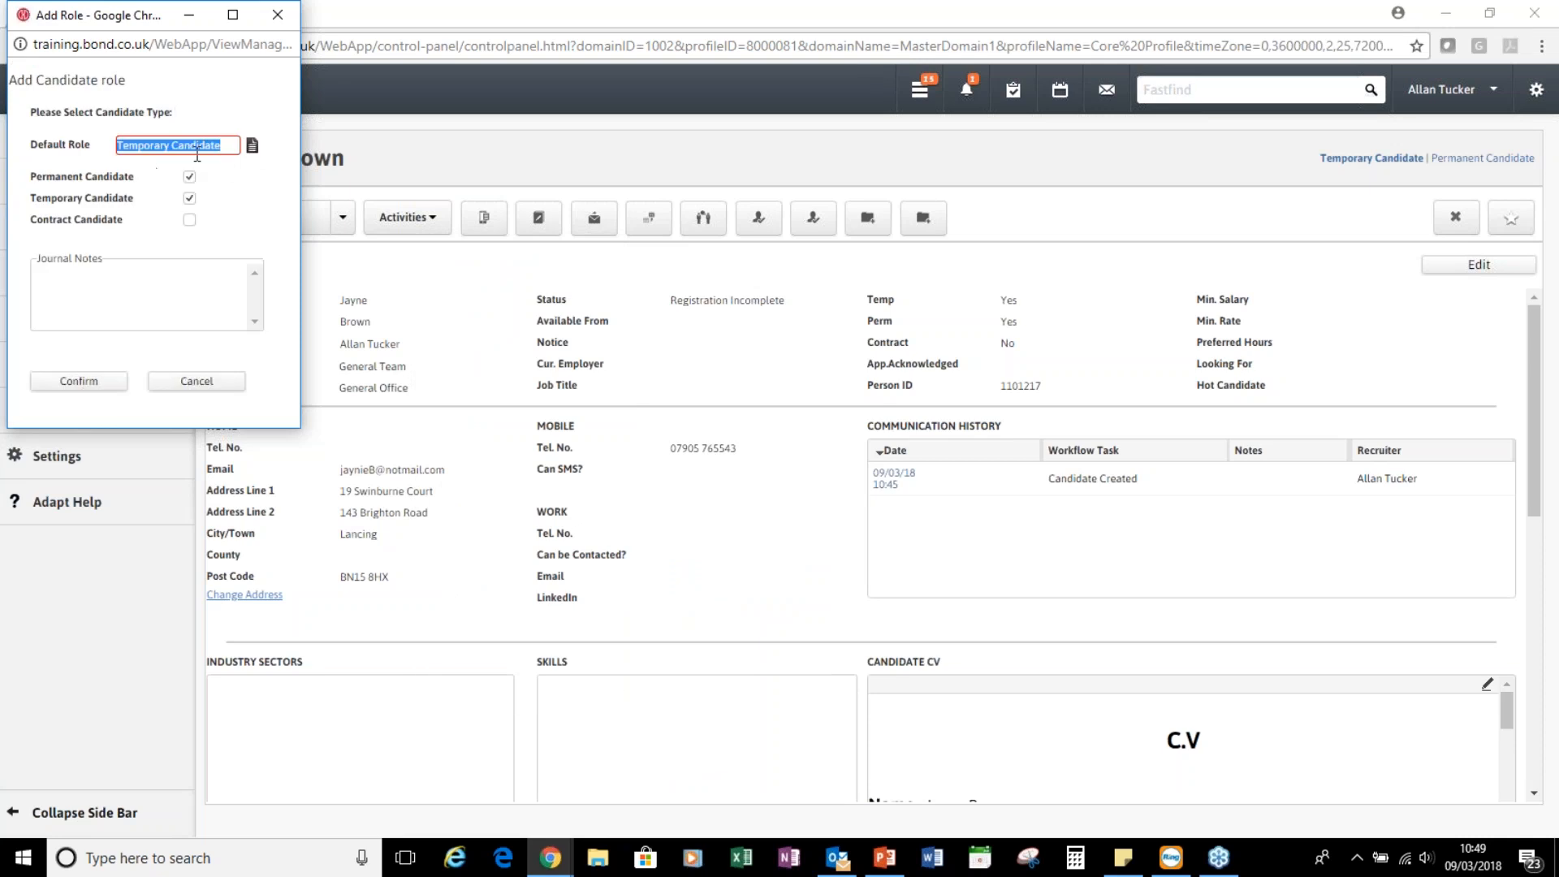
# Confirm both the Permanent Candidate and Temporary Candidate roles for the candidate
pyautogui.click(191, 221)
pyautogui.click(91, 389)
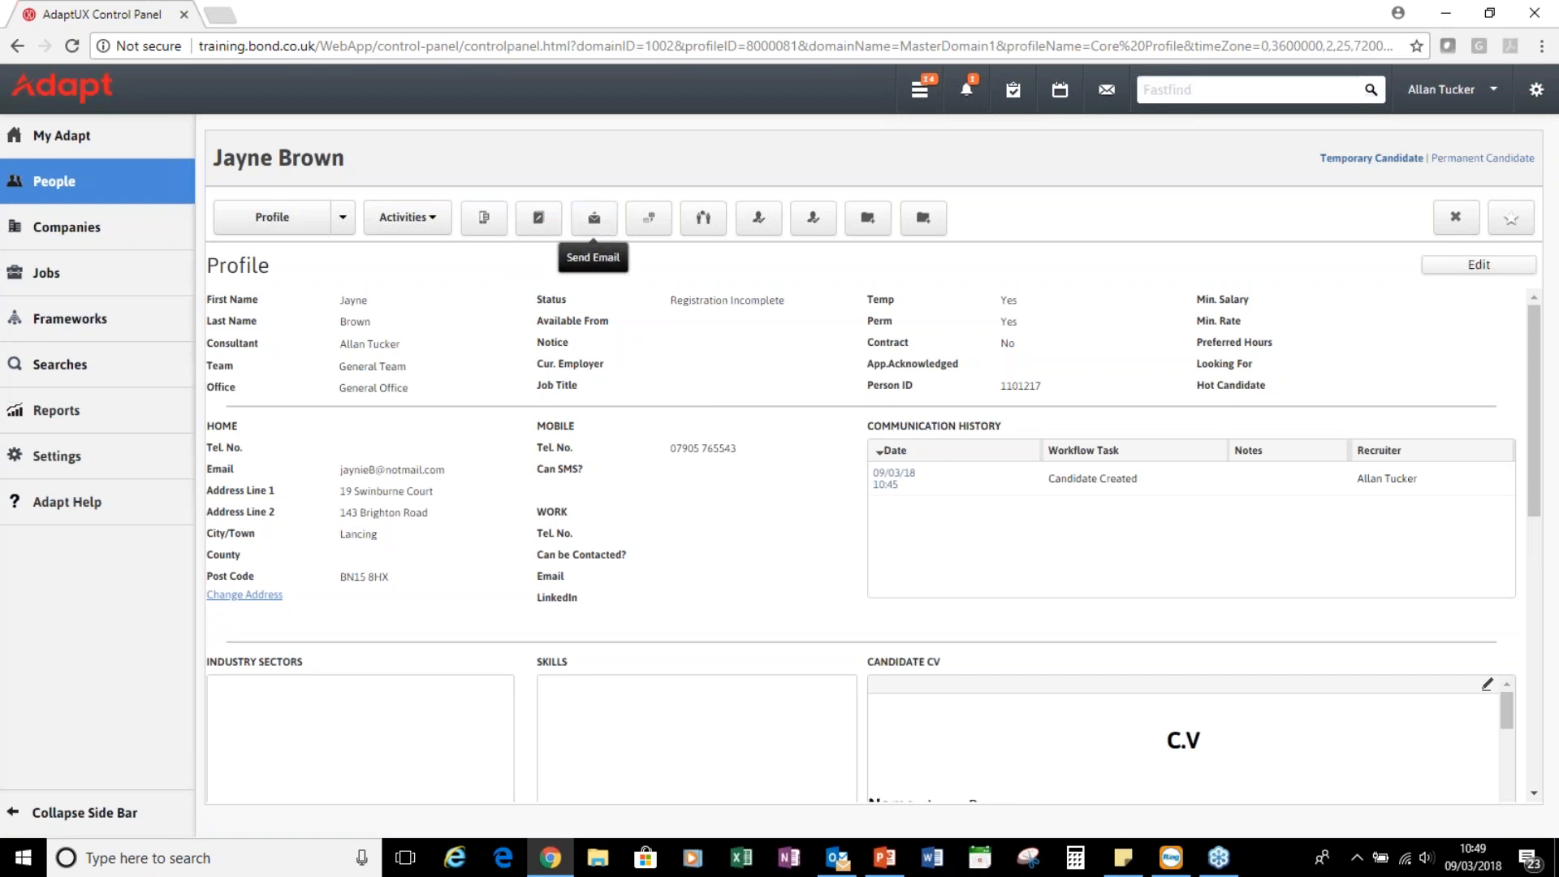
# Log a 'Call Made' phone call noting 'Called to introduce myself and get info'
pyautogui.click(482, 226)
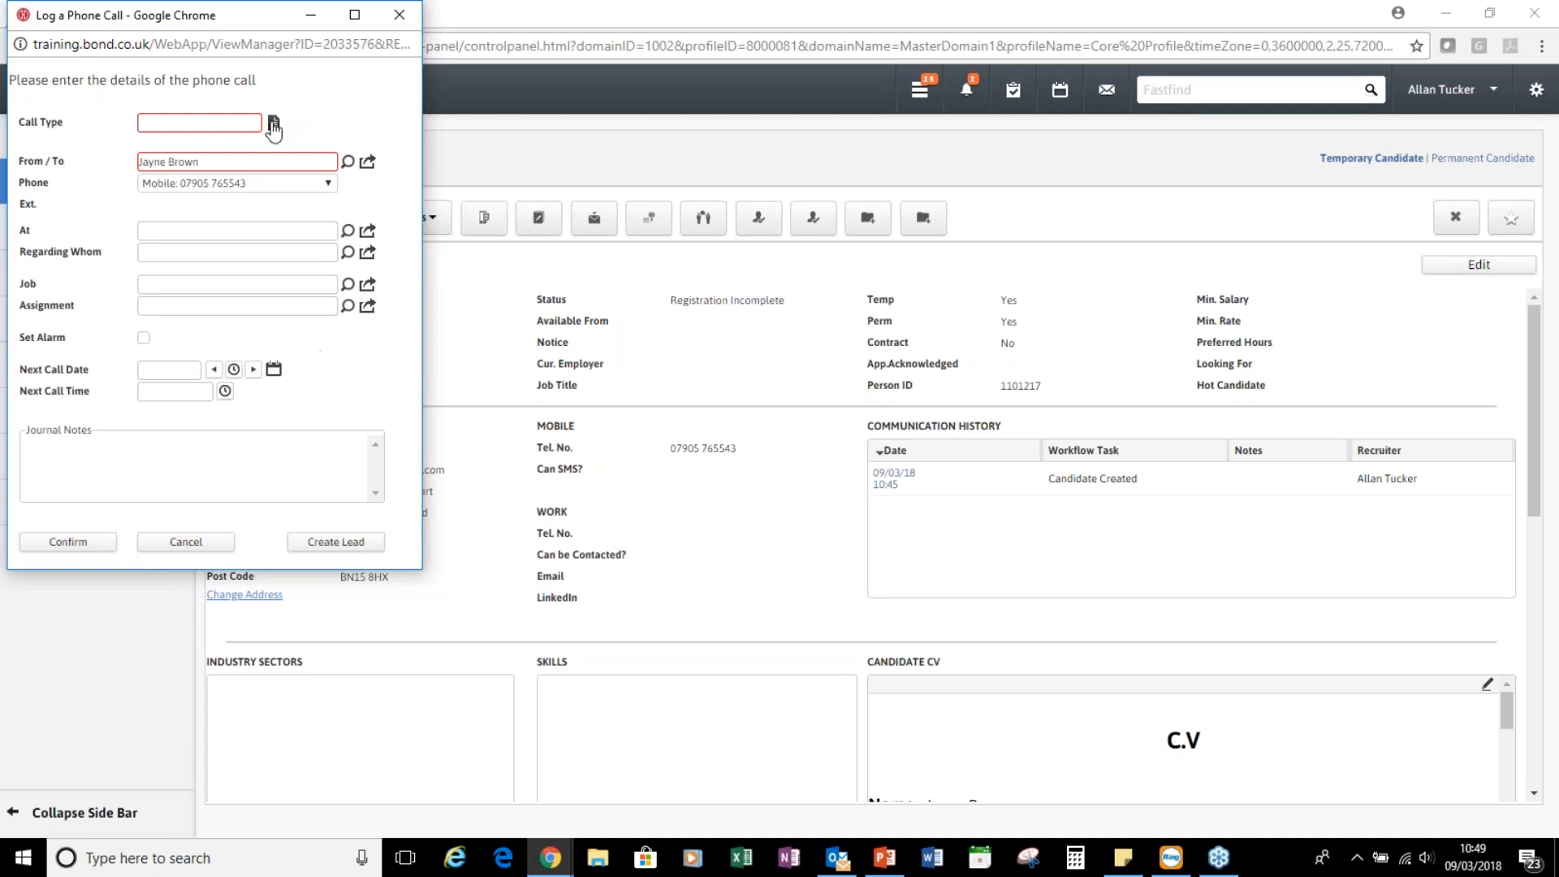
pyautogui.click(274, 123)
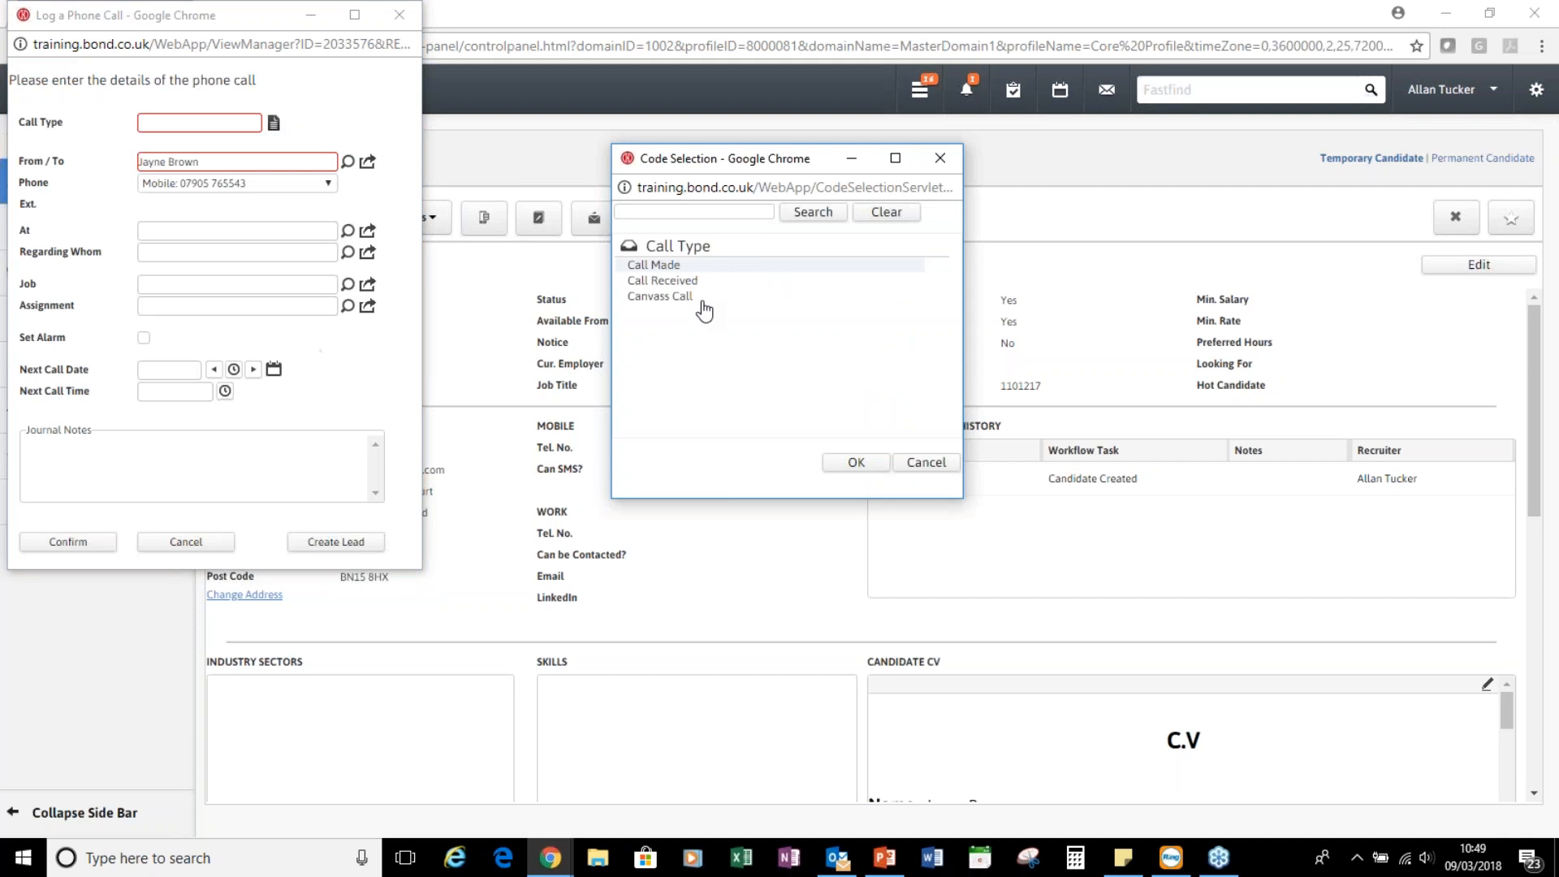
pyautogui.doubleClick(670, 268)
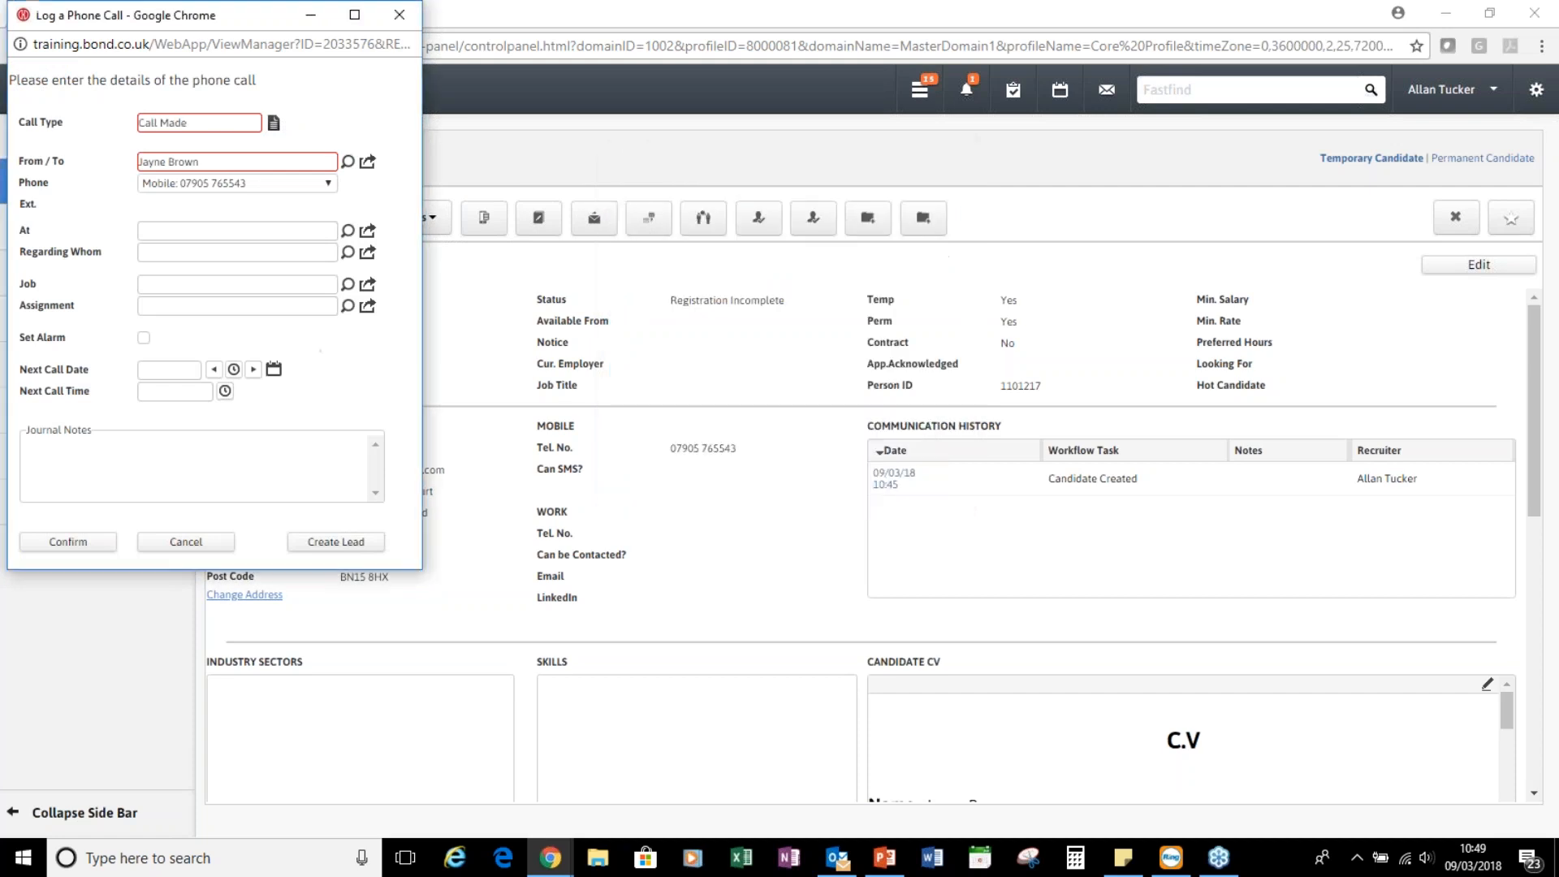
pyautogui.click(330, 183)
pyautogui.click(330, 183)
pyautogui.write('Call')
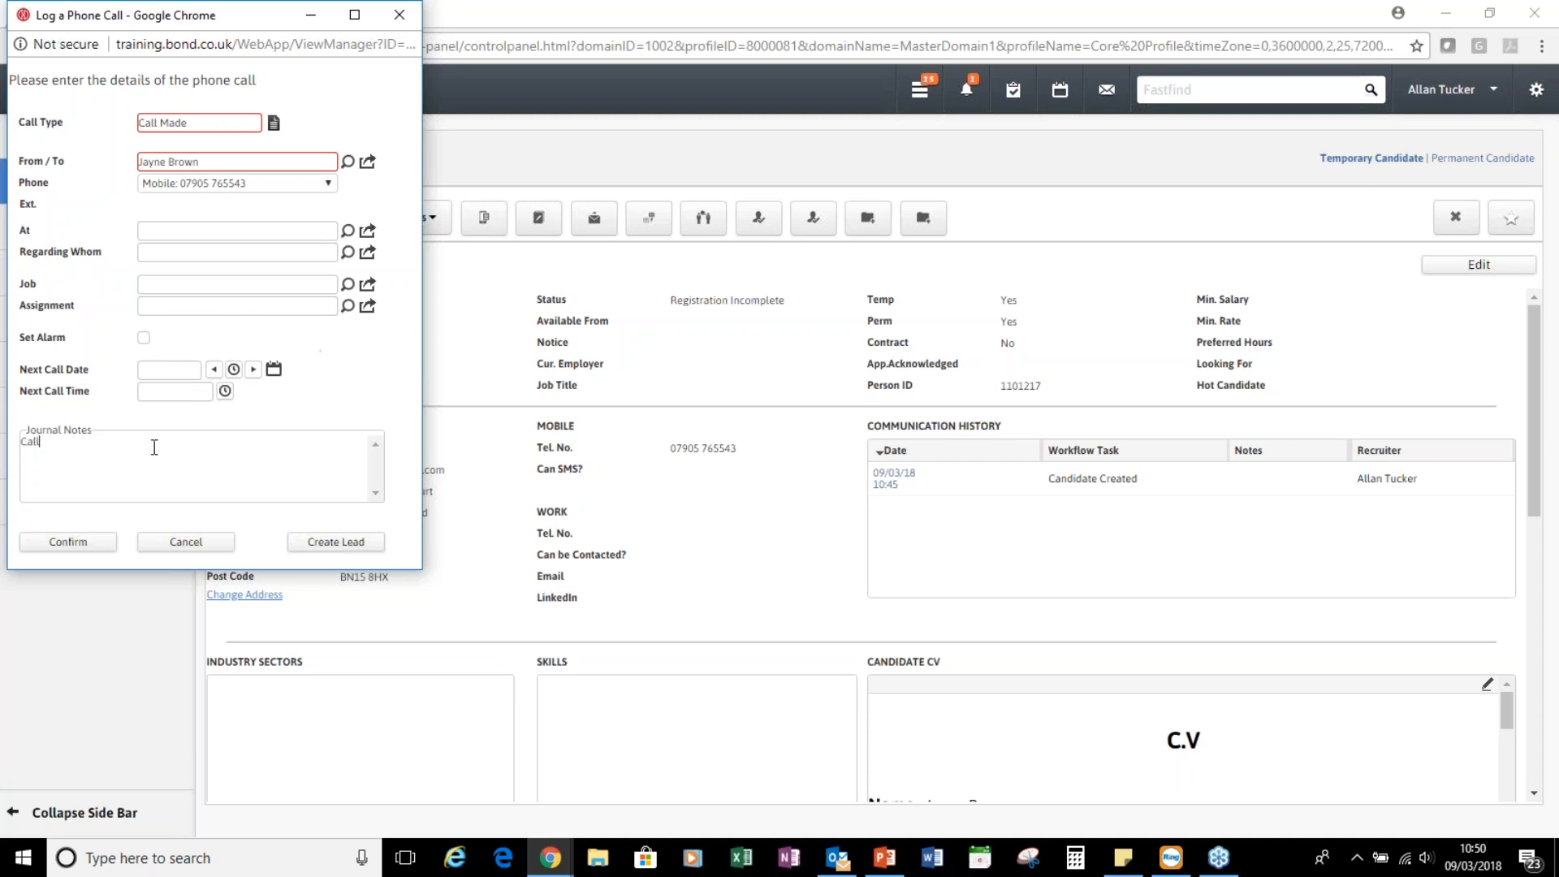
pyautogui.write('ed to introduce myself and get info')
pyautogui.click(68, 542)
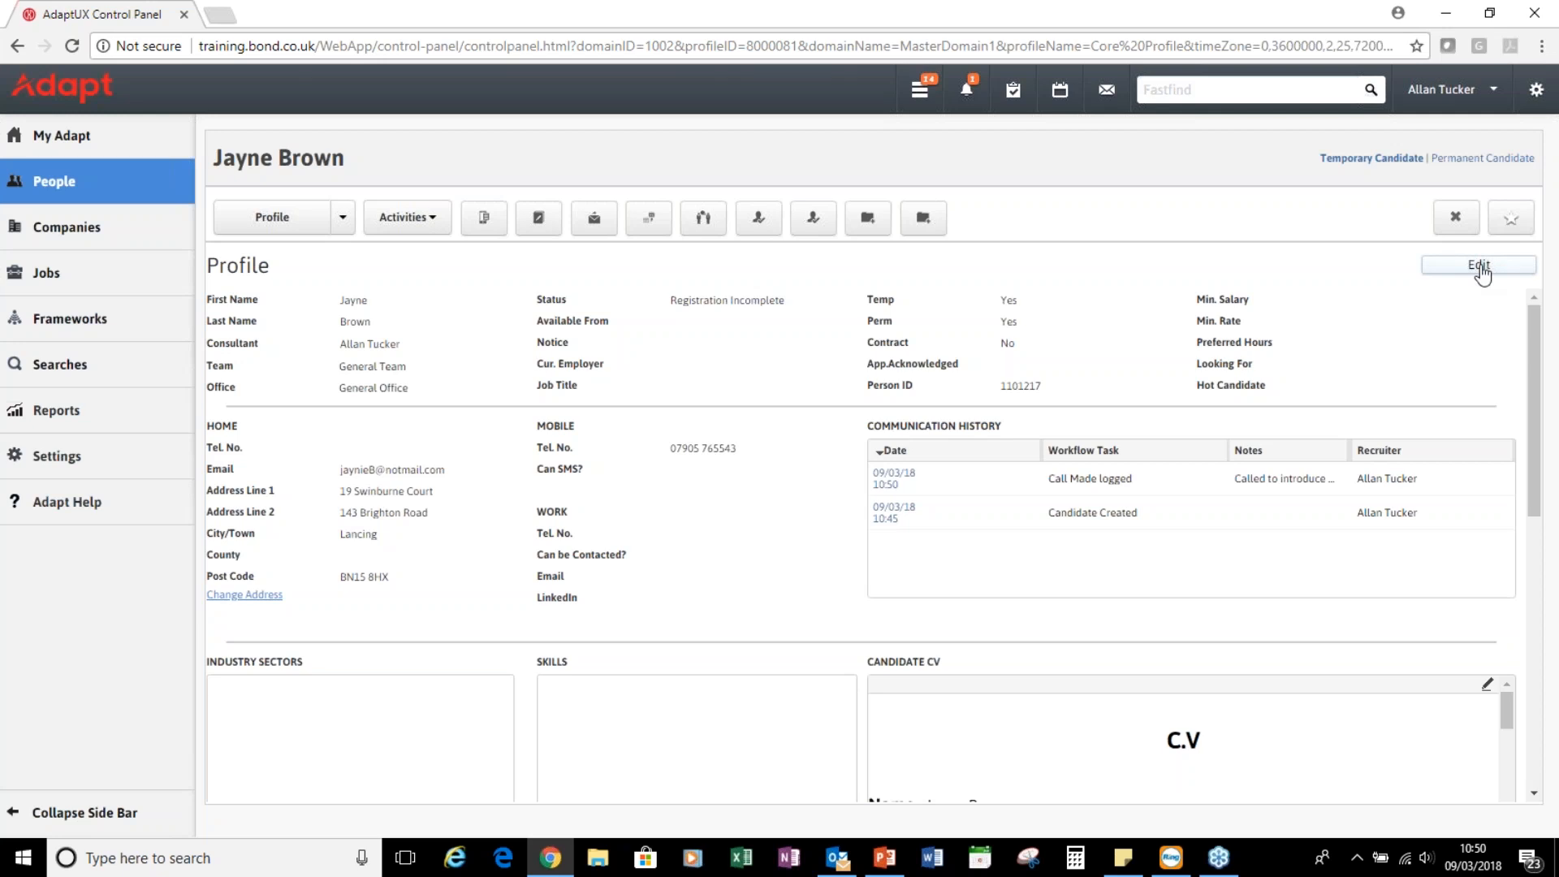
pyautogui.click(1480, 268)
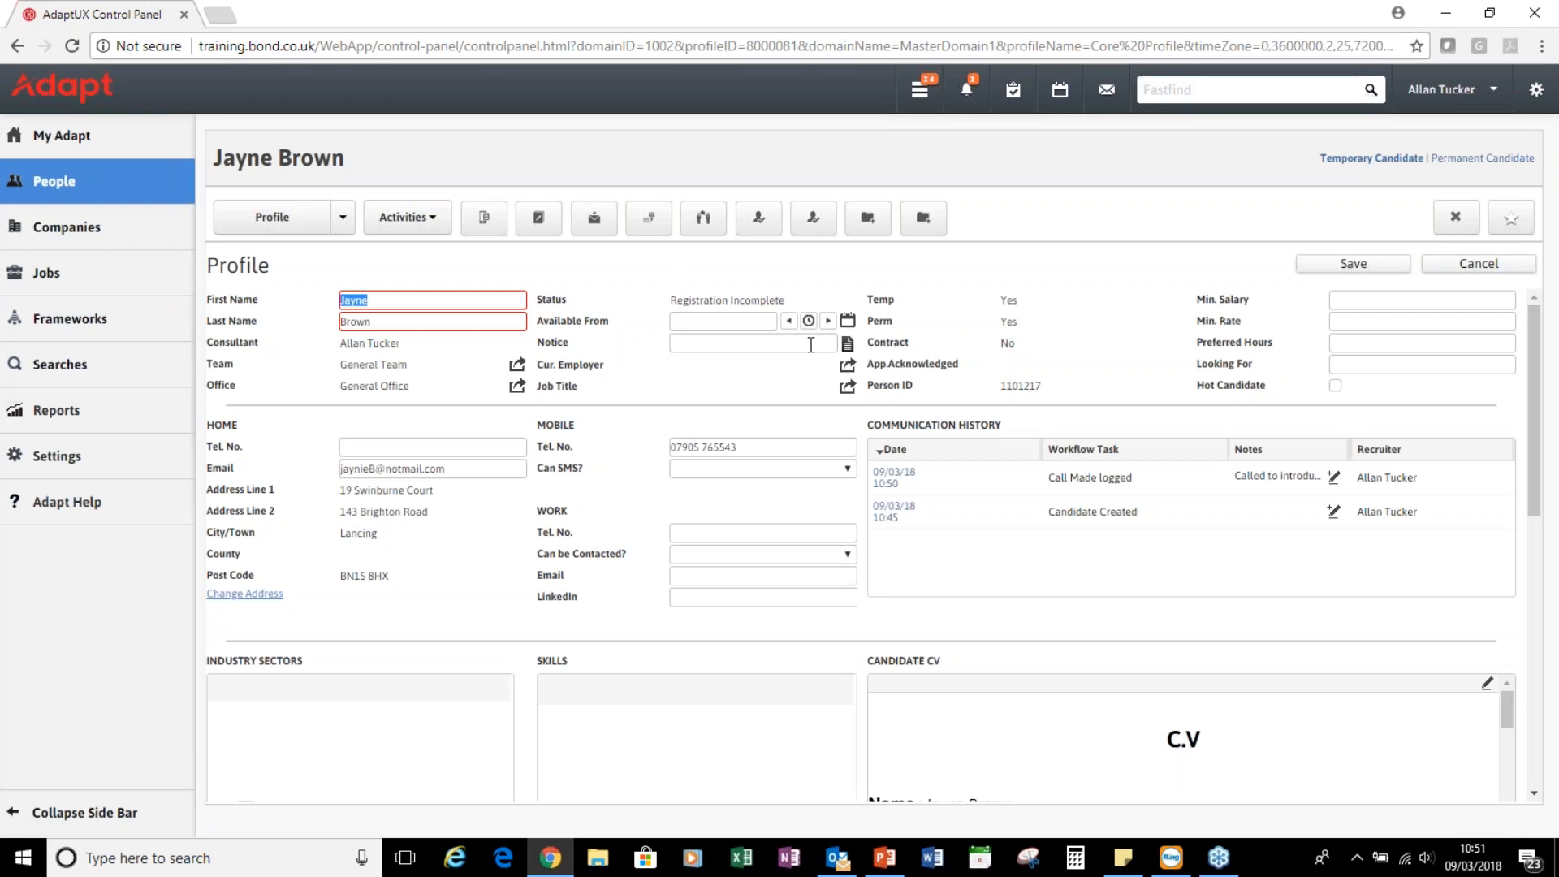
# Set Min. Salary to 25000.00, Min. Rate to 7.50 and Can SMS? to Yes
pyautogui.click(1355, 300)
pyautogui.write('25000.00')
pyautogui.click(1433, 323)
pyautogui.write('7.50')
pyautogui.press('Tab')
pyautogui.scroll(-2, 871, 409)
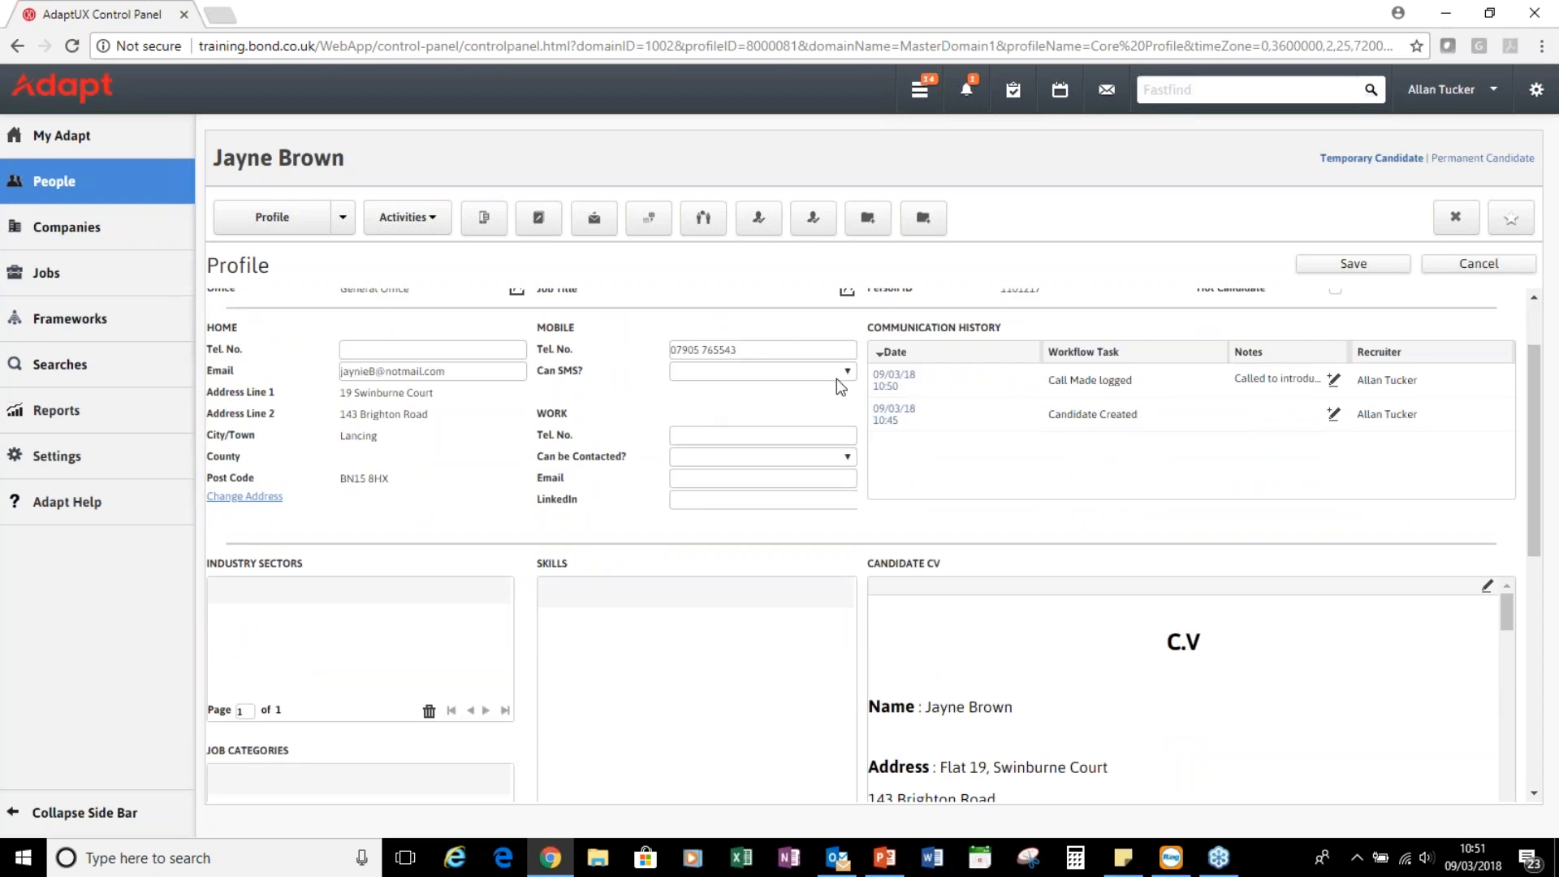
pyautogui.click(848, 376)
pyautogui.click(739, 399)
# Add Customer Service and French (Languages) to the candidate's skills
pyautogui.scroll(-4, 782, 501)
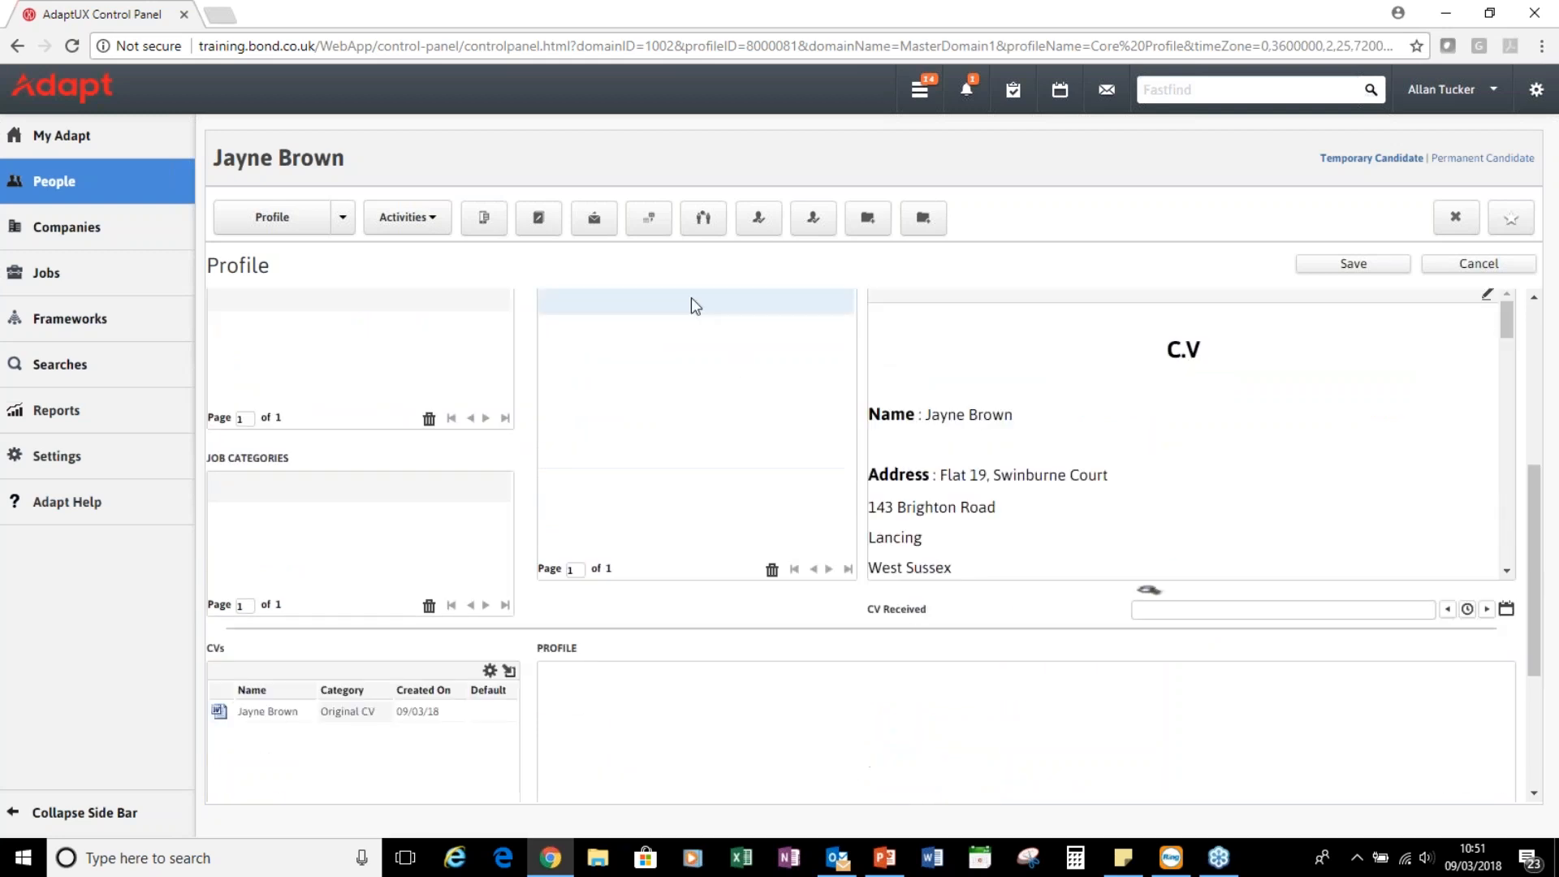
pyautogui.scroll(1, 530, 515)
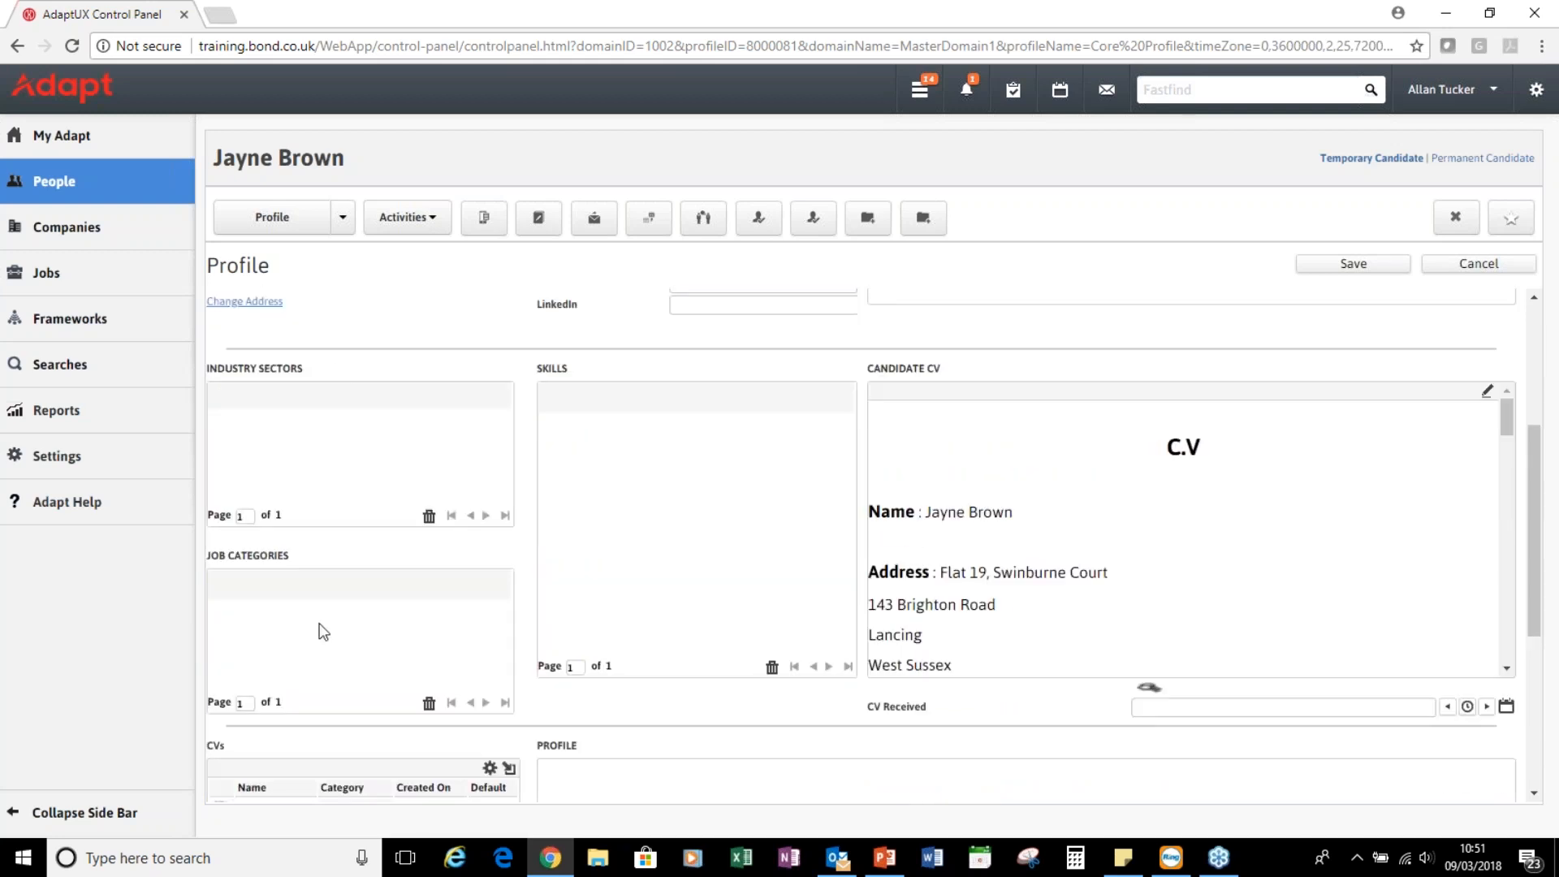
pyautogui.click(661, 397)
pyautogui.write('cust')
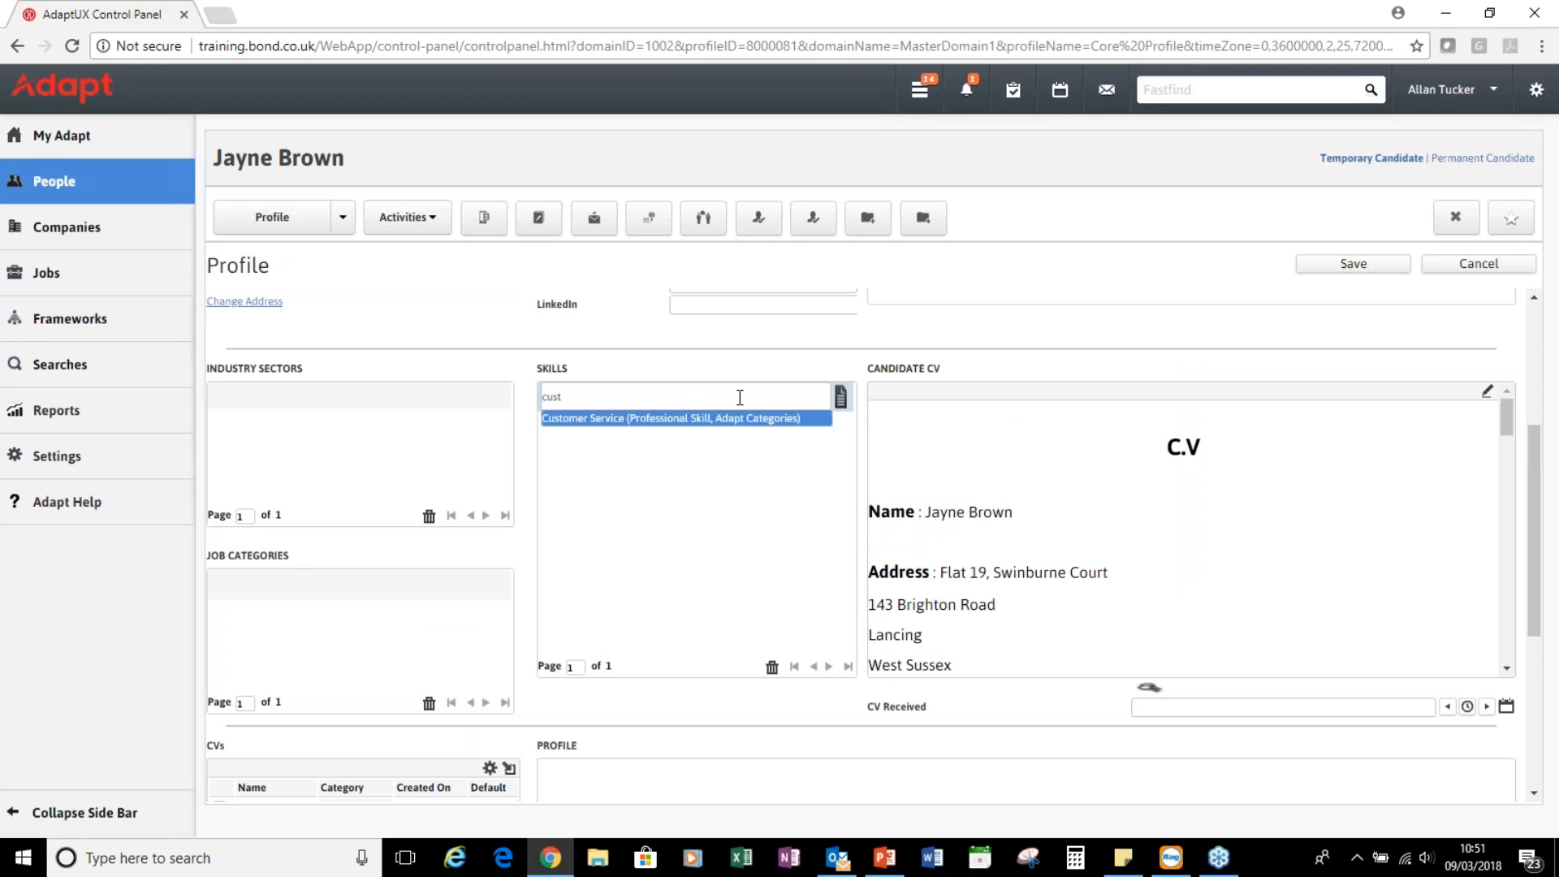
pyautogui.click(705, 416)
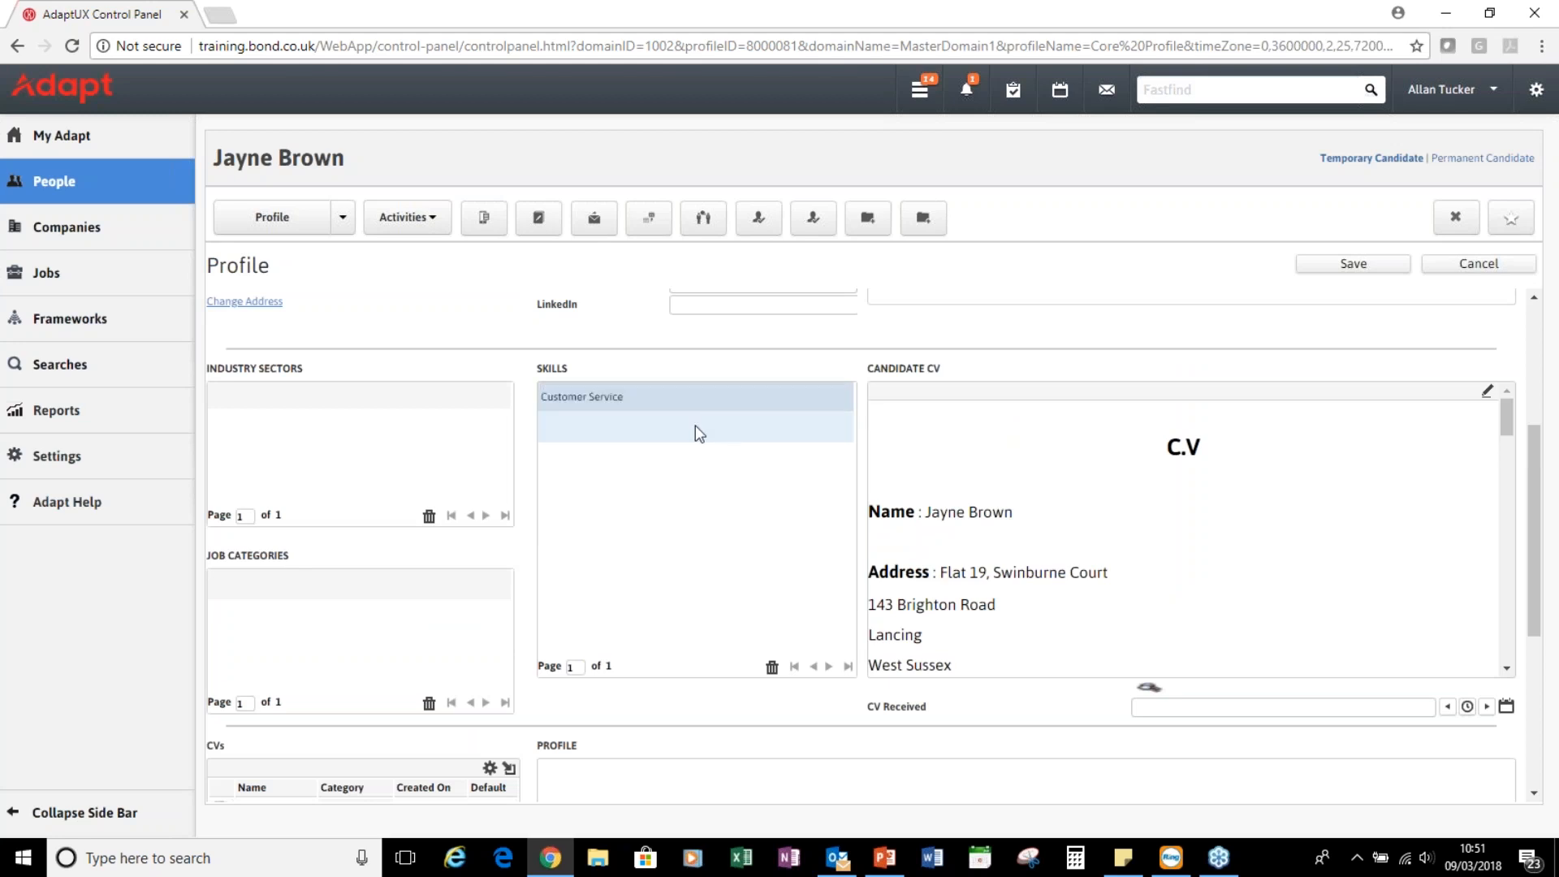
pyautogui.click(841, 427)
pyautogui.click(490, 209)
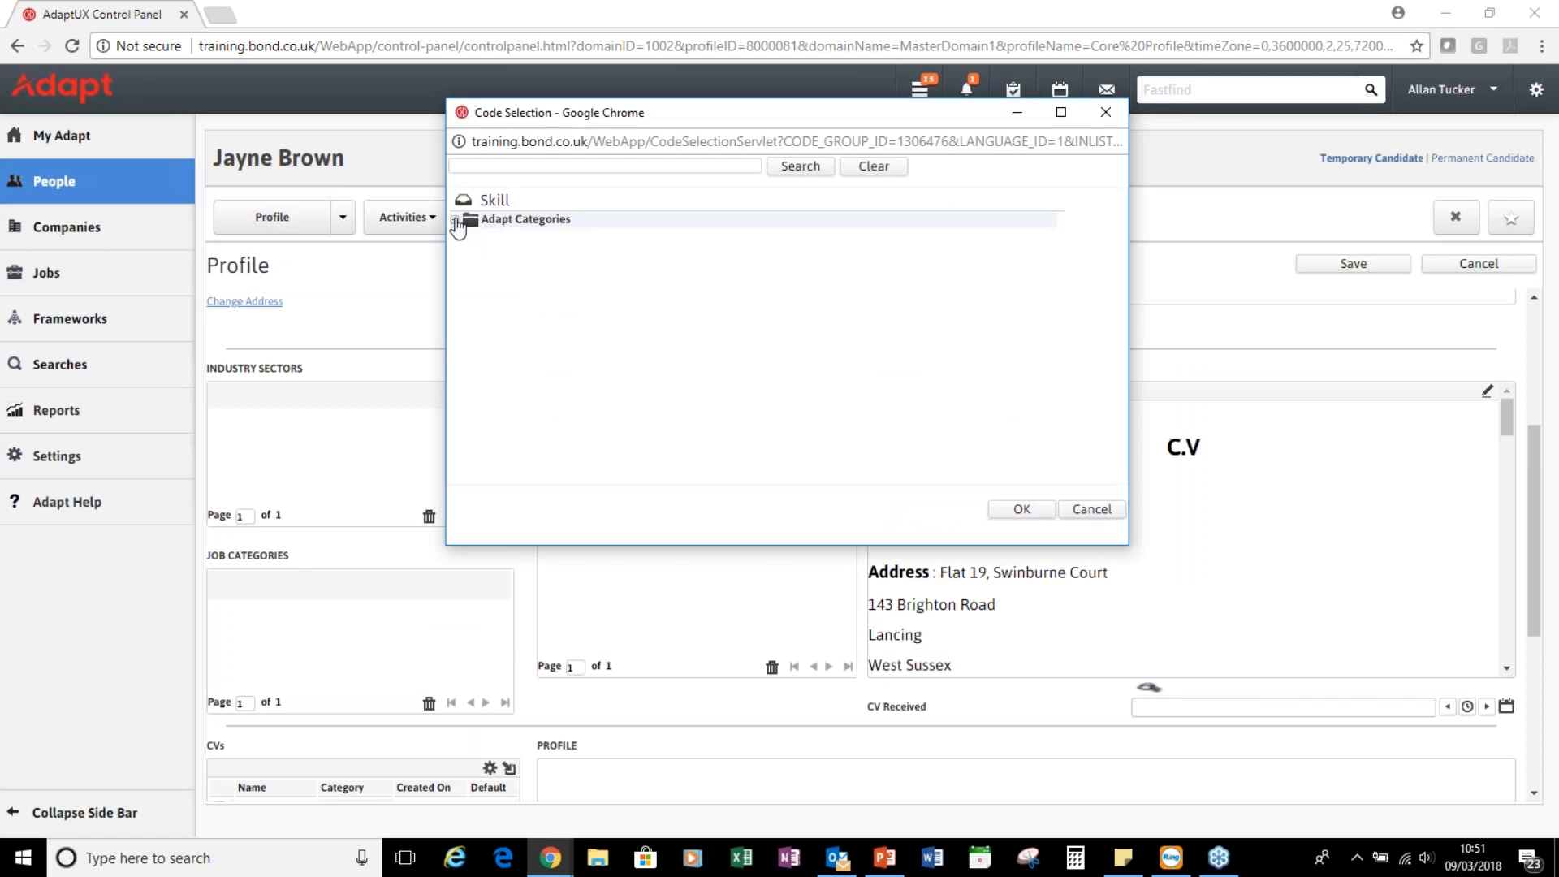
pyautogui.click(455, 220)
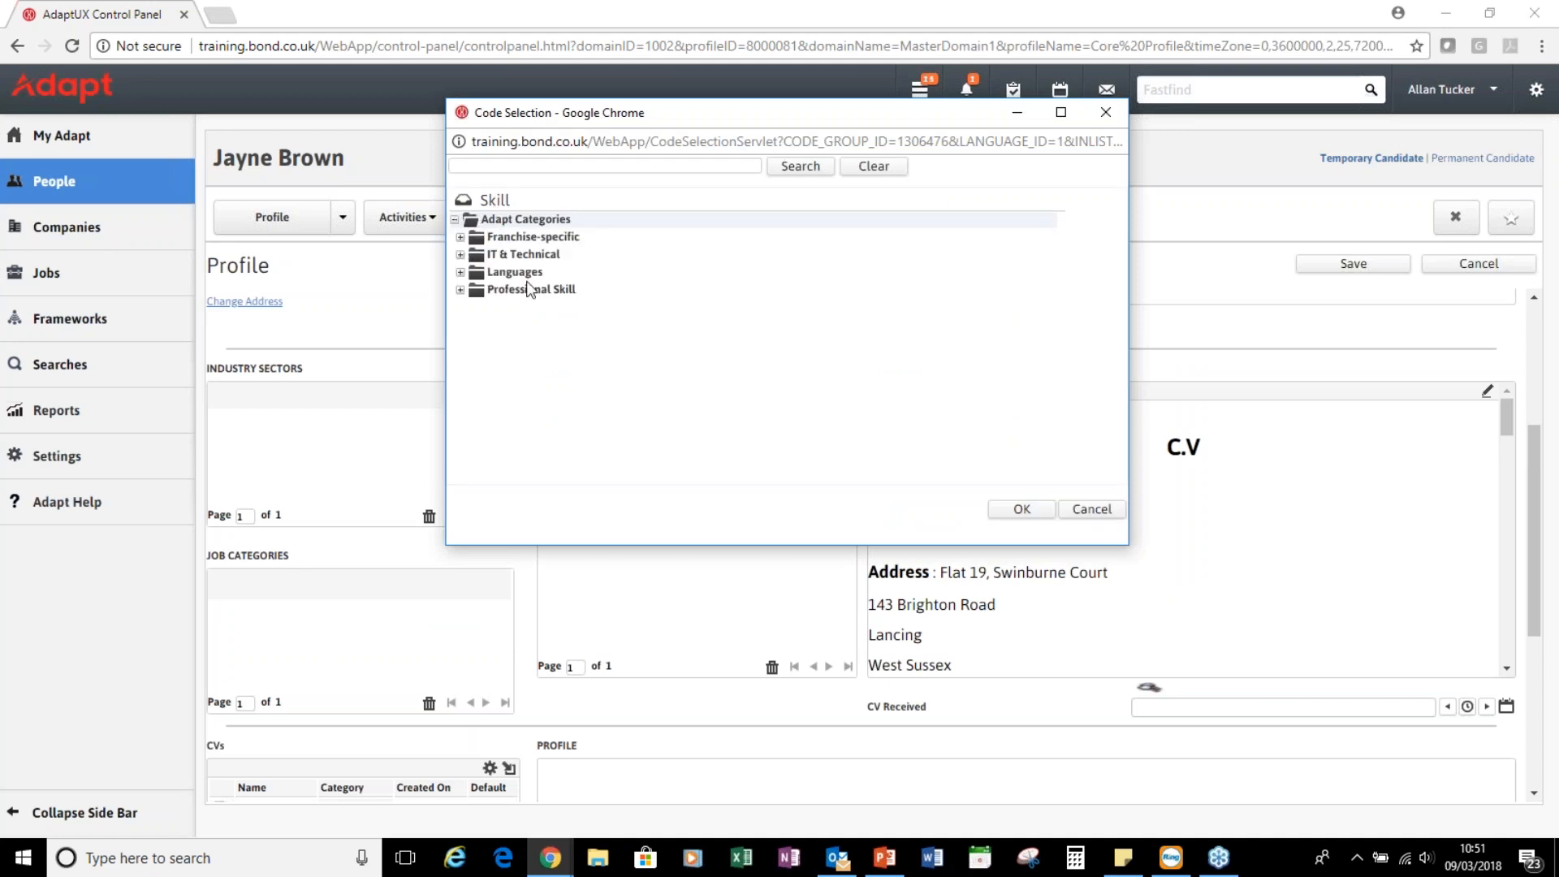
pyautogui.click(462, 274)
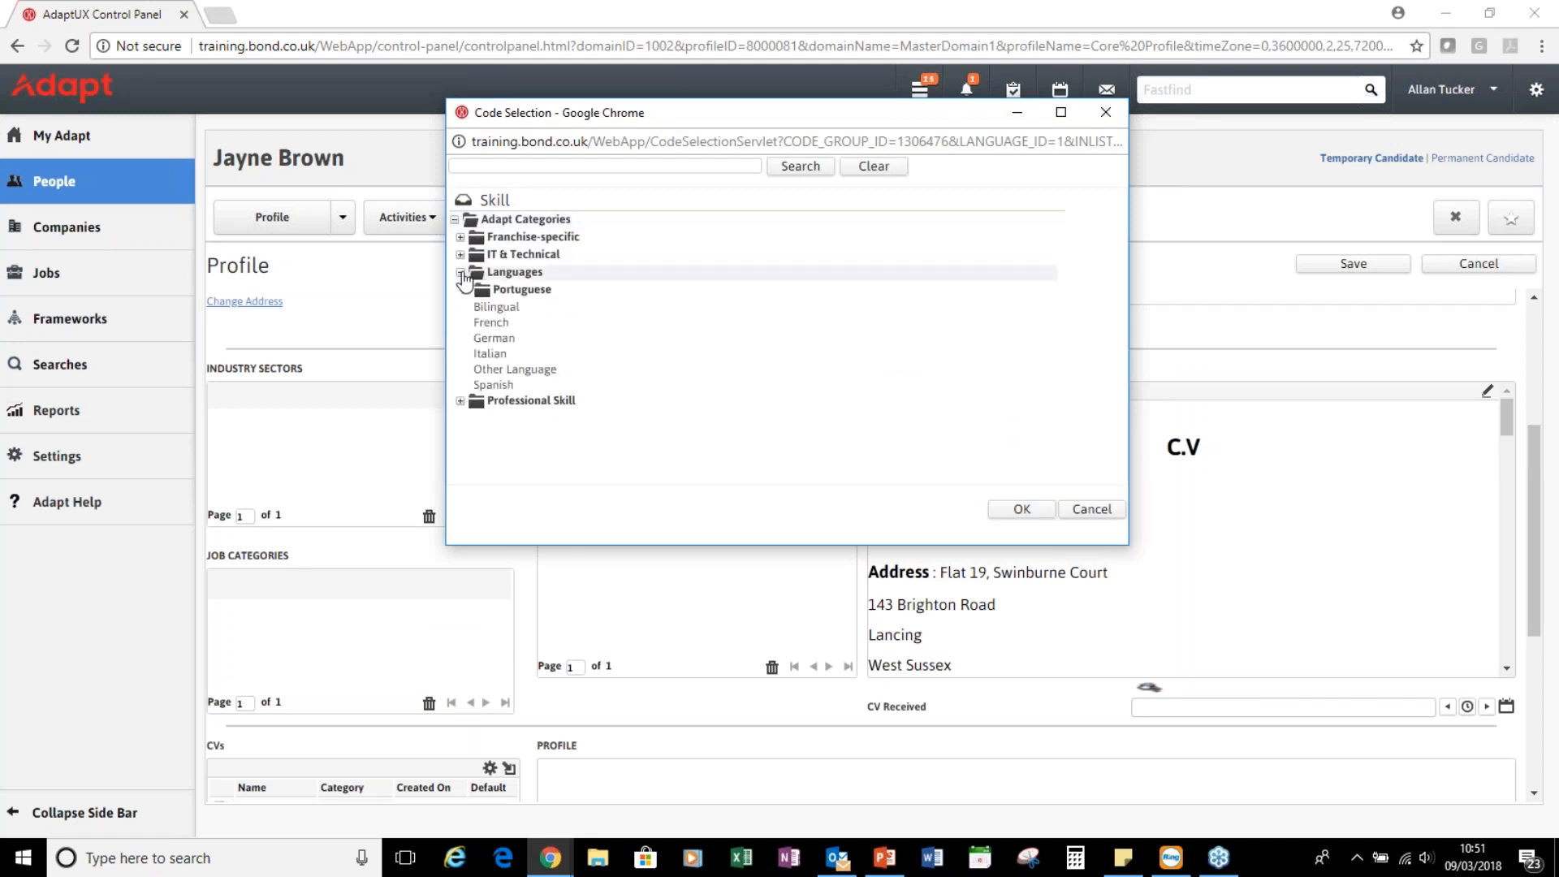
pyautogui.doubleClick(491, 323)
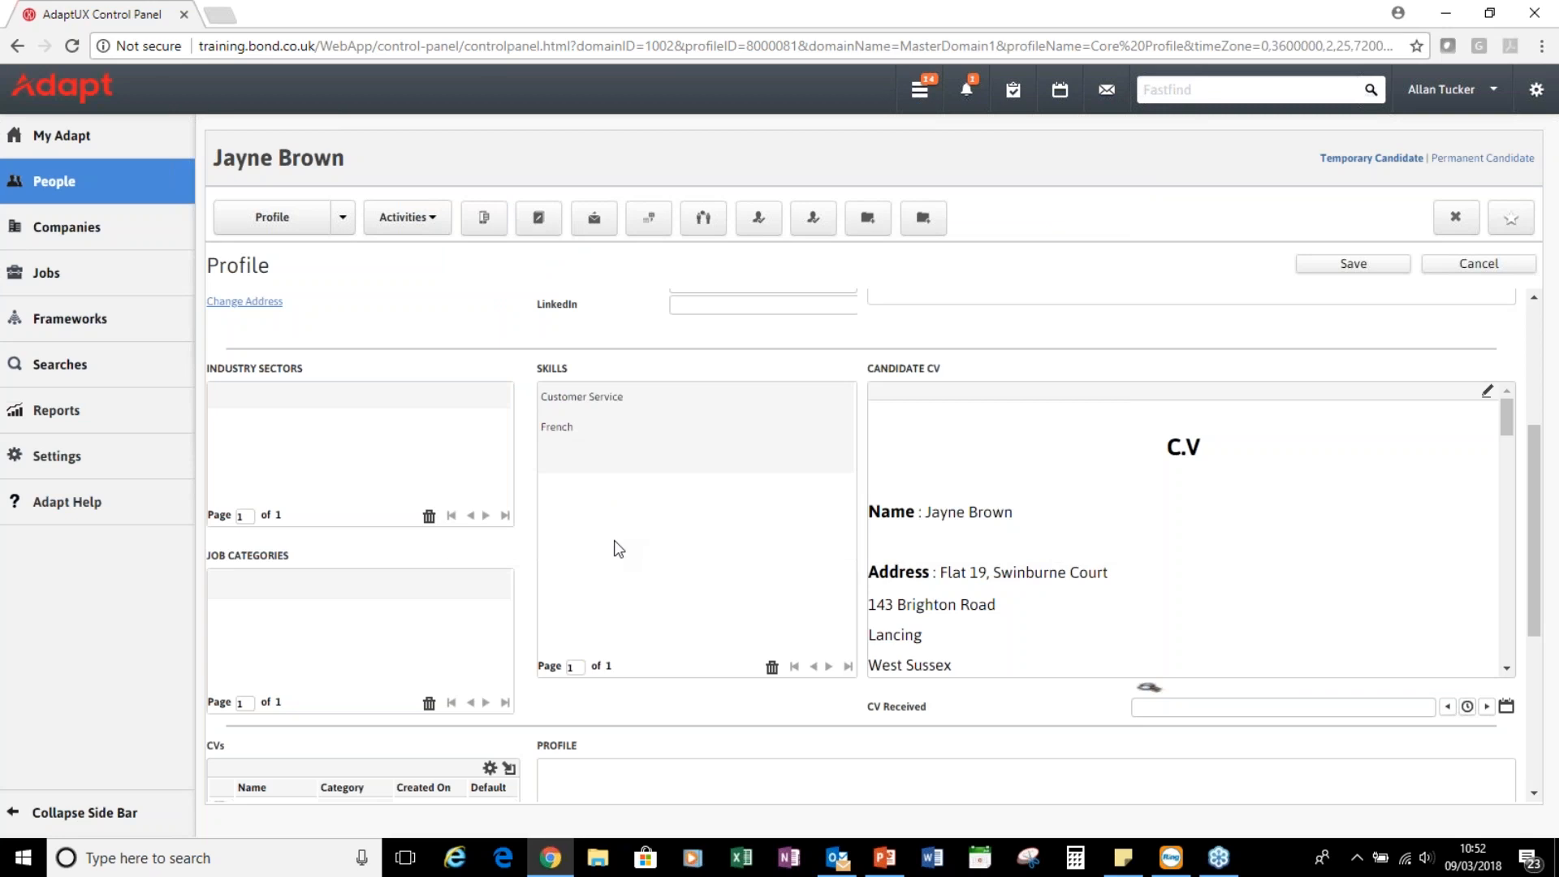
pyautogui.click(346, 583)
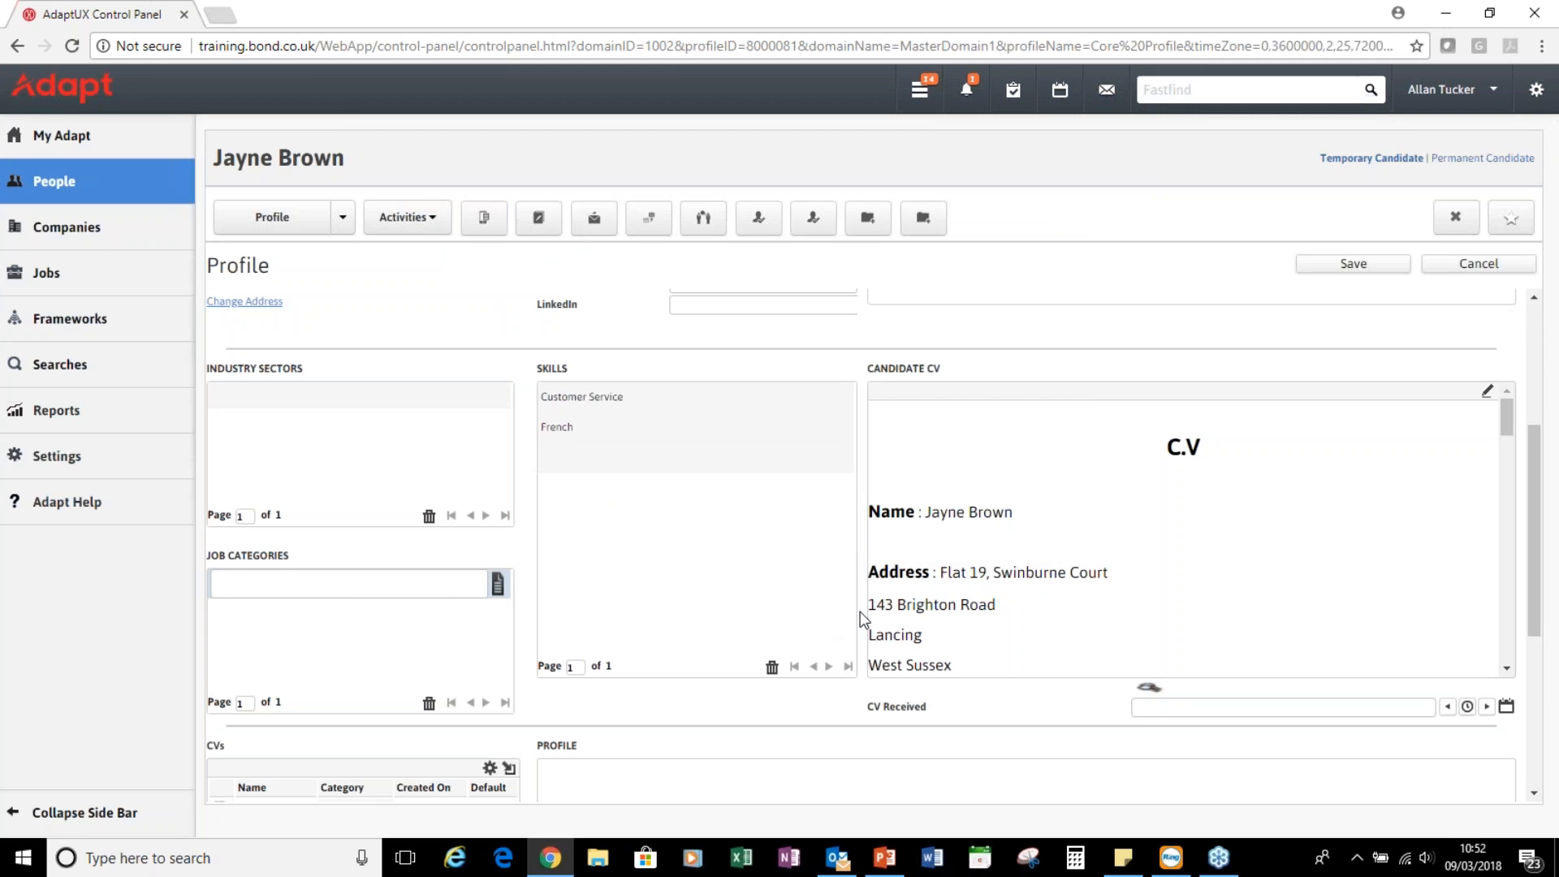
pyautogui.scroll(-2, 860, 619)
# Enter 'Good candidate - great attitude!' in the Profile box and save the edited record
pyautogui.click(609, 600)
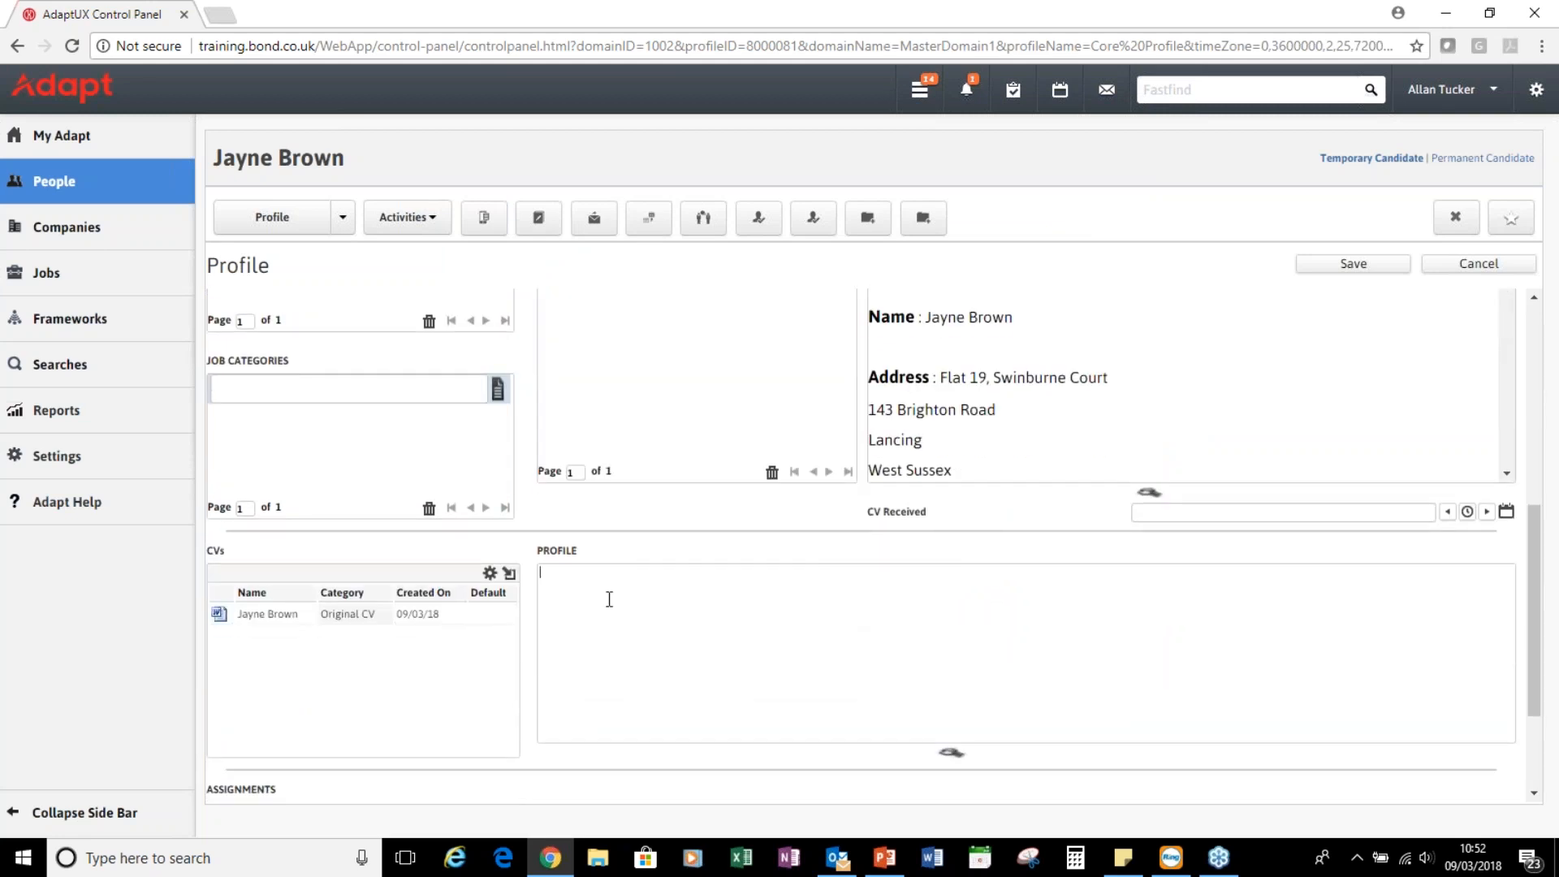
pyautogui.write('Good candidate - great attitude!')
pyautogui.scroll(-1, 530, 664)
pyautogui.scroll(-1, 529, 665)
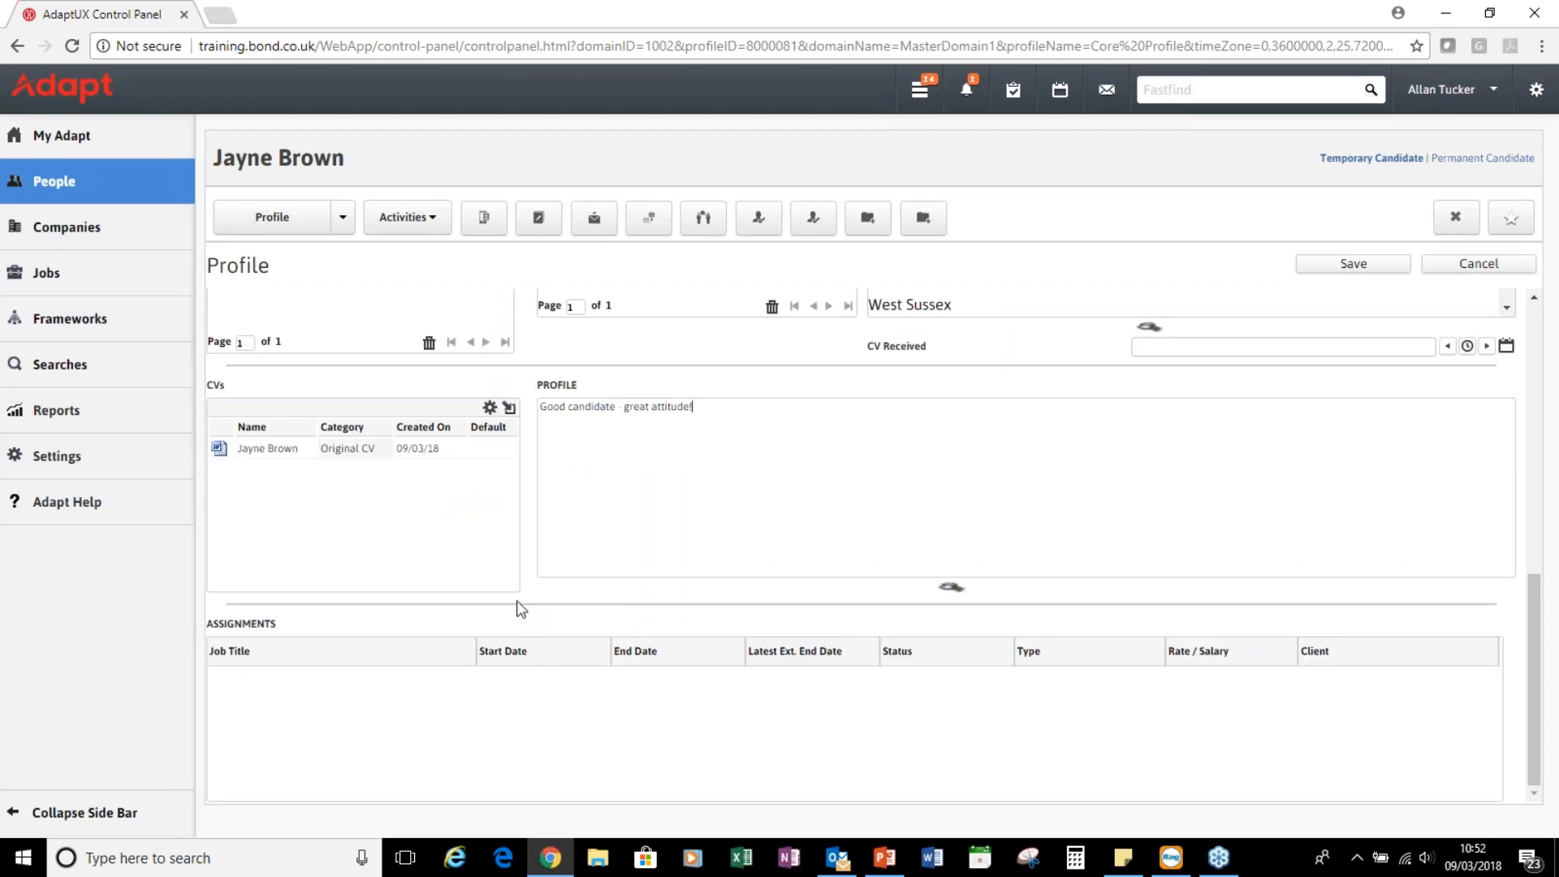
pyautogui.scroll(3, 522, 605)
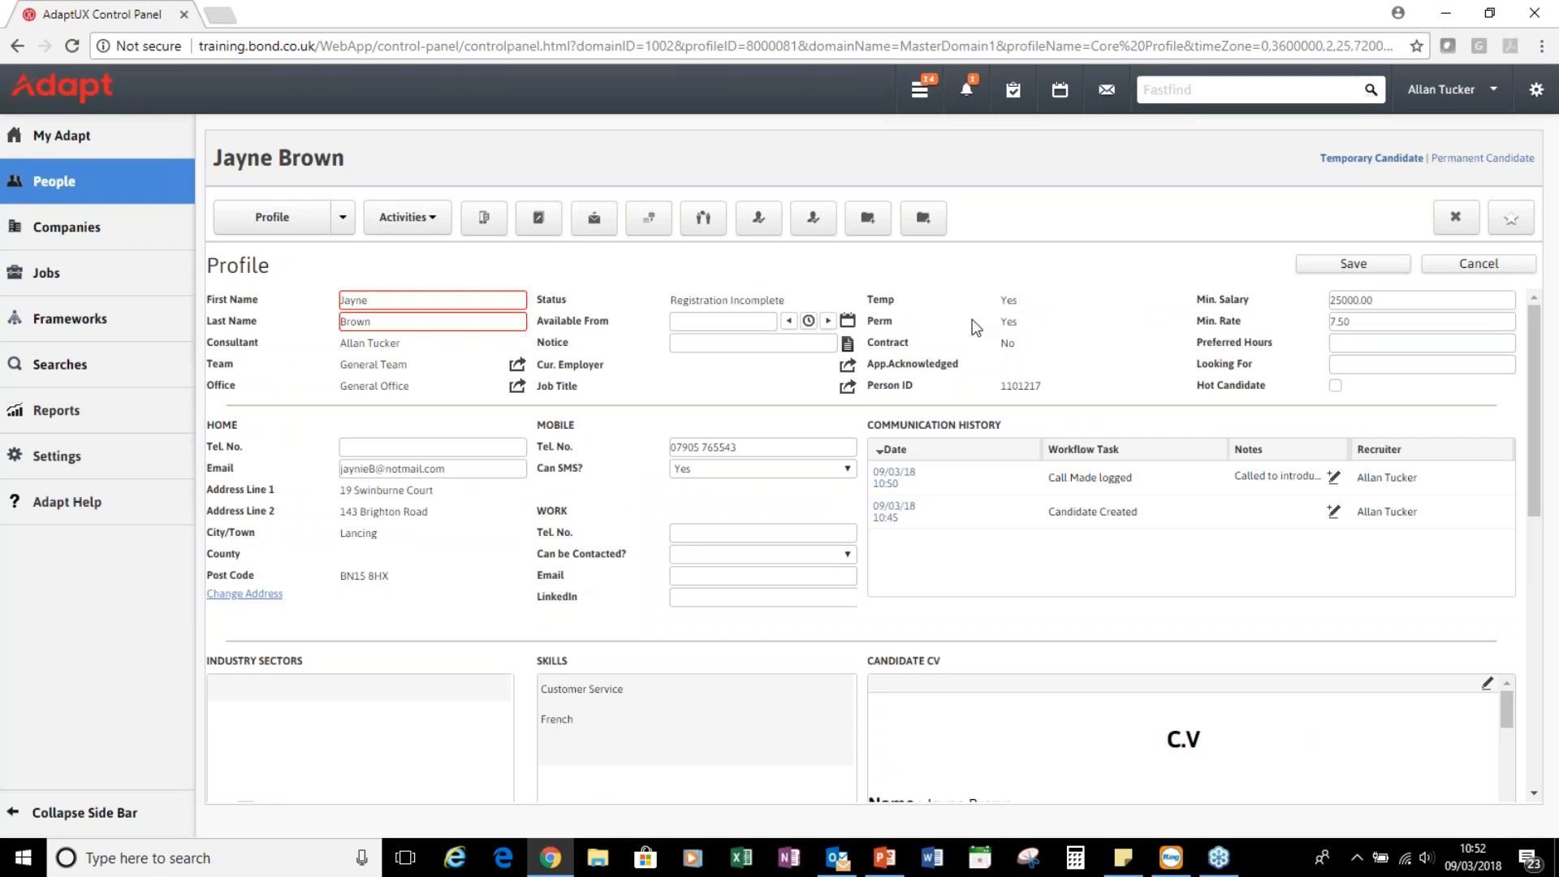
pyautogui.click(1353, 266)
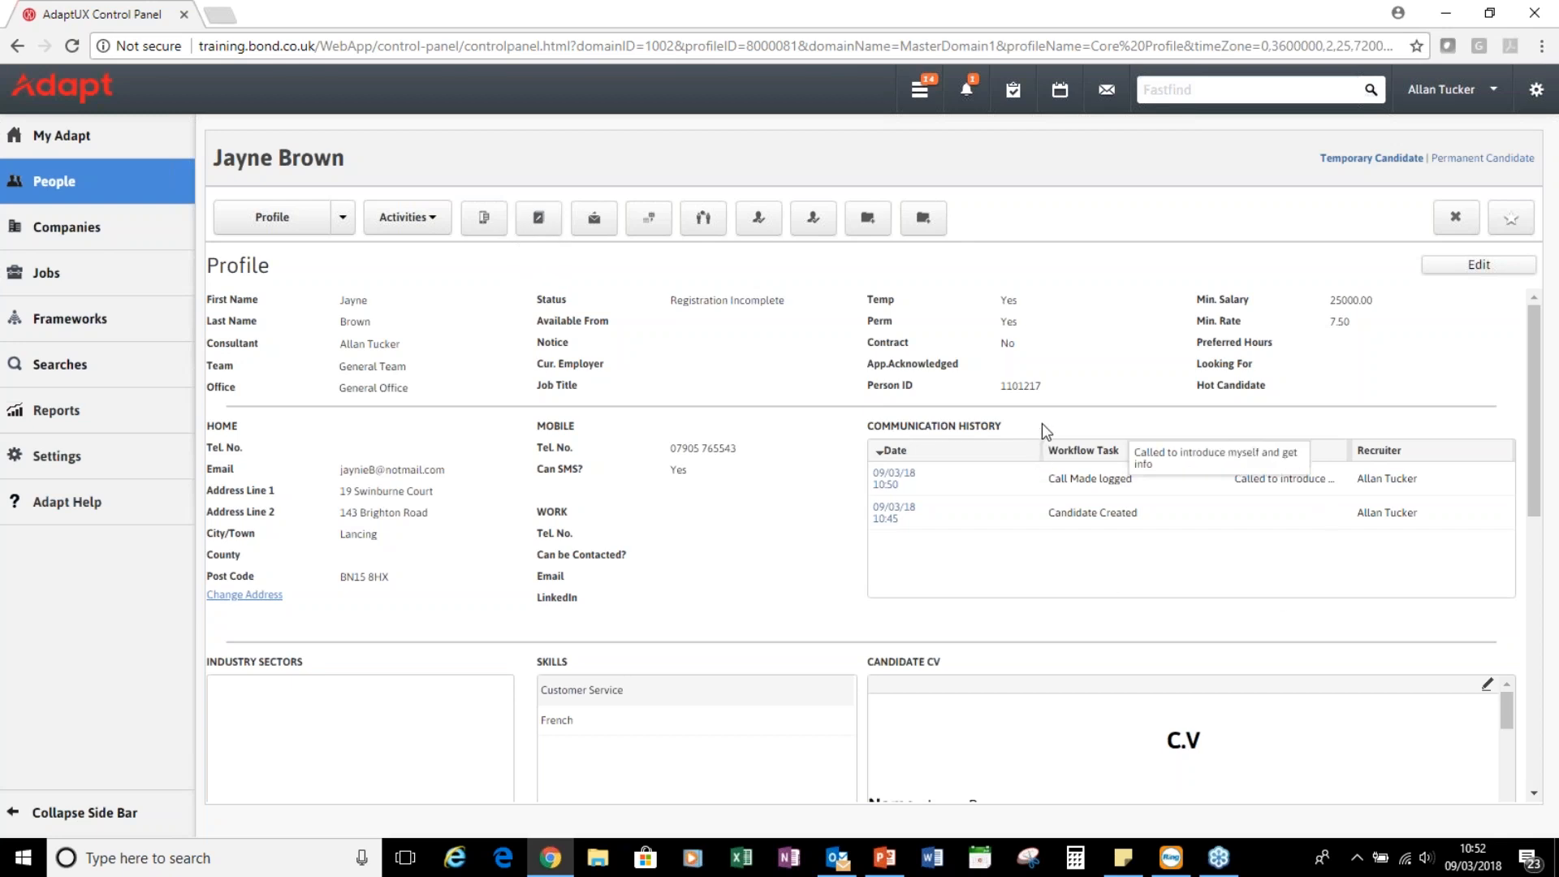
# Send a Blank Email template email to the candidate and acknowledge the desktop agent prompt
pyautogui.click(595, 220)
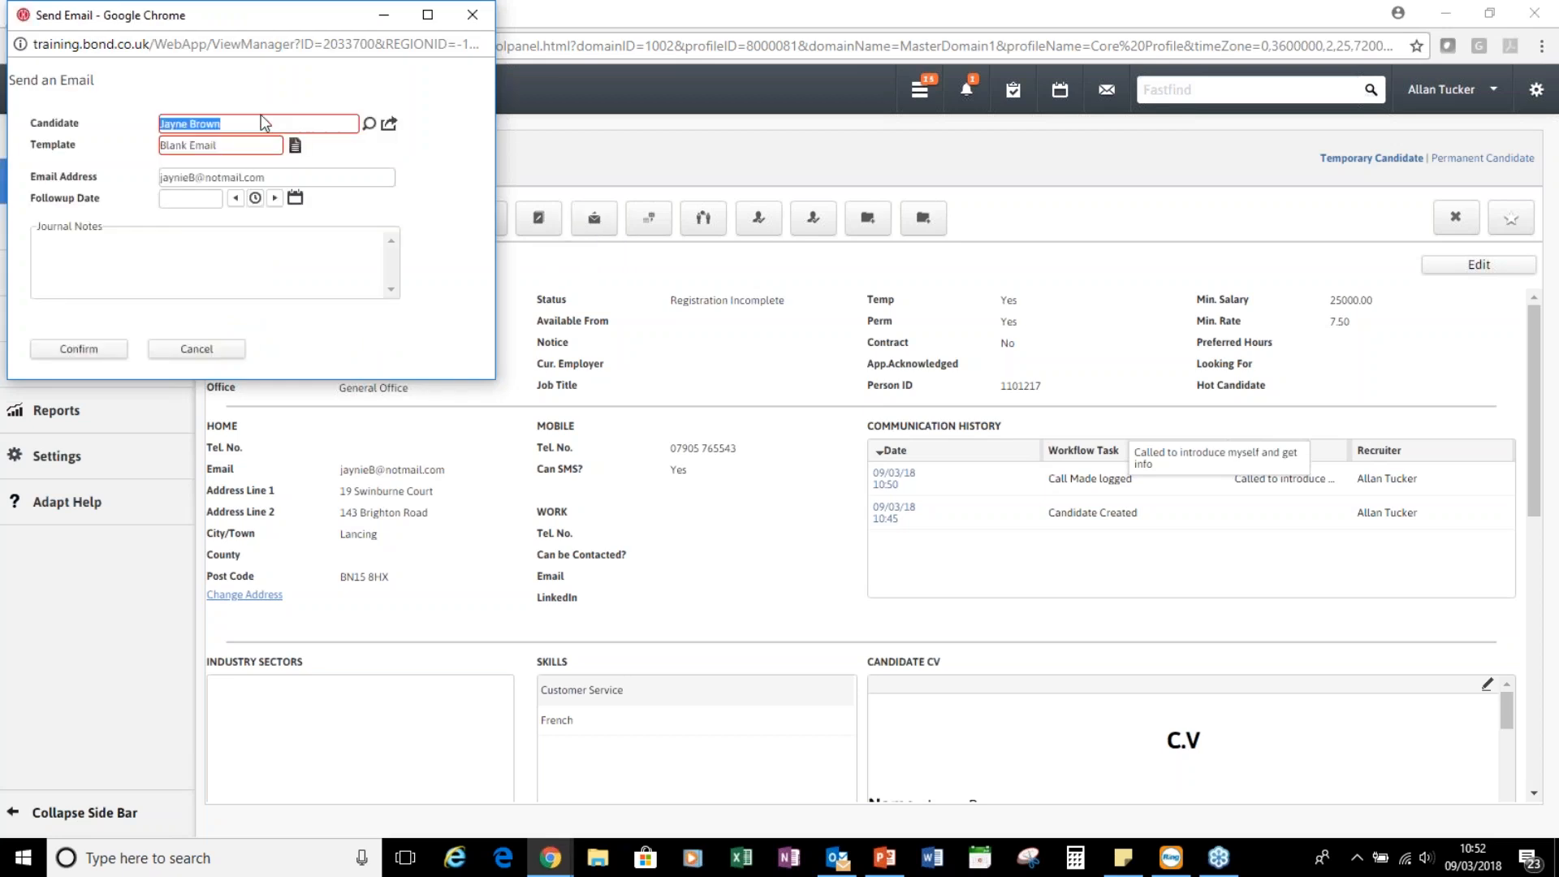
pyautogui.click(295, 145)
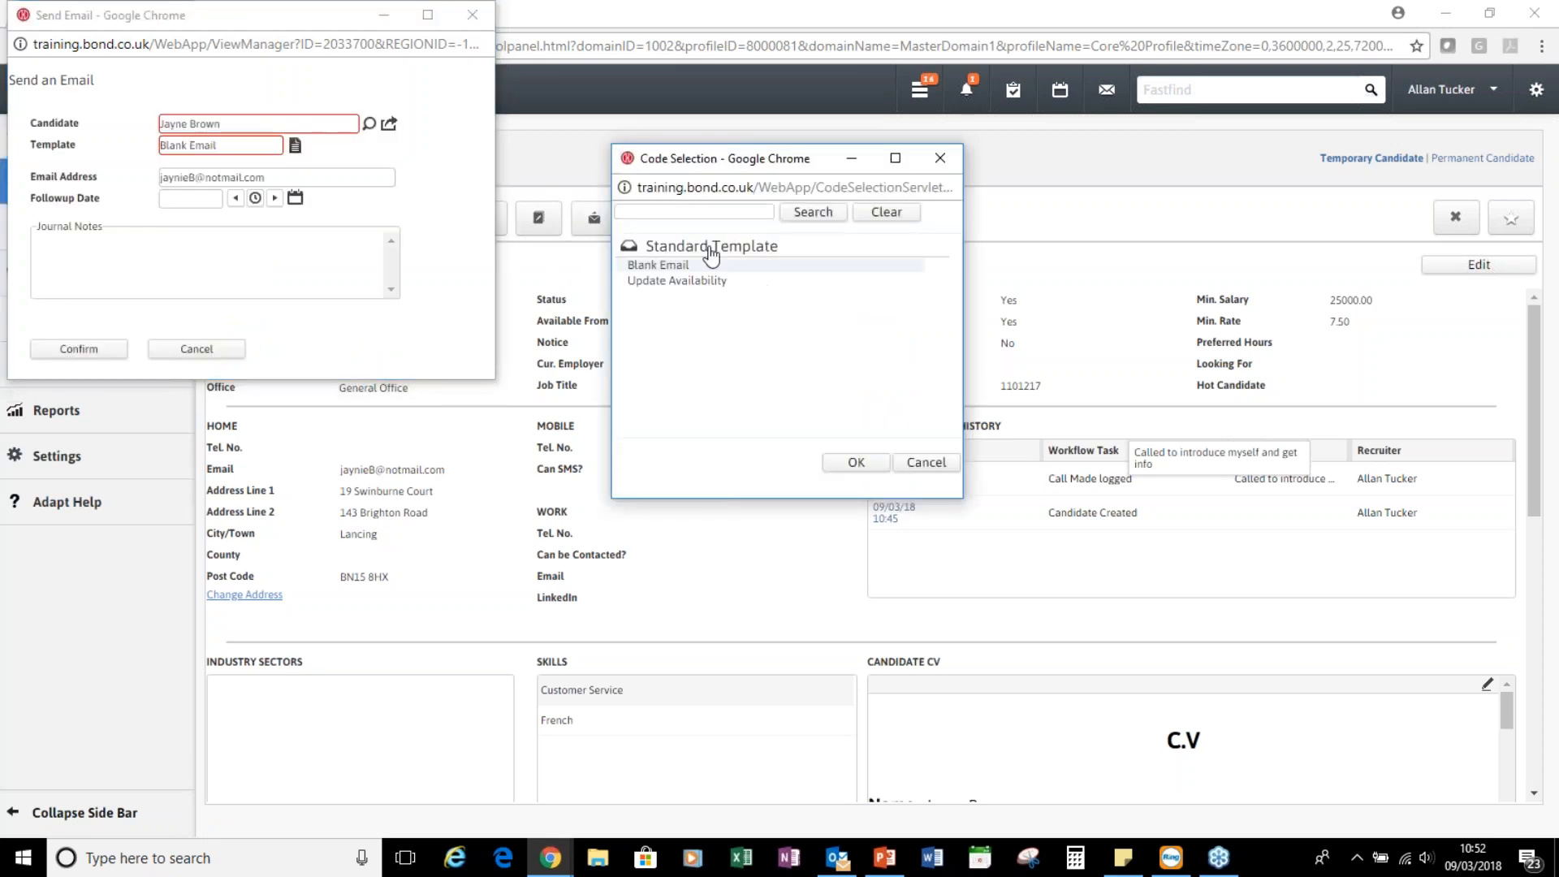
pyautogui.doubleClick(658, 266)
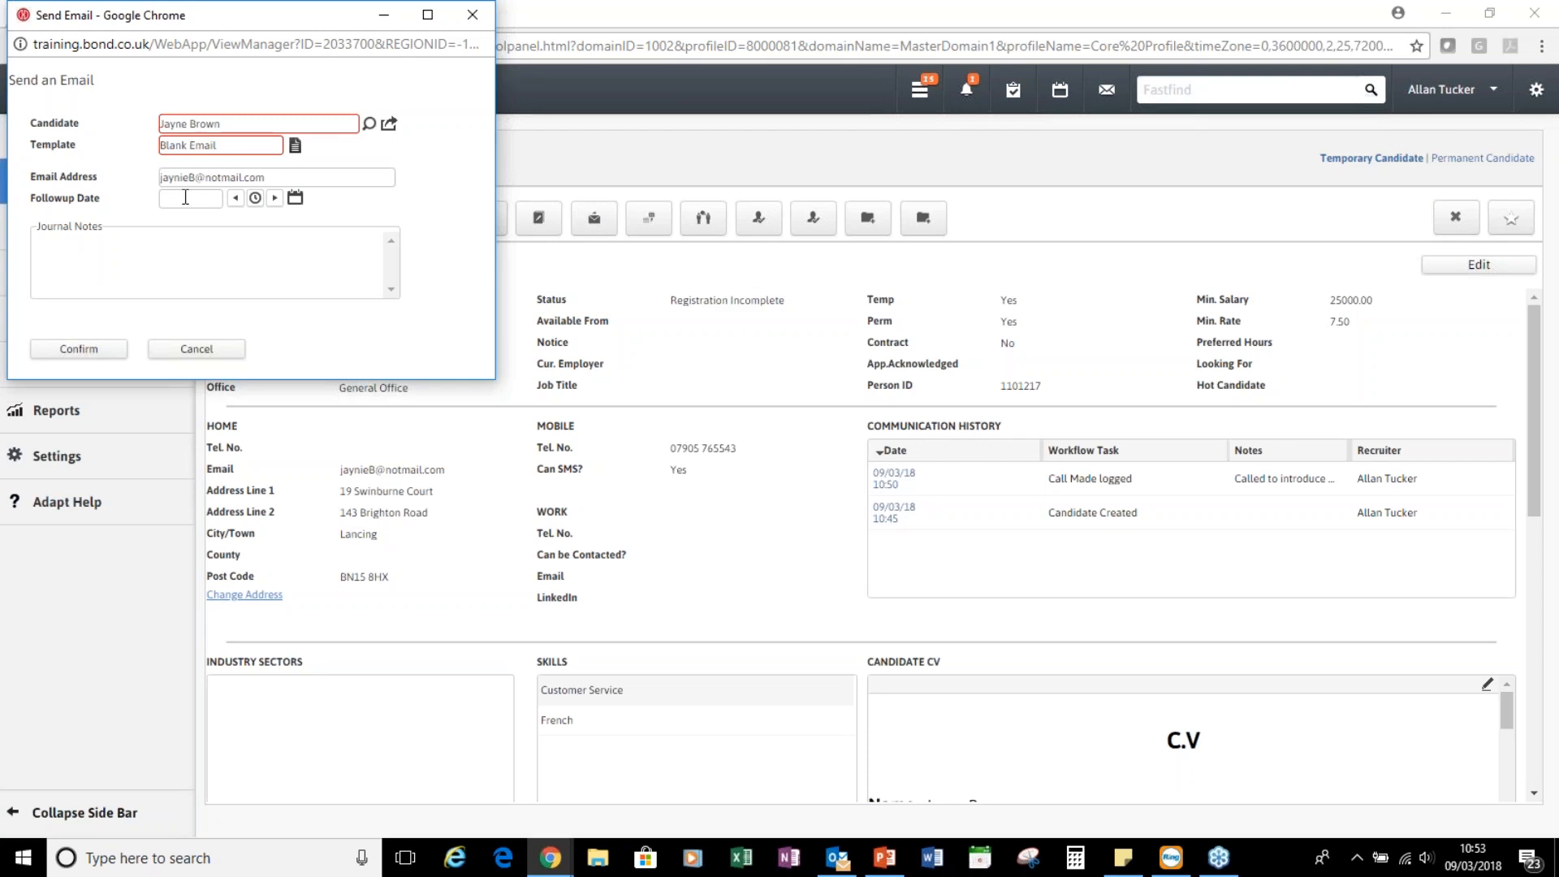
pyautogui.click(107, 358)
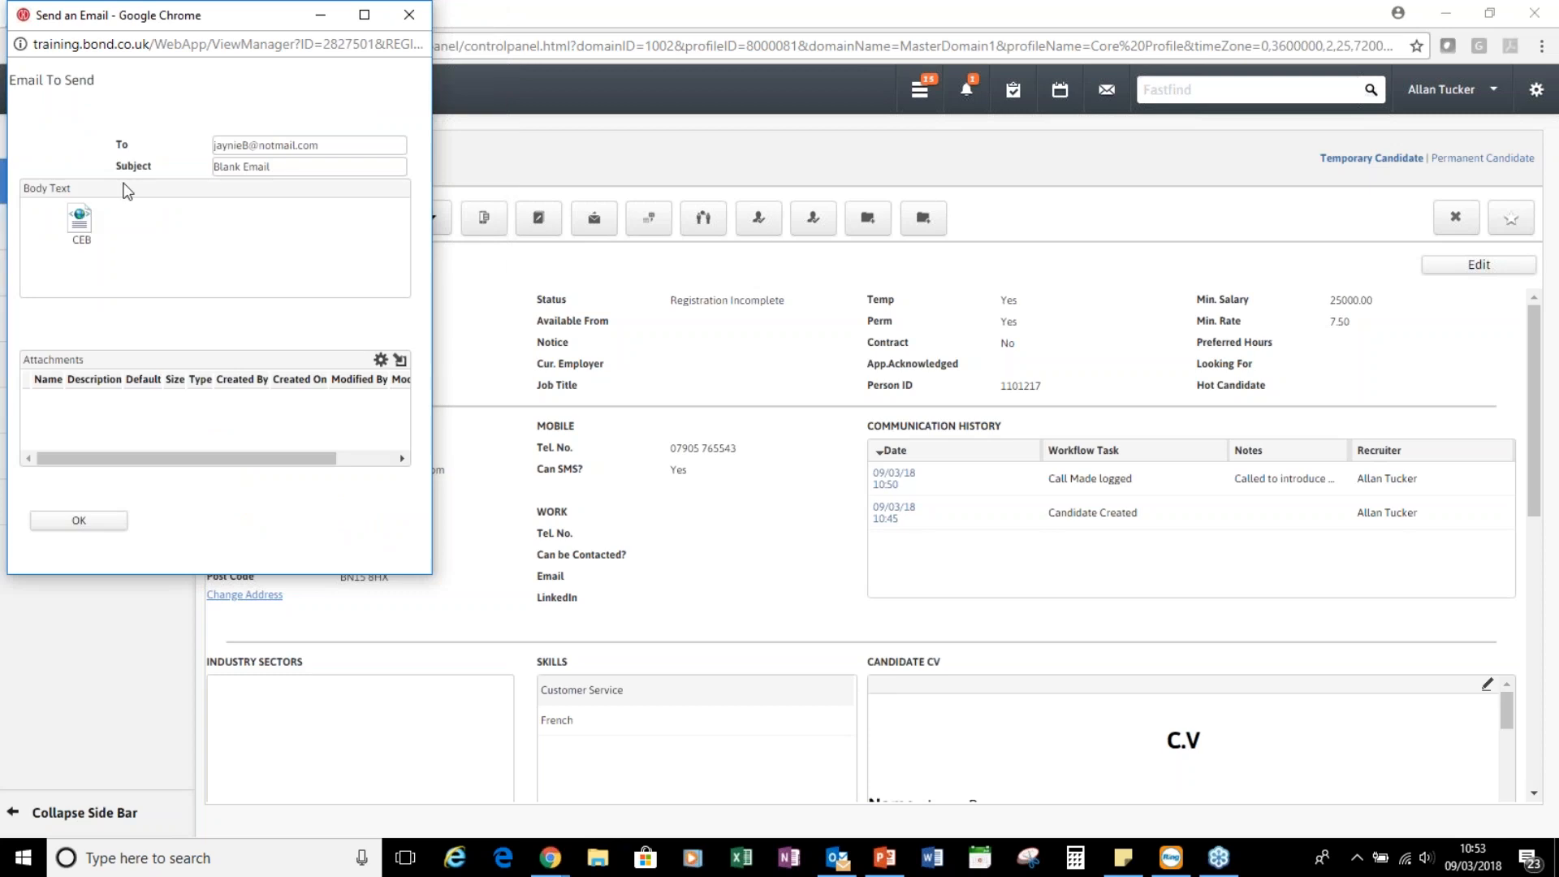
pyautogui.click(79, 521)
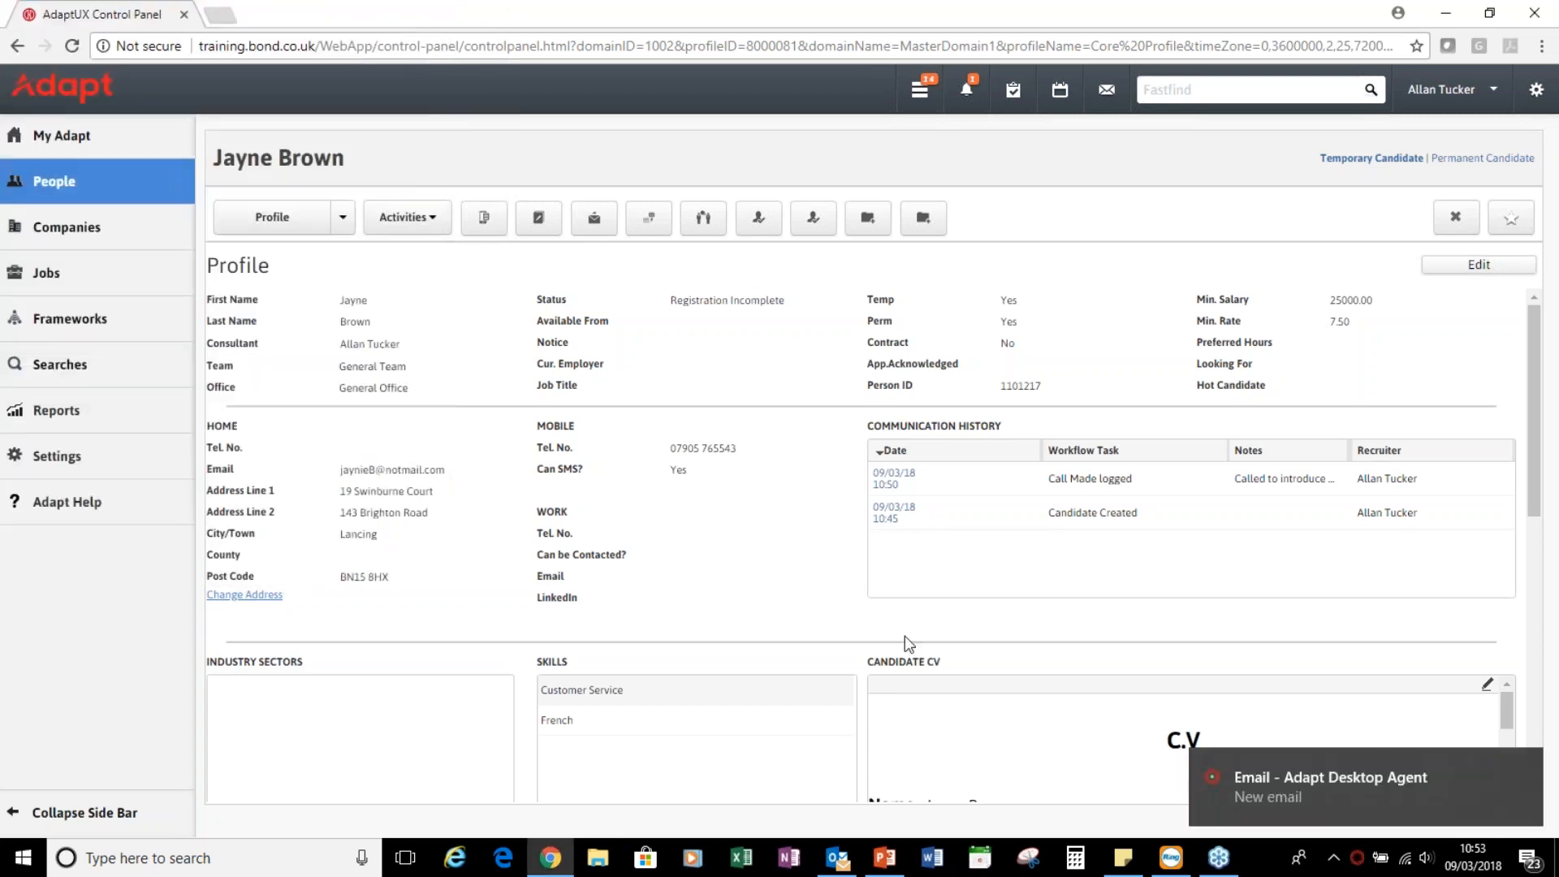
# Open the new email and change its subject from 'Blank Email' to 'Please send your certs'
pyautogui.click(1461, 794)
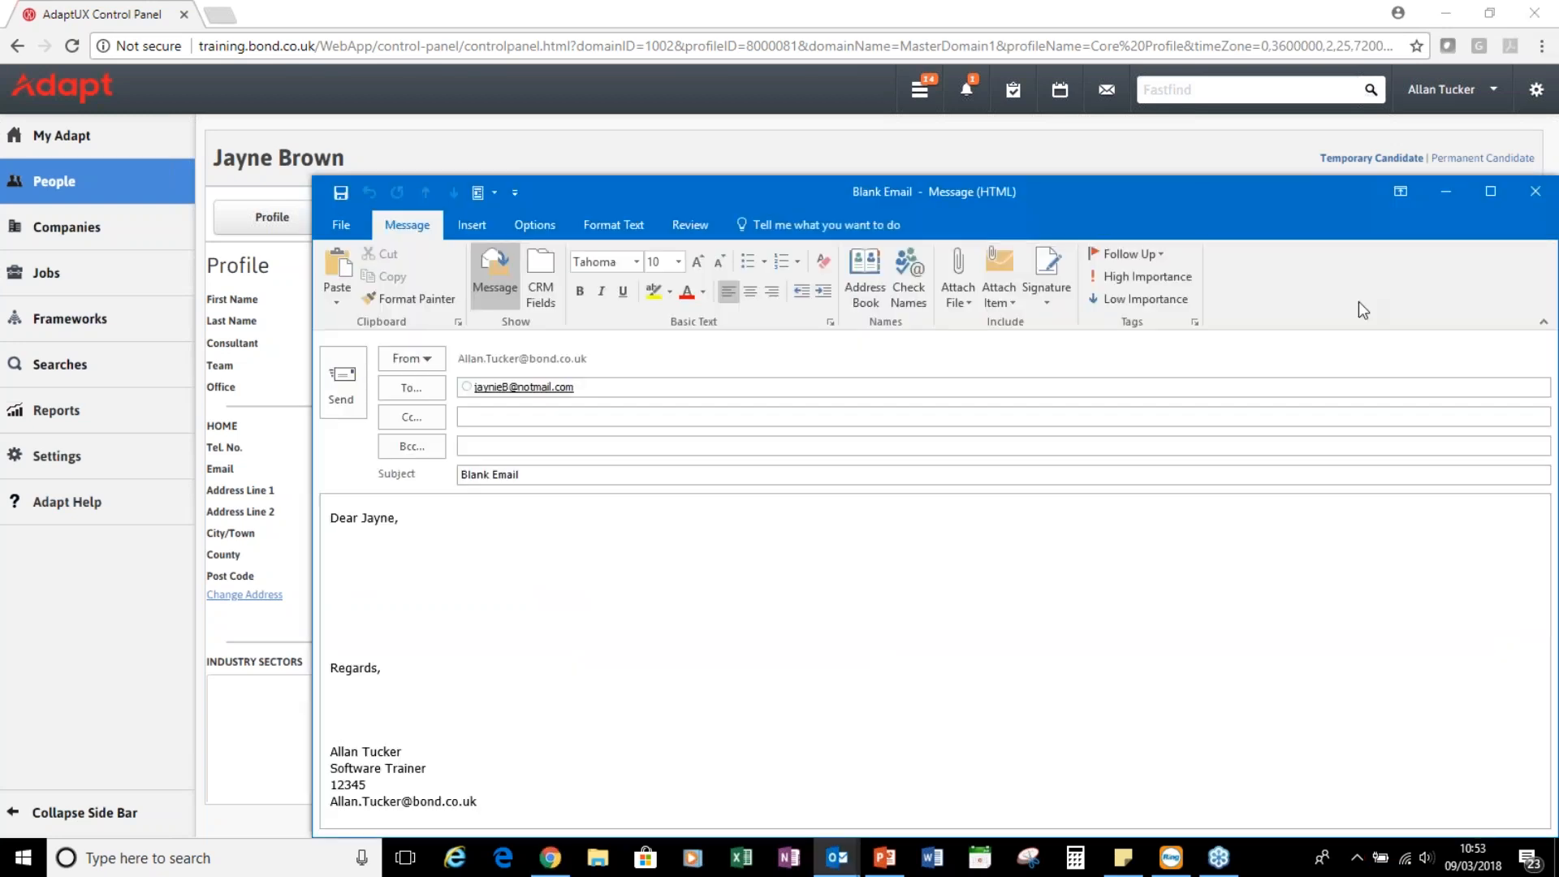
pyautogui.moveTo(979, 205); pyautogui.dragTo(815, 94)
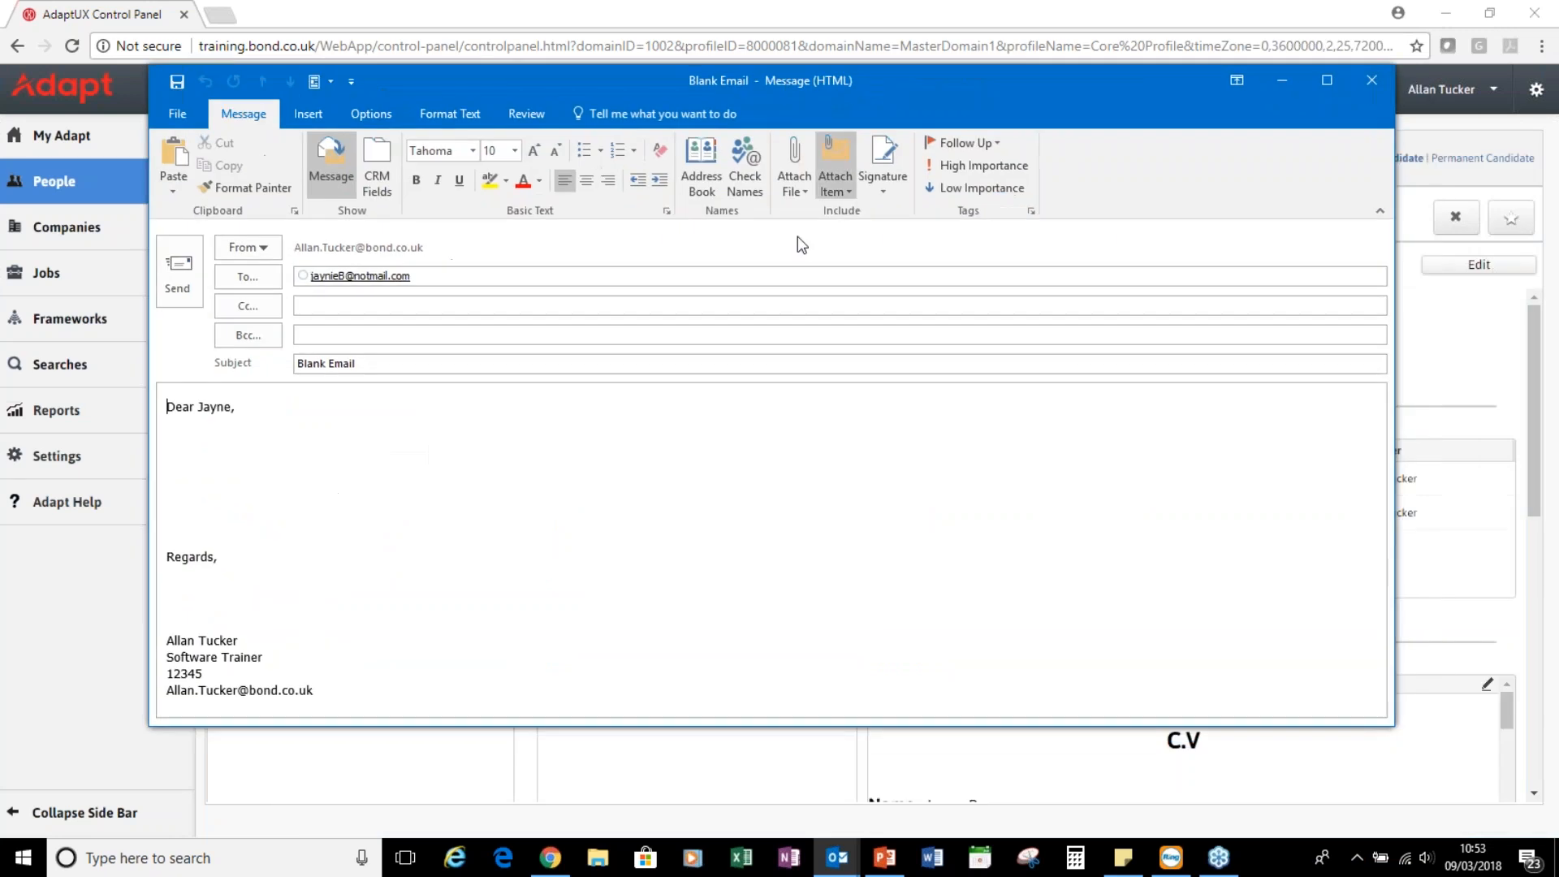
pyautogui.tripleClick(380, 363)
pyautogui.write('Please send your certs')
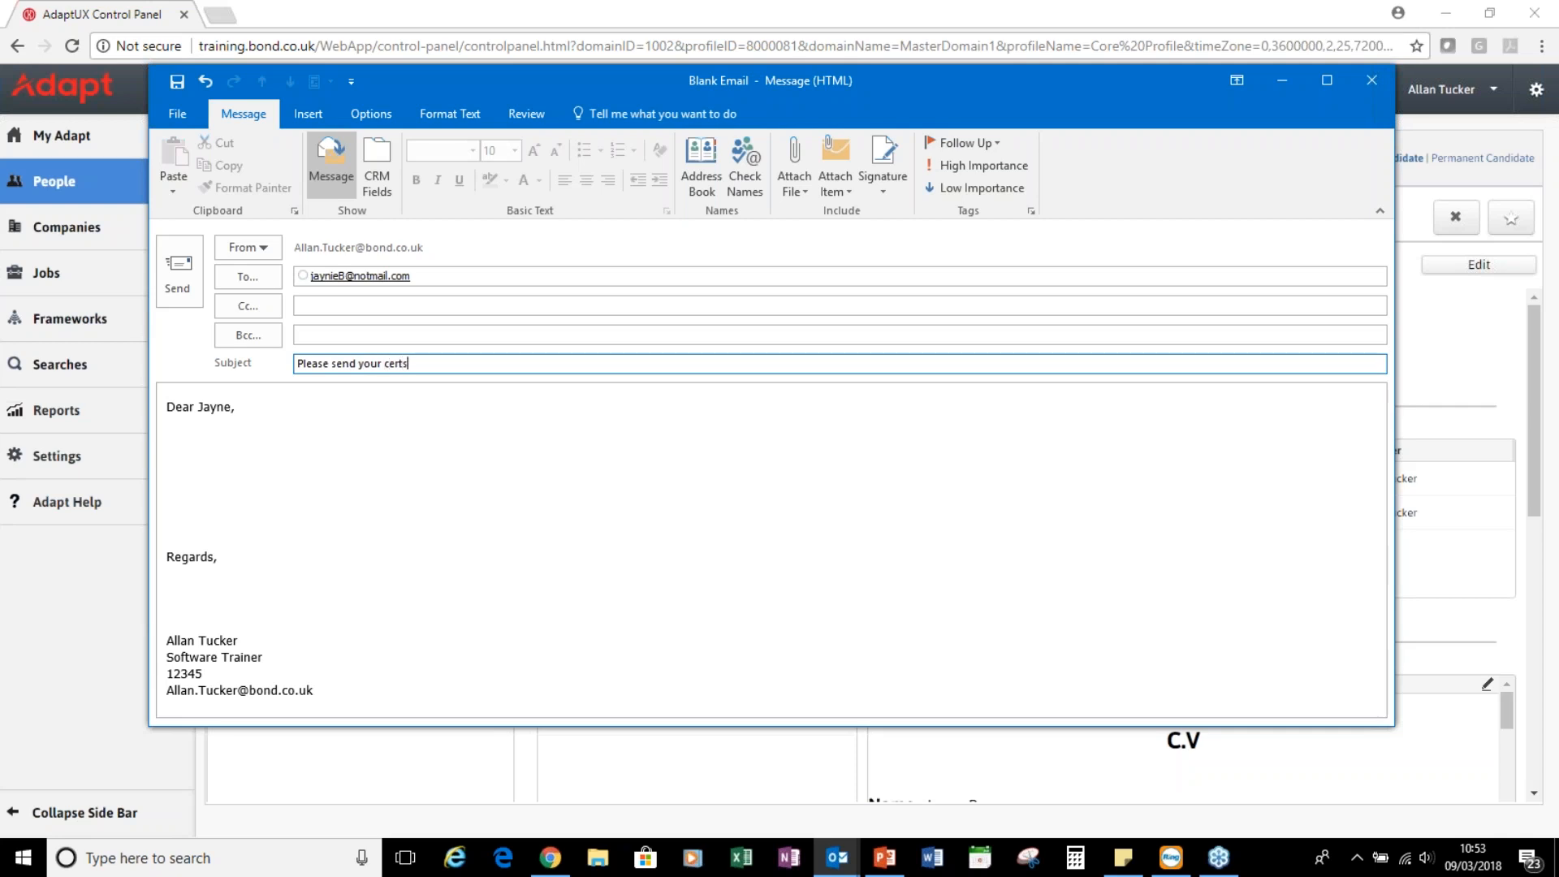
# Add the line 'Please send job related certs' below the greeting and send the email
pyautogui.click(247, 415)
pyautogui.press('Return')
pyautogui.press('Return')
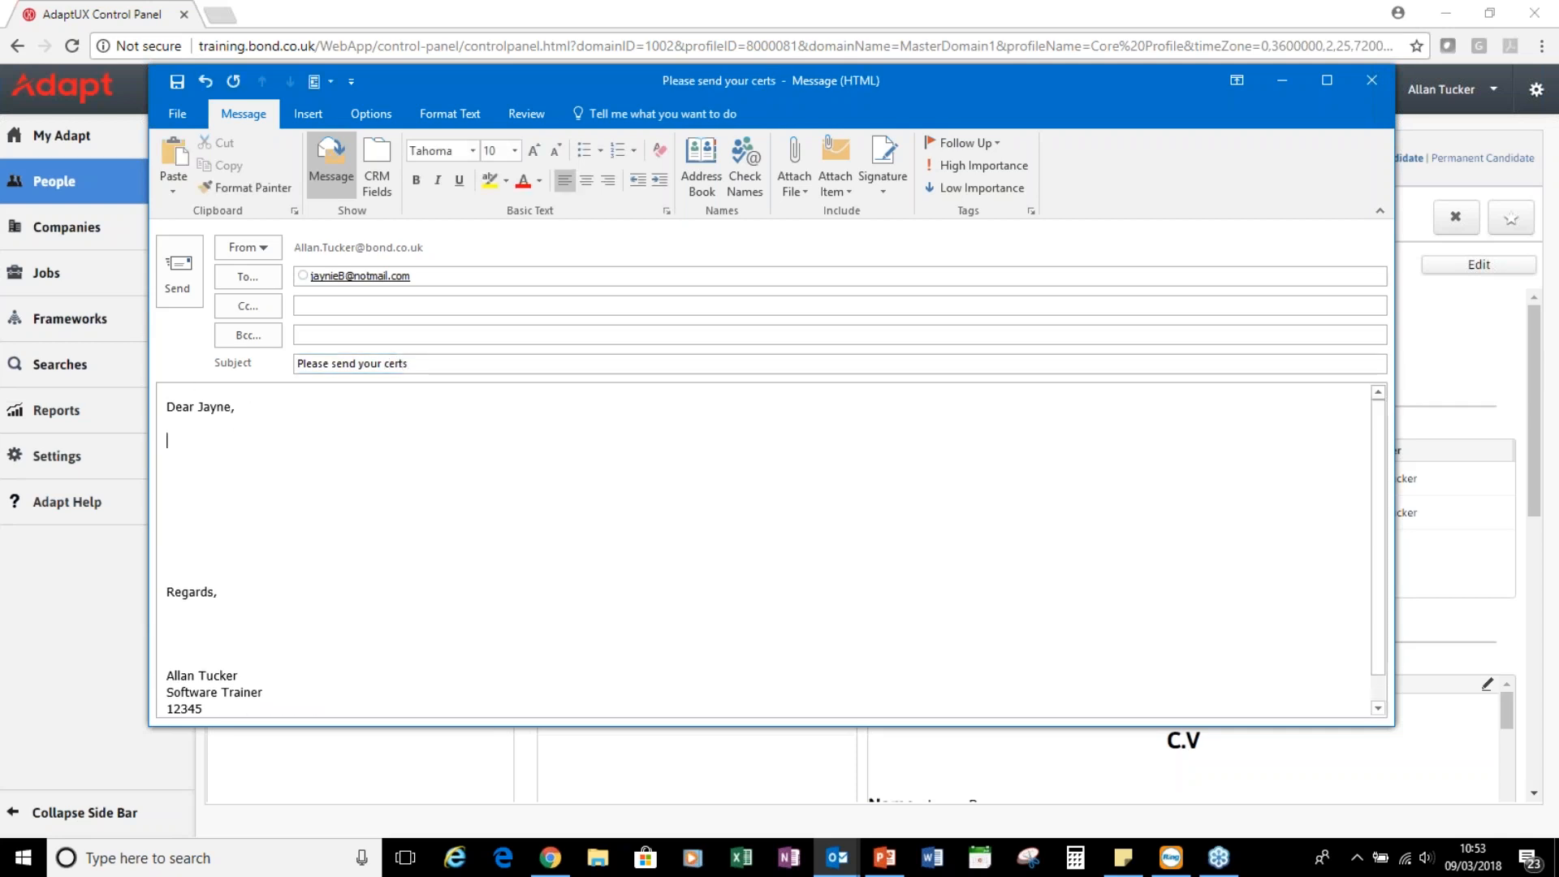
pyautogui.write('Pleas')
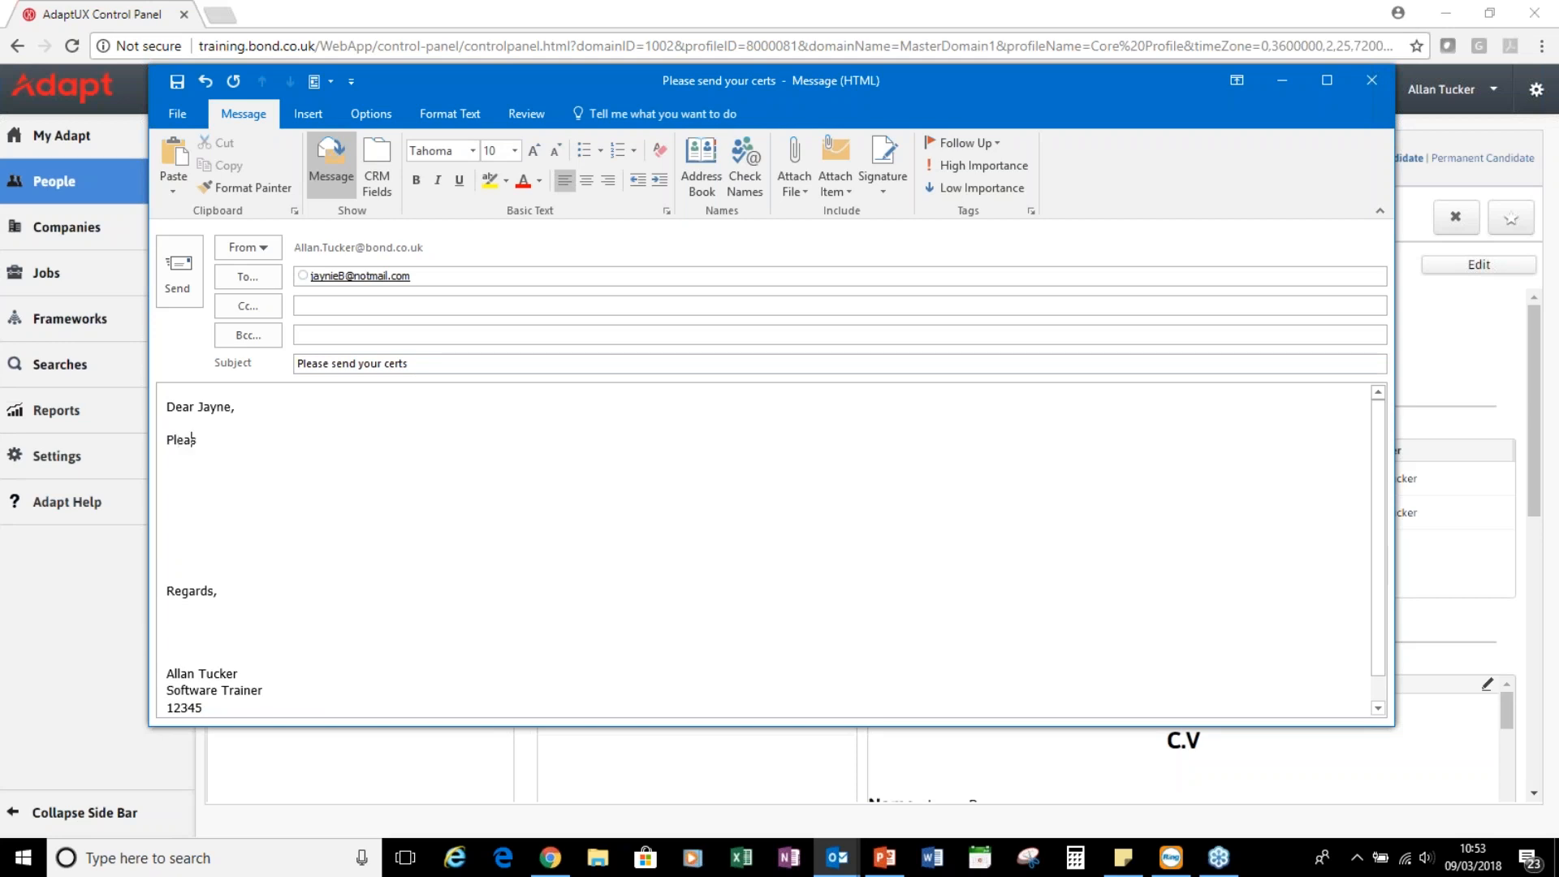
pyautogui.write('e send job related certs')
pyautogui.scroll(-1, 330, 620)
pyautogui.scroll(1, 334, 620)
pyautogui.click(179, 273)
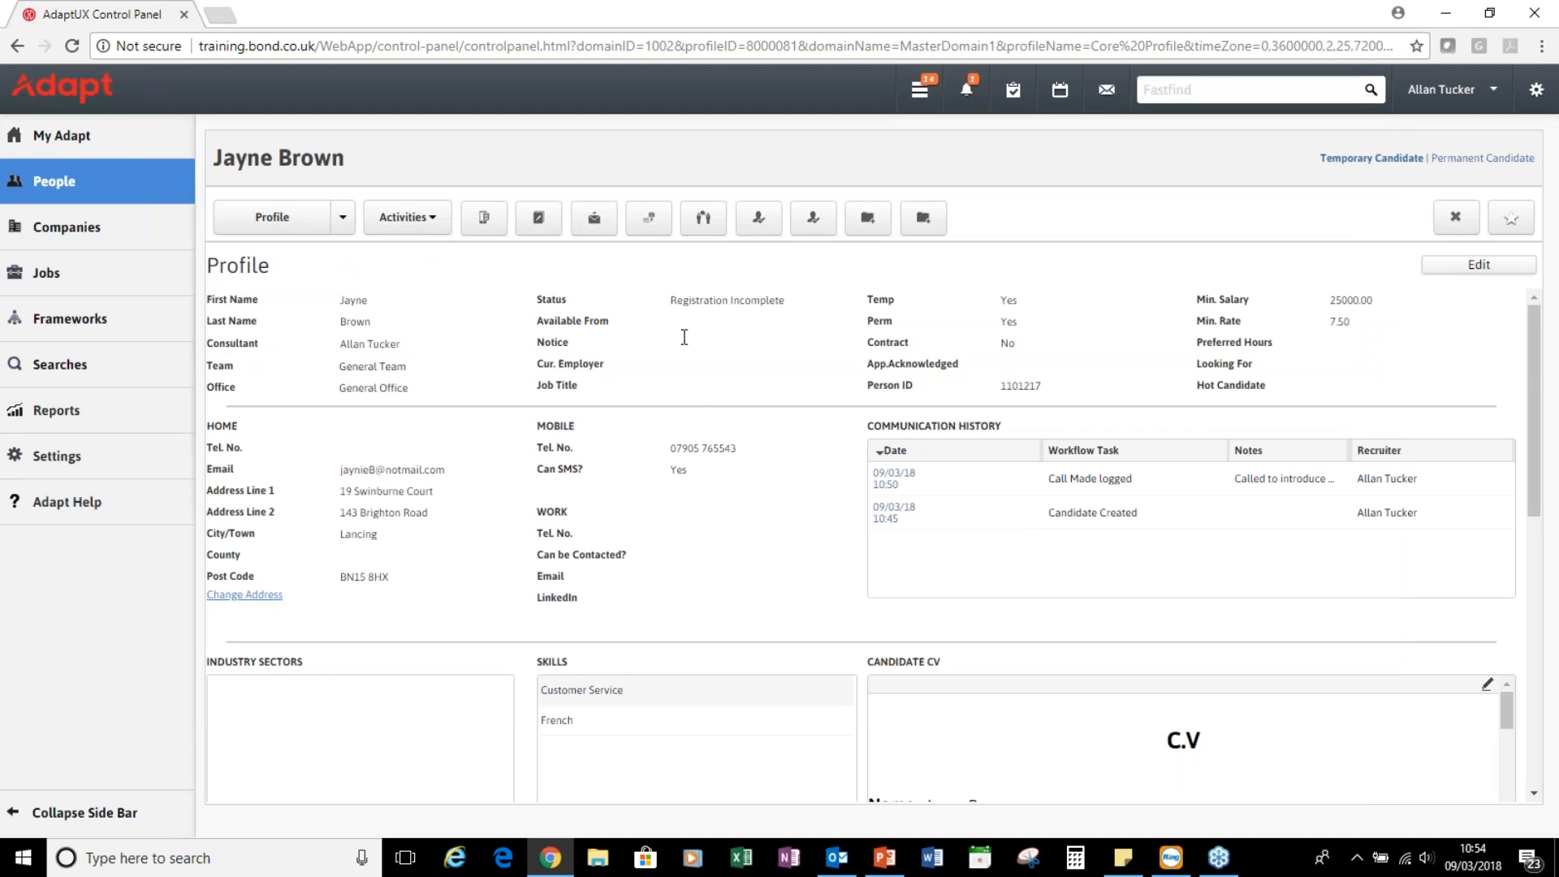
# Refresh the candidate's Profile to show the sent email, then start a new internal interview
pyautogui.click(272, 217)
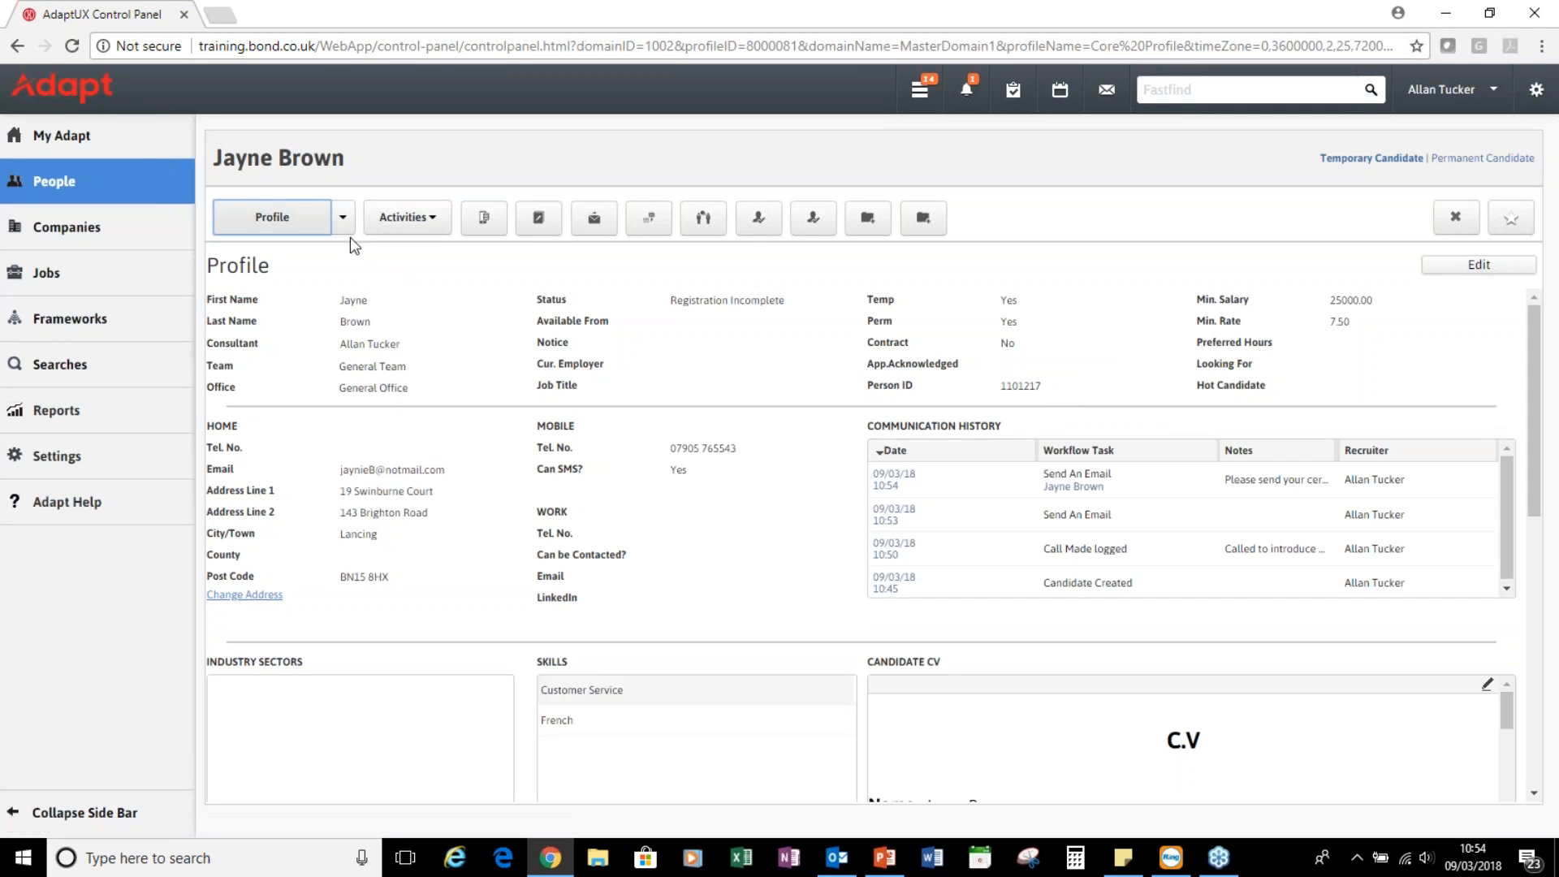
pyautogui.click(342, 217)
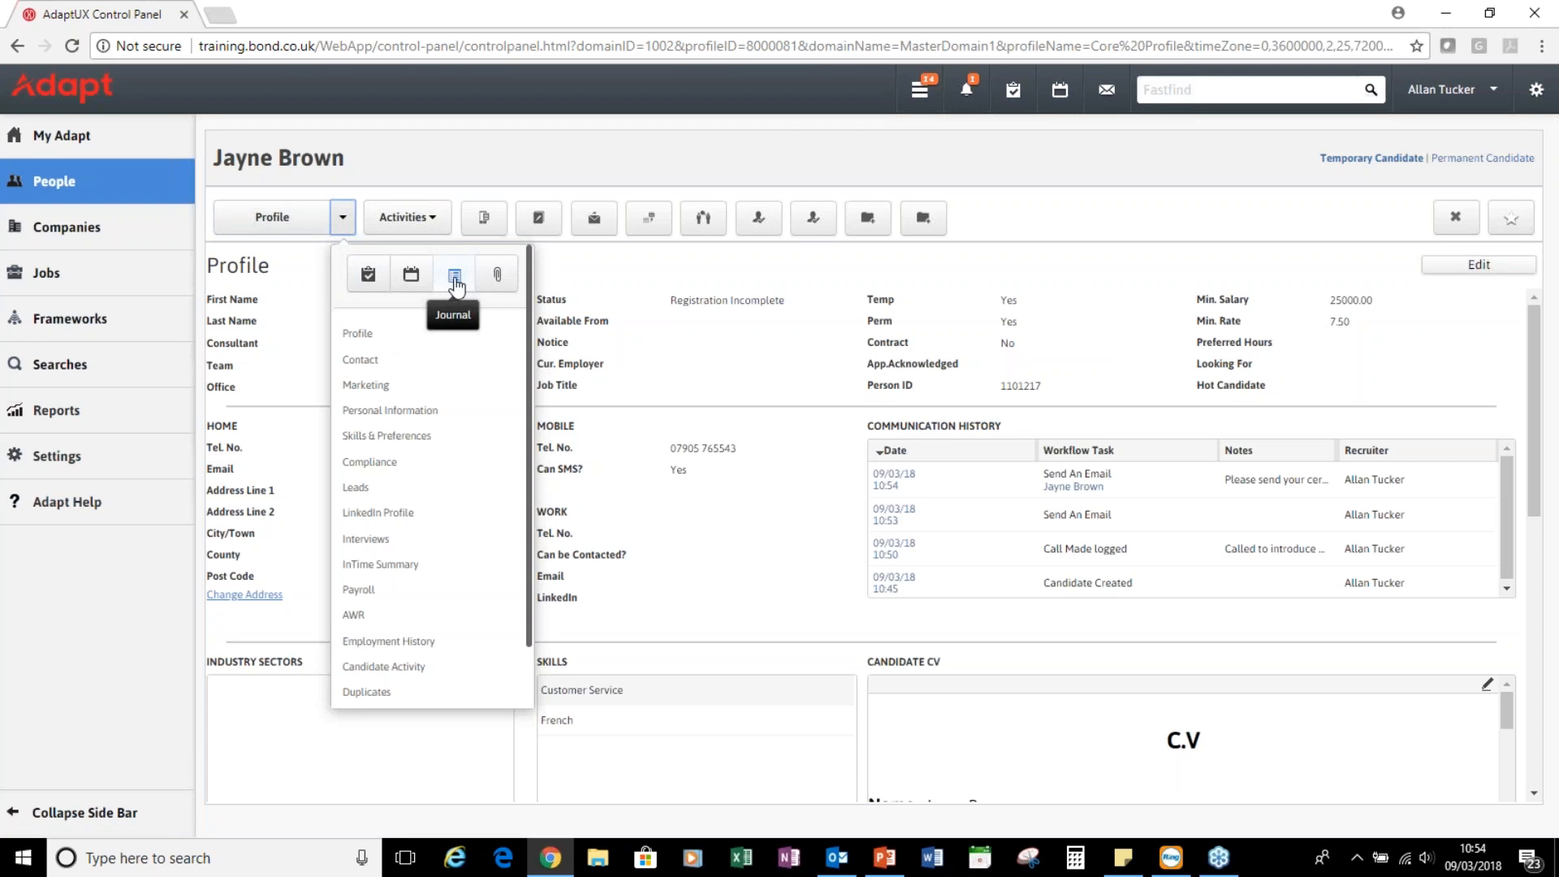
pyautogui.click(547, 157)
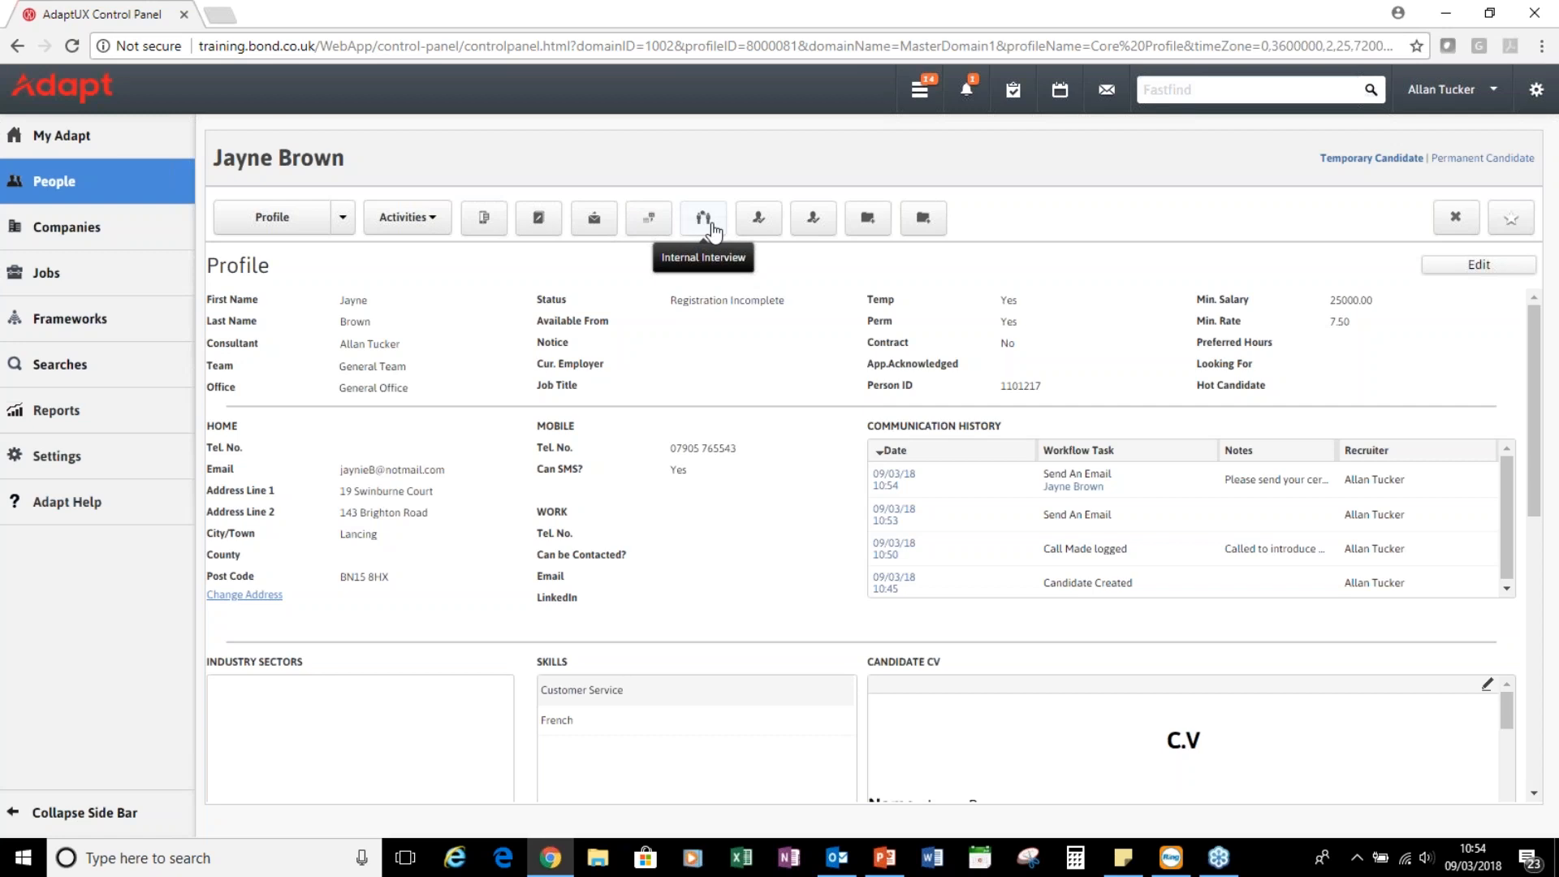
pyautogui.click(711, 226)
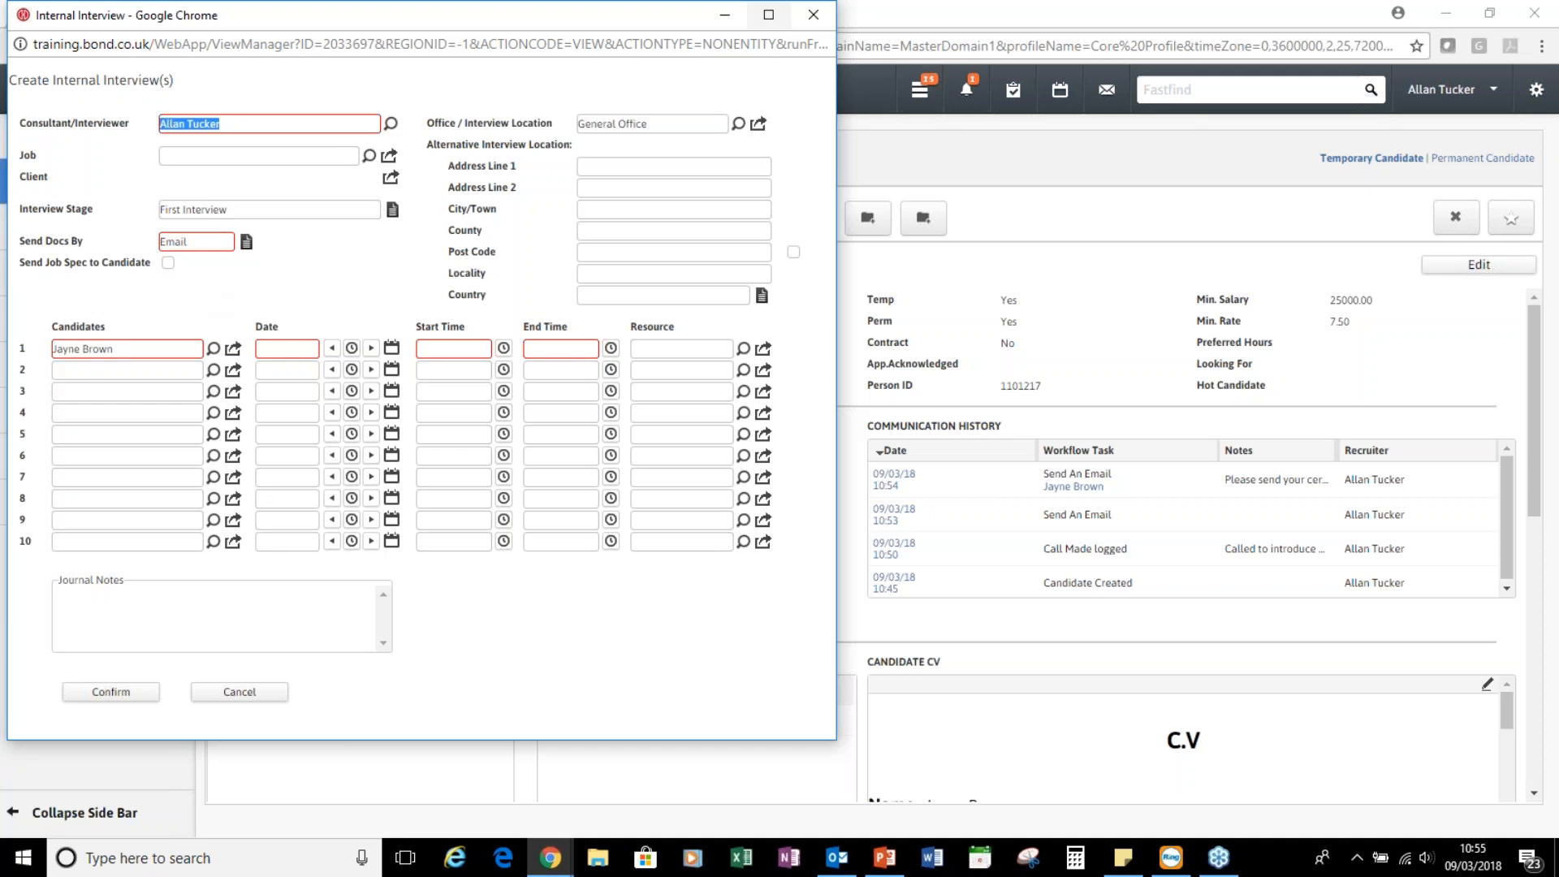
# Close the Create Internal Interview(s) window without creating an interview
pyautogui.click(813, 15)
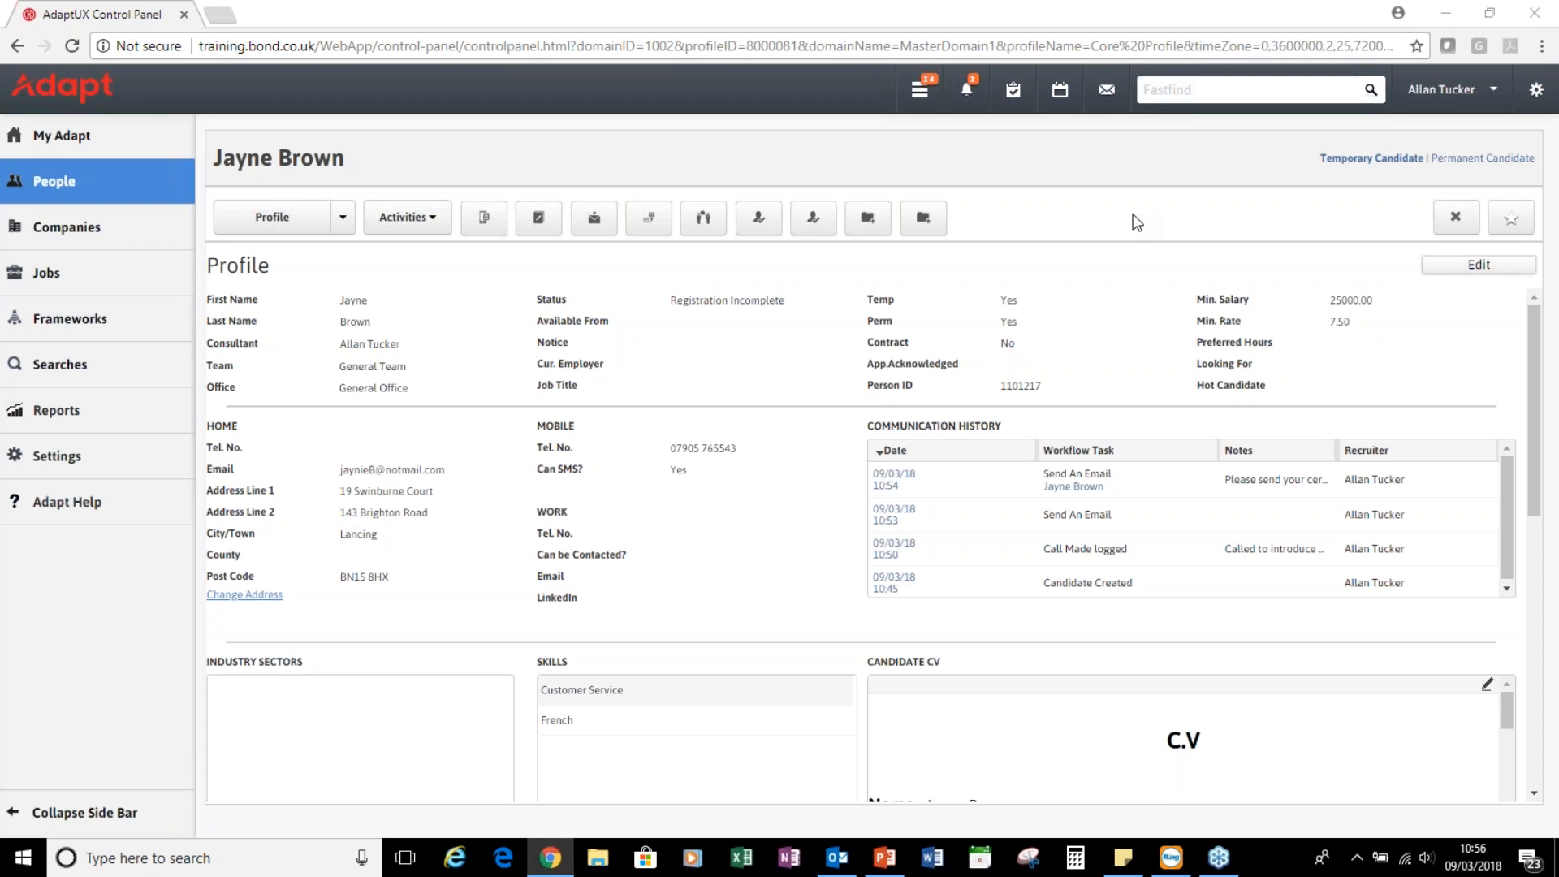
# Open CV Import from My Adapt to list the two detected Permanent Candidate CVs
pyautogui.moveTo(75, 134)
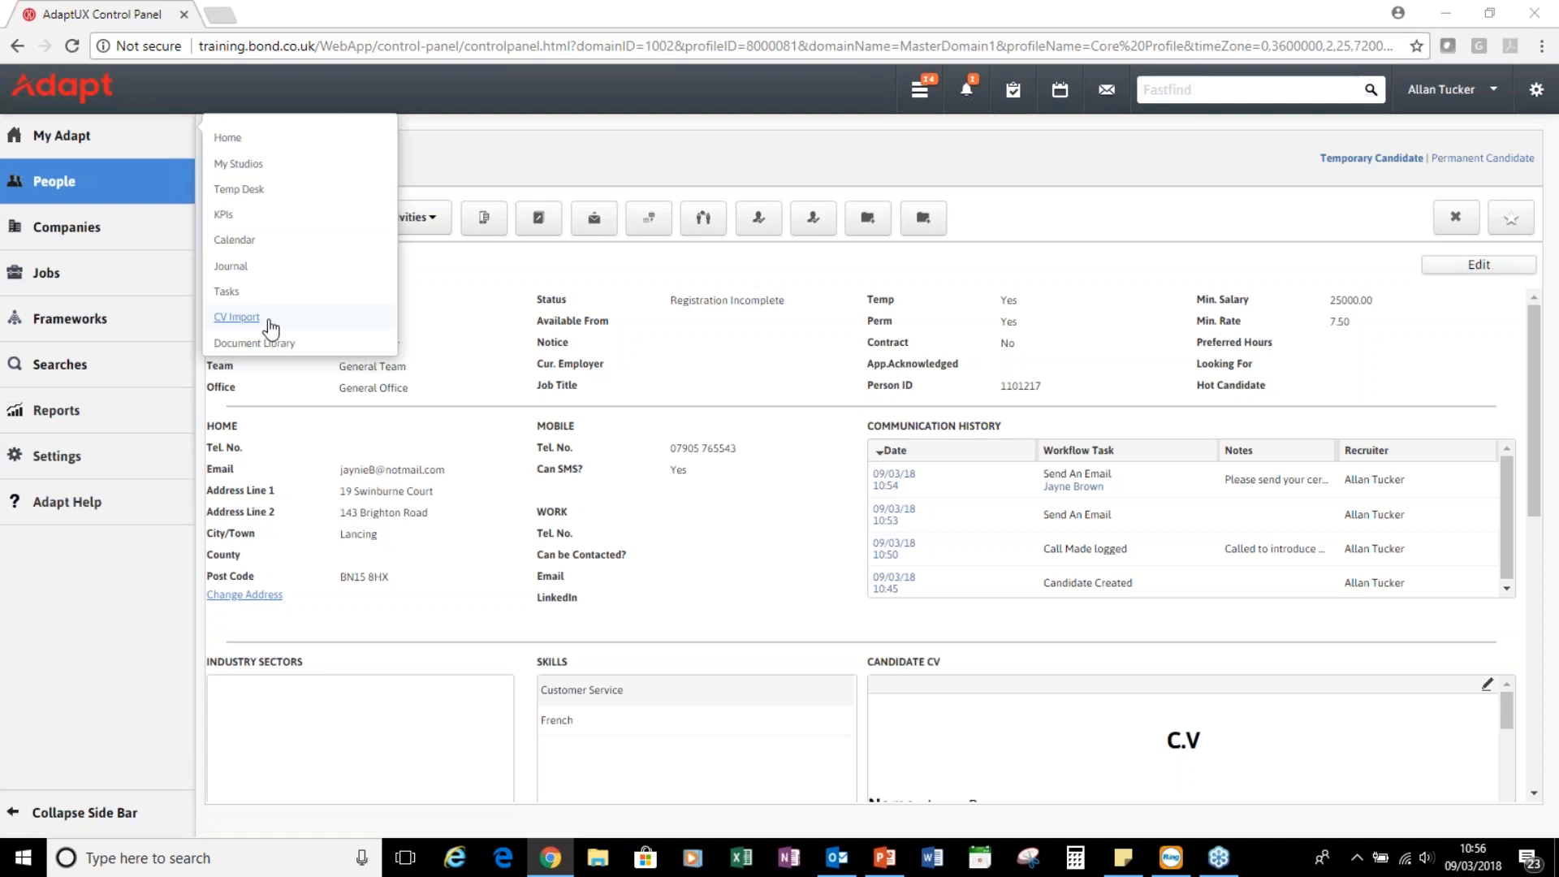
pyautogui.click(269, 322)
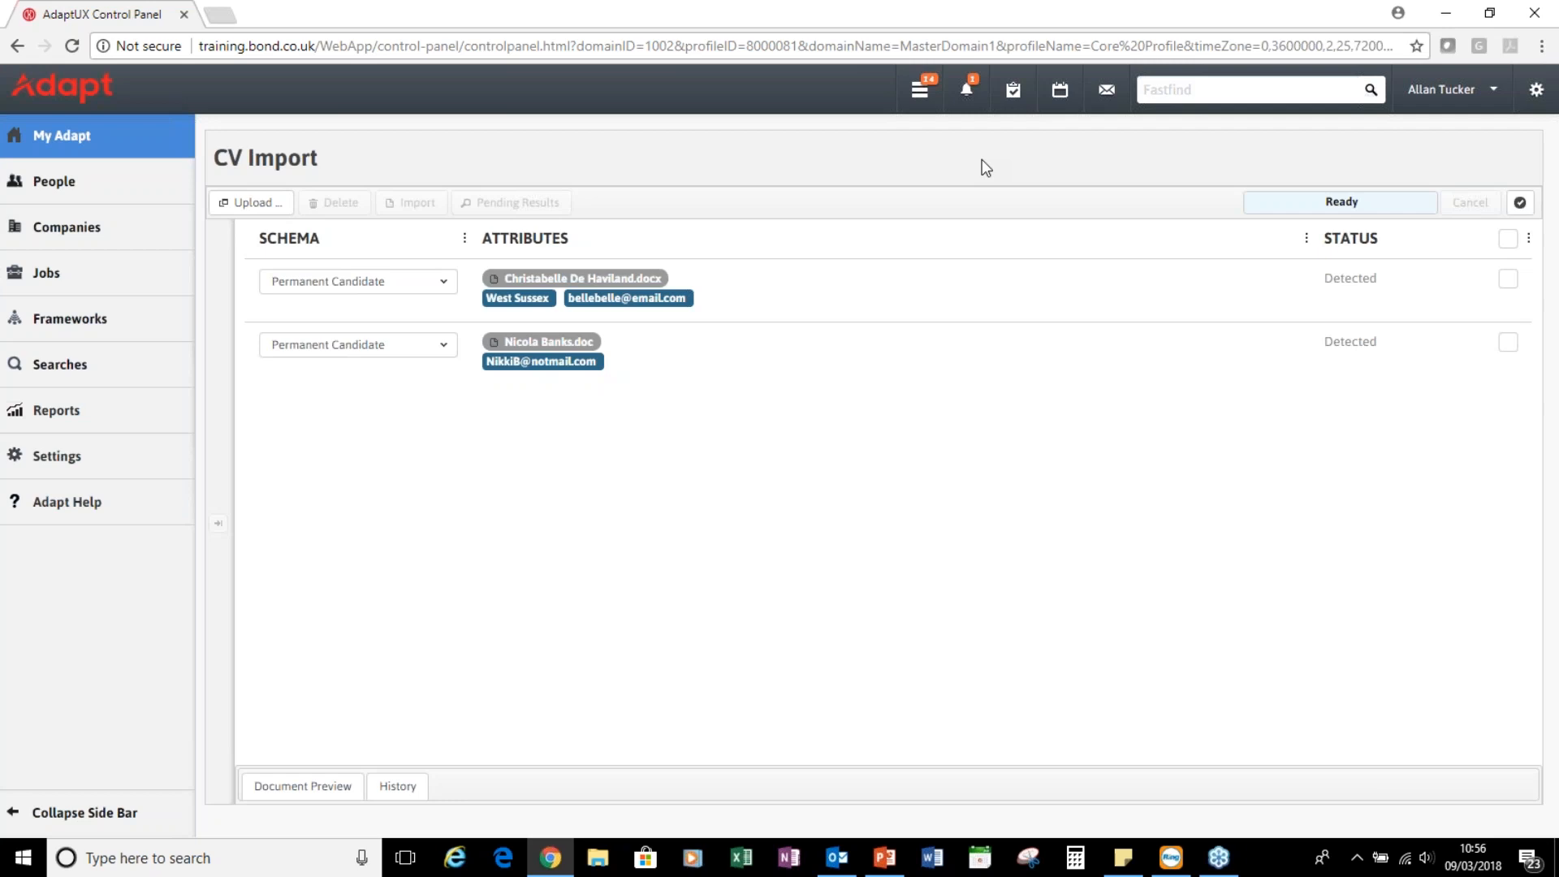
# Start a new CV upload, keeping Permanent Candidate as the schema
pyautogui.click(269, 204)
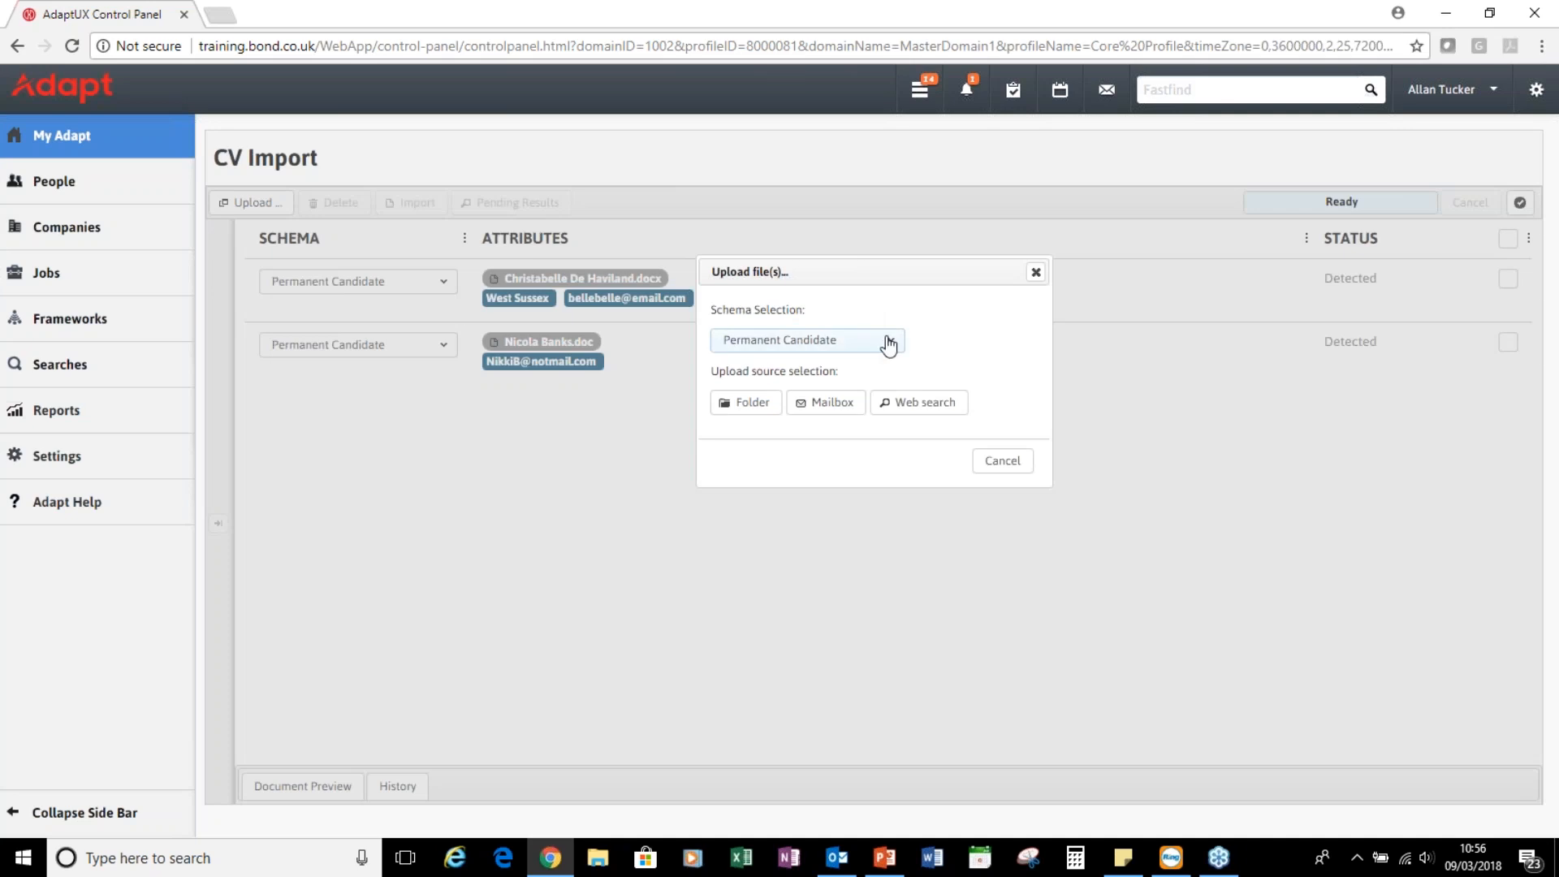
pyautogui.click(887, 345)
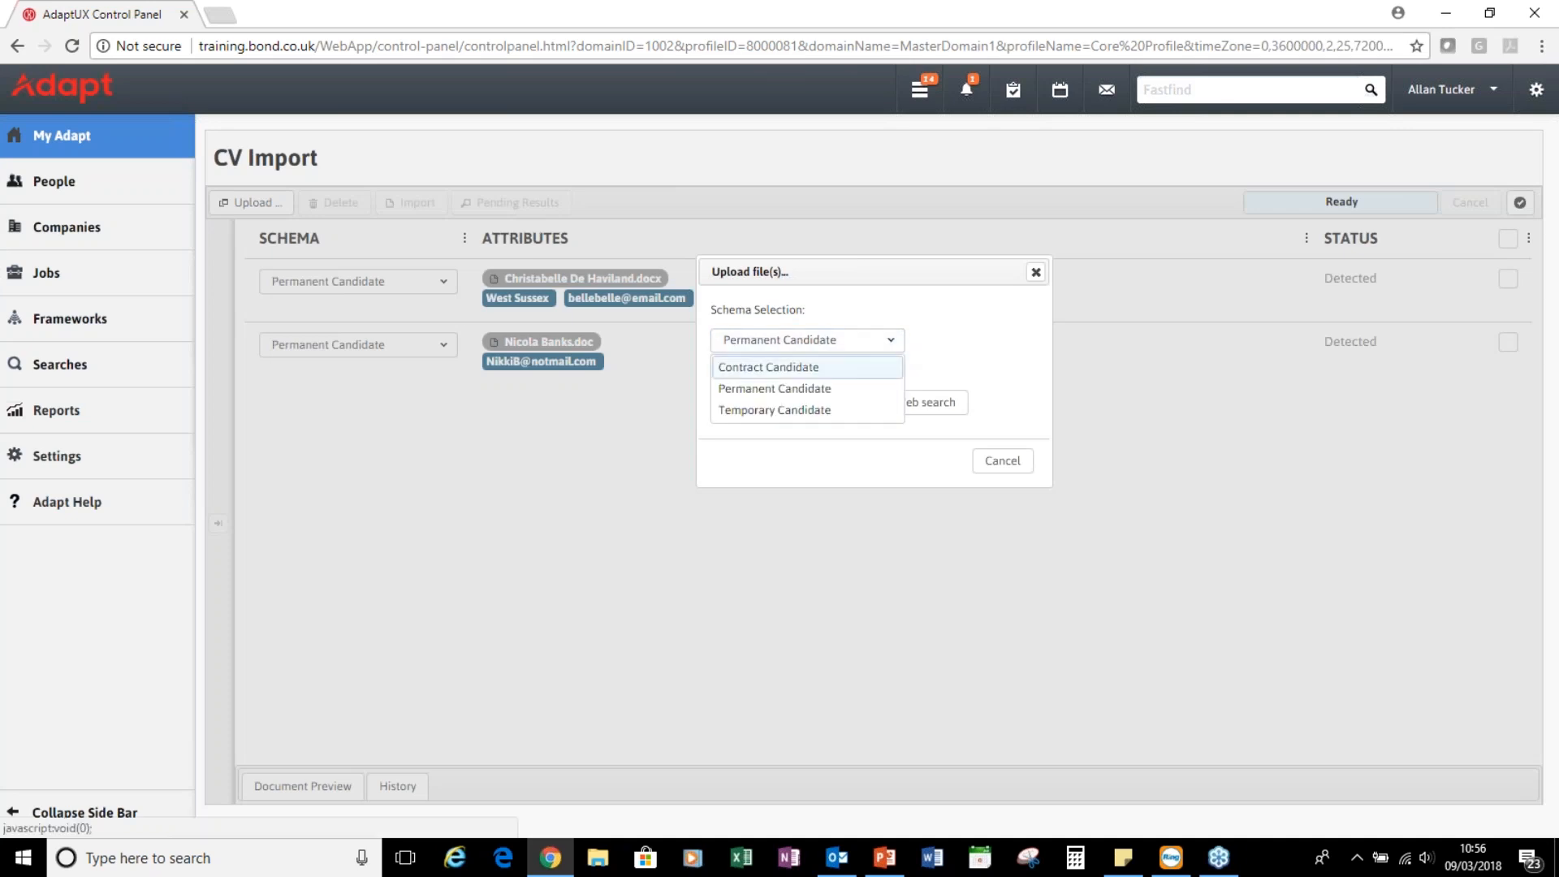
pyautogui.click(856, 389)
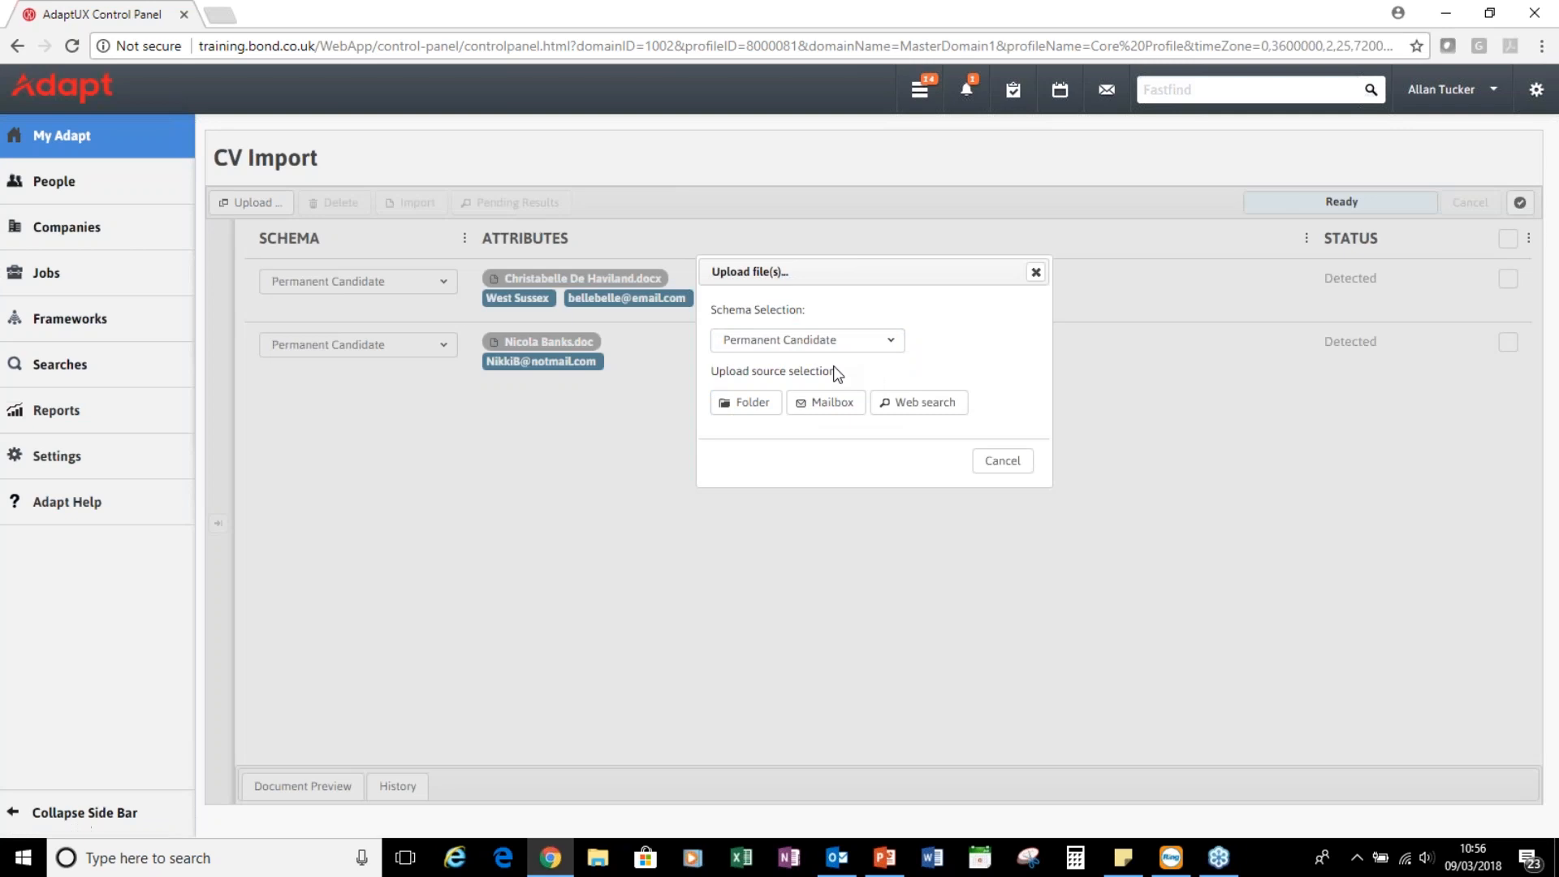
# Browse the UK CVs folder without adding any file, cancel, and restart the upload
pyautogui.click(746, 411)
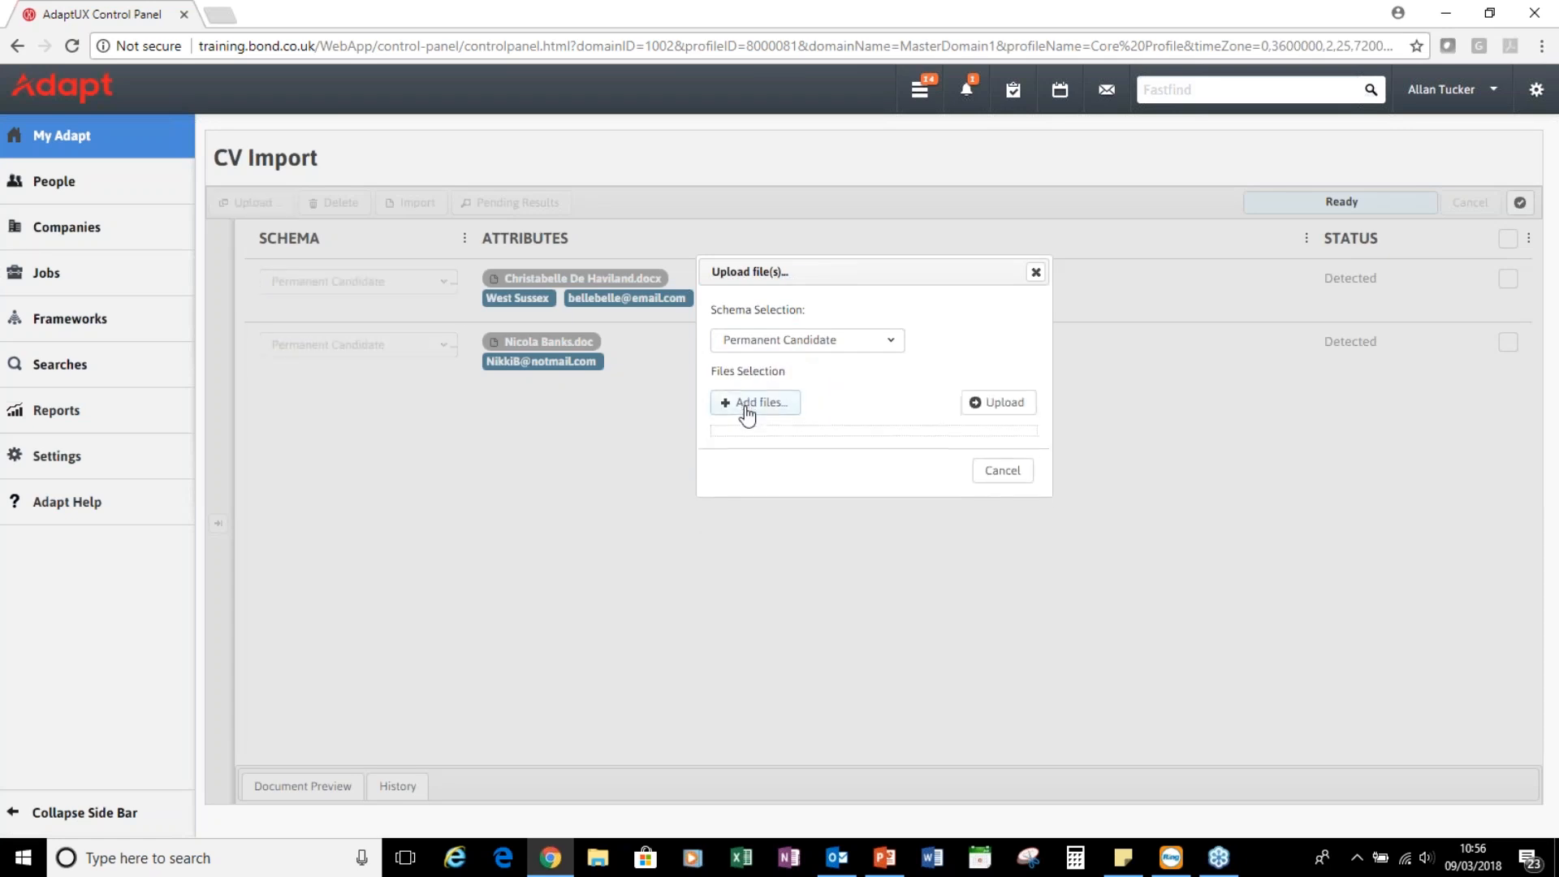
pyautogui.click(762, 406)
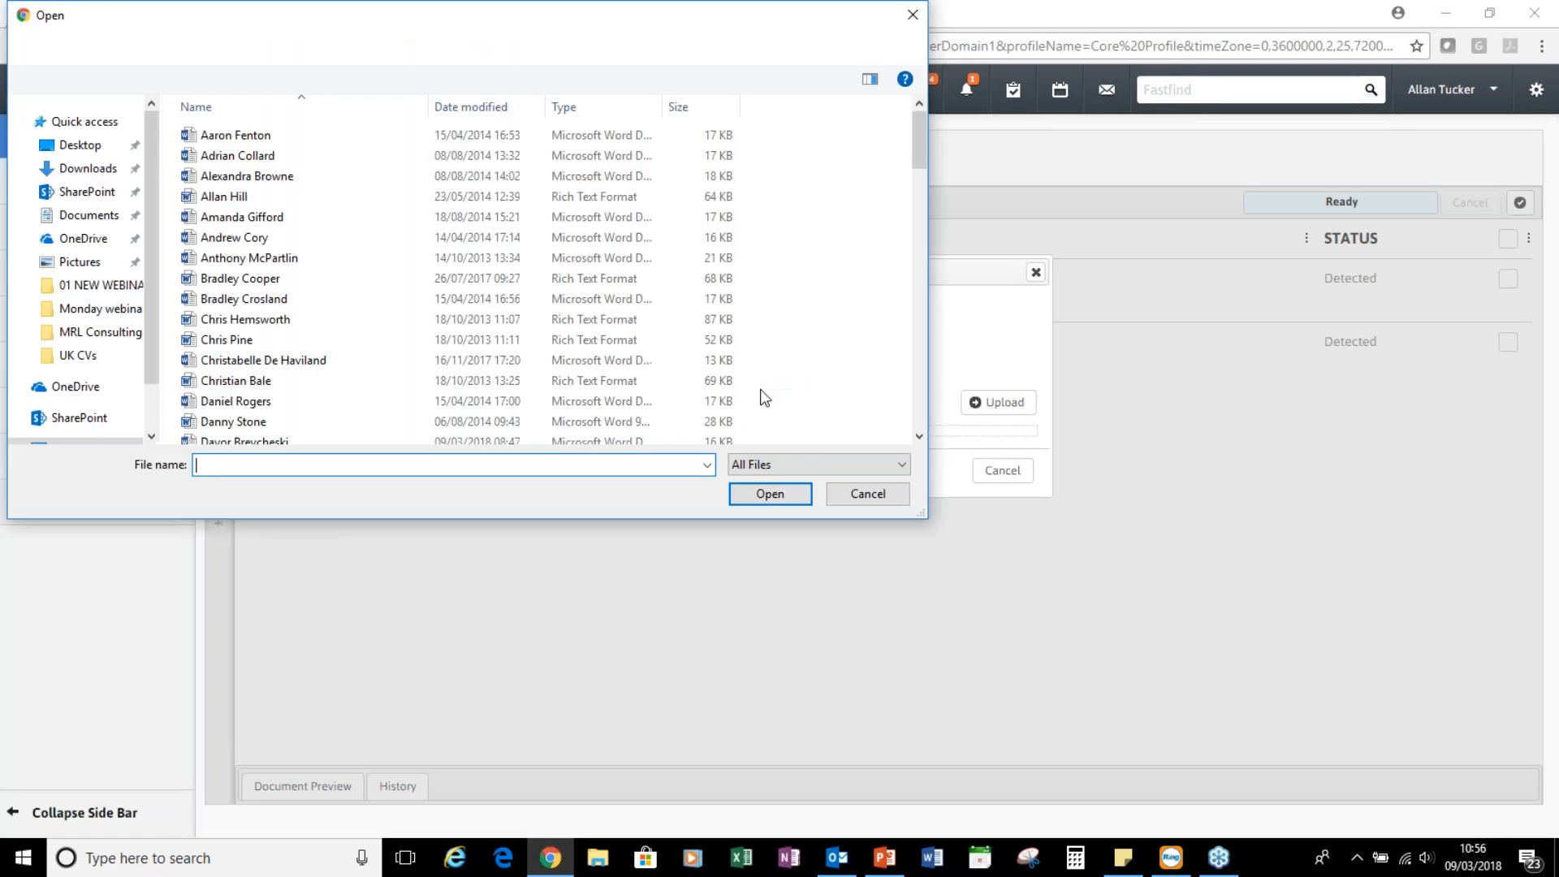
pyautogui.scroll(-2, 461, 324)
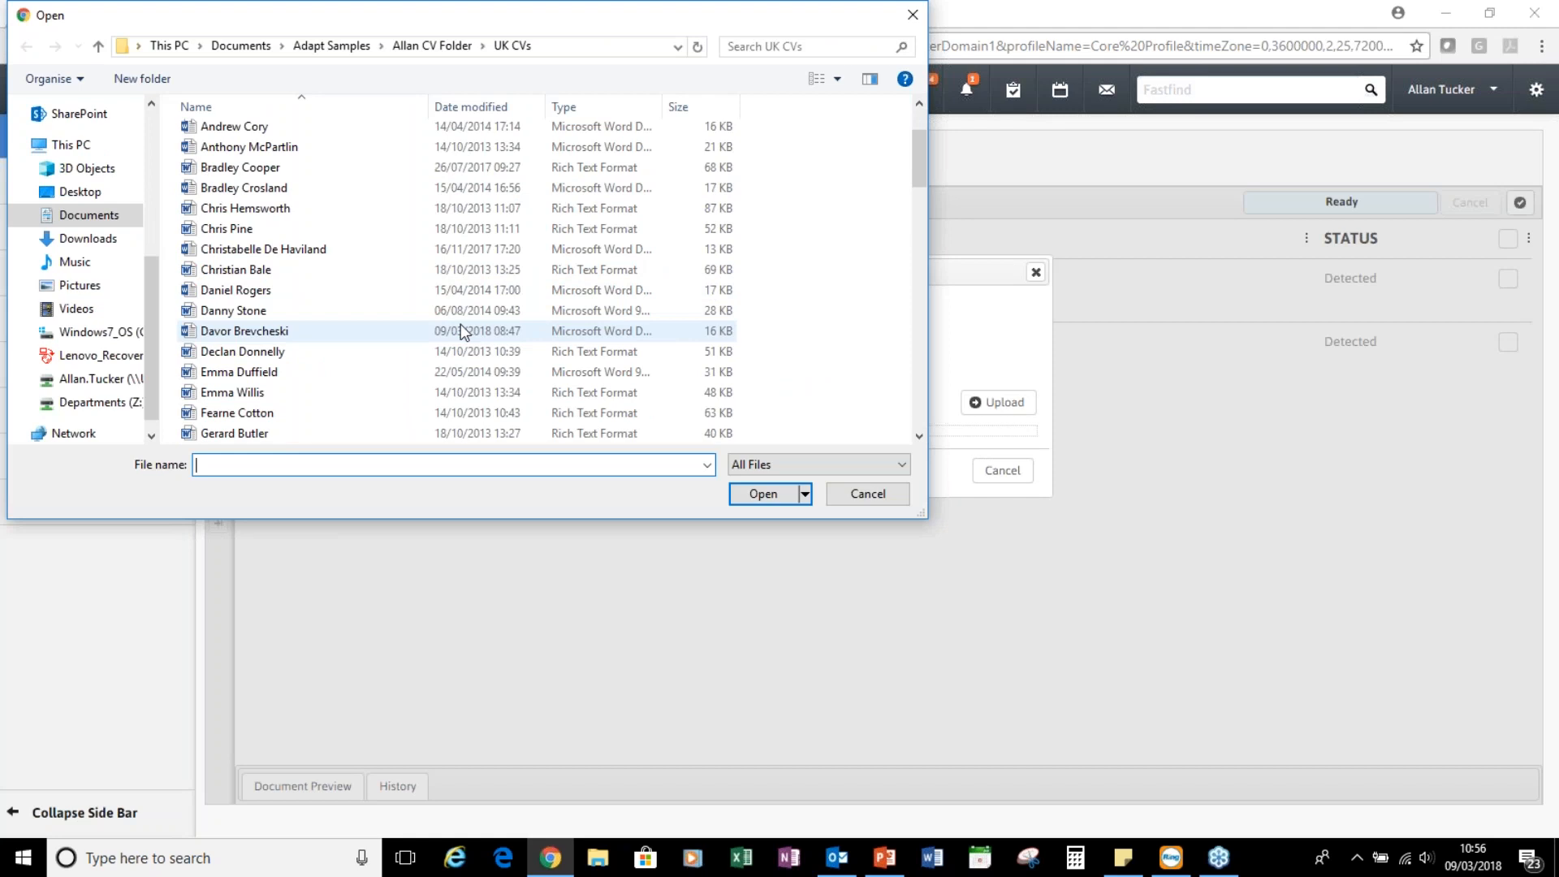
pyautogui.click(875, 494)
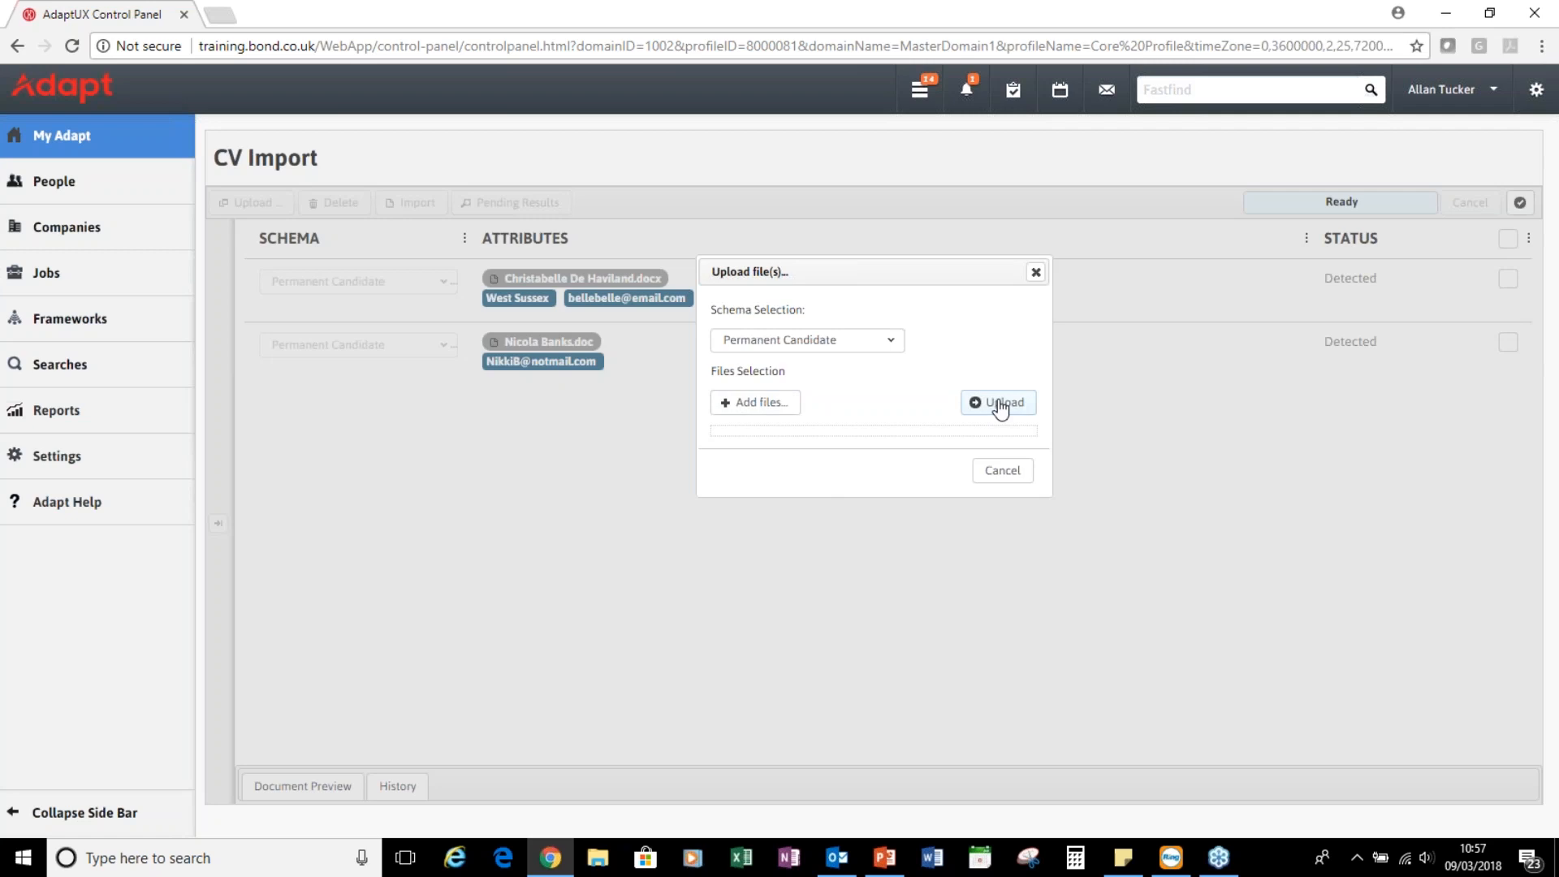
pyautogui.click(1002, 471)
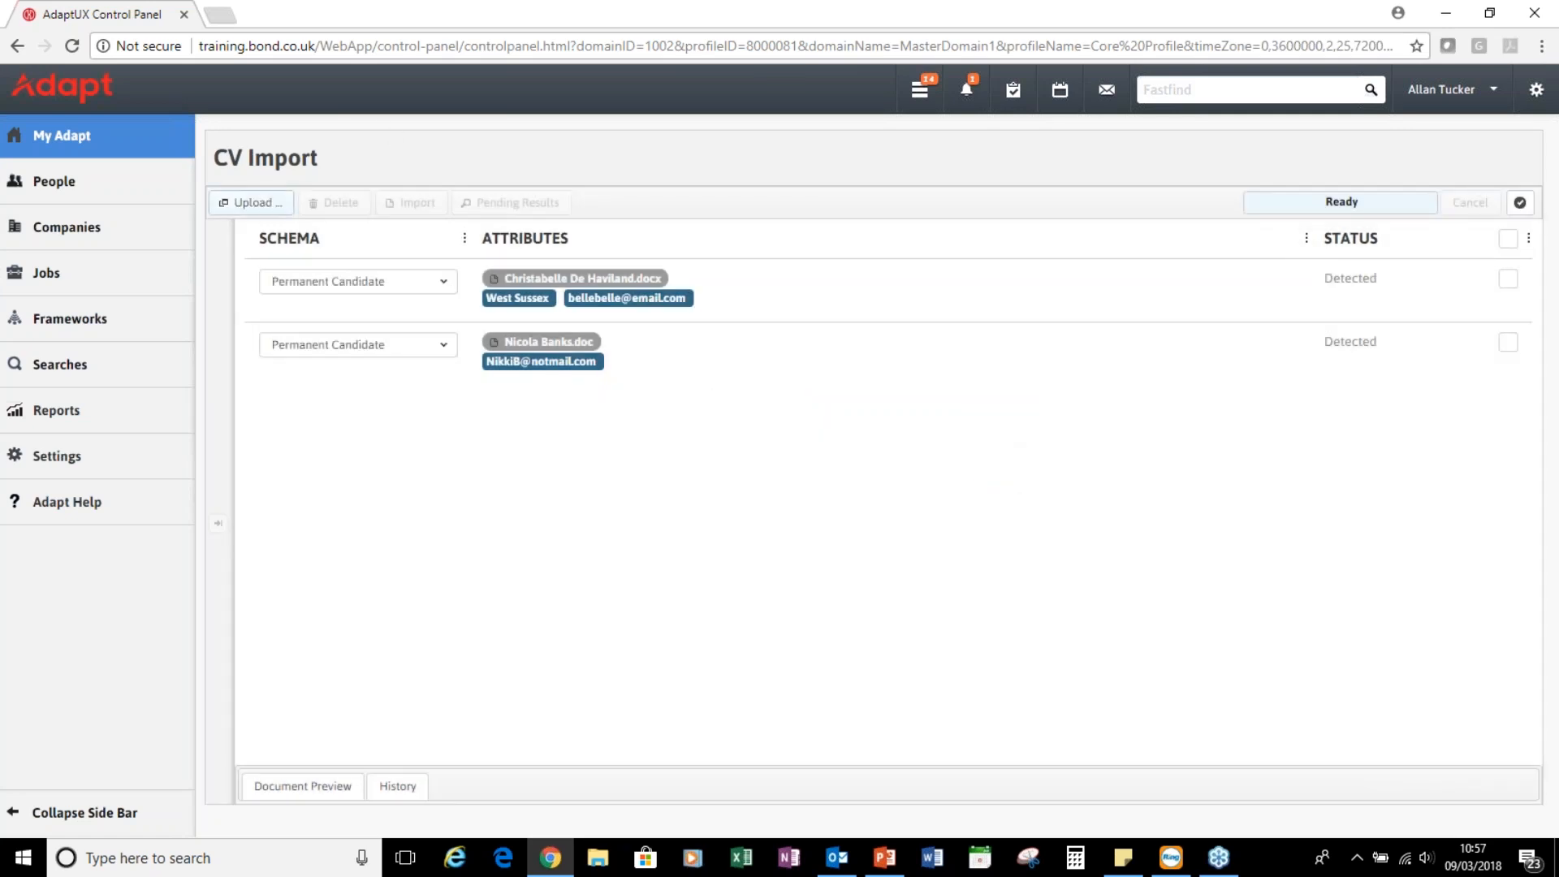
pyautogui.click(251, 203)
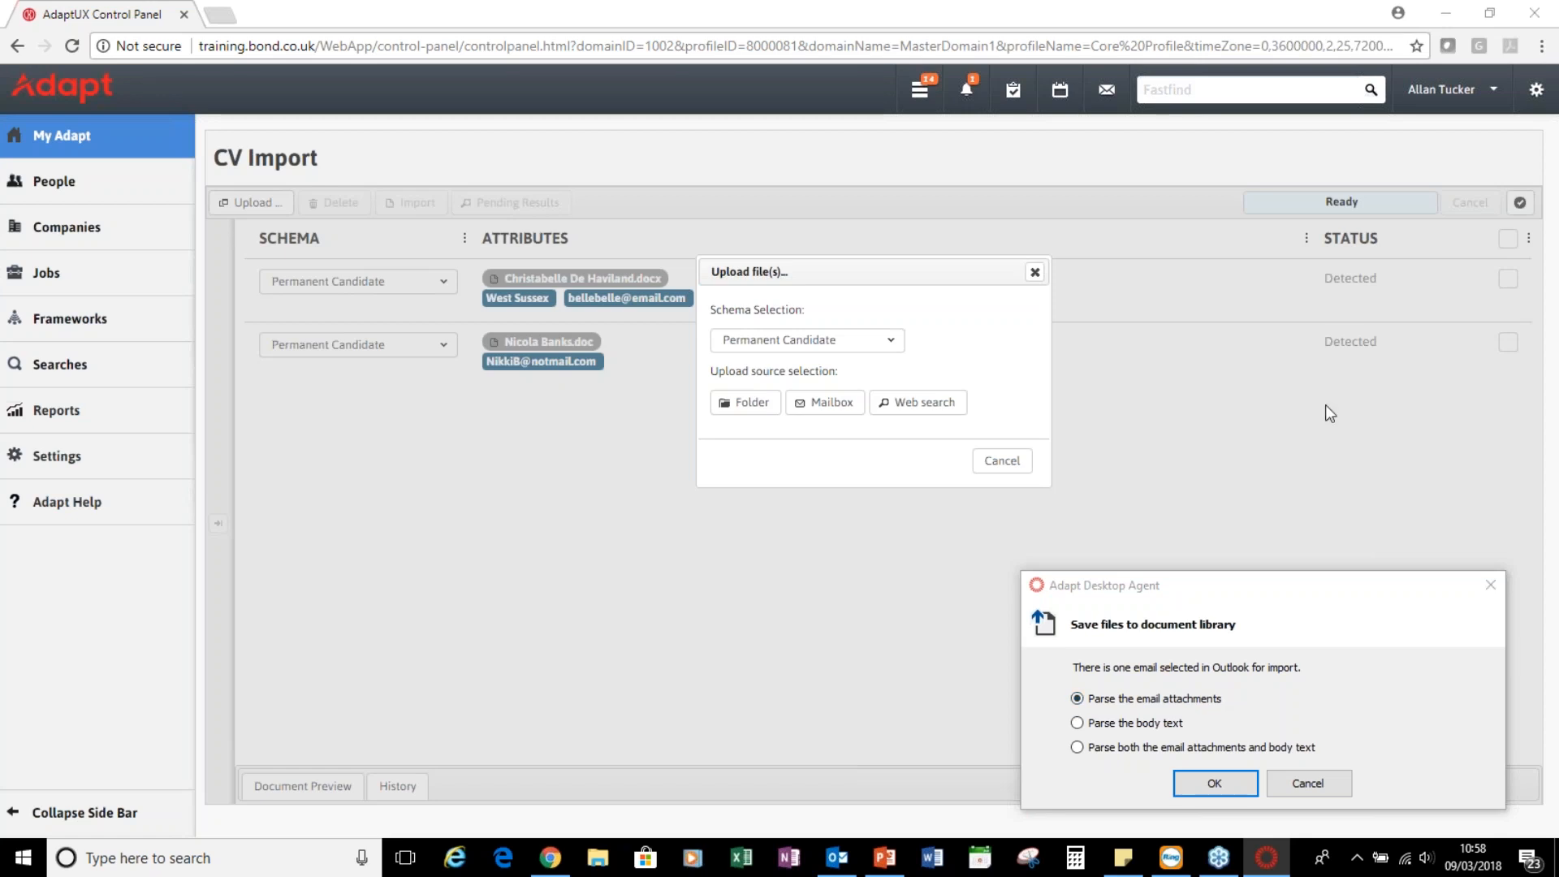
# Switch to Outlook to choose CV emails while the Desktop Agent import prompt waits
pyautogui.hotkey('alt', 'Tab')
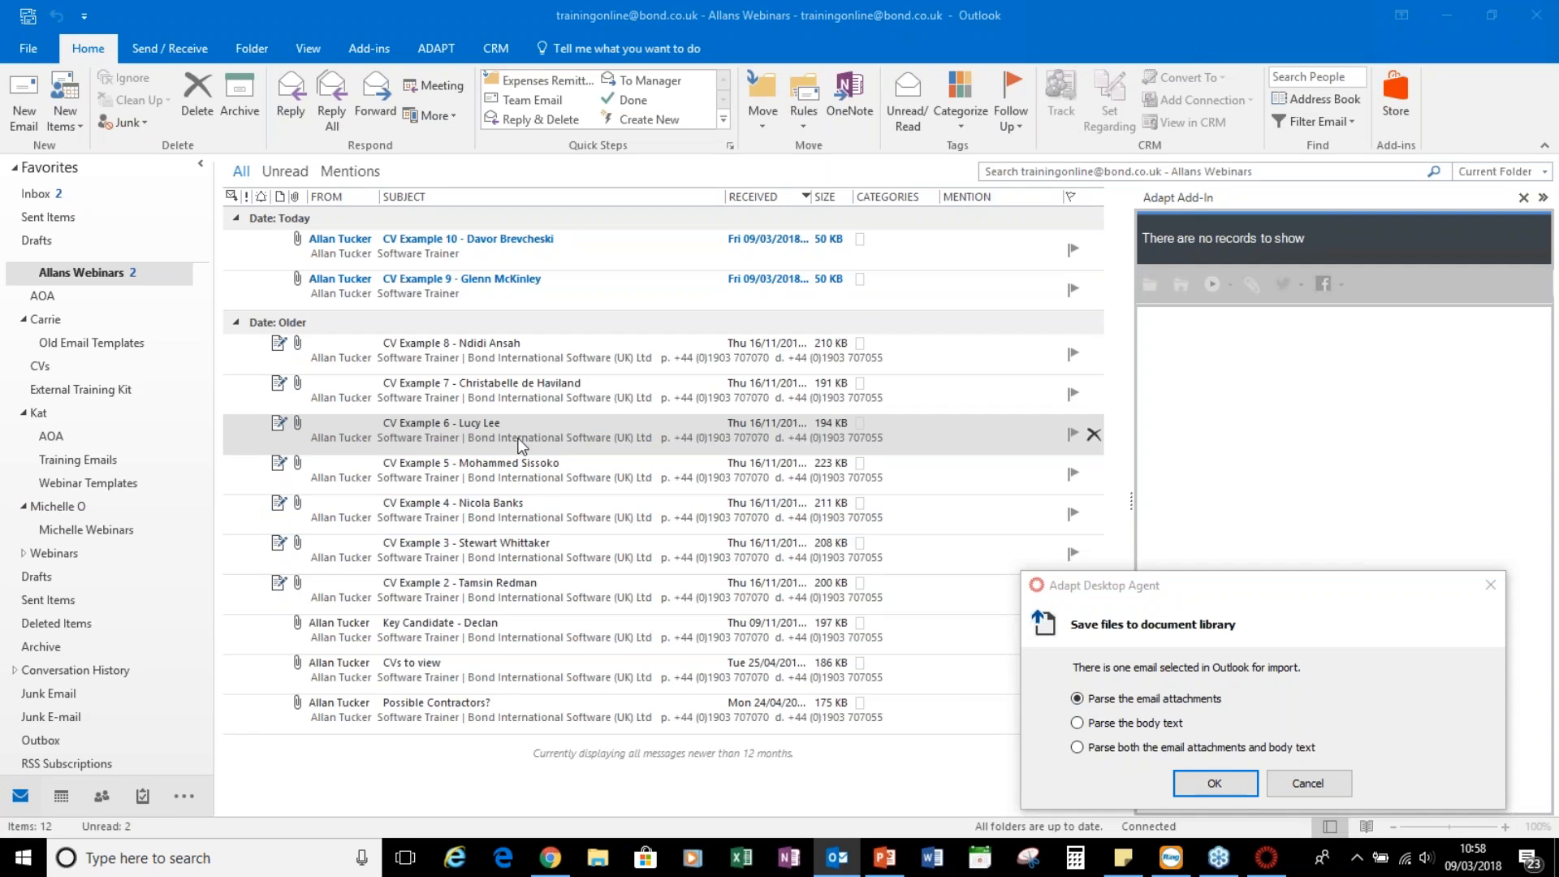
# Import the CV Example 9 and CV Example 10 email attachments into Adapt's library
pyautogui.click(561, 297)
pyautogui.keyDown('ctrl'); pyautogui.click(573, 253); pyautogui.keyUp('ctrl')
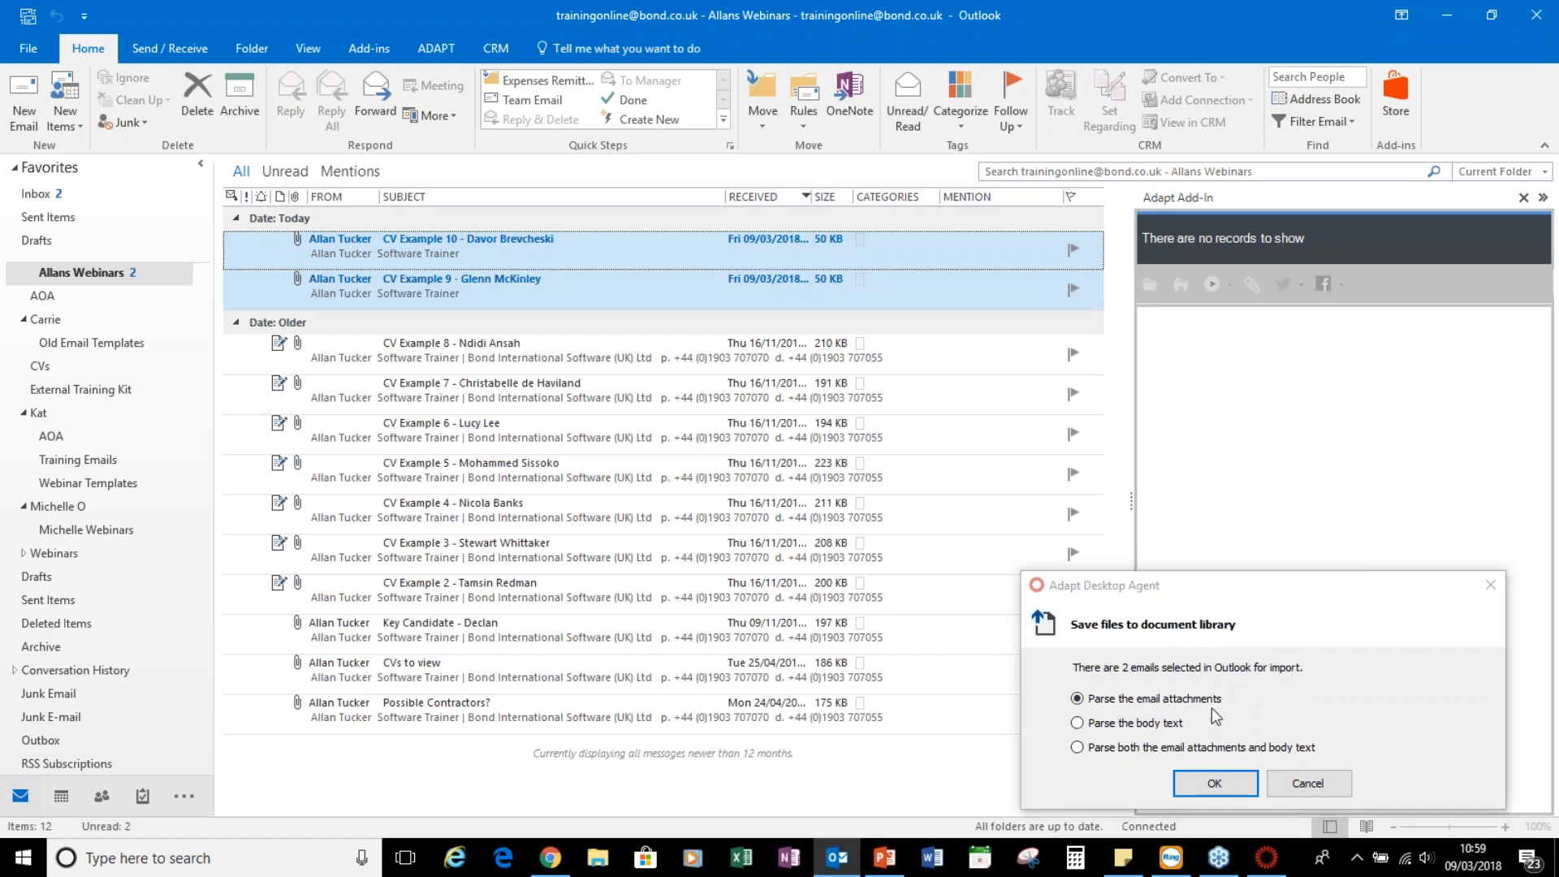
pyautogui.click(1241, 786)
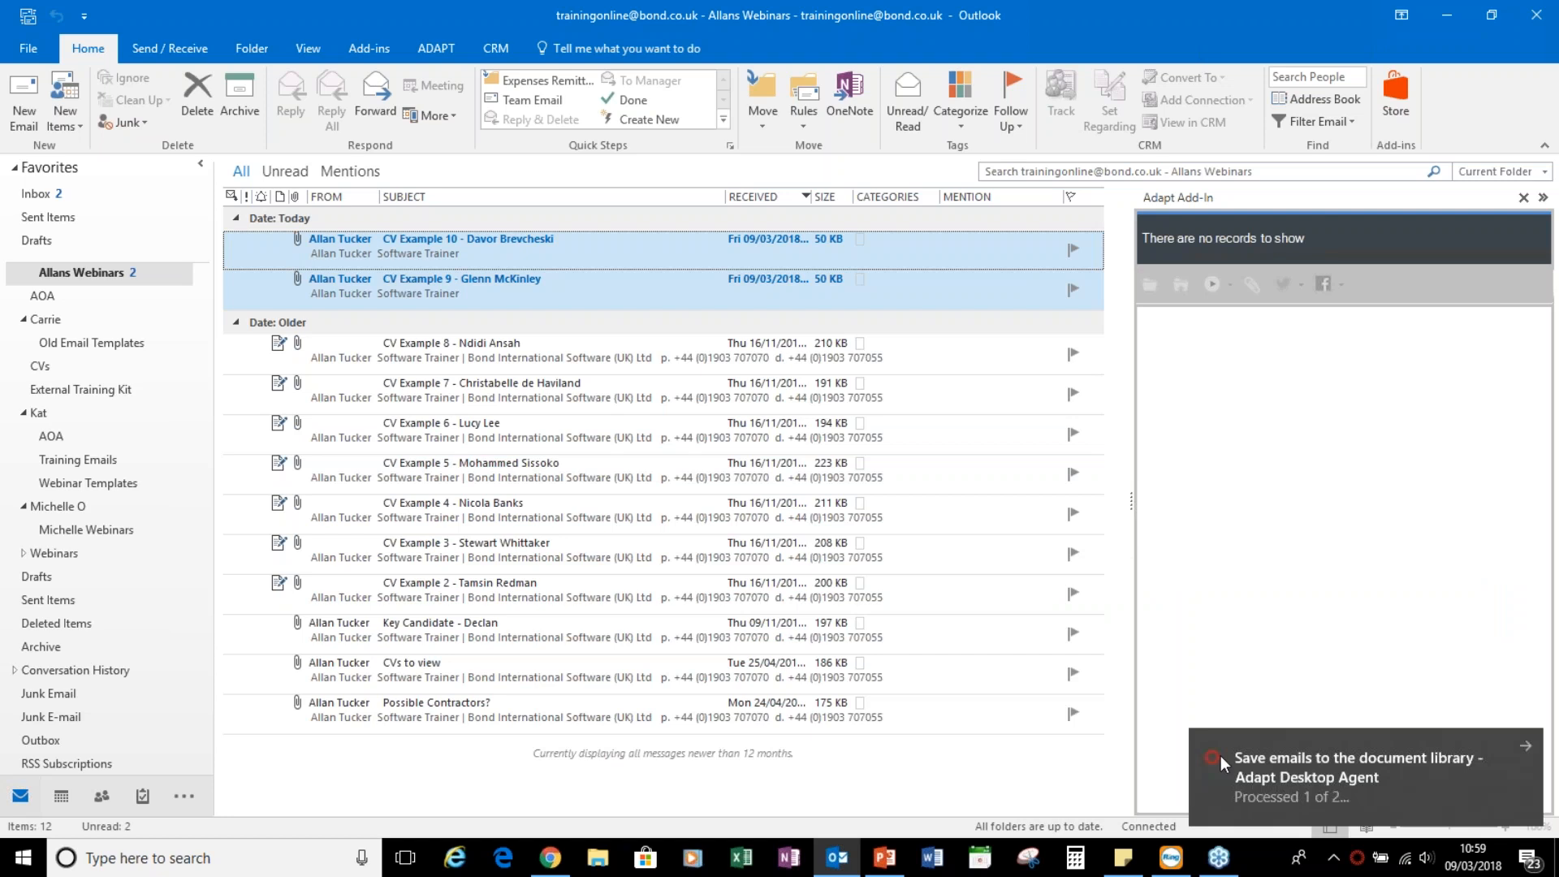
pyautogui.click(555, 868)
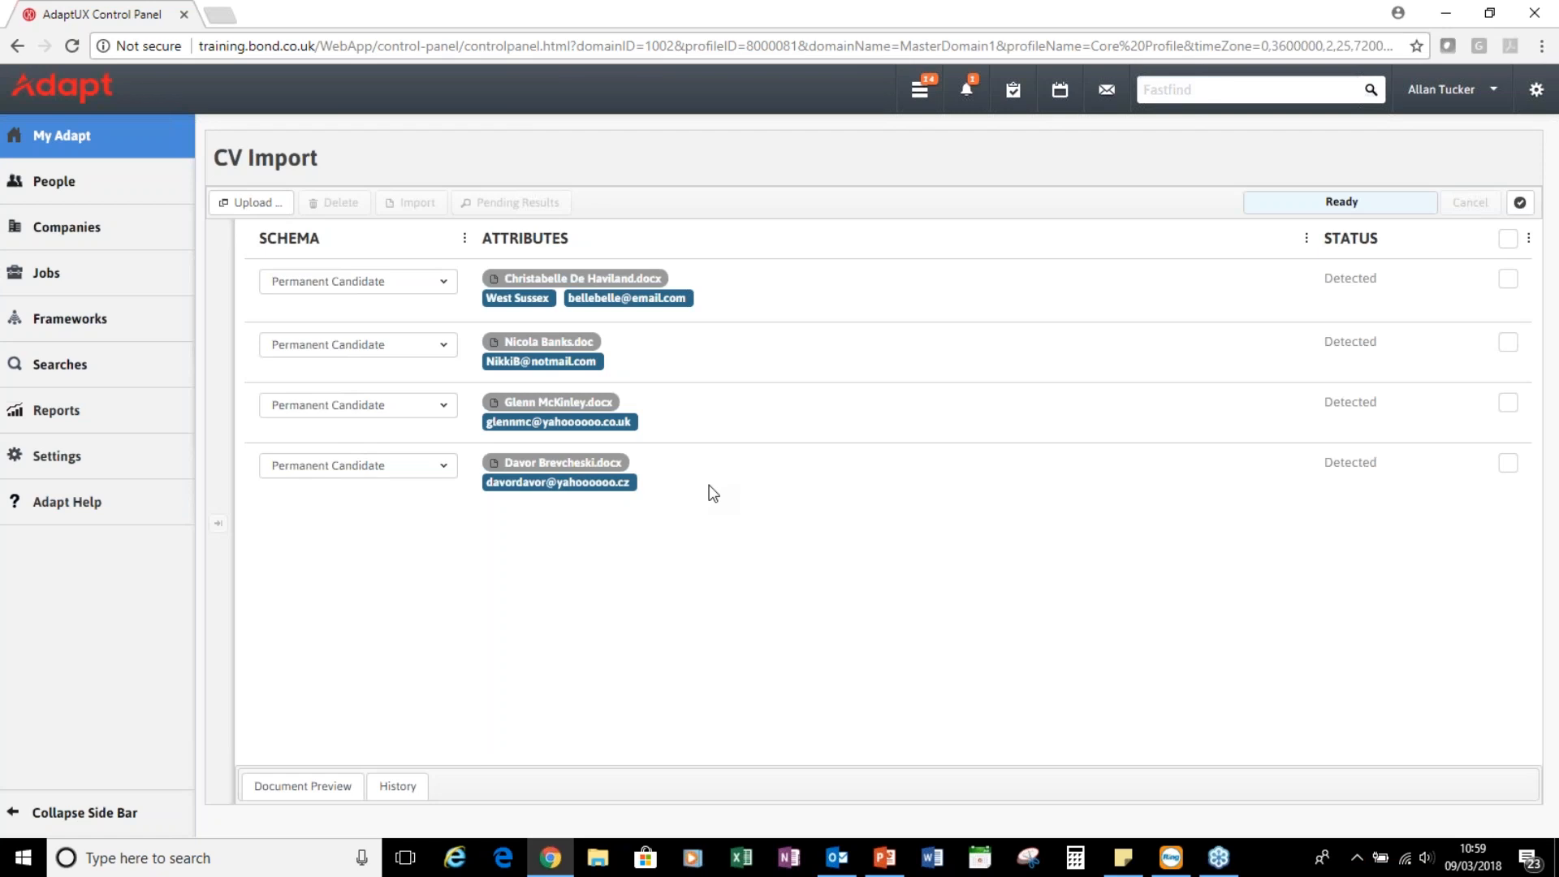
pyautogui.click(555, 404)
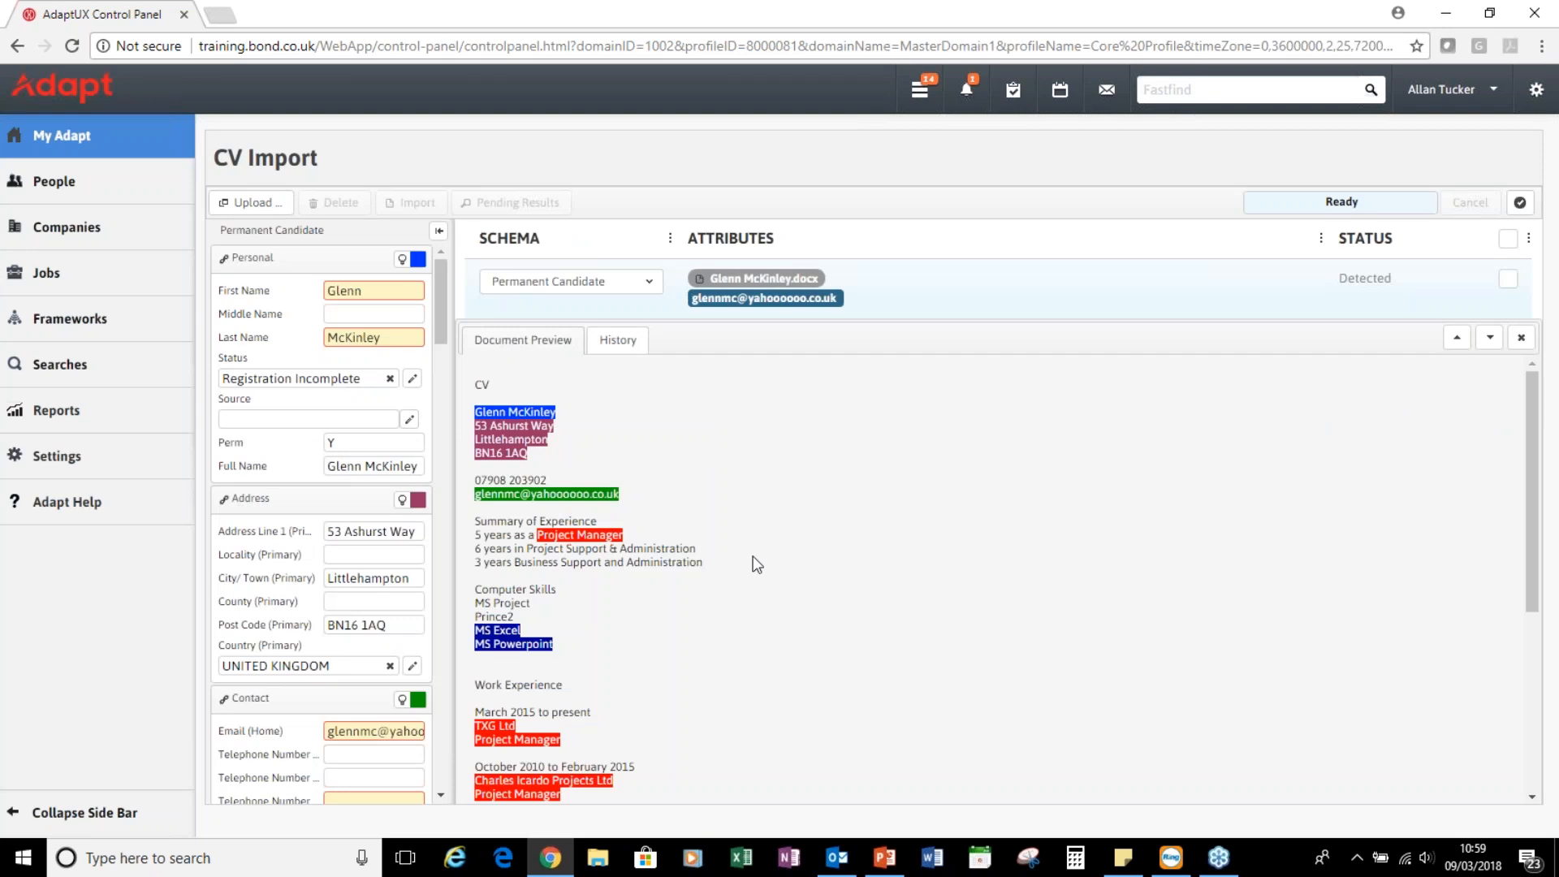
pyautogui.scroll(-4, 796, 583)
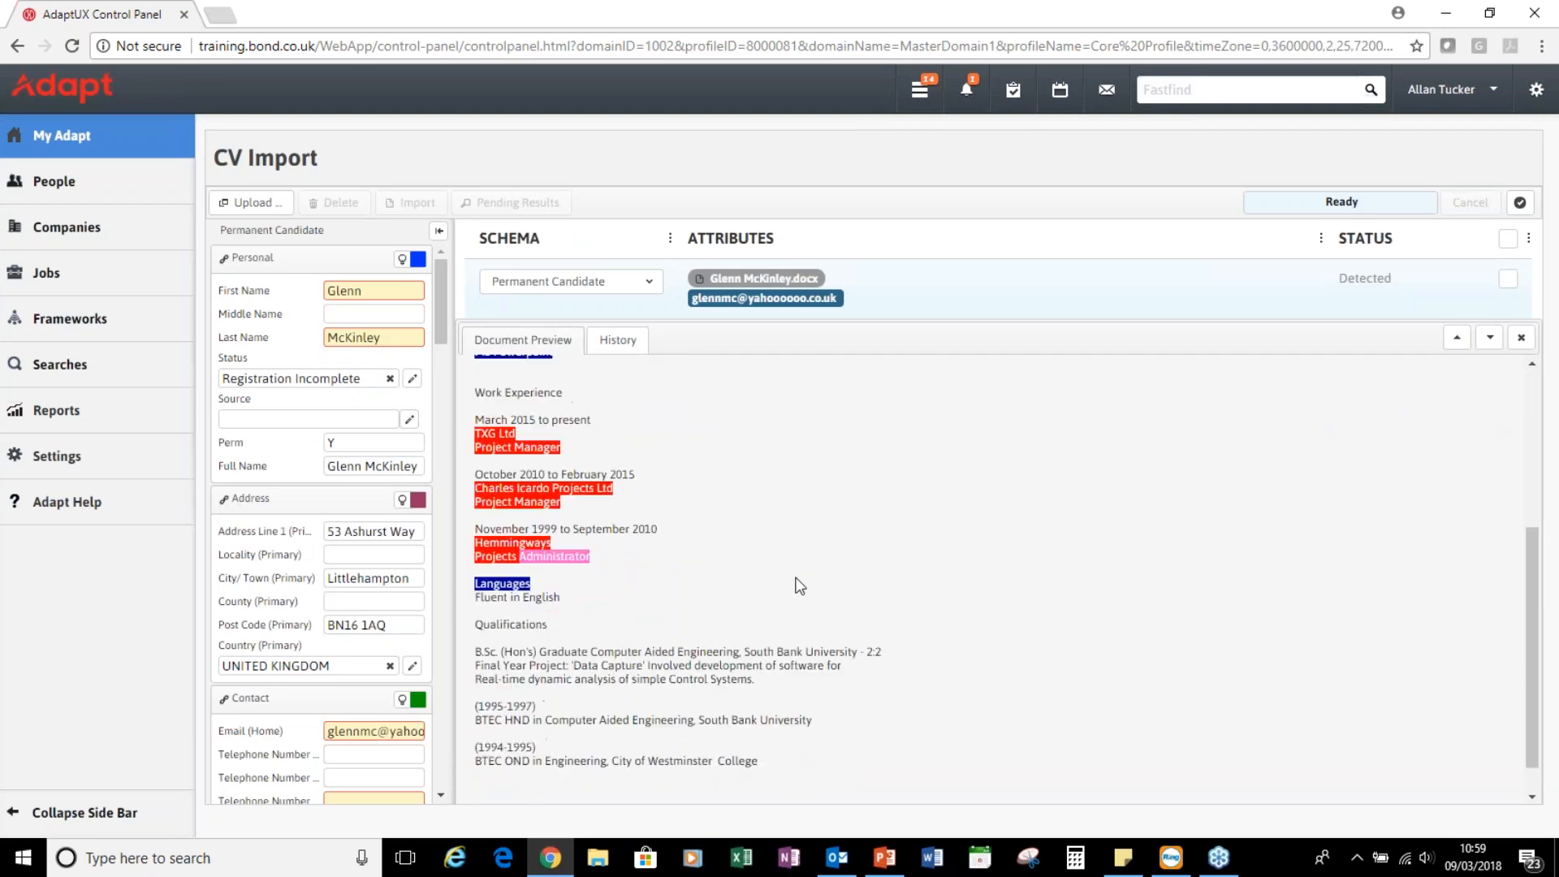
pyautogui.scroll(5, 800, 585)
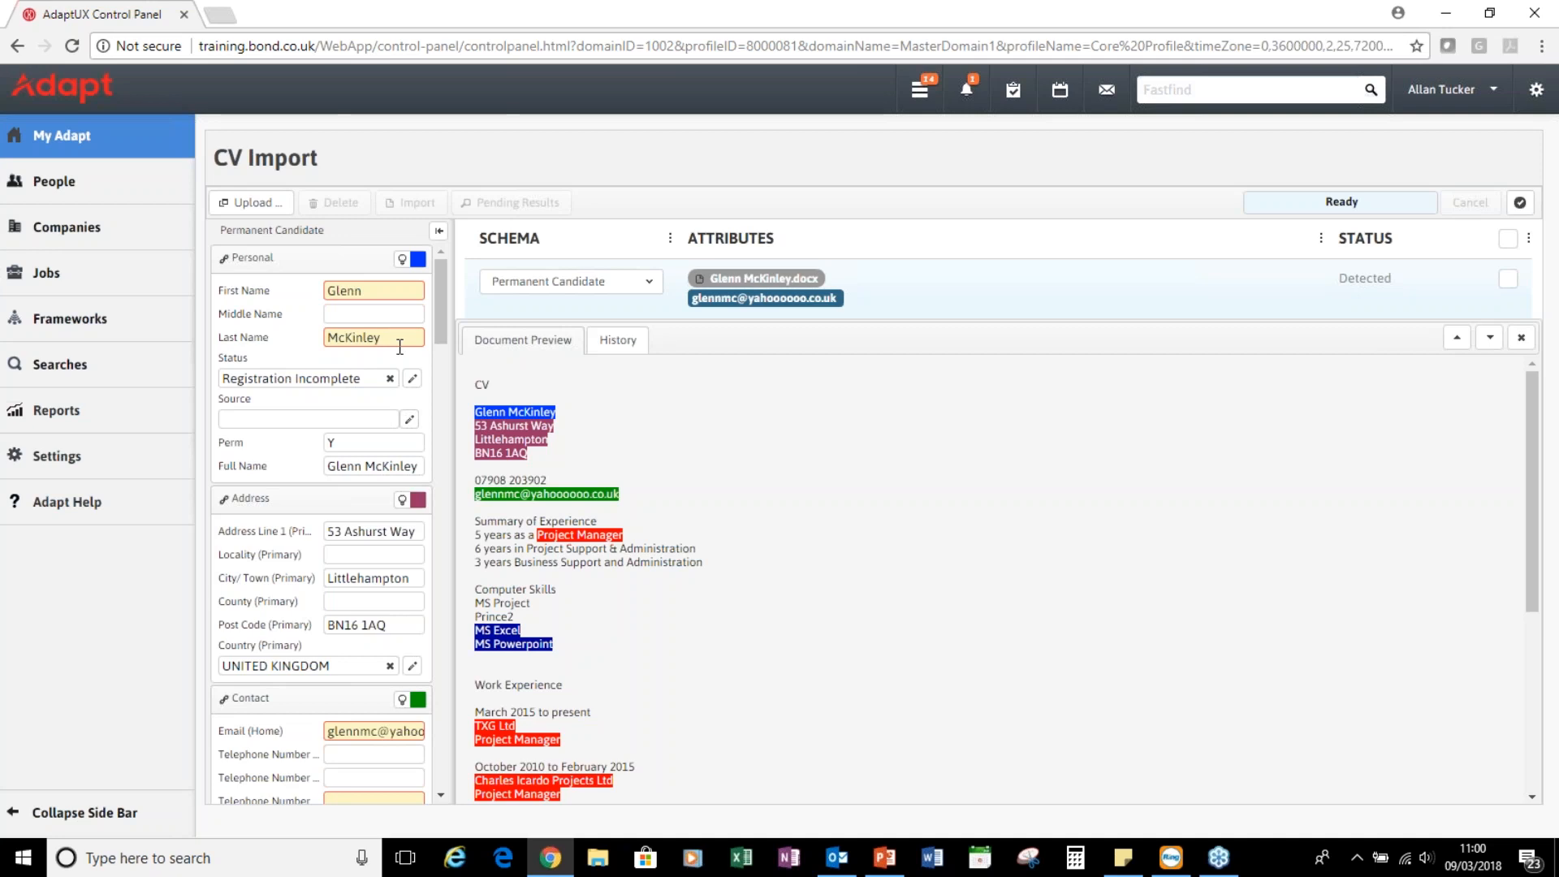
pyautogui.scroll(-1, 378, 359)
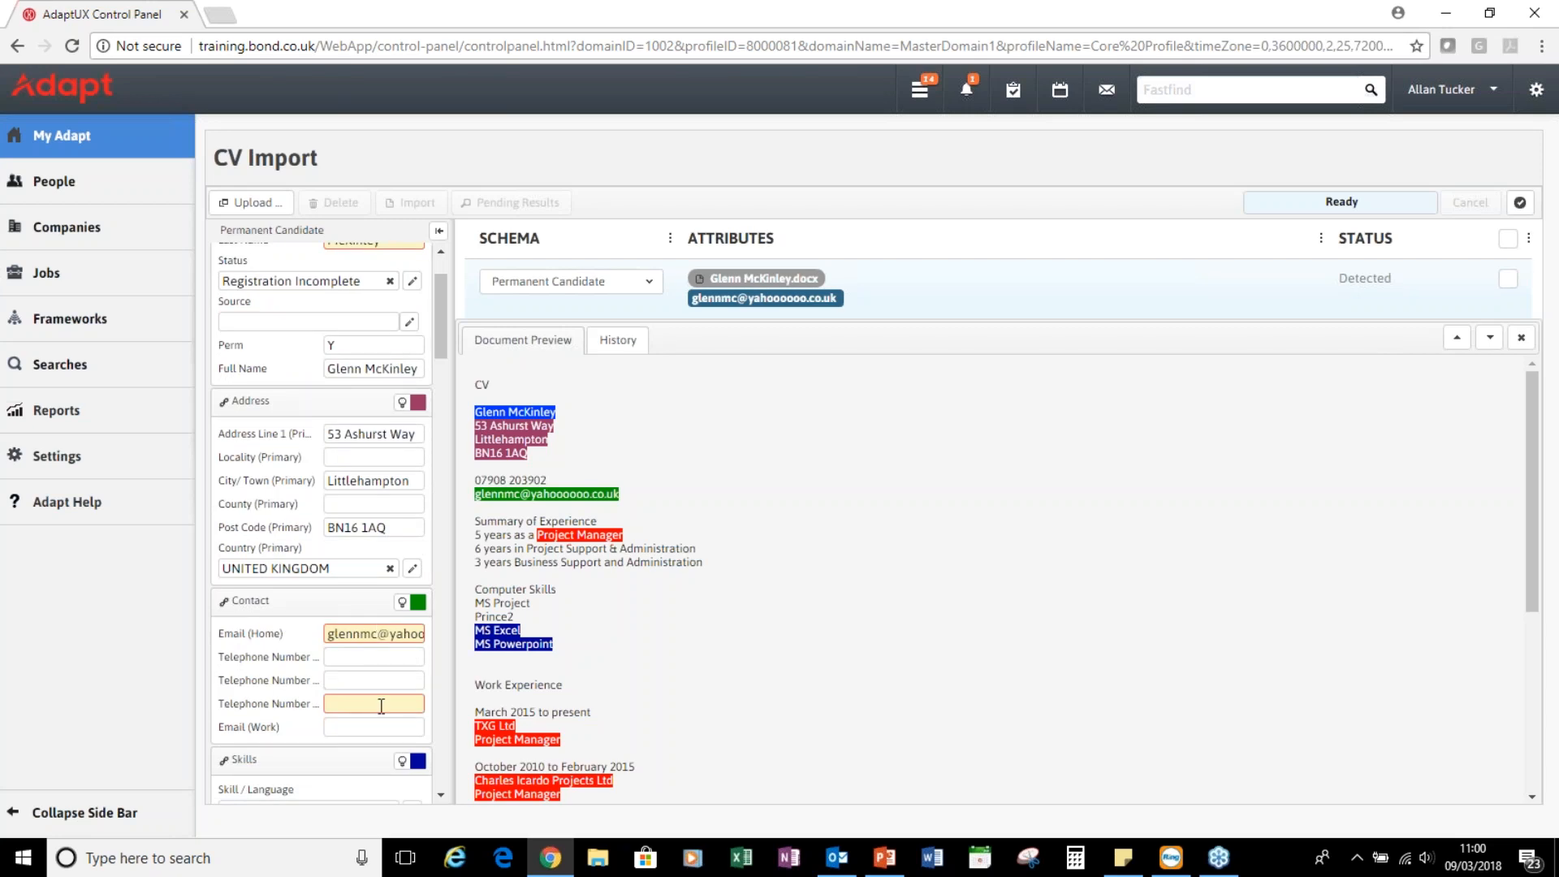
pyautogui.scroll(1, 373, 696)
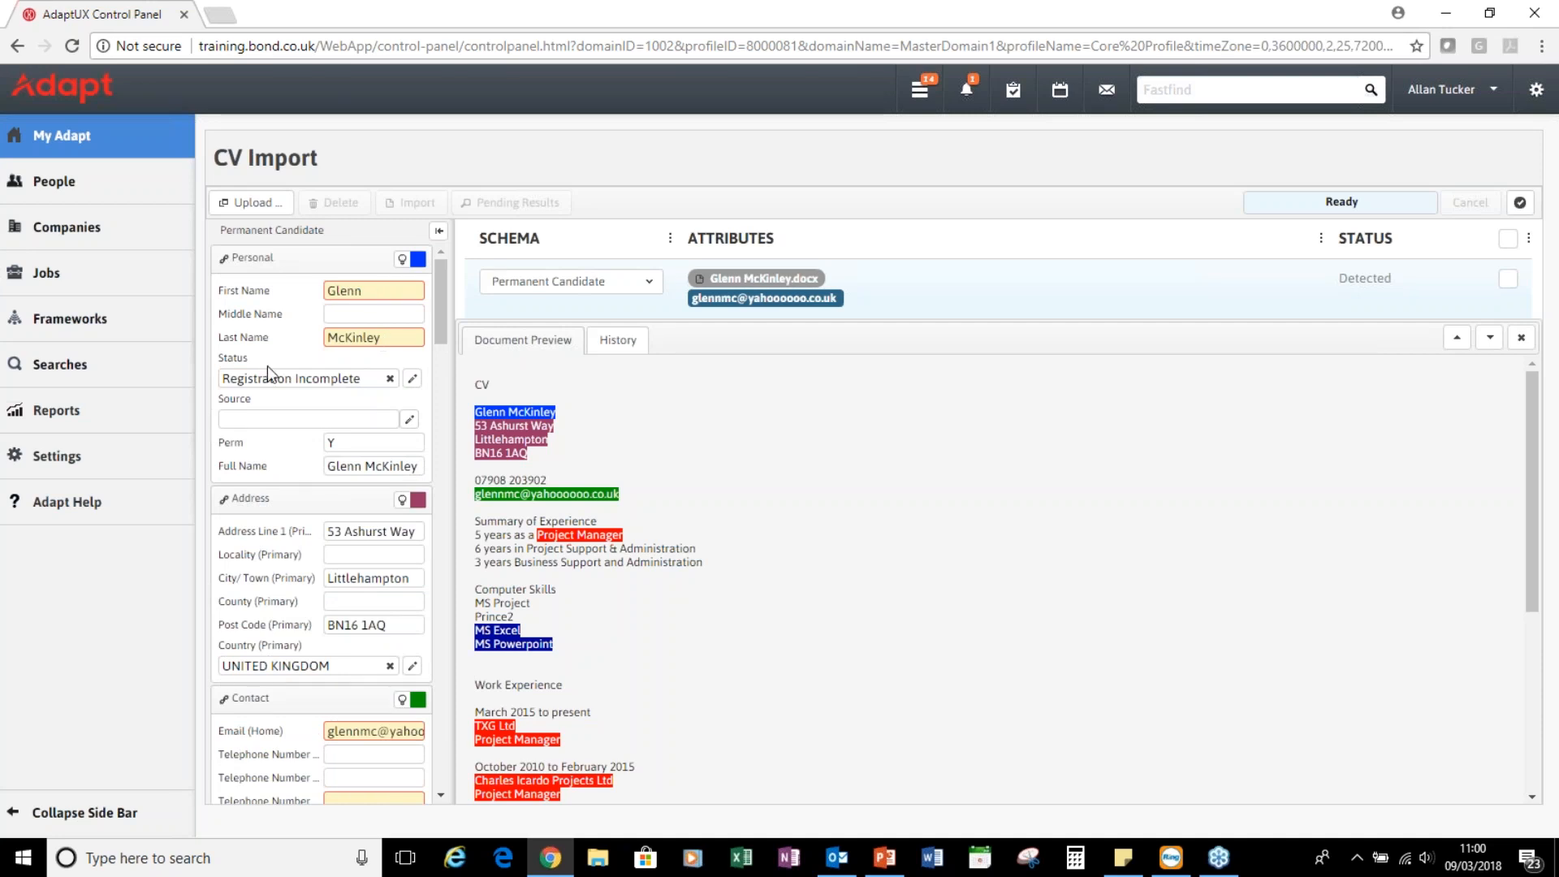
pyautogui.scroll(-1, 267, 366)
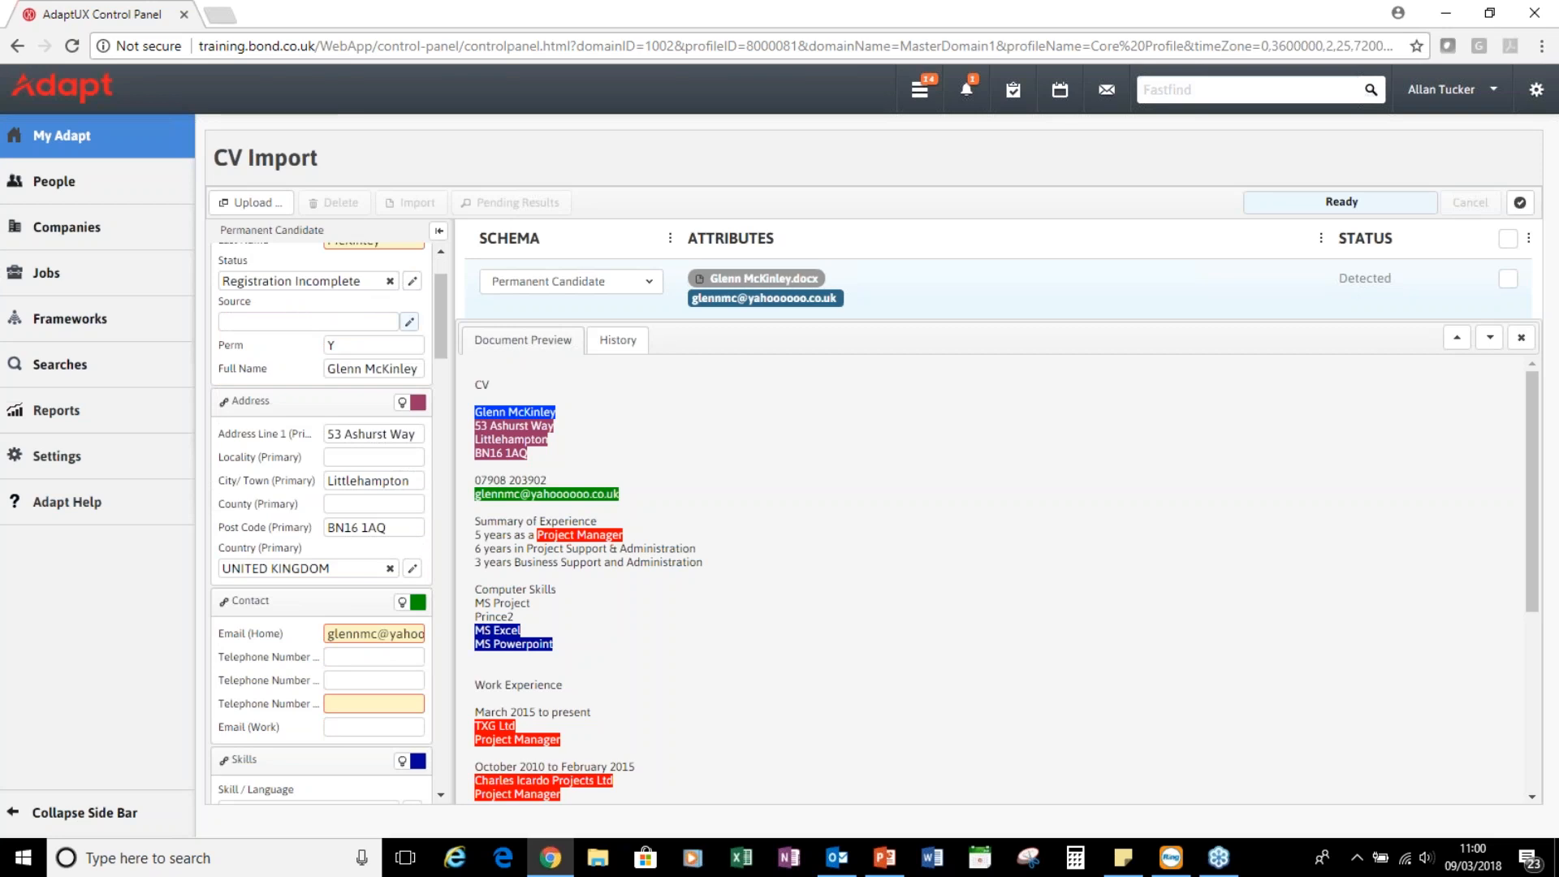
# Set the candidate's source to LinkedIn
pyautogui.click(410, 325)
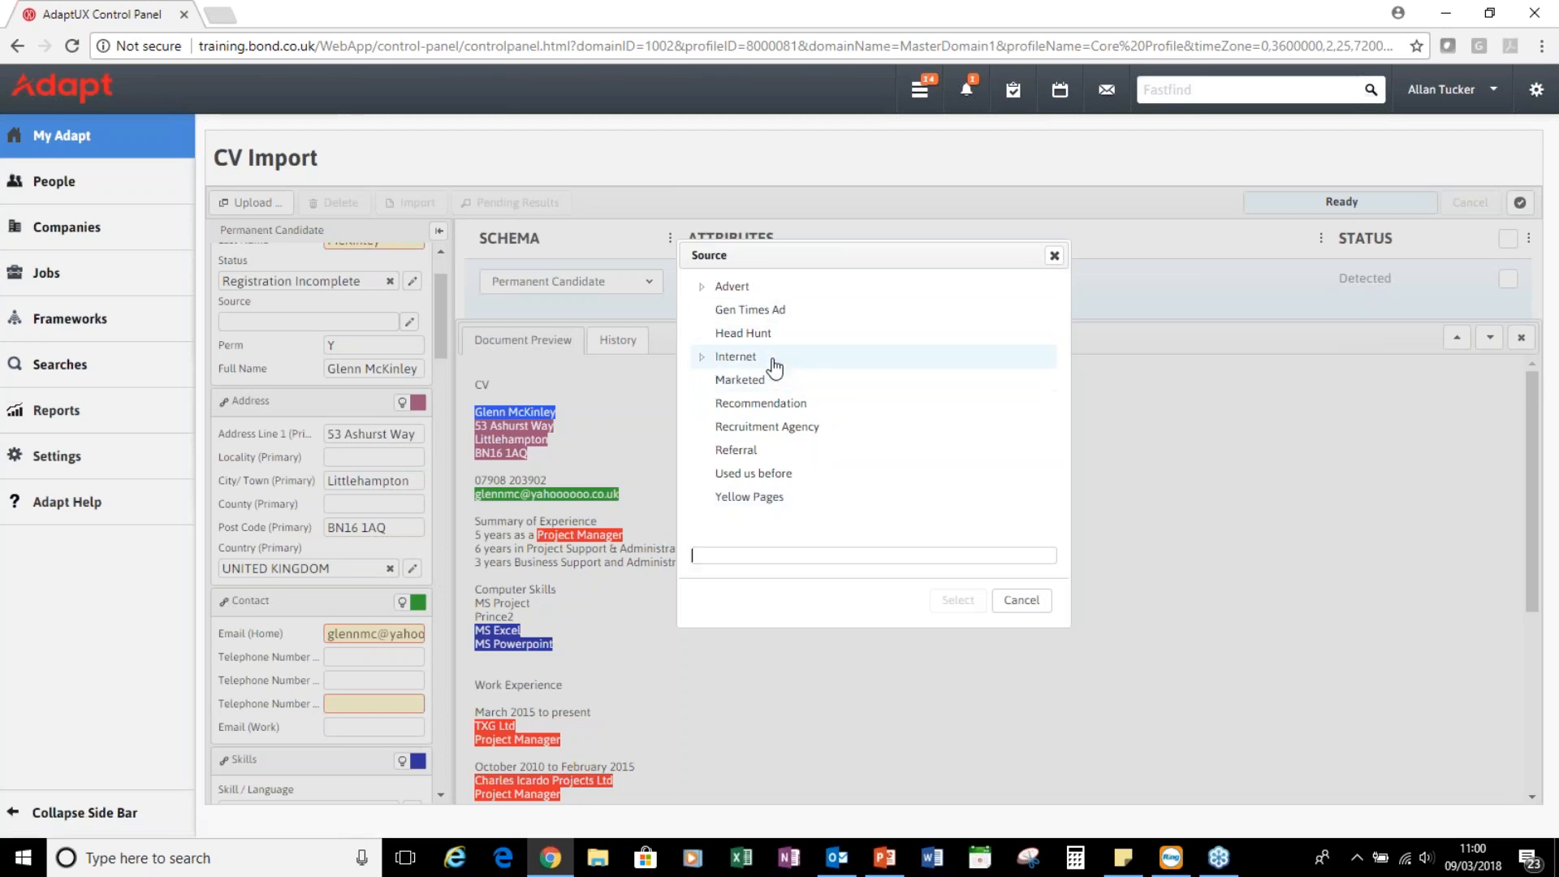
pyautogui.click(1020, 599)
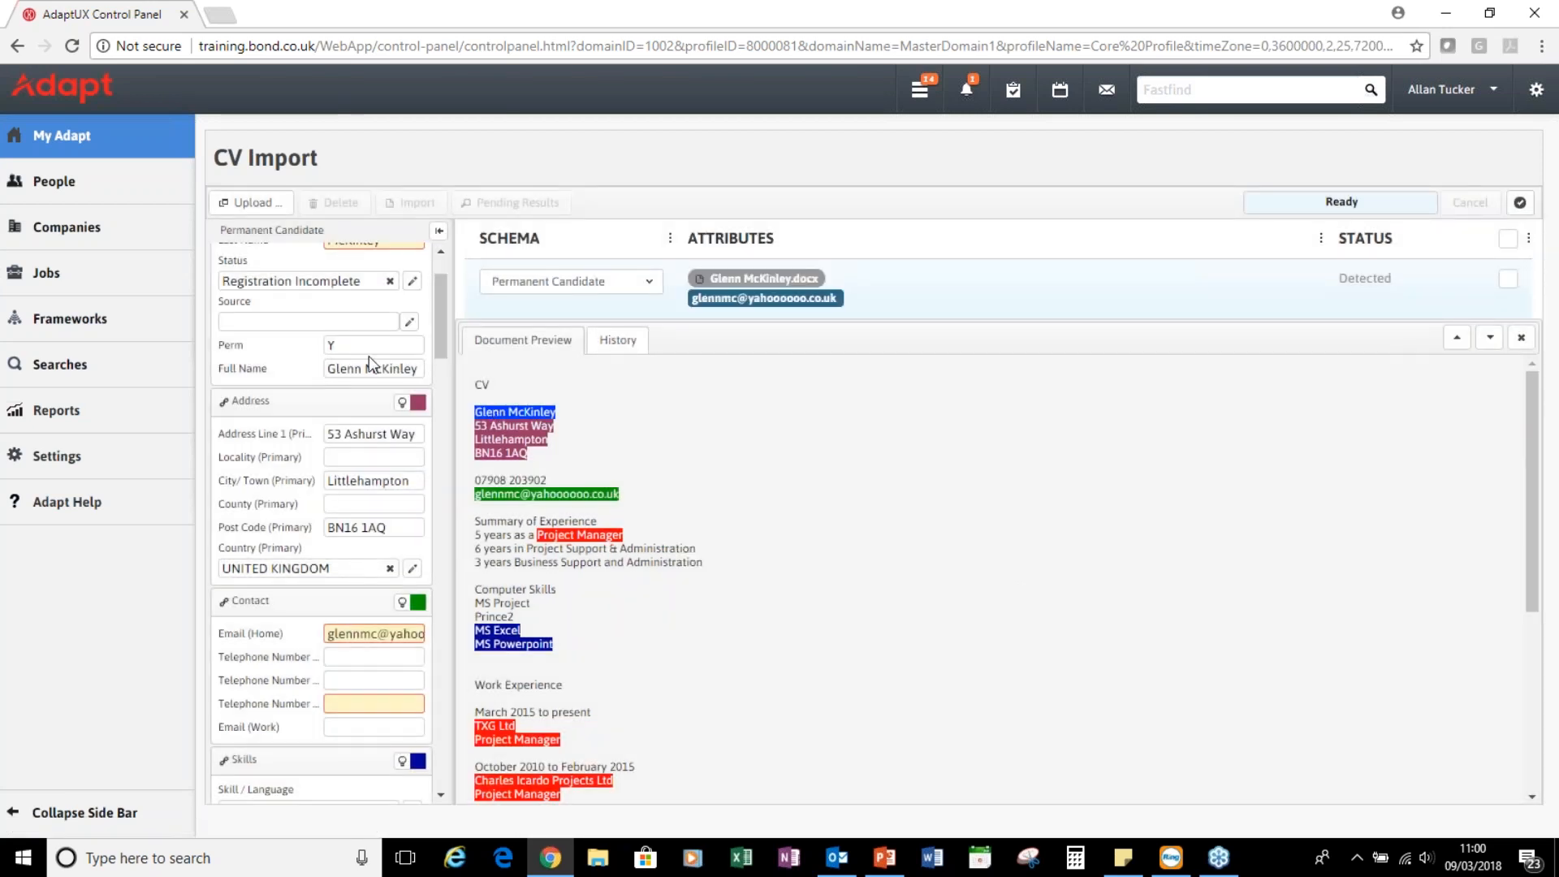
pyautogui.click(262, 322)
pyautogui.write('Linked')
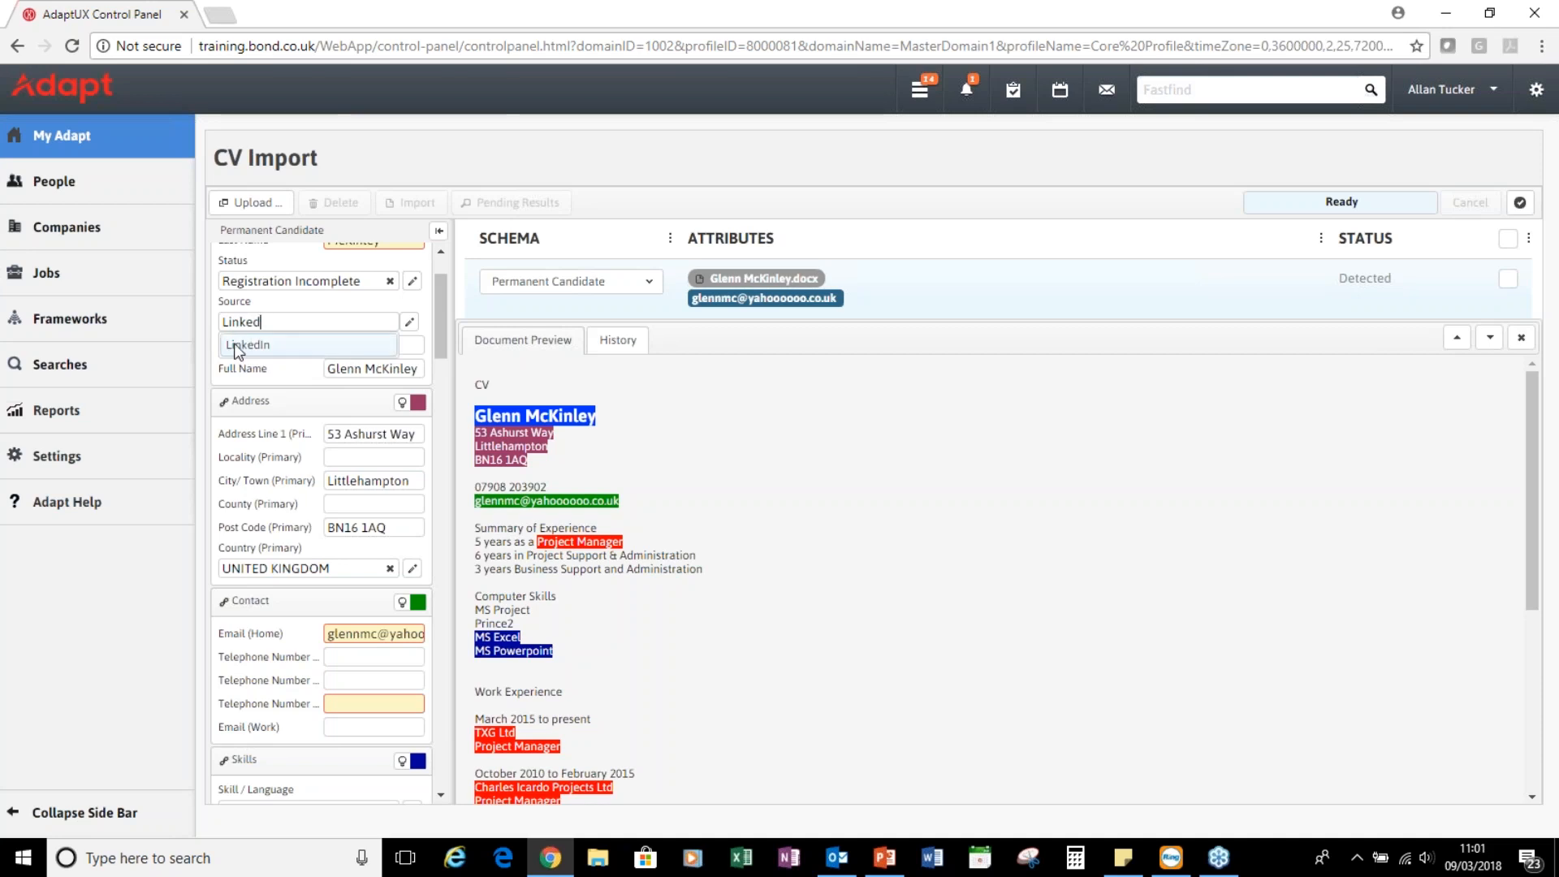
pyautogui.click(250, 343)
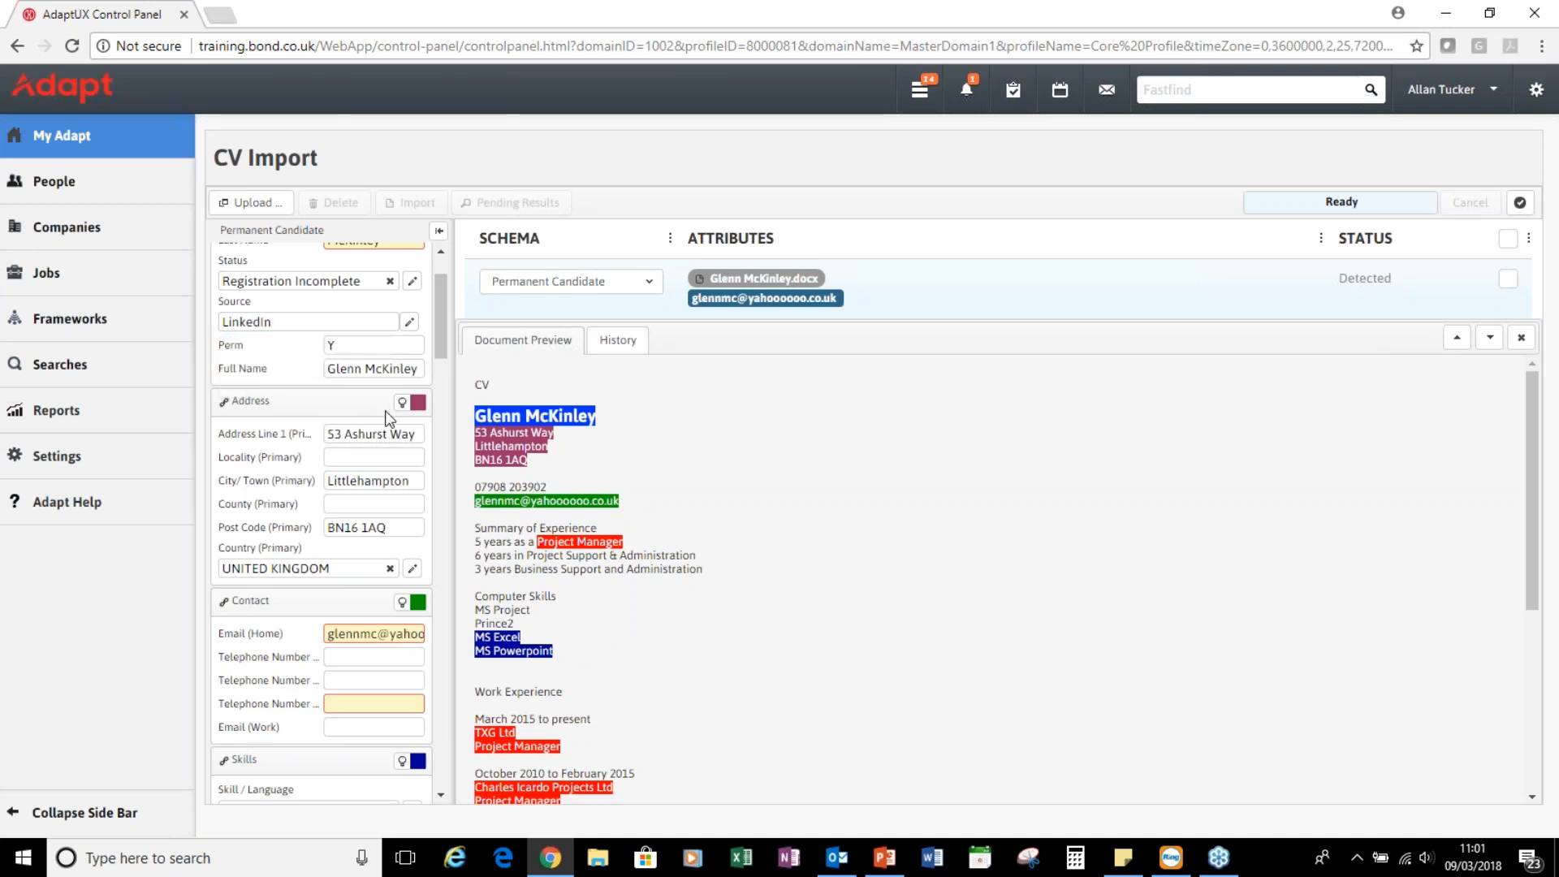
pyautogui.scroll(-1, 325, 451)
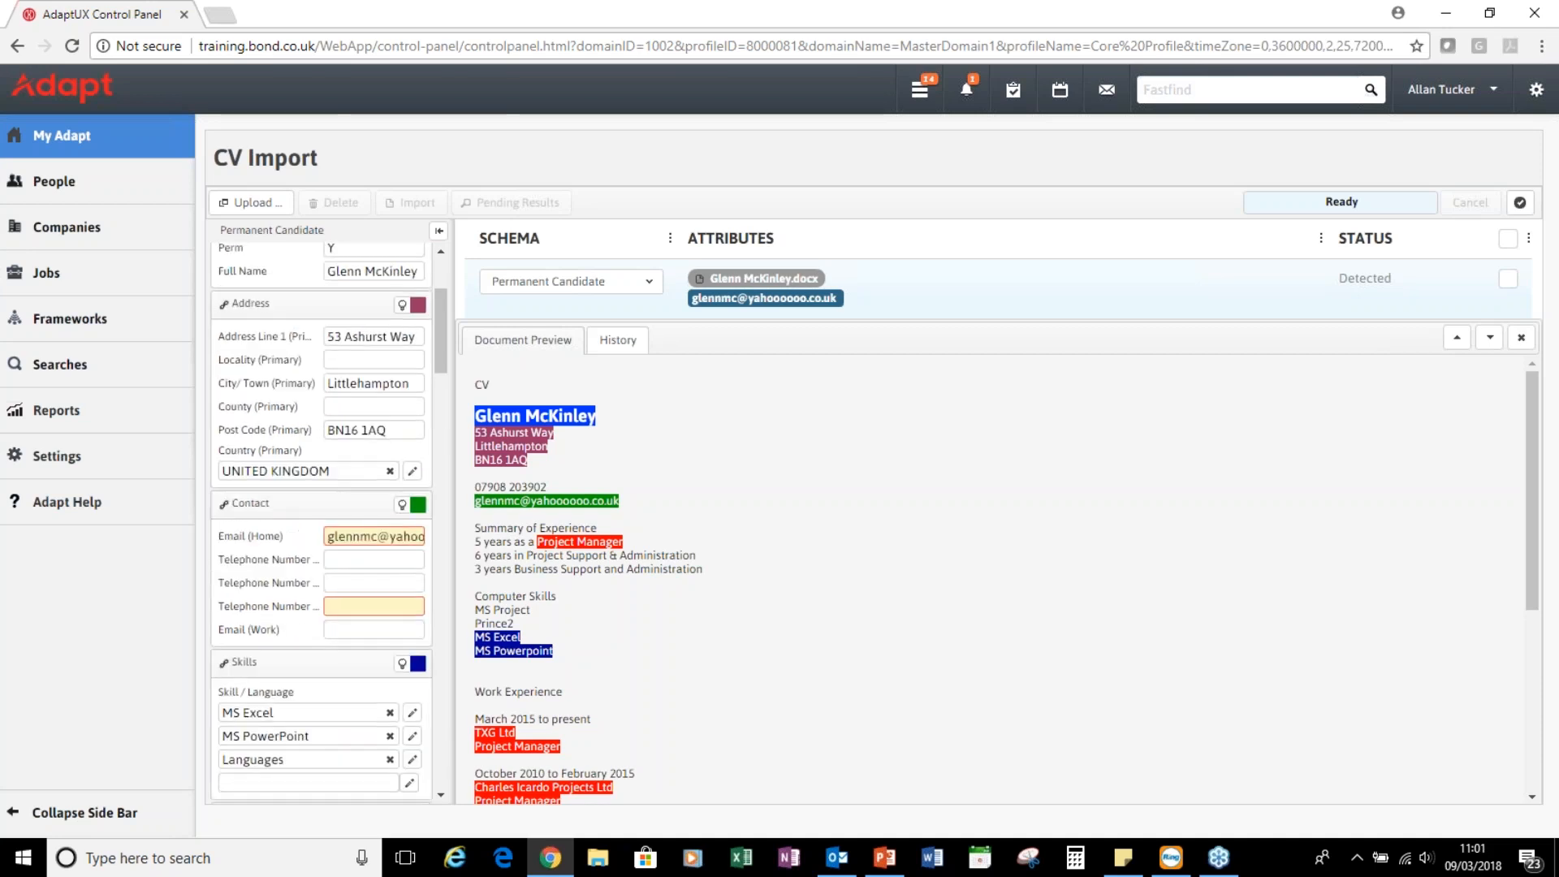
pyautogui.click(366, 363)
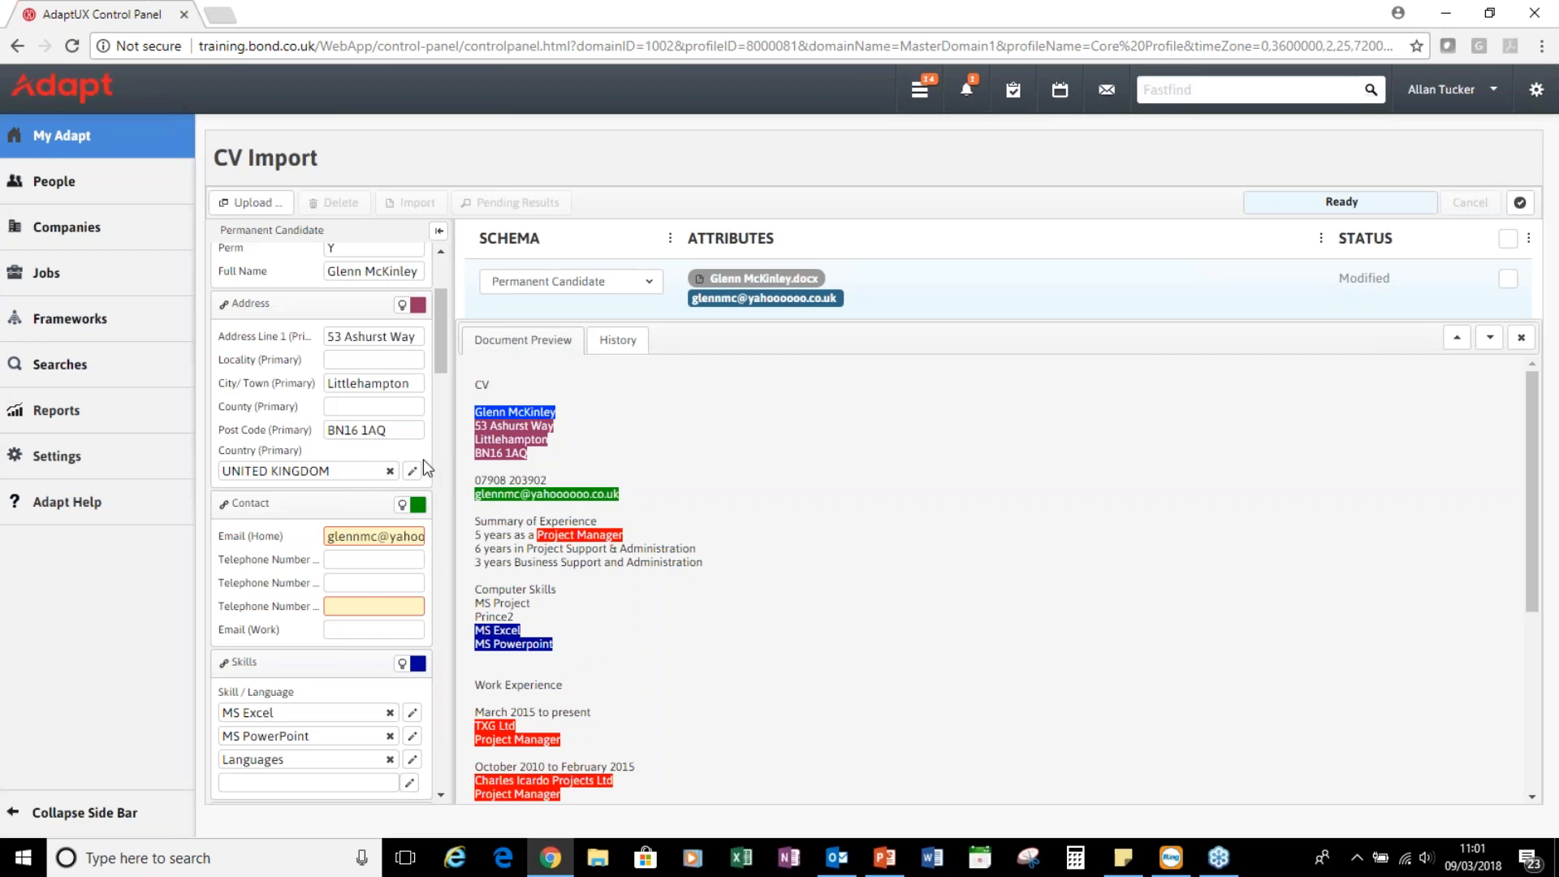
# Tag the phone number in the CV preview as the candidate's telephone number
pyautogui.scroll(-2, 417, 517)
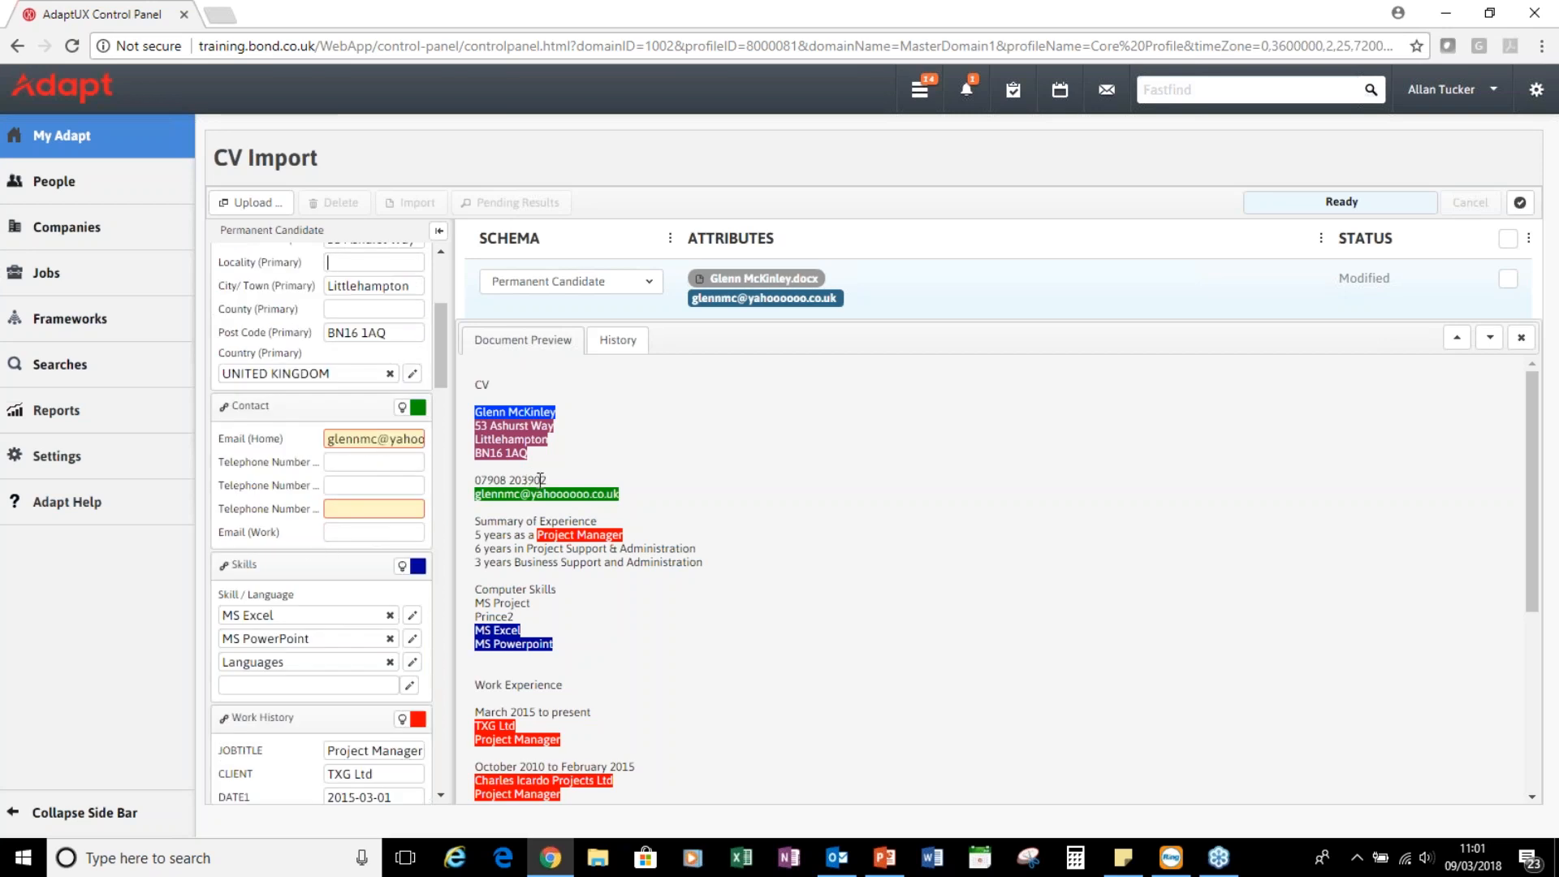
pyautogui.moveTo(547, 480); pyautogui.dragTo(374, 508)
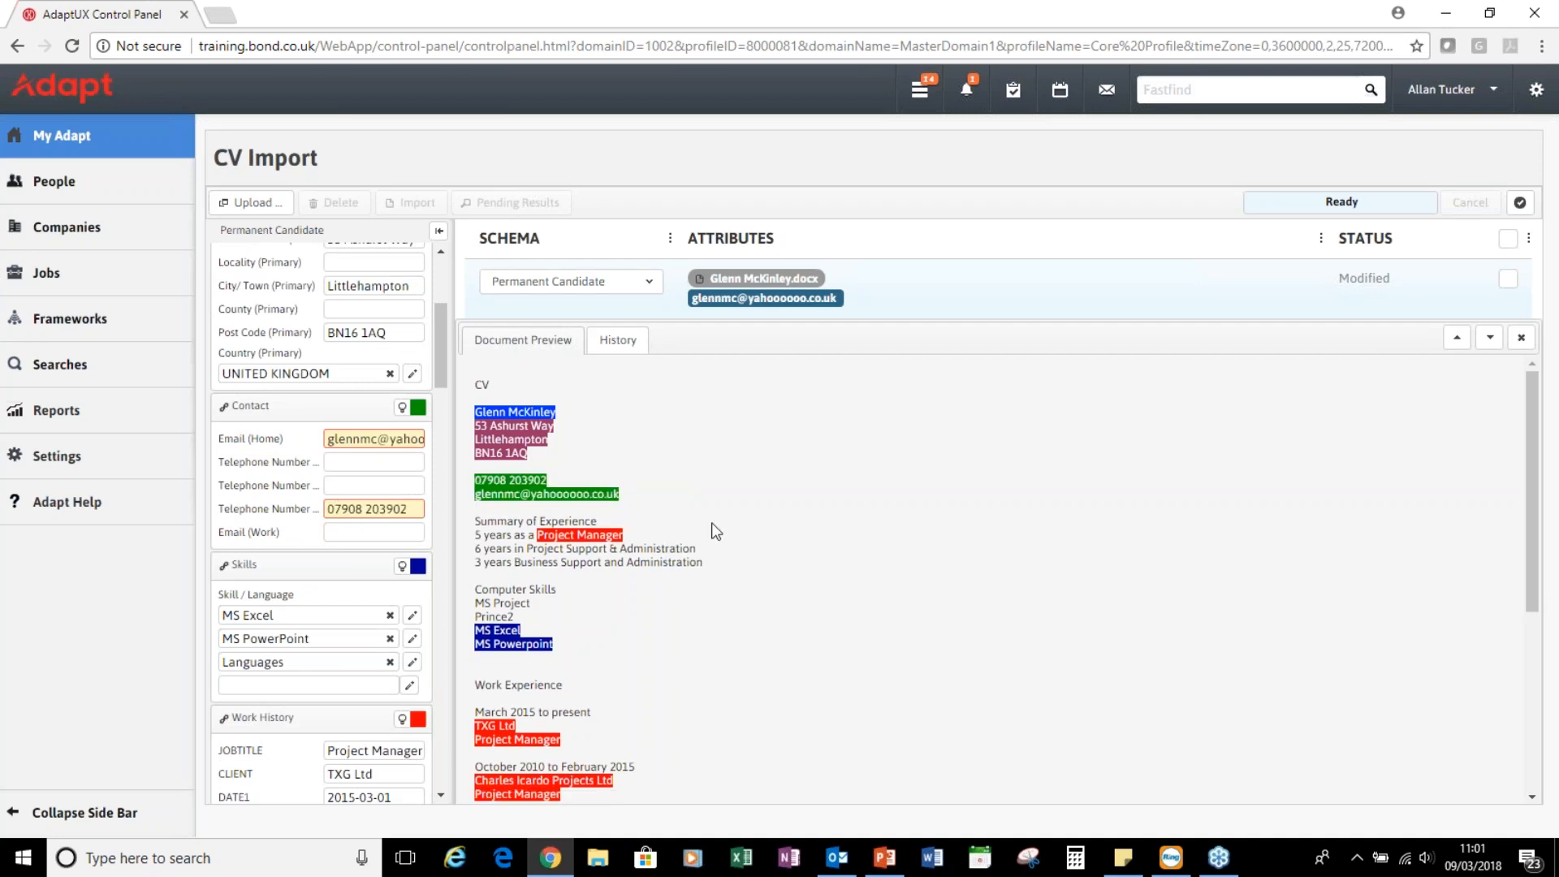
pyautogui.scroll(-3, 334, 554)
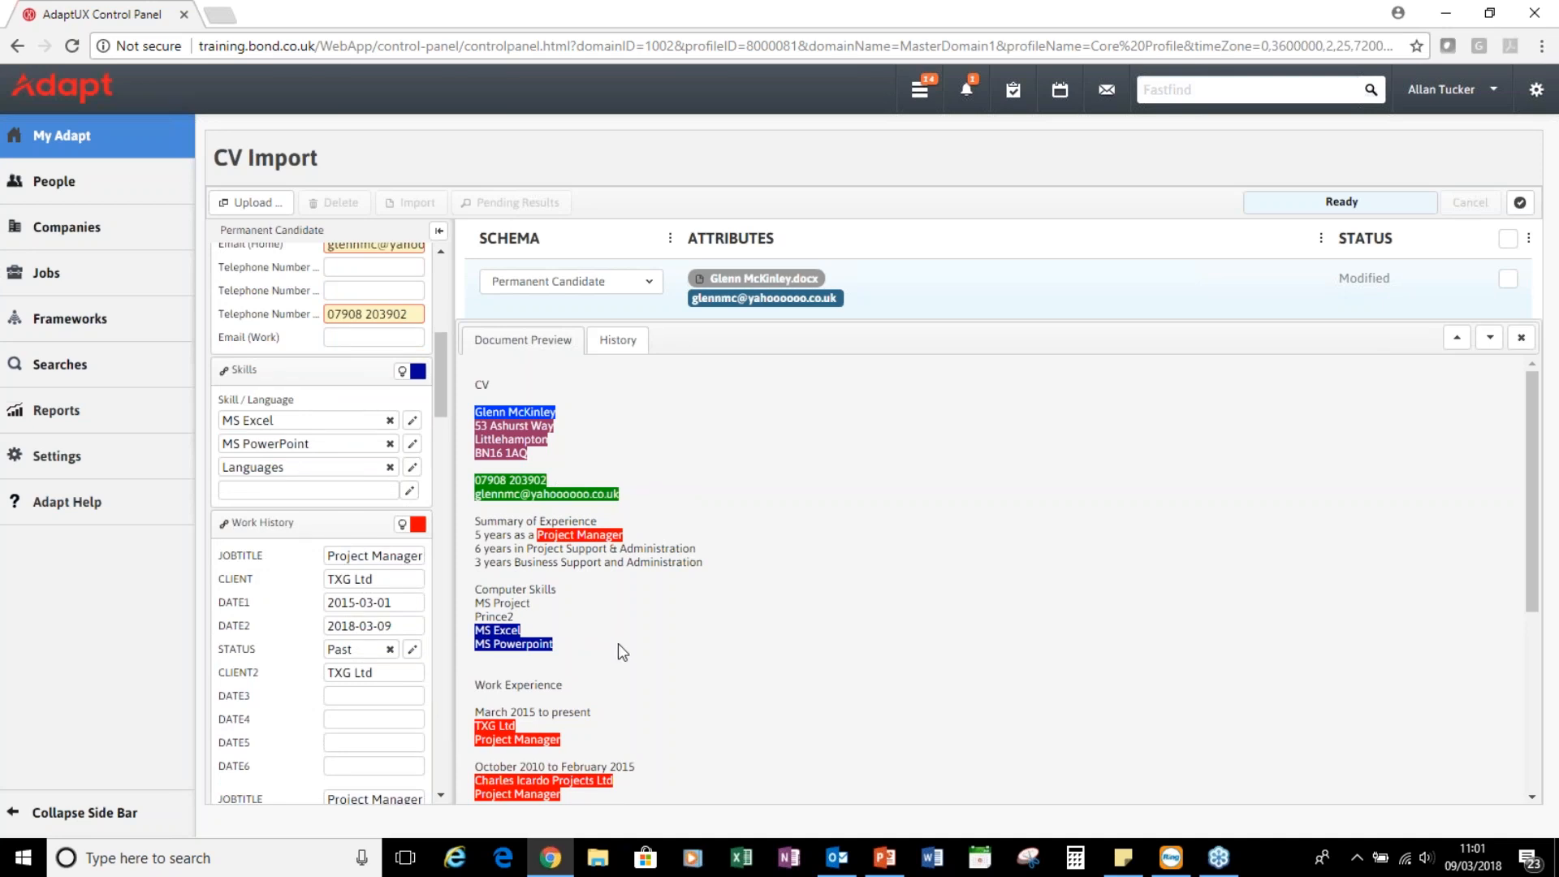
# Add Customer Service to the candidate's skills
pyautogui.click(321, 491)
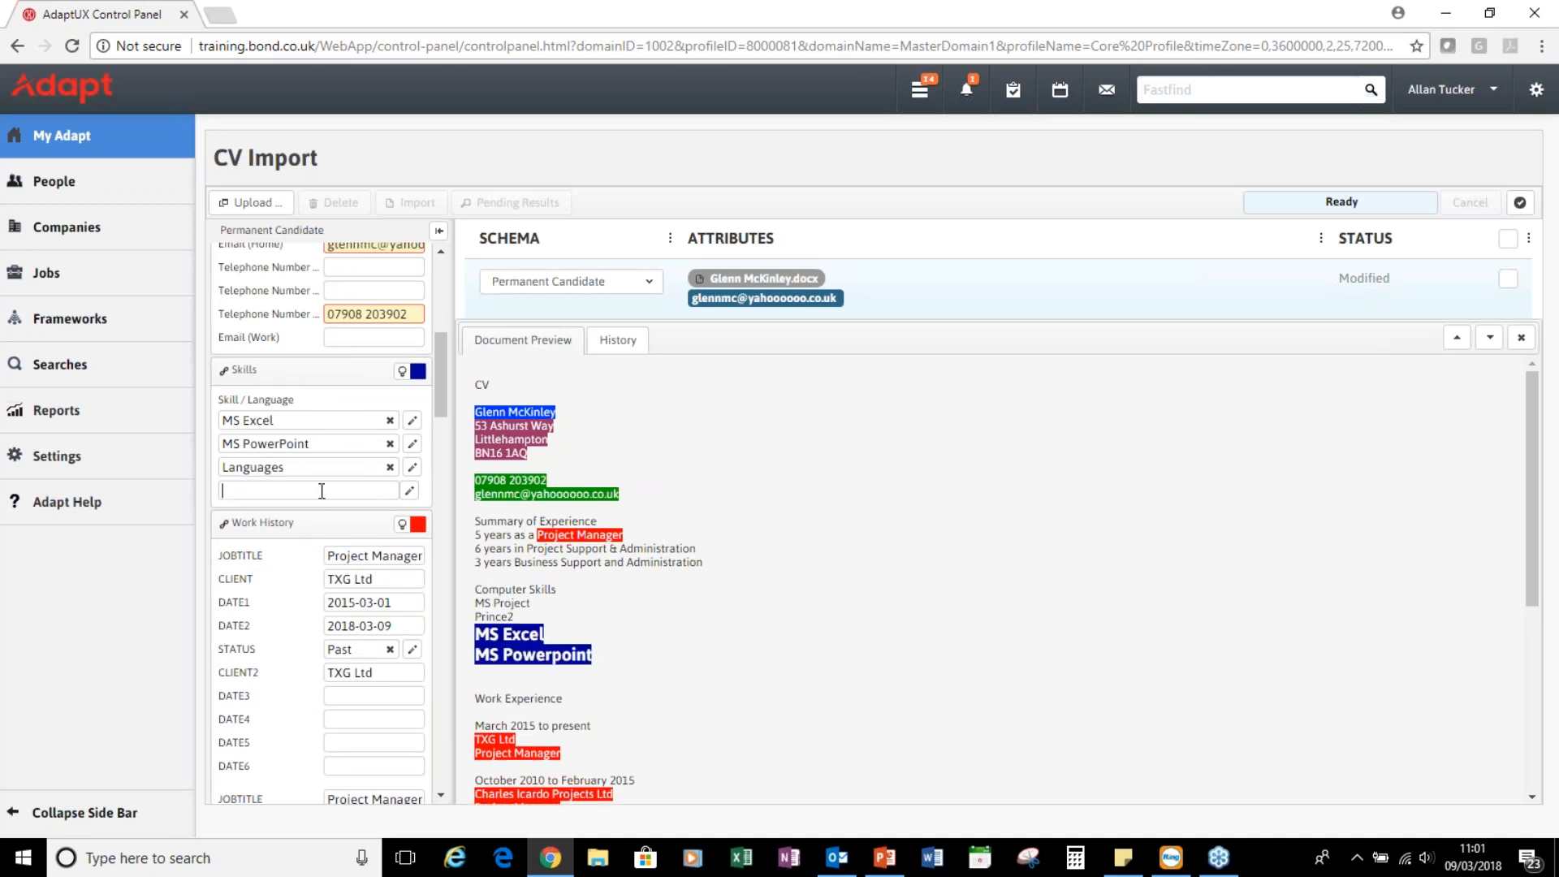
pyautogui.write('cus')
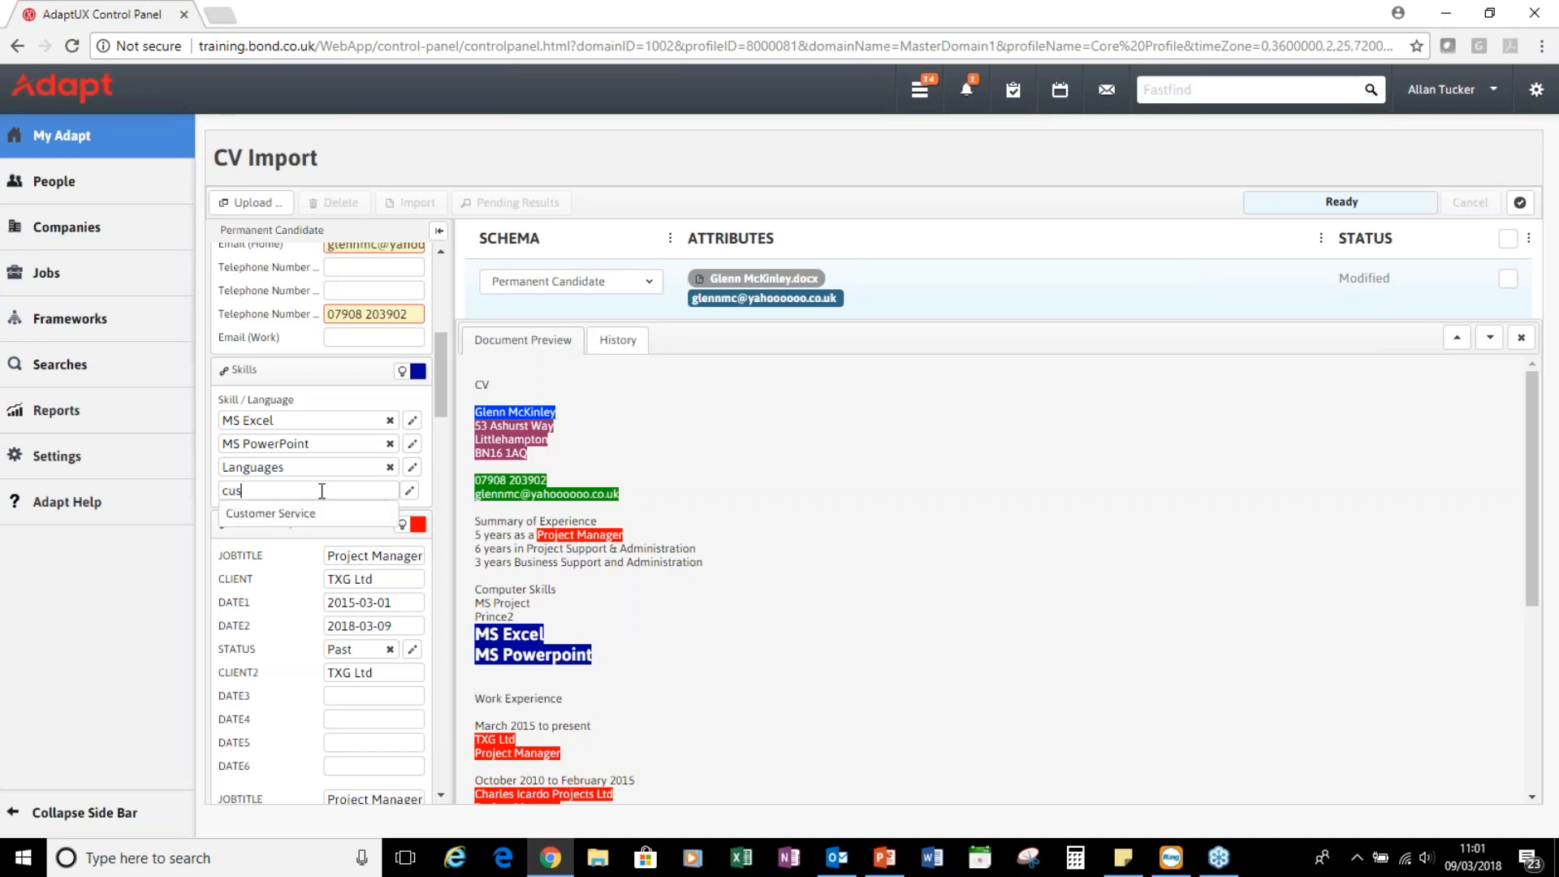
pyautogui.write('tome')
pyautogui.click(320, 514)
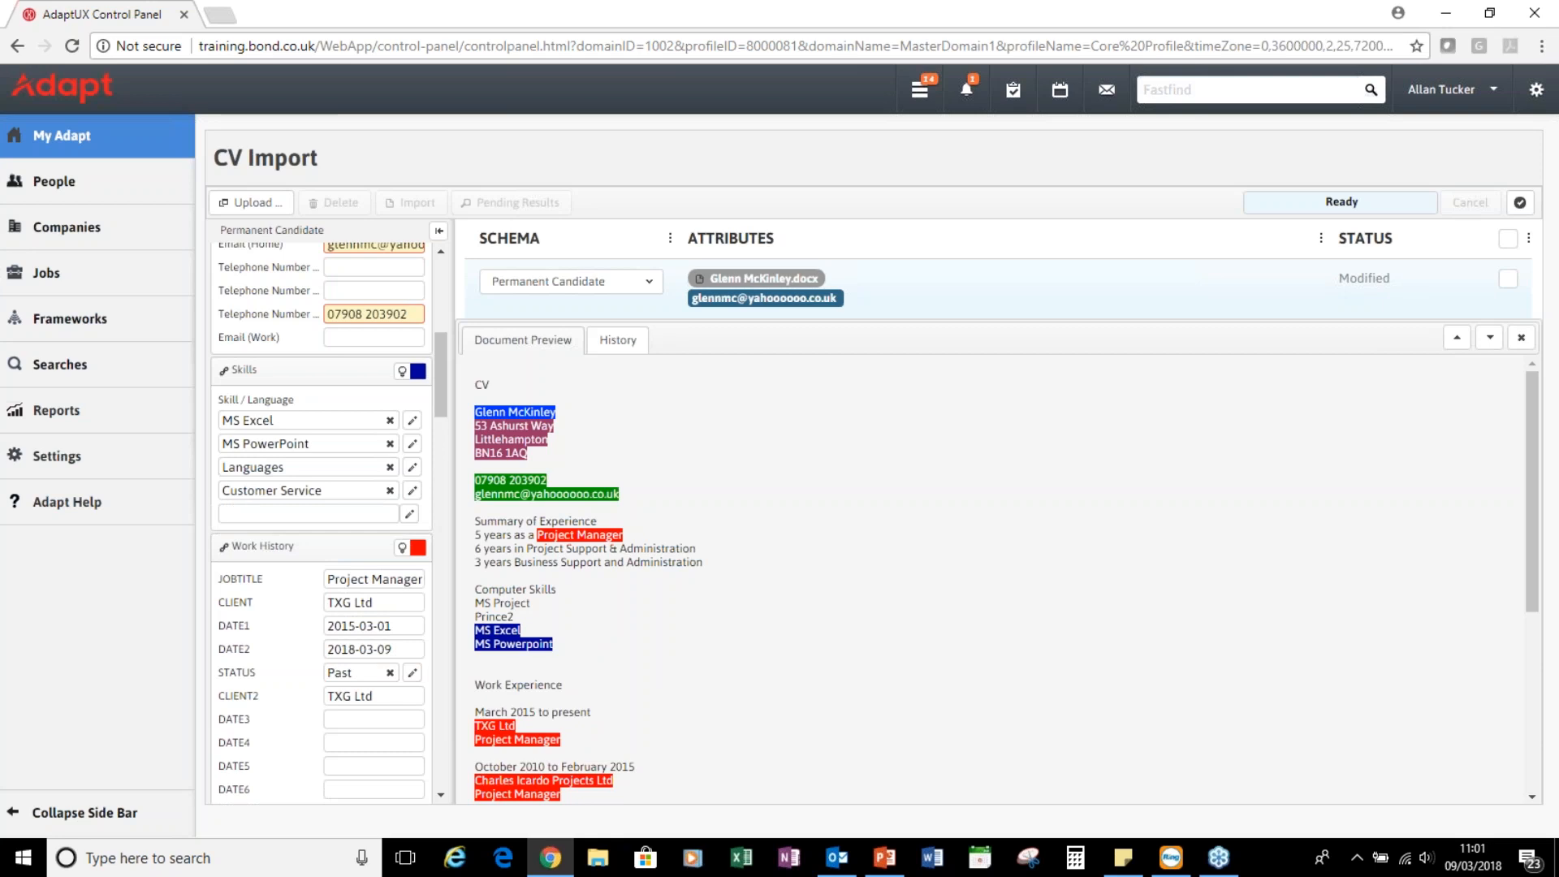
# Clear the mistyped skill text and remove the Languages skill
pyautogui.write('manager, proj')
pyautogui.press('BackSpace')
pyautogui.press('BackSpace')
pyautogui.press('BackSpace')
pyautogui.press('BackSpace')
pyautogui.press('BackSpace')
pyautogui.press('BackSpace')
pyautogui.press('BackSpace')
pyautogui.press('BackSpace')
pyautogui.press('BackSpace')
pyautogui.press('BackSpace')
pyautogui.press('BackSpace')
pyautogui.press('BackSpace')
pyautogui.press('BackSpace')
pyautogui.click(390, 467)
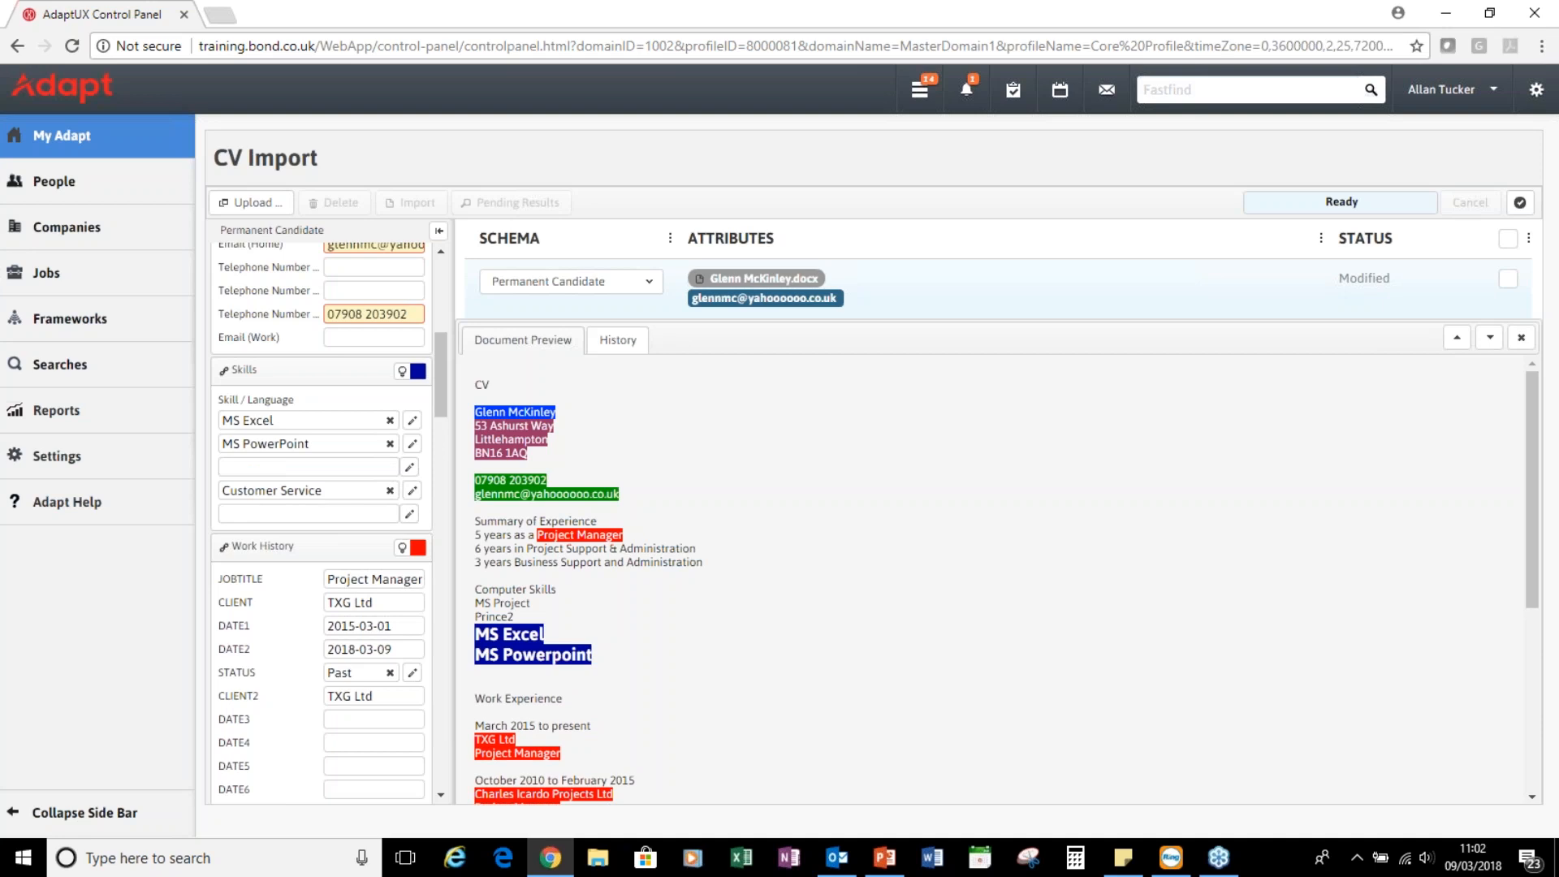
pyautogui.click(321, 490)
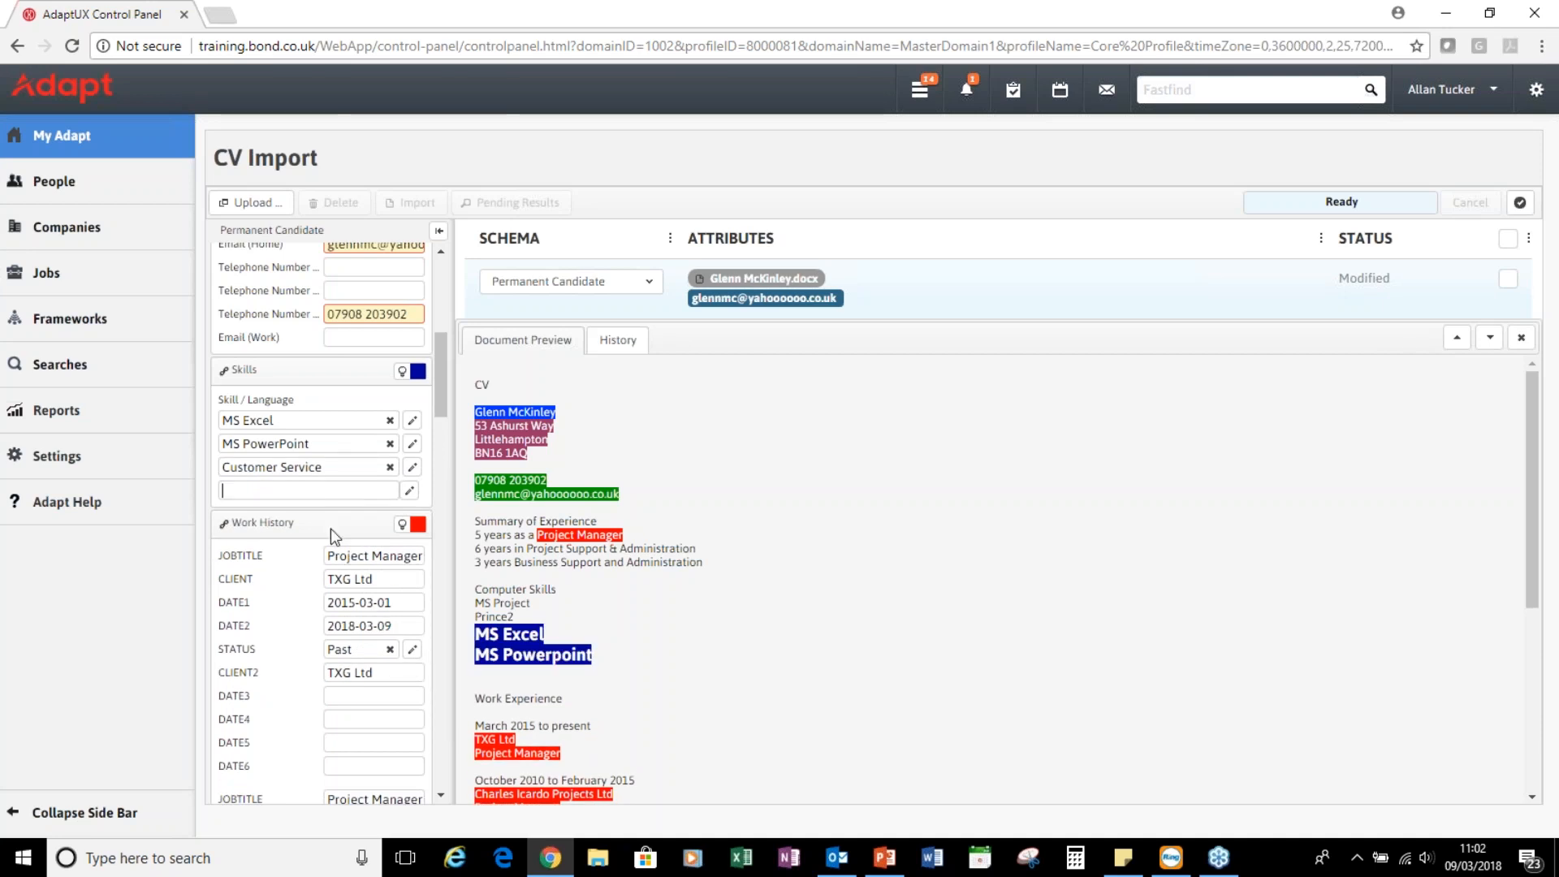
pyautogui.scroll(-2, 331, 539)
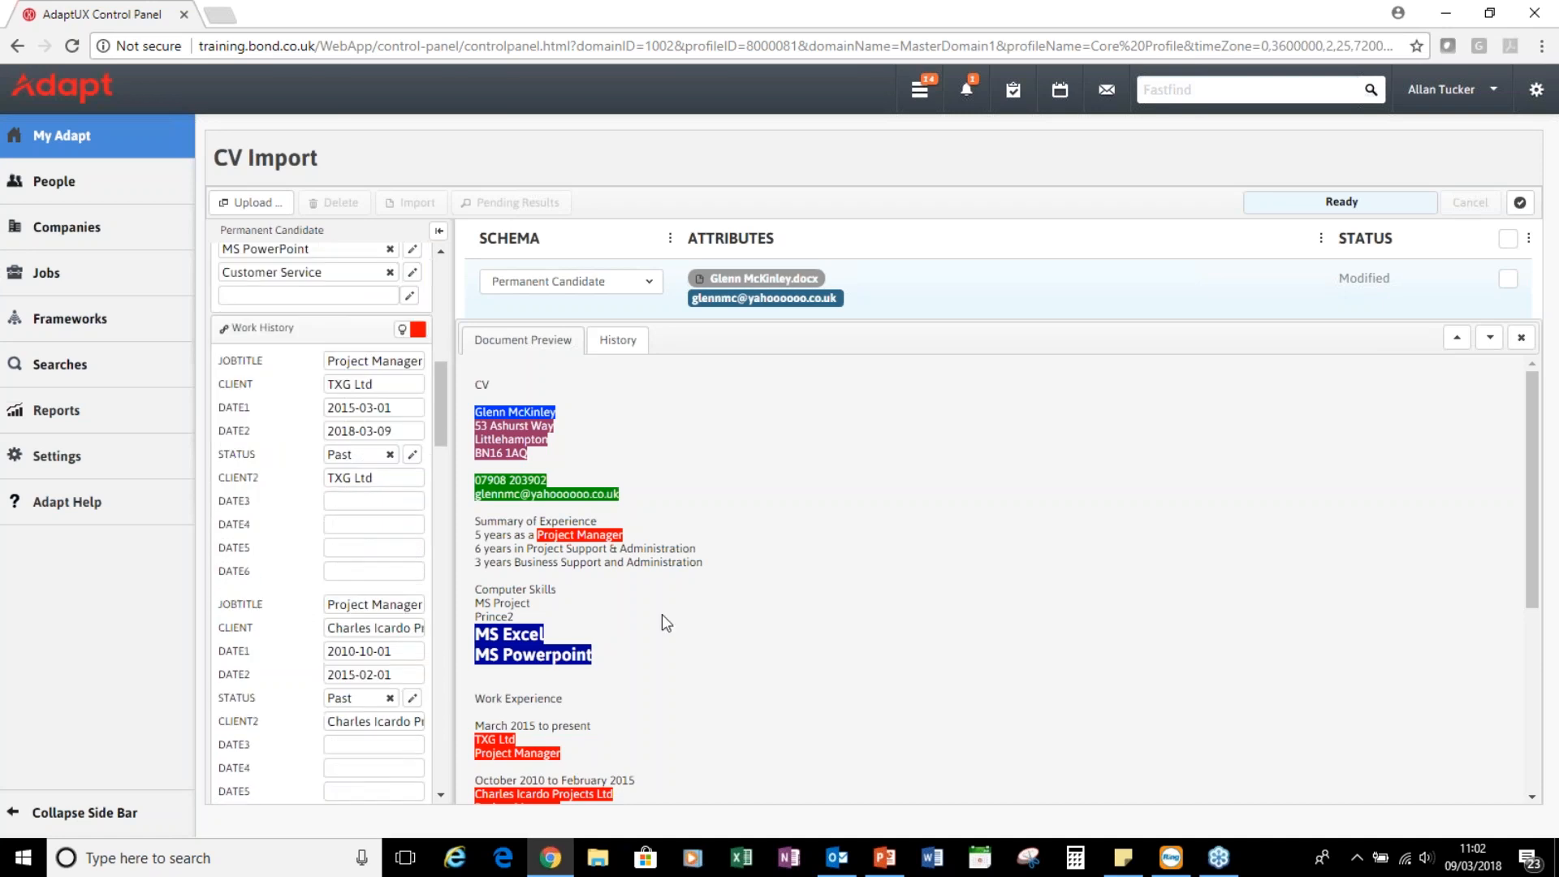
pyautogui.scroll(-1, 662, 617)
pyautogui.scroll(-4, 663, 623)
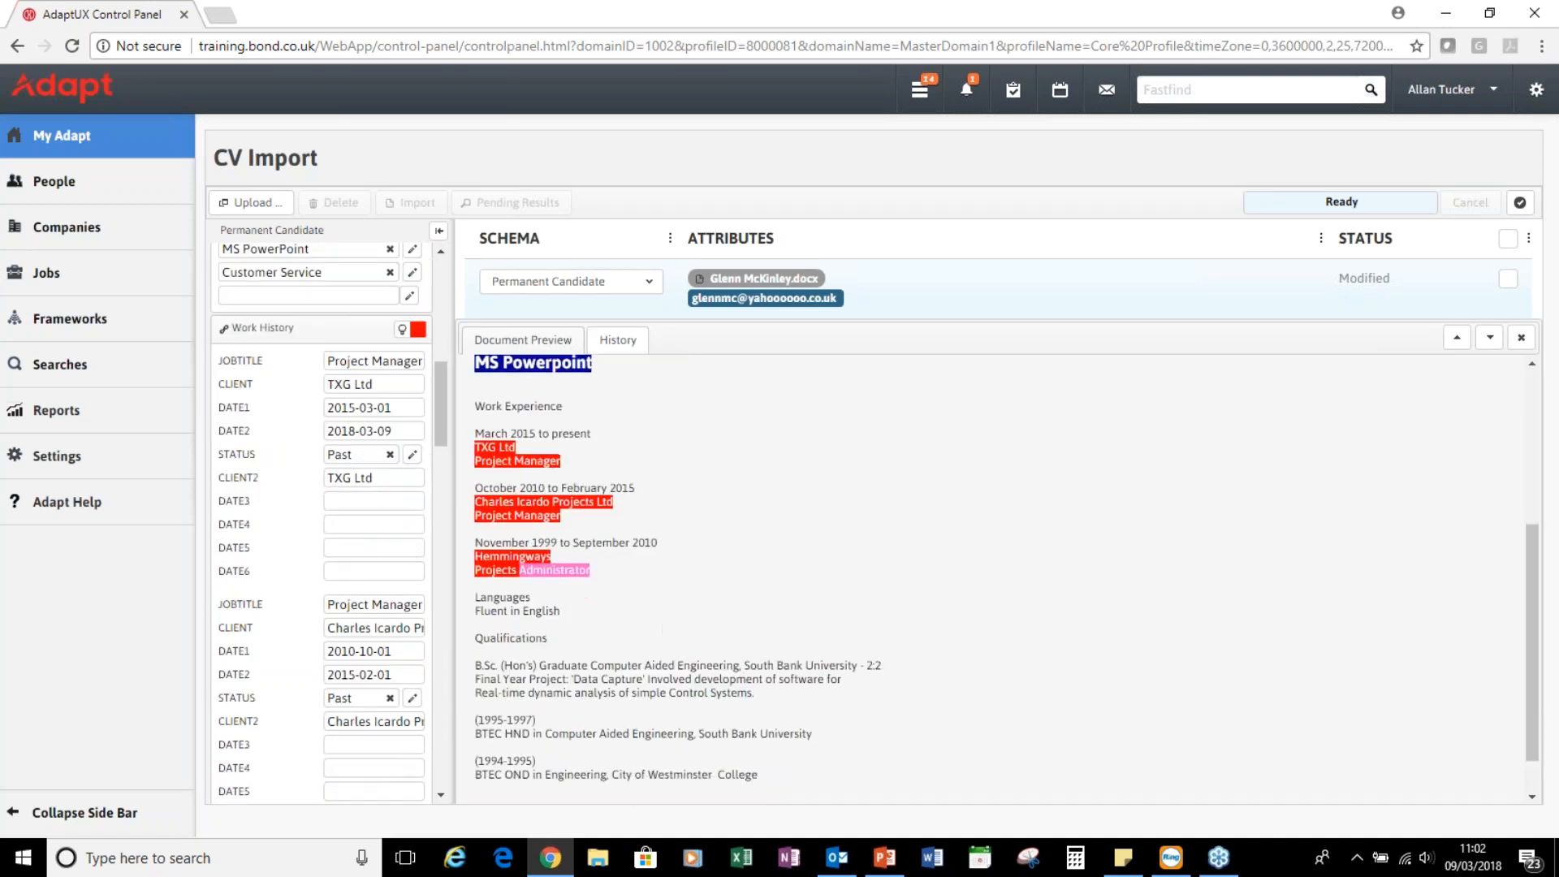
# Delete the TXG Ltd job's end date and change its status from Past to Current
pyautogui.click(396, 431)
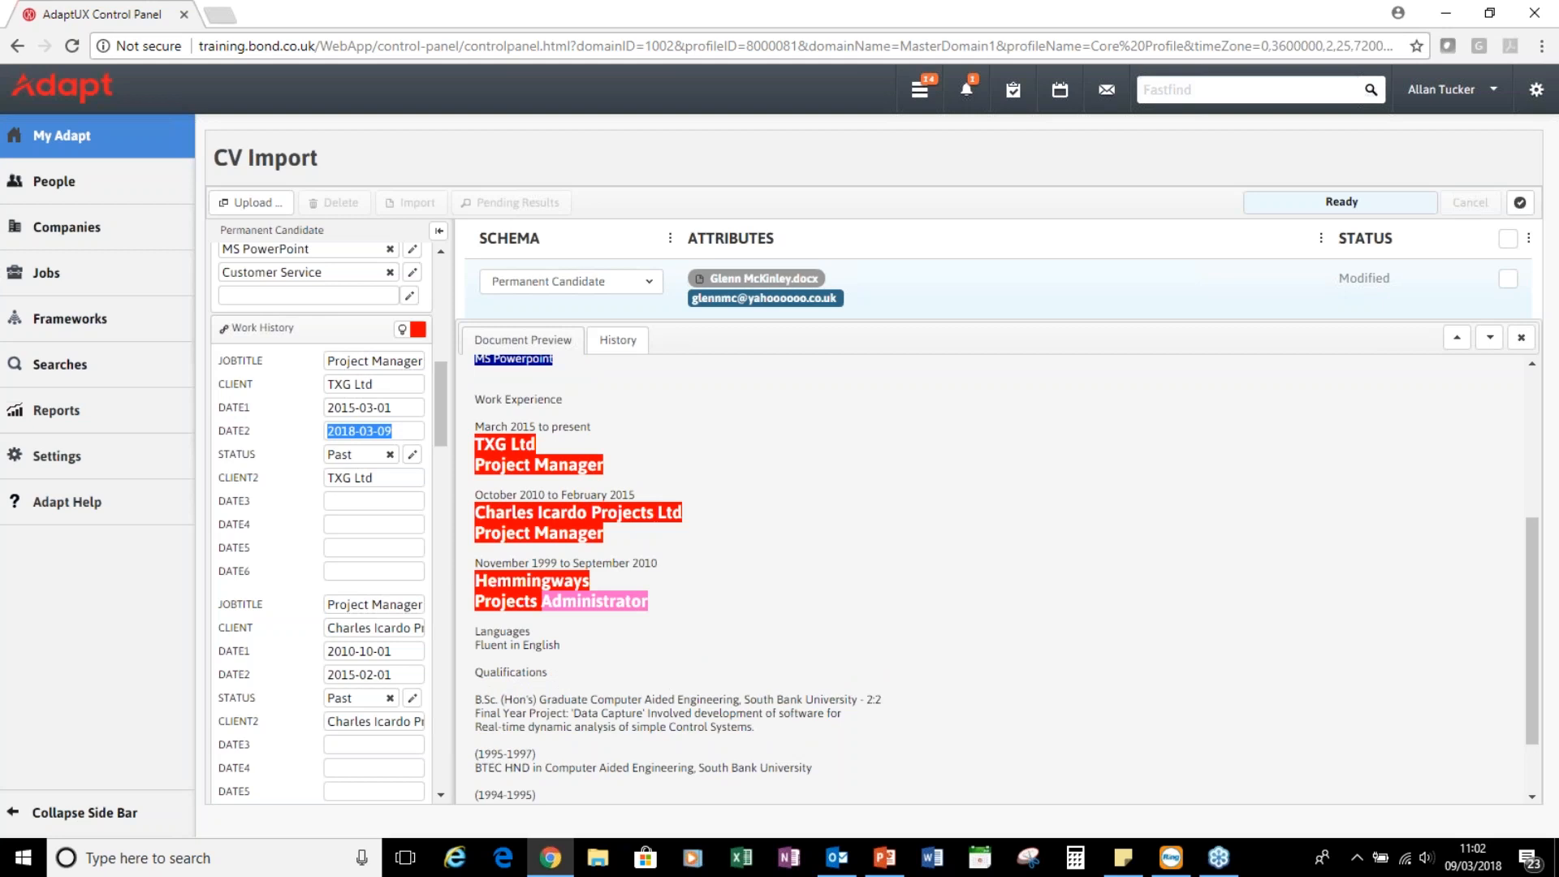
pyautogui.press('BackSpace')
pyautogui.click(390, 454)
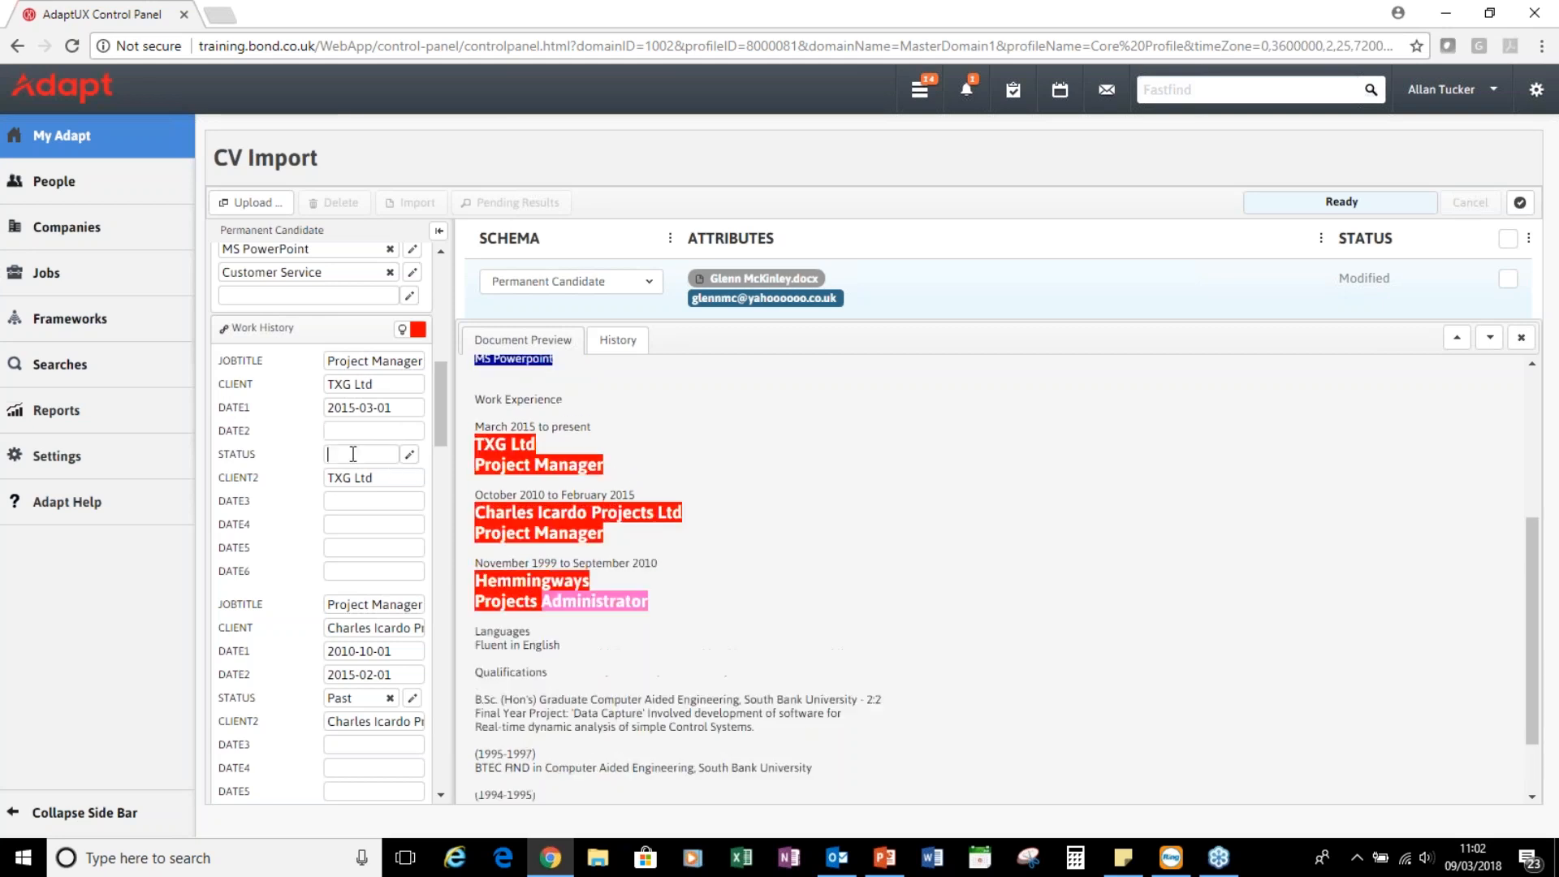
pyautogui.click(411, 460)
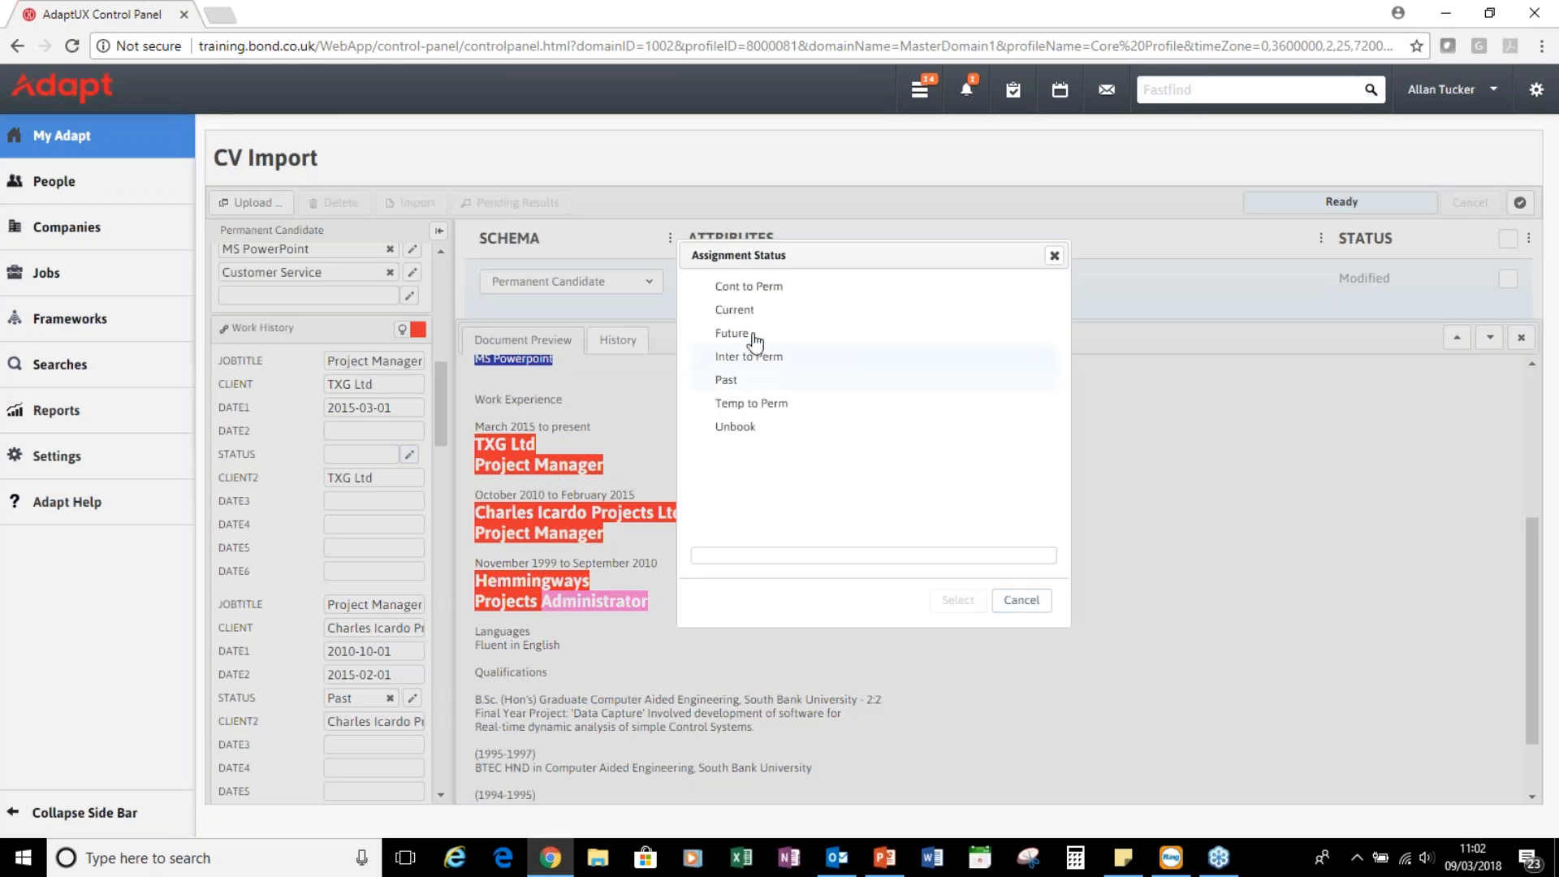
pyautogui.doubleClick(746, 305)
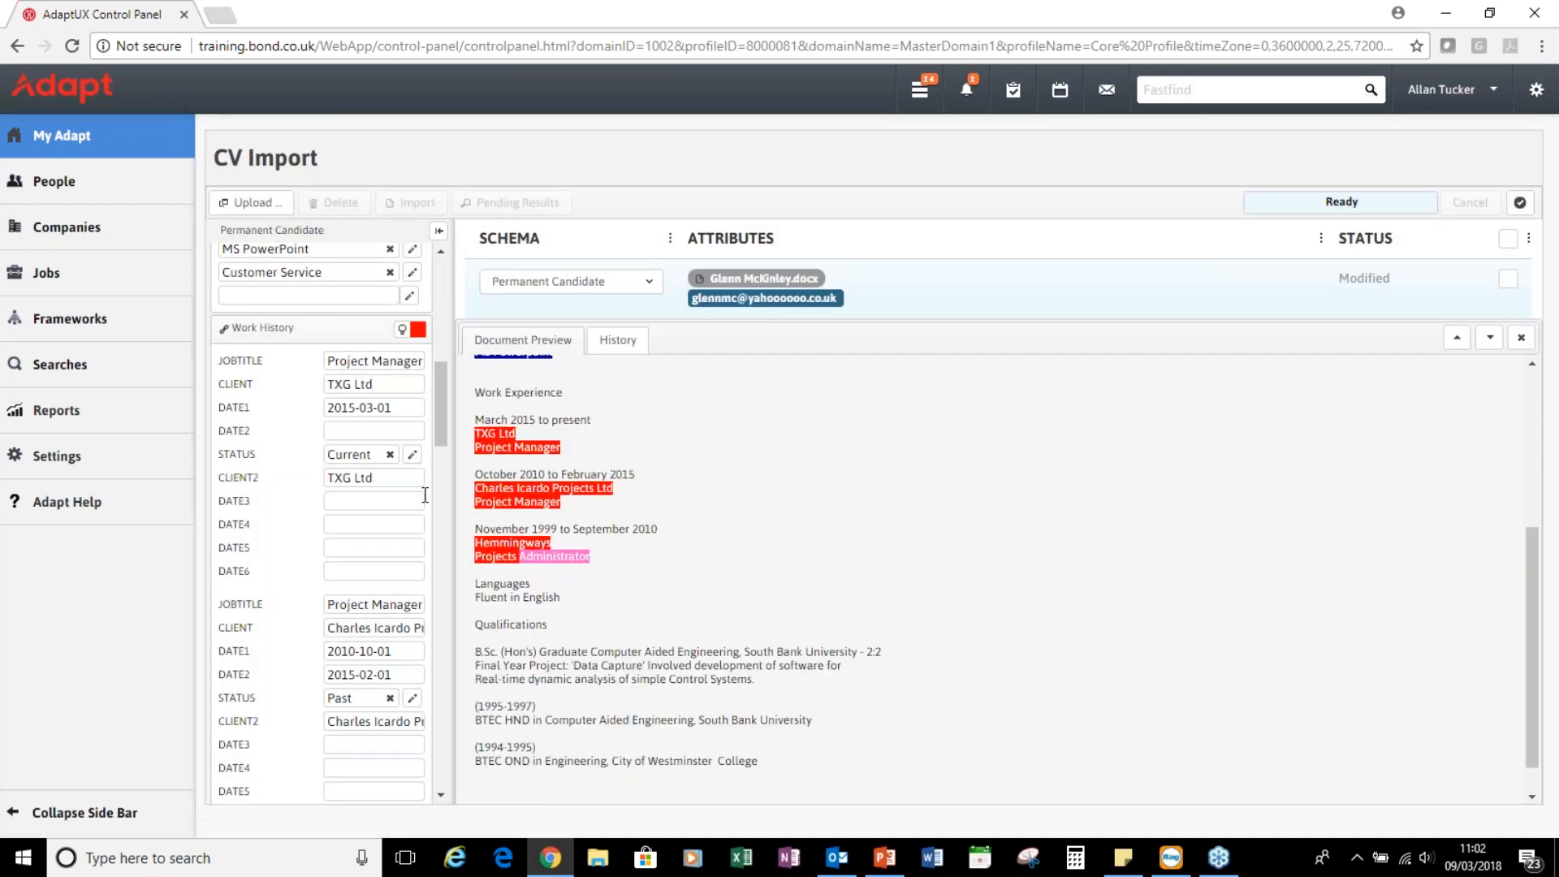
pyautogui.scroll(-4, 416, 522)
pyautogui.scroll(-7, 361, 541)
pyautogui.scroll(-8, 359, 541)
pyautogui.scroll(-8, 359, 539)
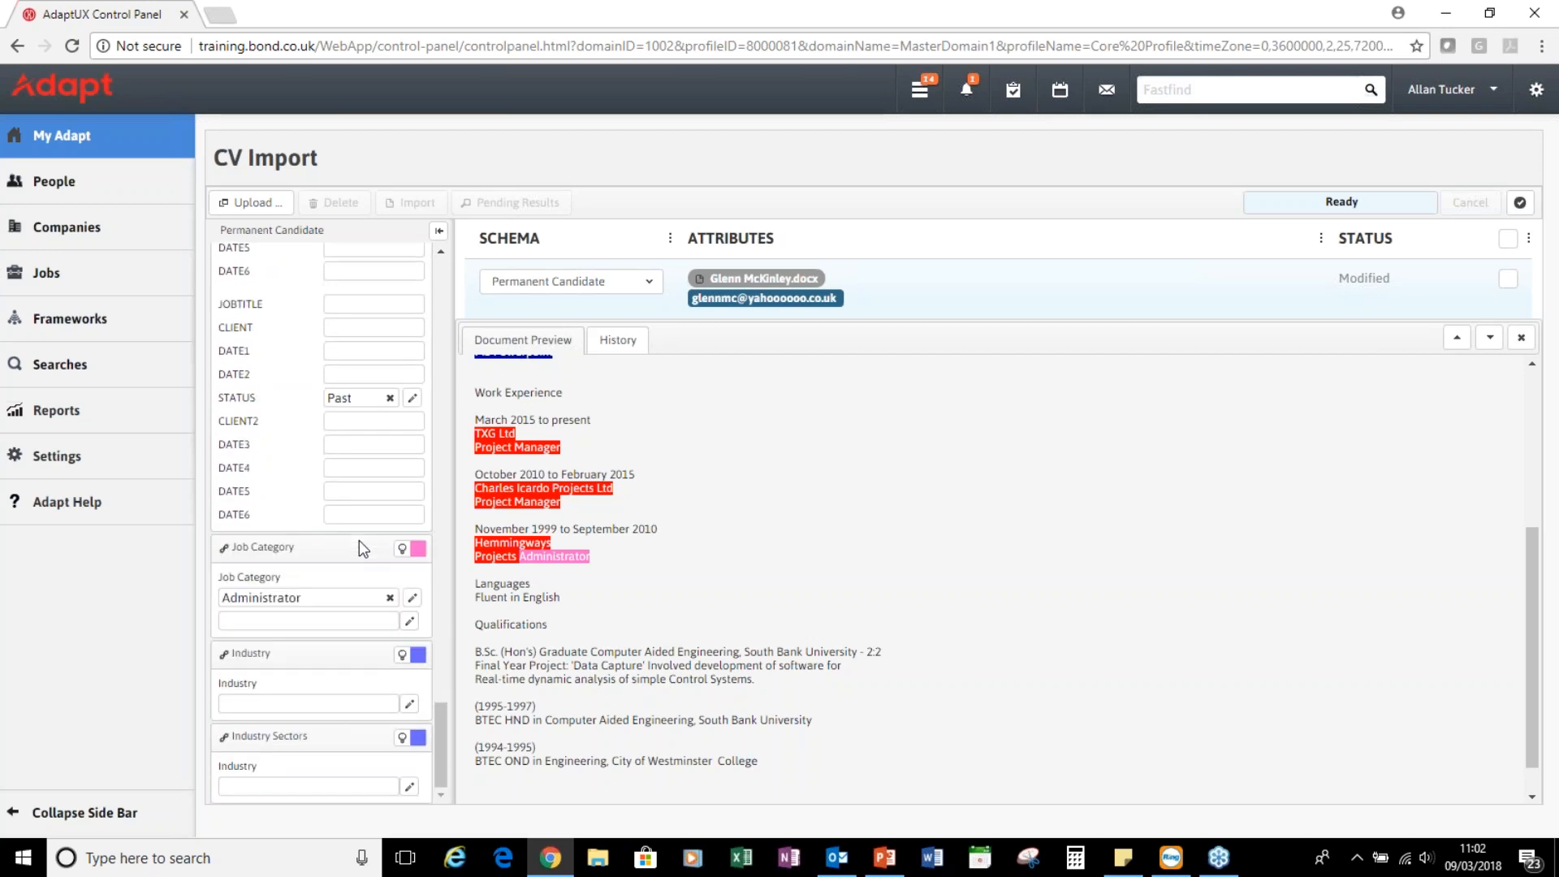
pyautogui.scroll(1, 721, 630)
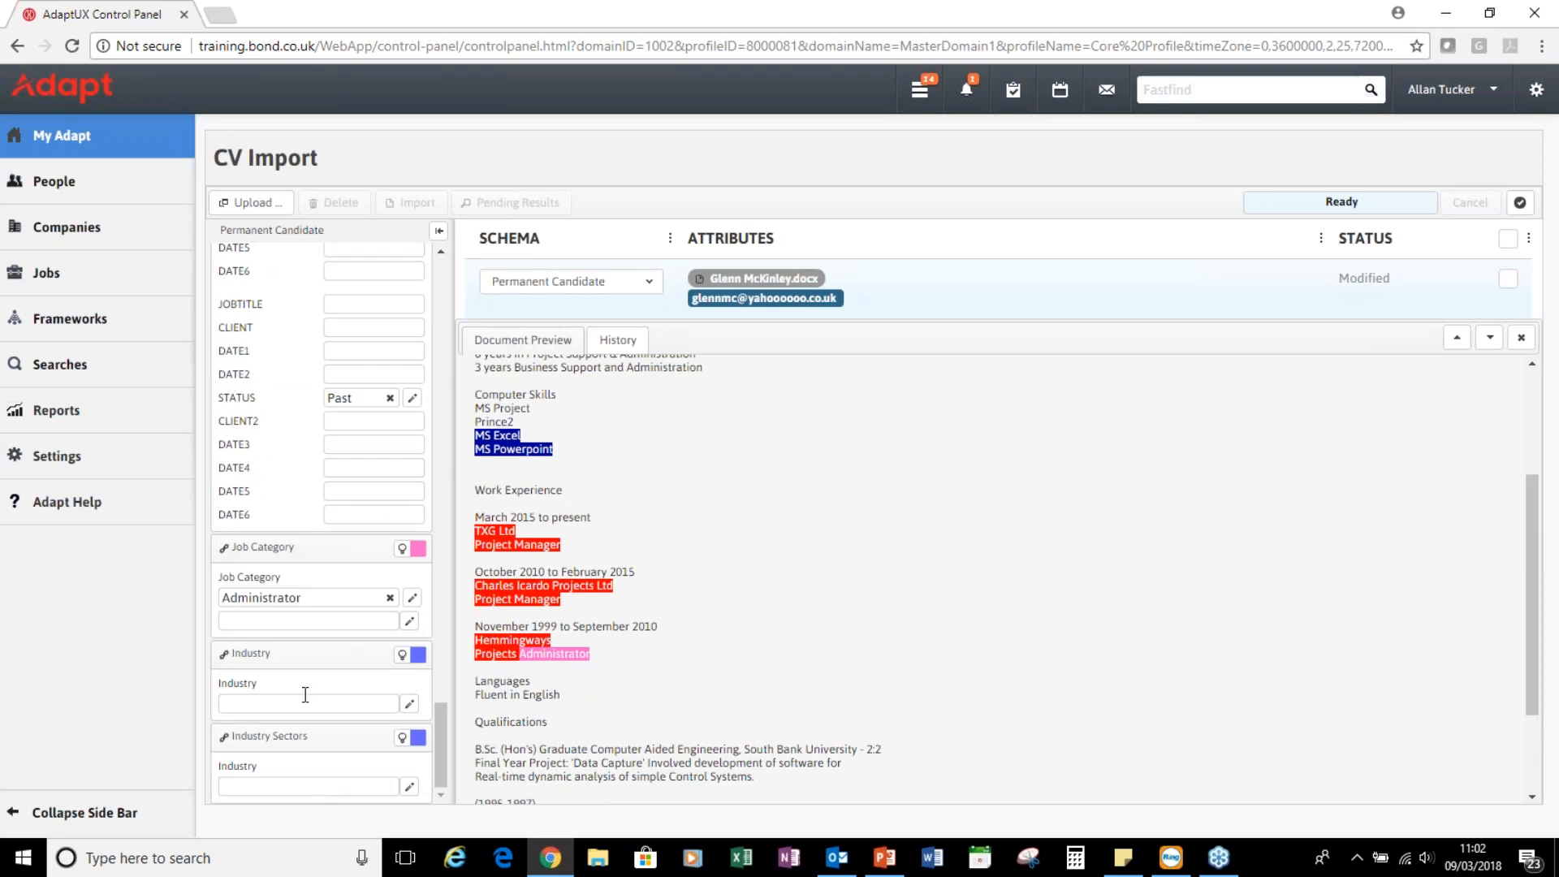
pyautogui.scroll(3, 306, 694)
pyautogui.scroll(10, 306, 694)
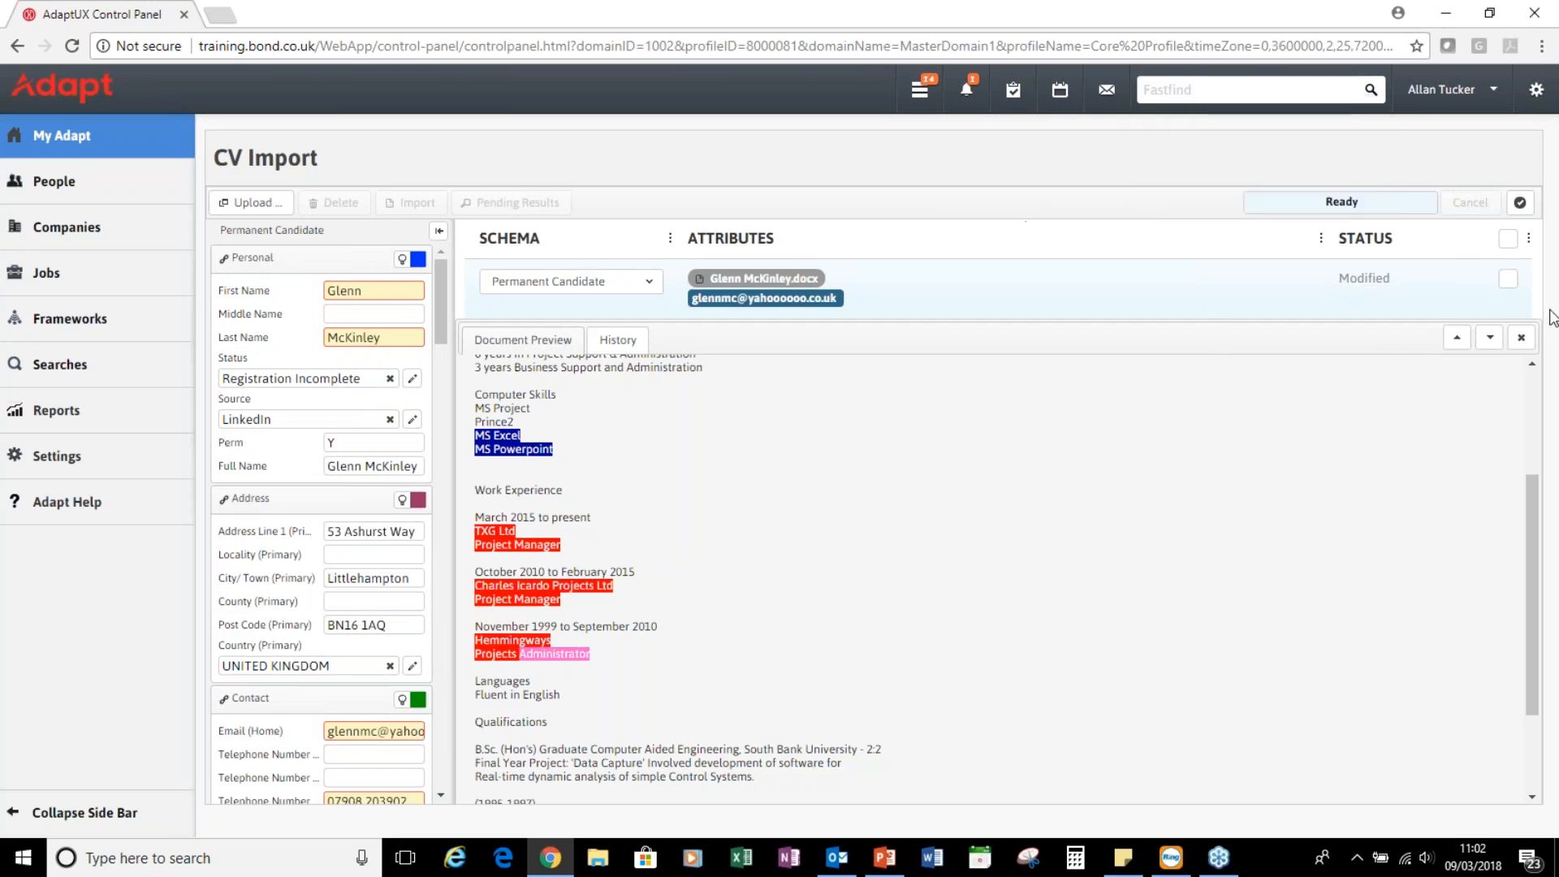
# Move to the next imported CV and set its source to LinkedIn
pyautogui.click(1494, 347)
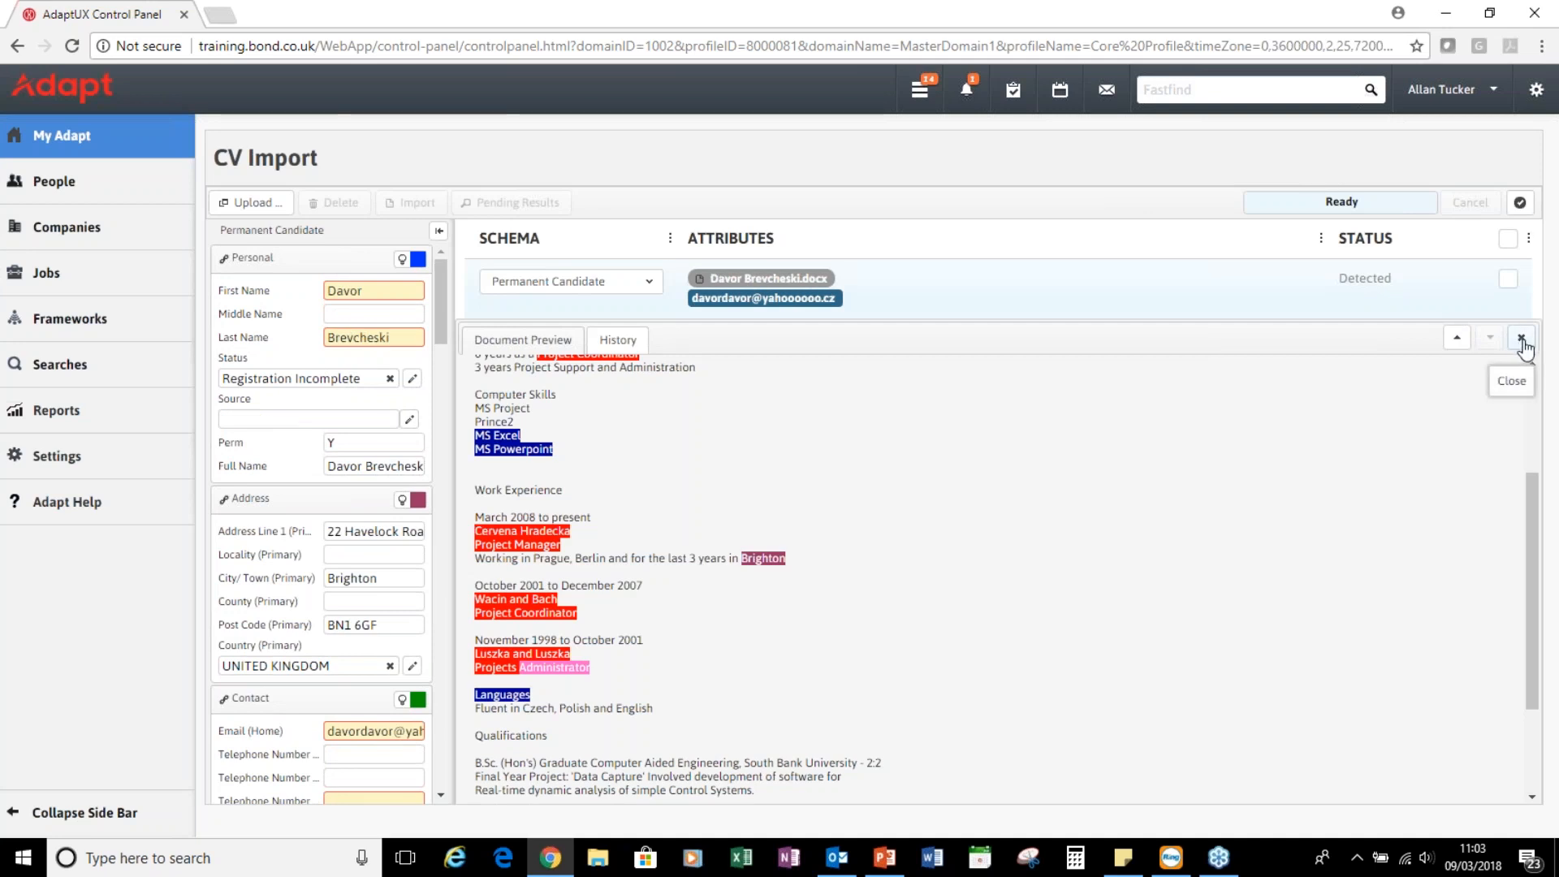
pyautogui.click(365, 419)
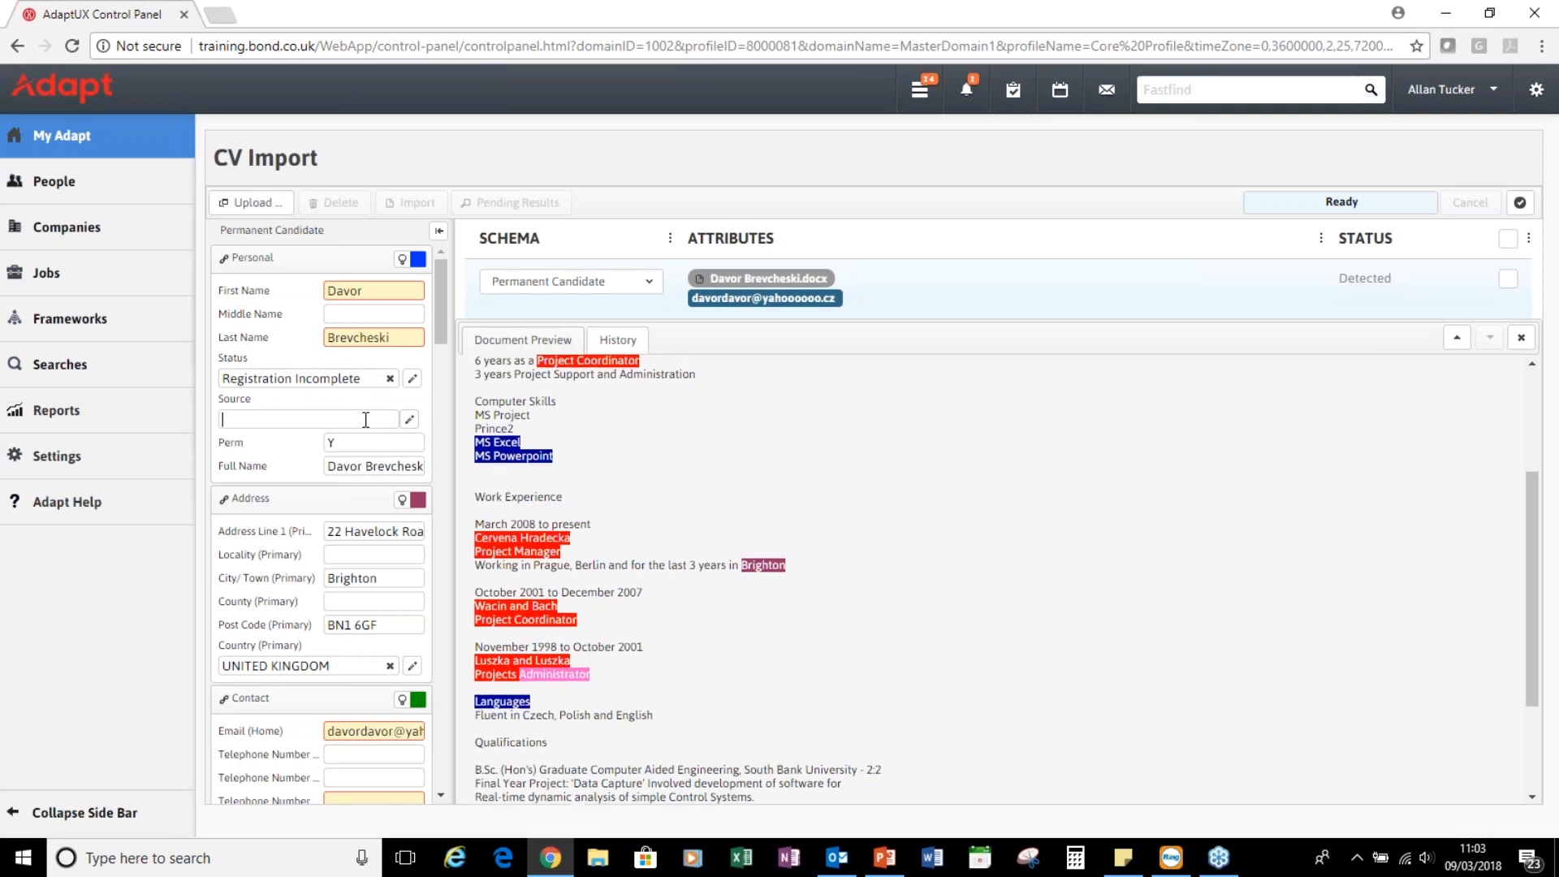
pyautogui.write('linked')
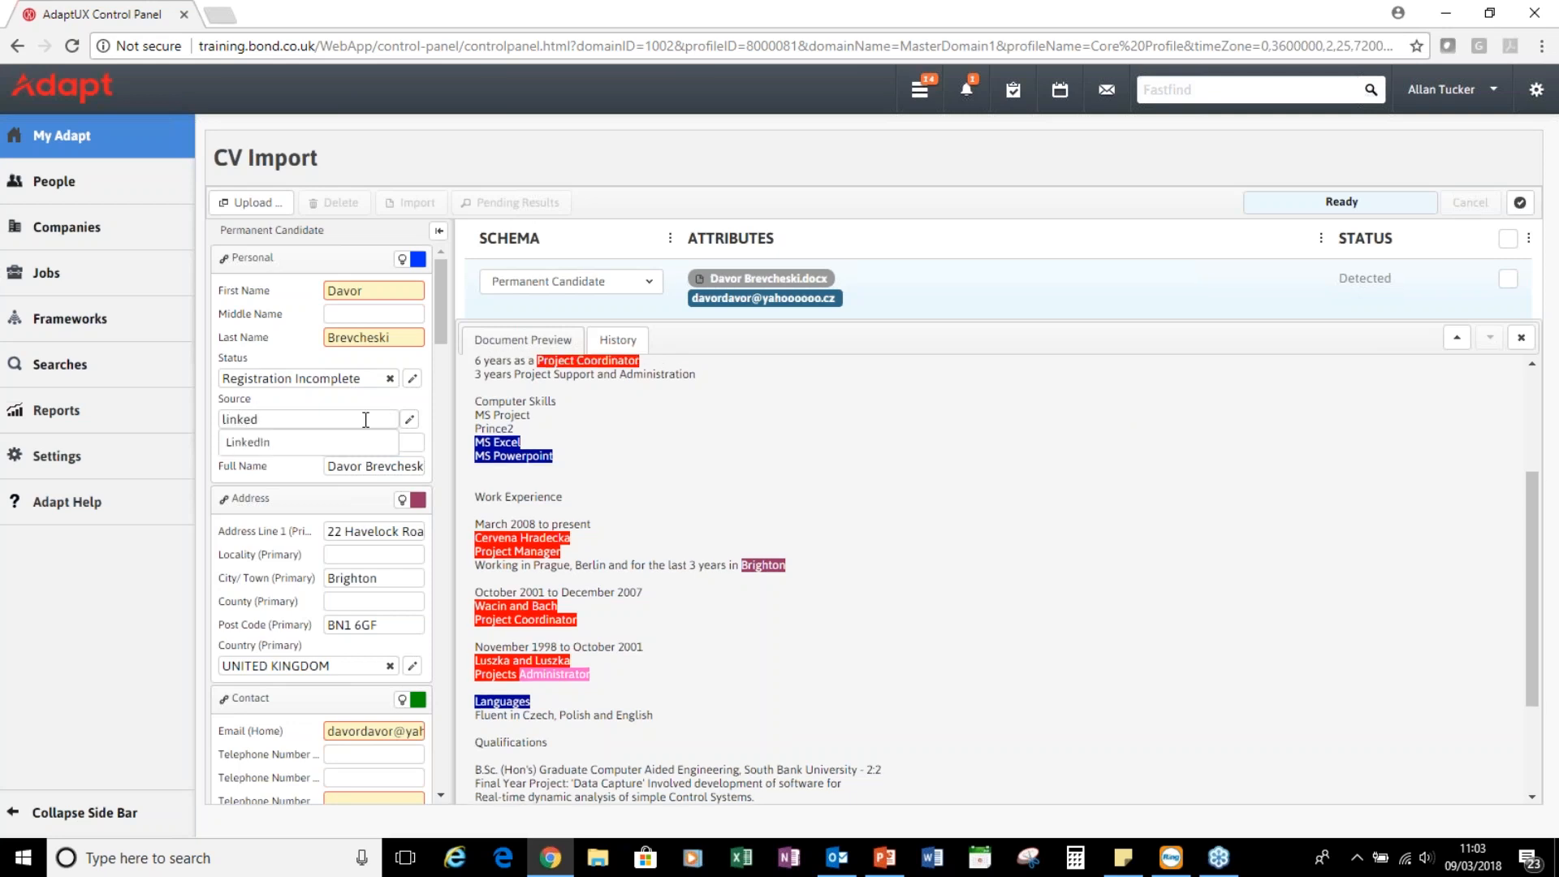
pyautogui.click(298, 444)
# Link the CV preview's phone number to a telephone number field
pyautogui.scroll(-4, 298, 506)
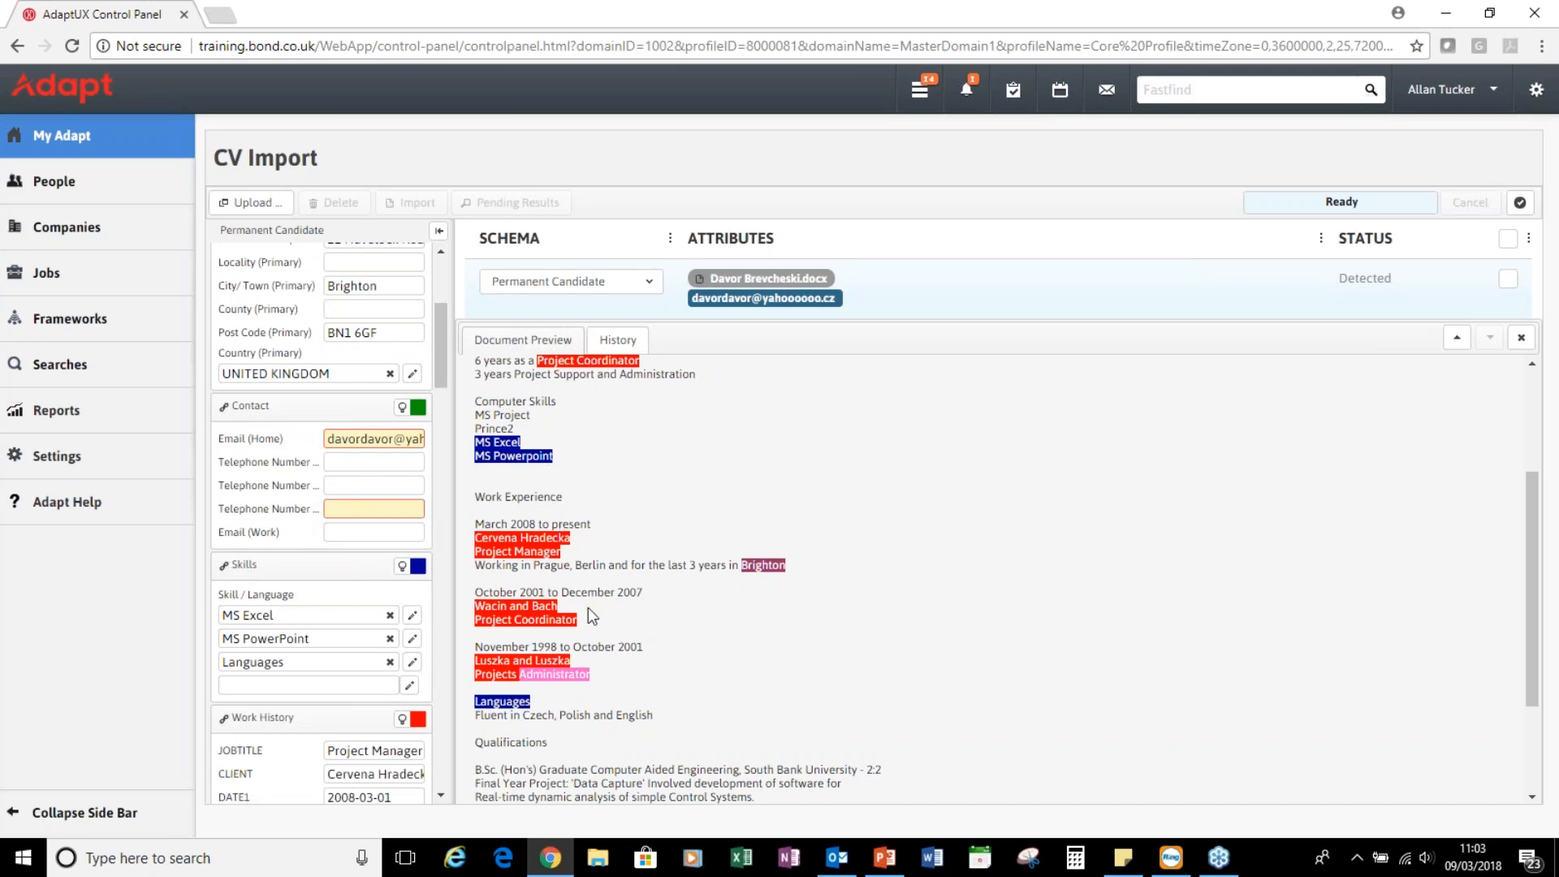
pyautogui.scroll(3, 588, 608)
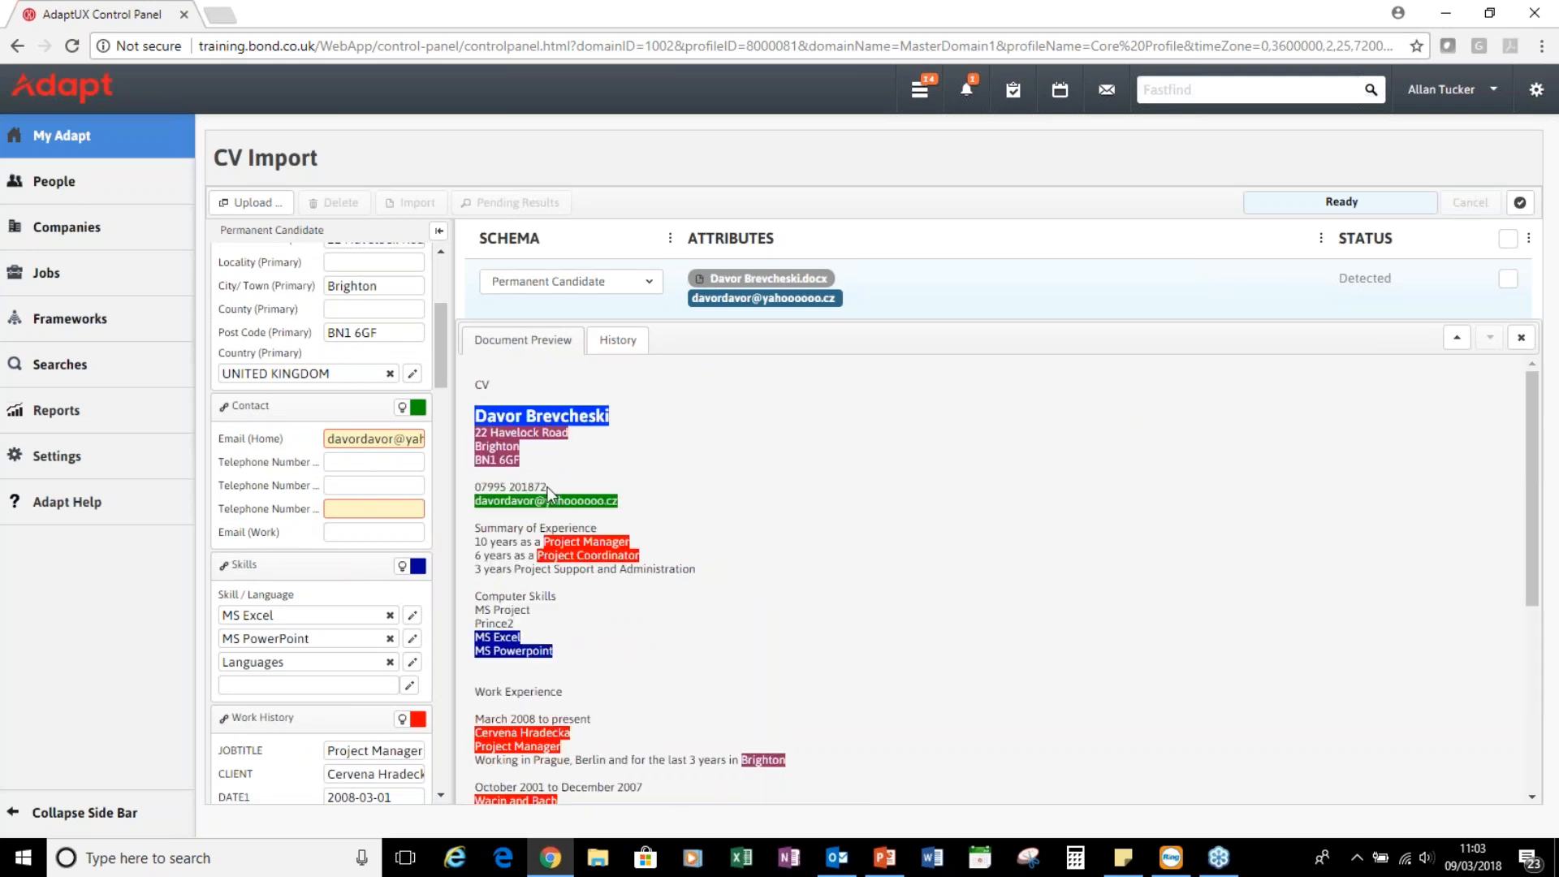
pyautogui.moveTo(549, 486); pyautogui.dragTo(379, 509)
# Clear the Cervena Hradecka job's end date and change its status from Past to Current
pyautogui.scroll(-4, 379, 509)
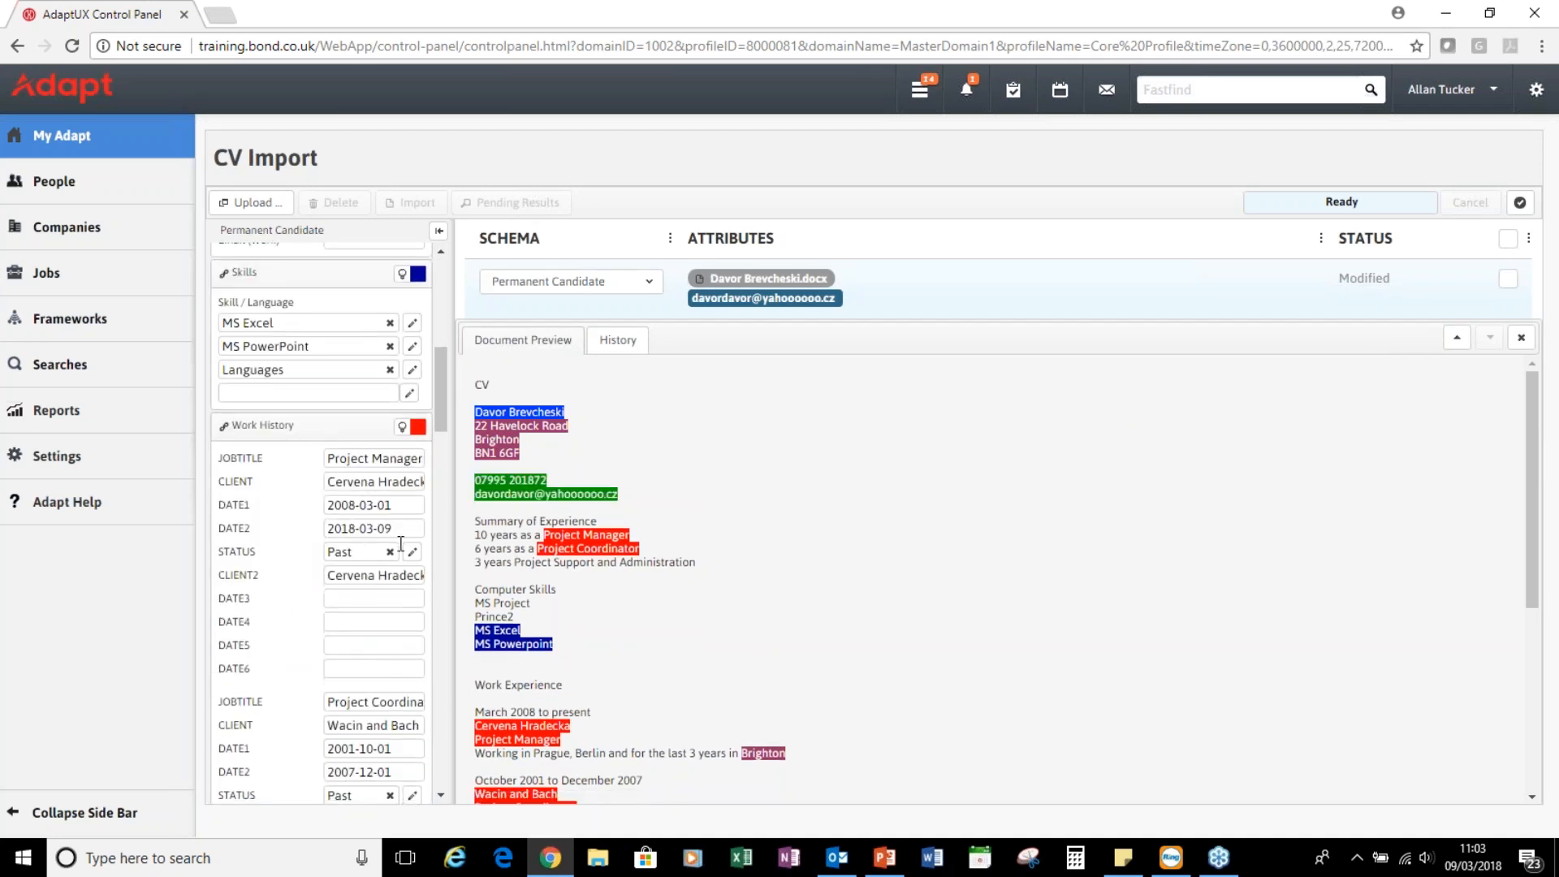
pyautogui.click(372, 528)
pyautogui.moveTo(393, 528); pyautogui.dragTo(326, 529)
pyautogui.press('BackSpace')
pyautogui.click(390, 552)
pyautogui.write('curr')
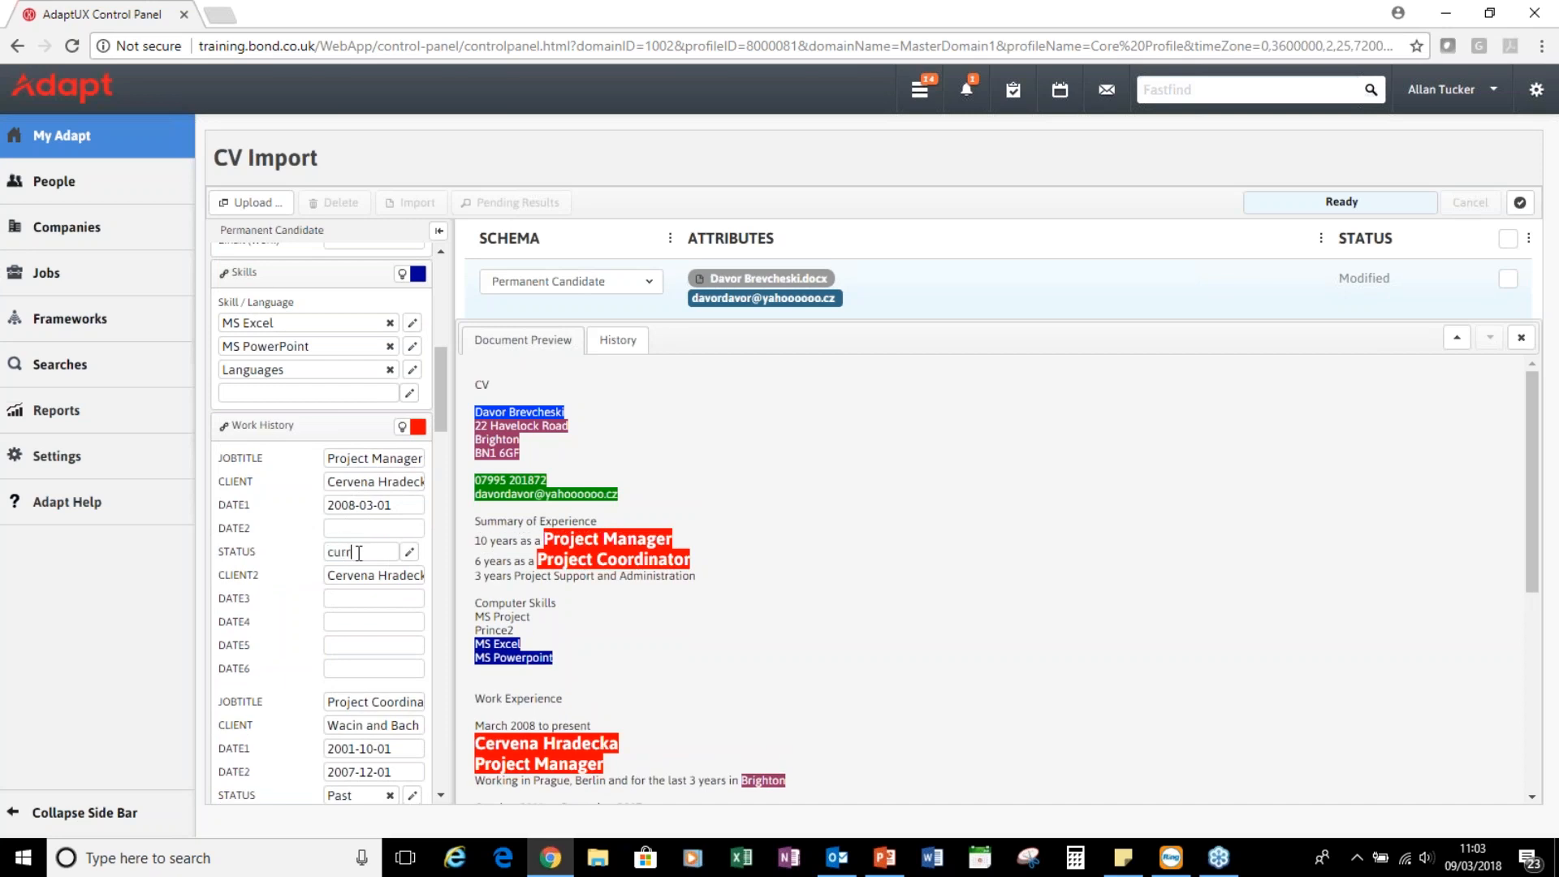
pyautogui.press('Return')
pyautogui.press('Tab')
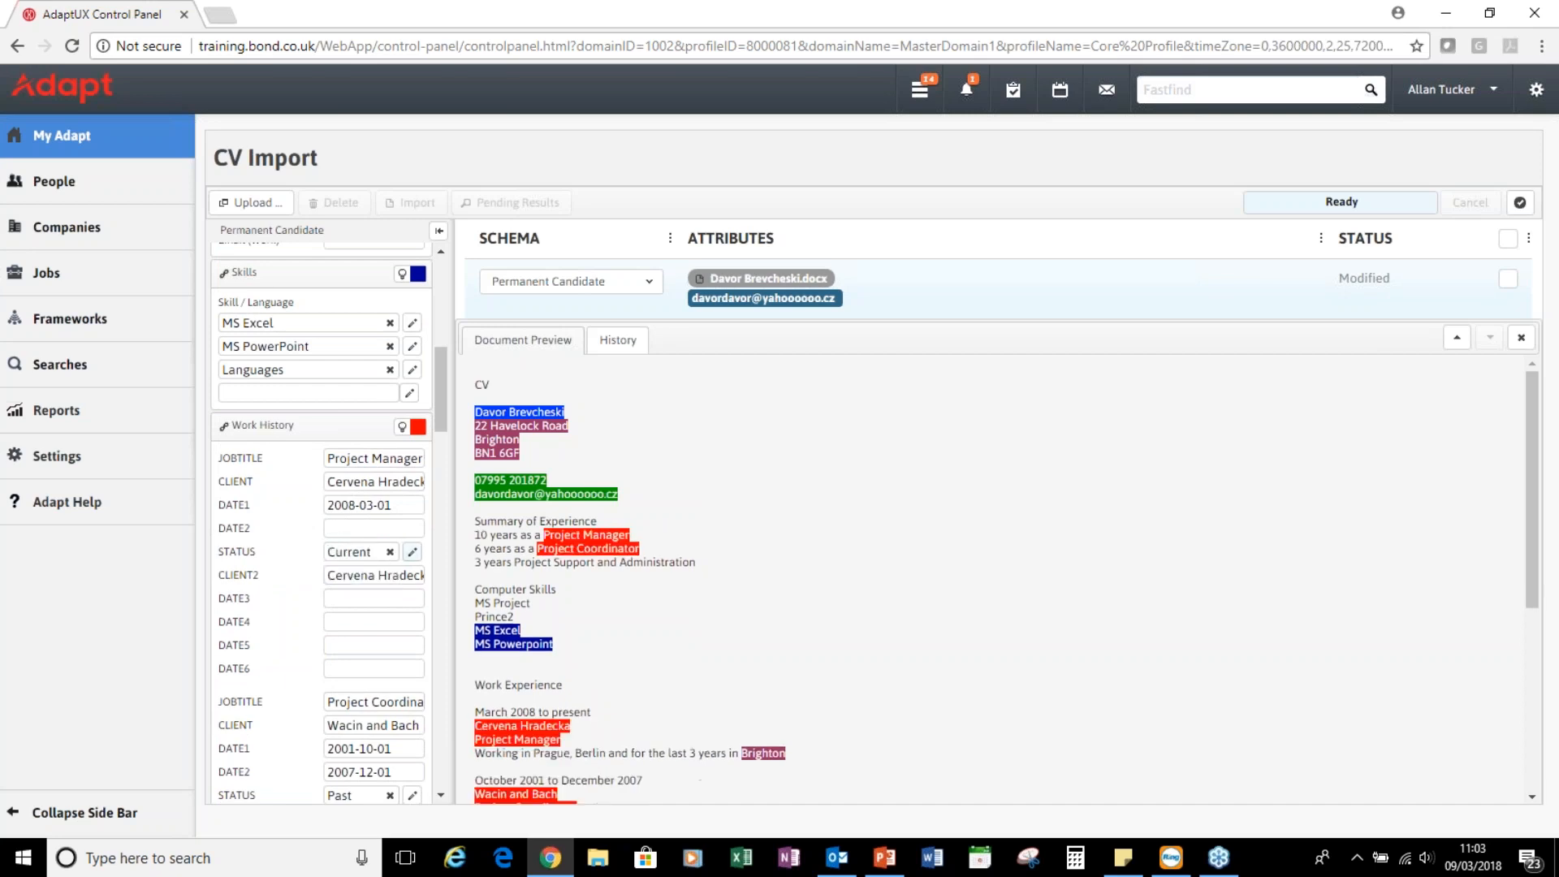
# Remove Languages from the skills list, leaving MS Excel and MS PowerPoint
pyautogui.scroll(-10, 356, 621)
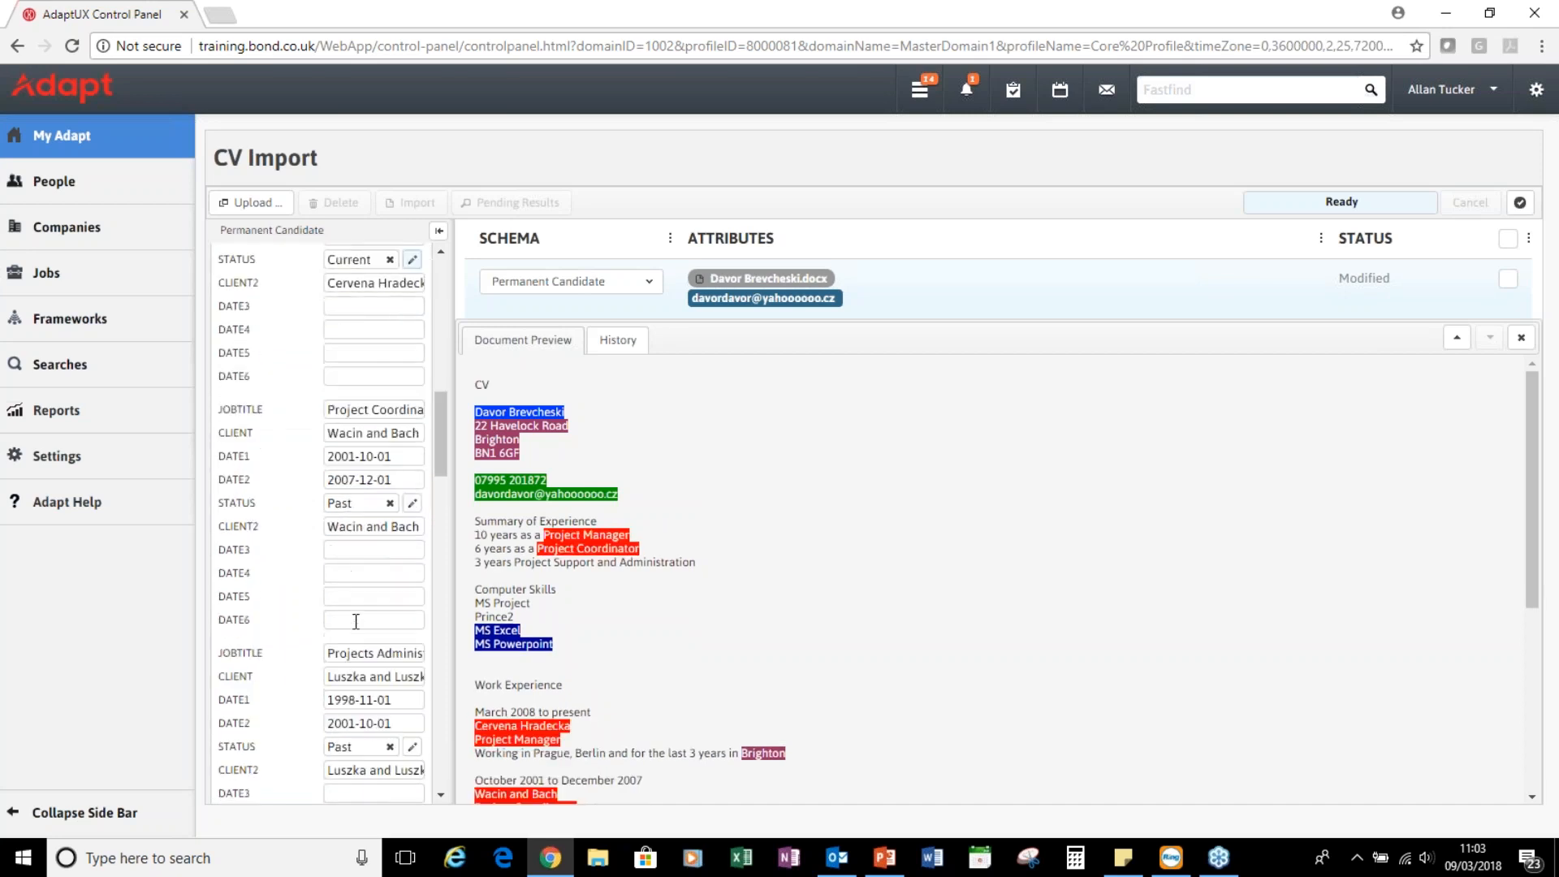
pyautogui.scroll(-10, 356, 622)
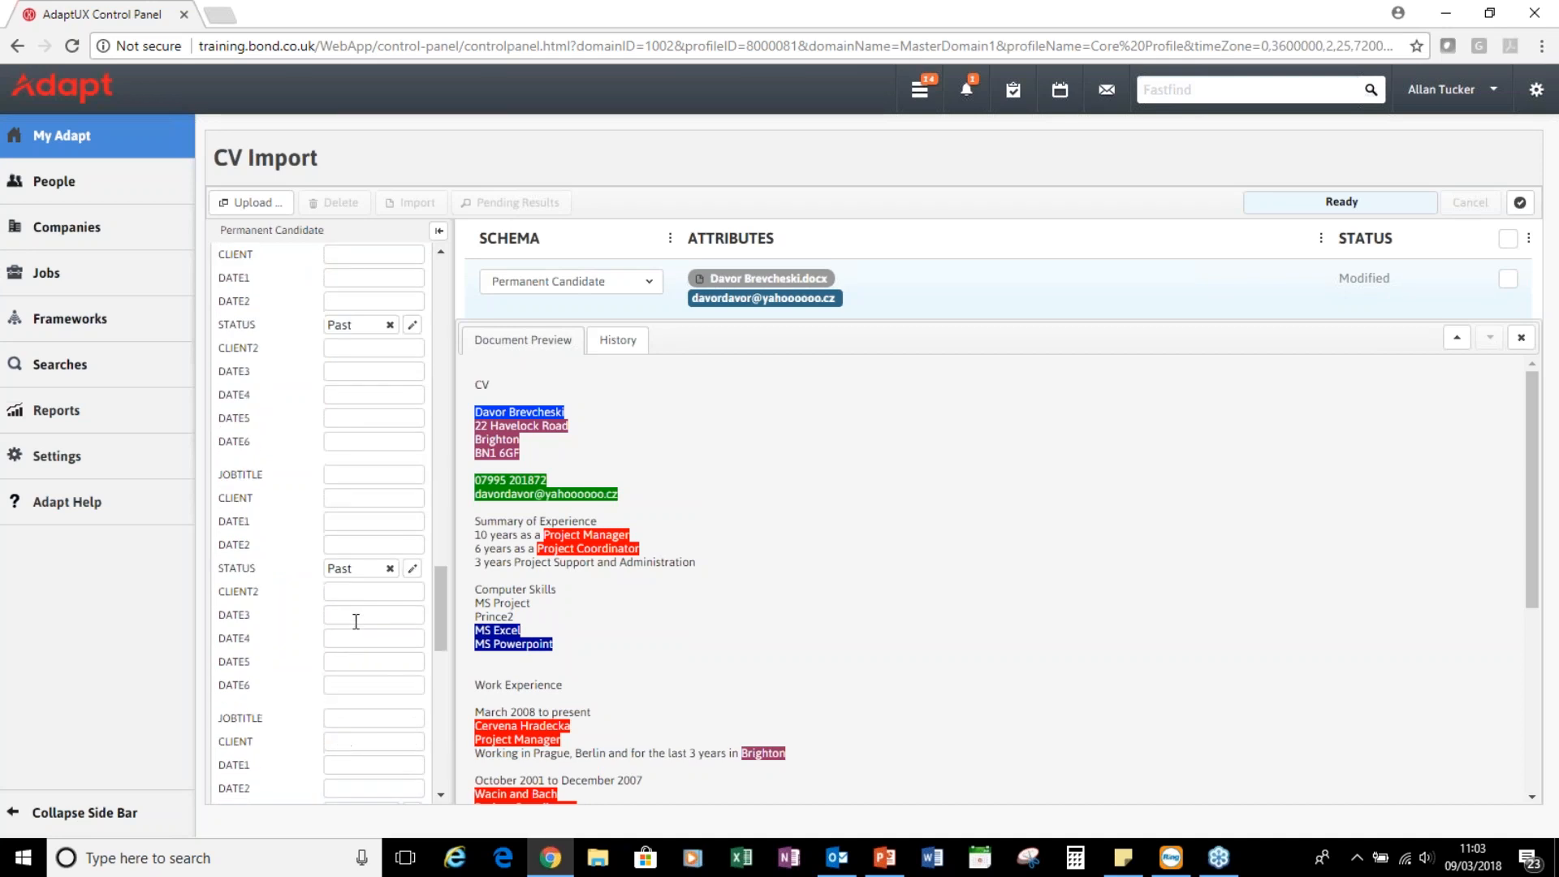
pyautogui.scroll(-3, 356, 621)
pyautogui.scroll(10, 355, 621)
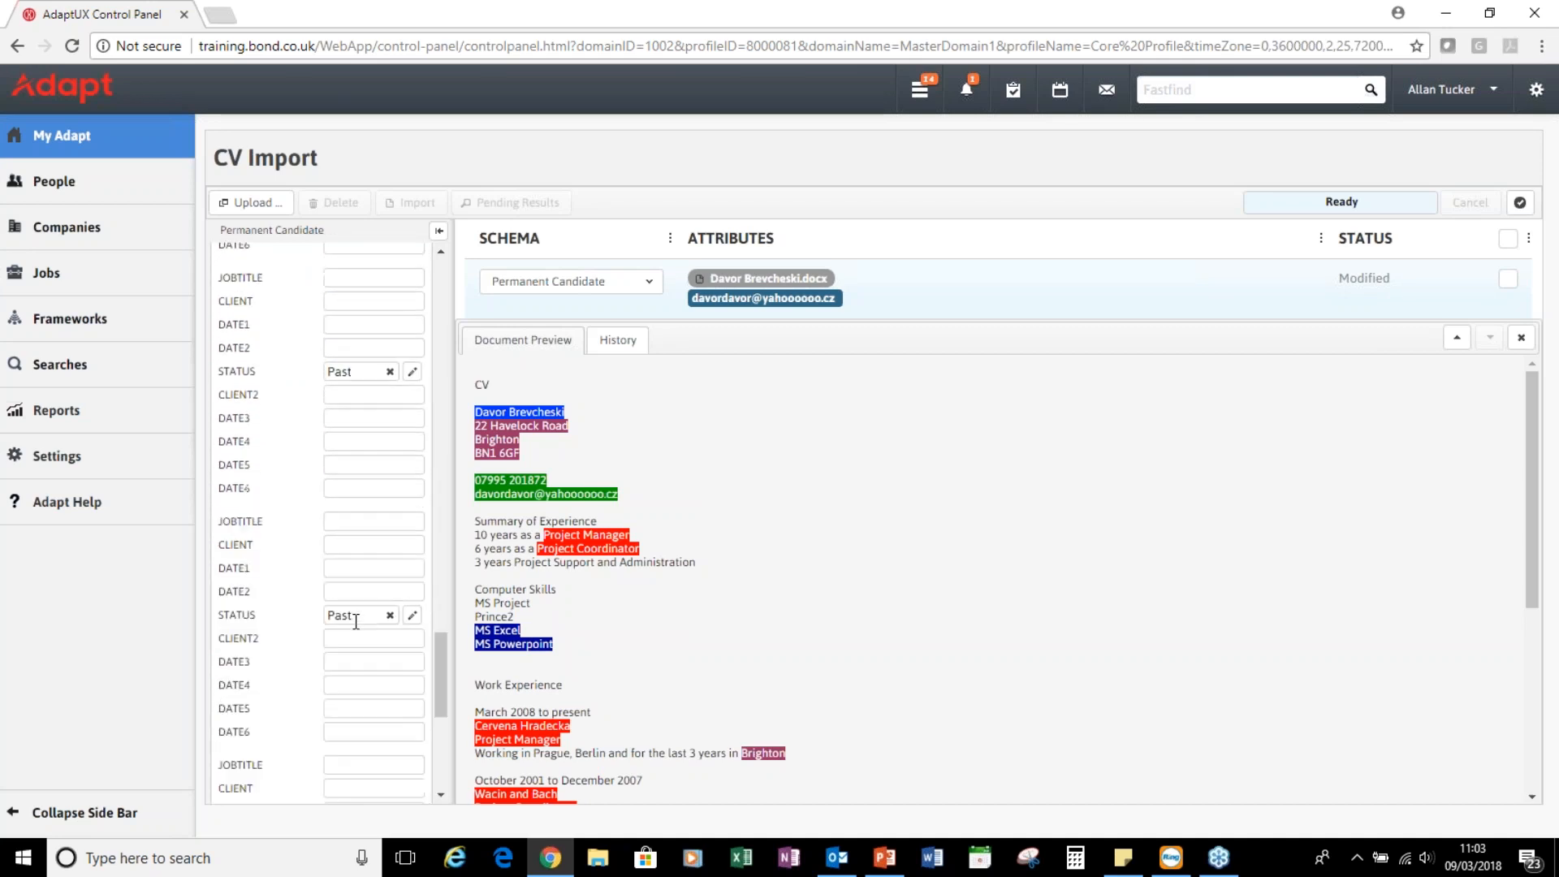
pyautogui.scroll(10, 356, 621)
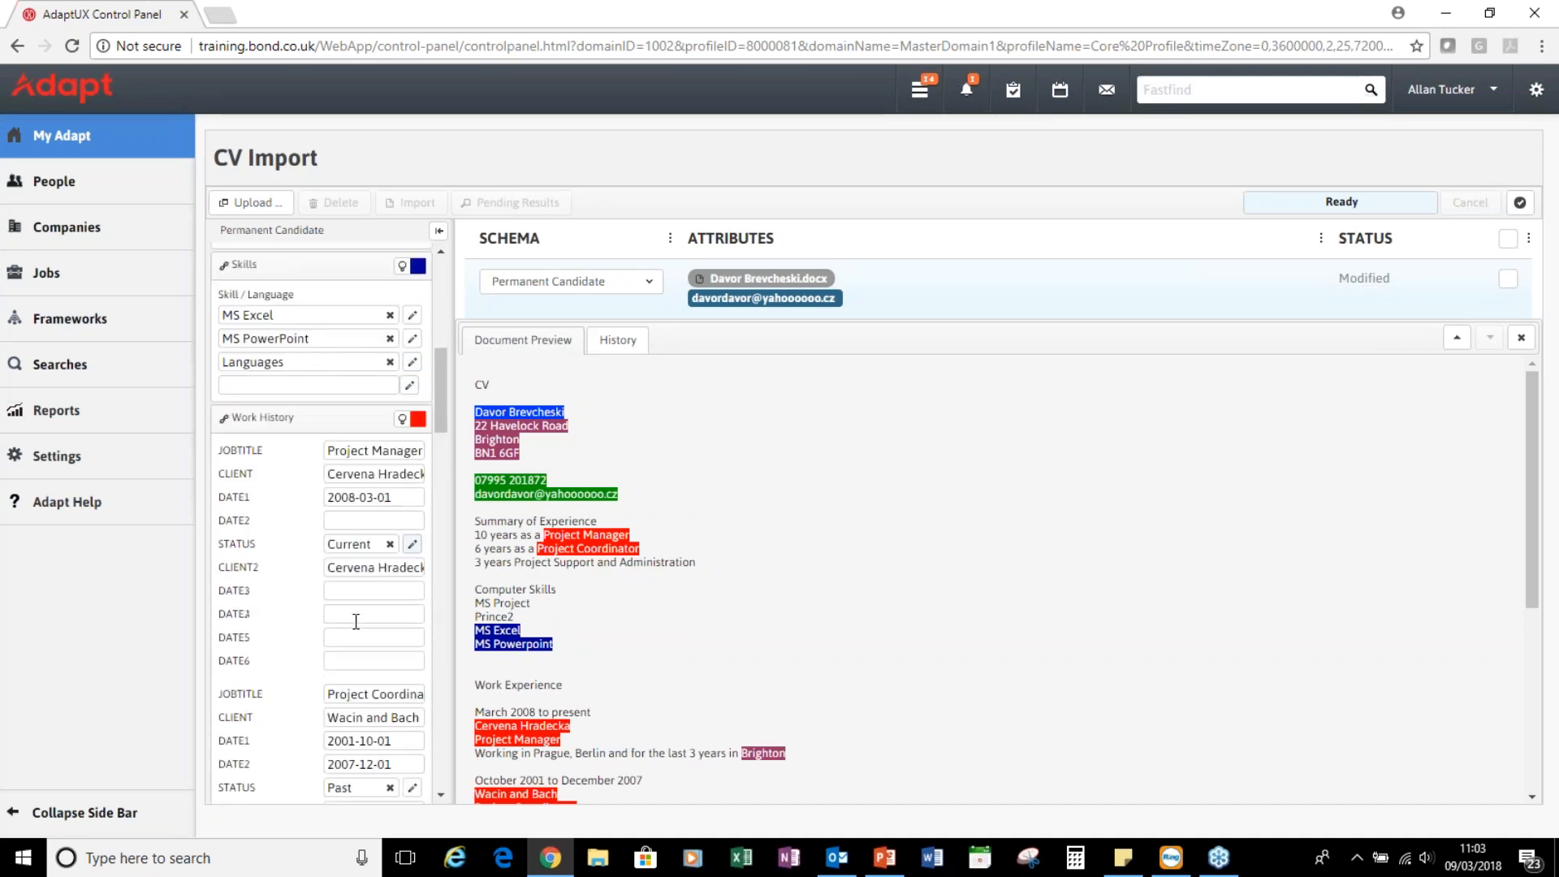
pyautogui.click(390, 557)
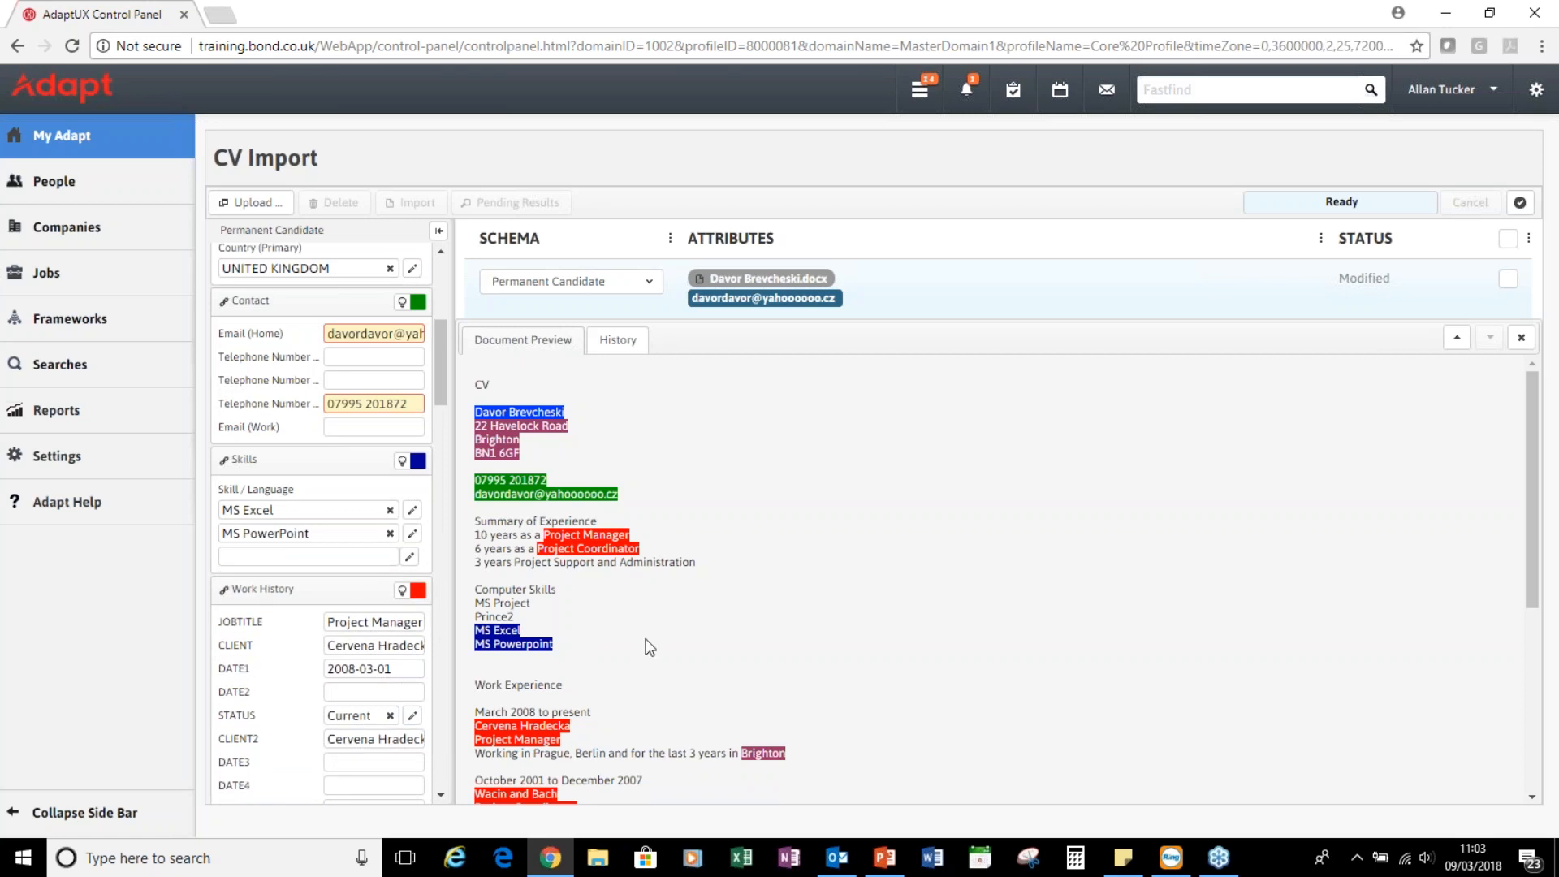
pyautogui.scroll(5, 346, 575)
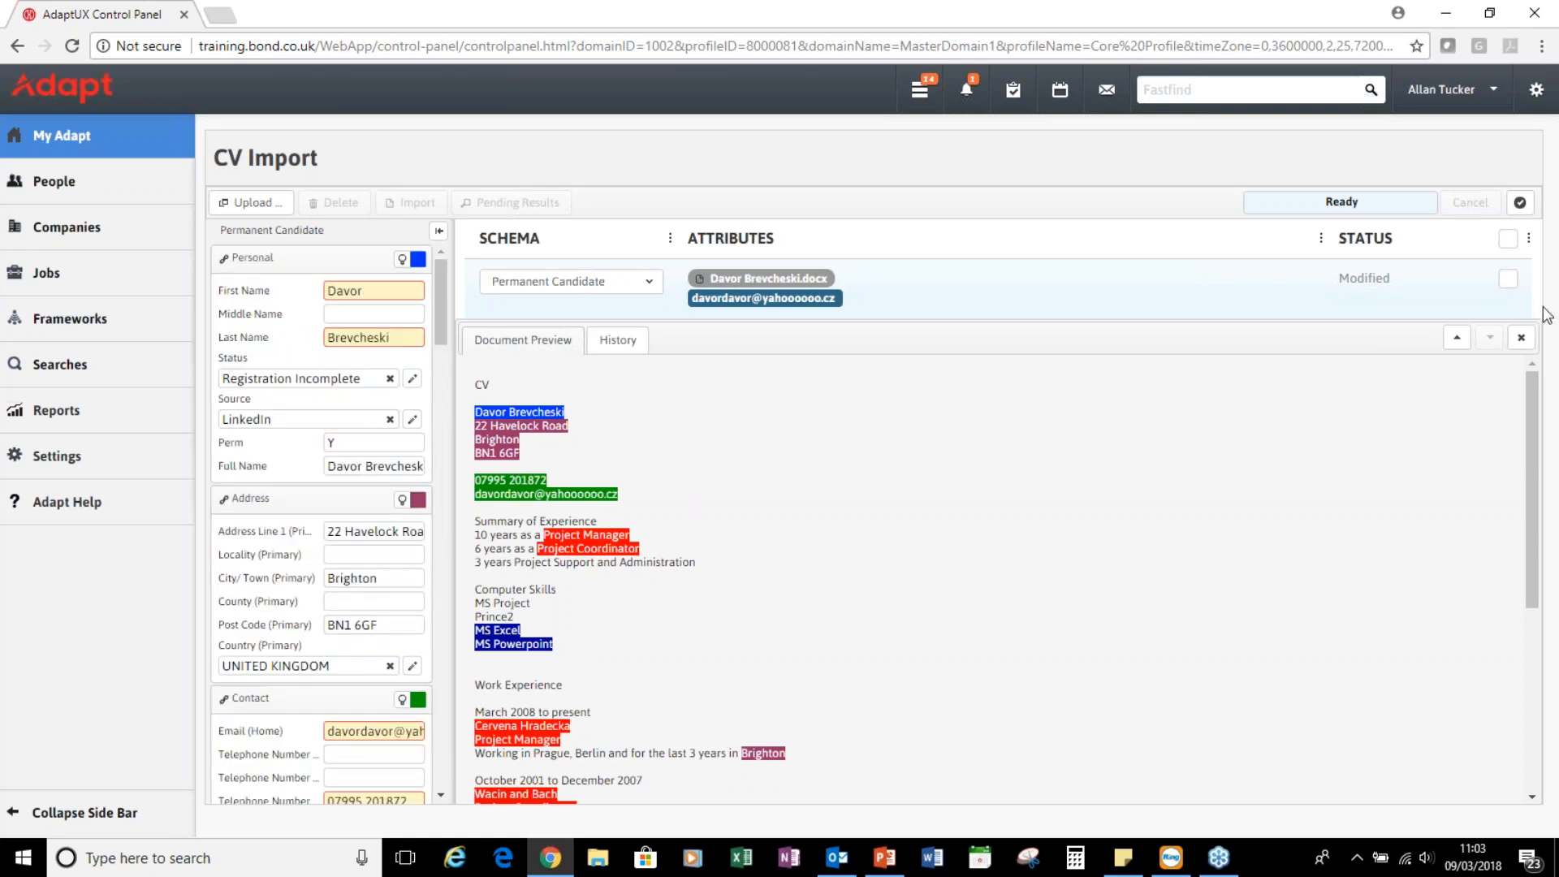
# Close the preview, tick both Modified CVs and import them as candidates
pyautogui.click(1522, 341)
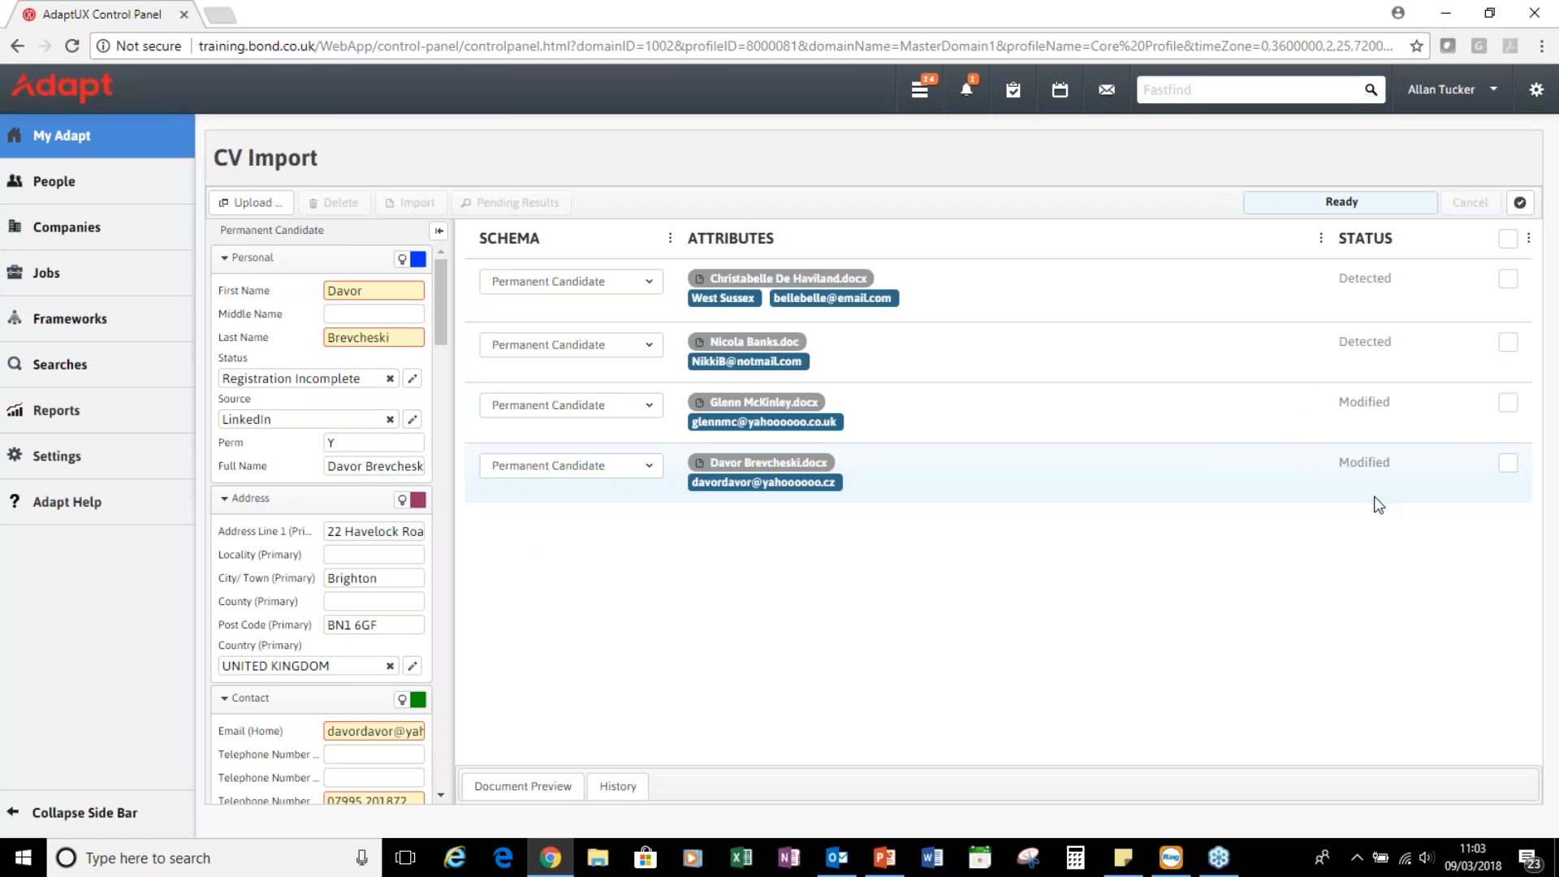
pyautogui.click(1508, 403)
pyautogui.click(1508, 464)
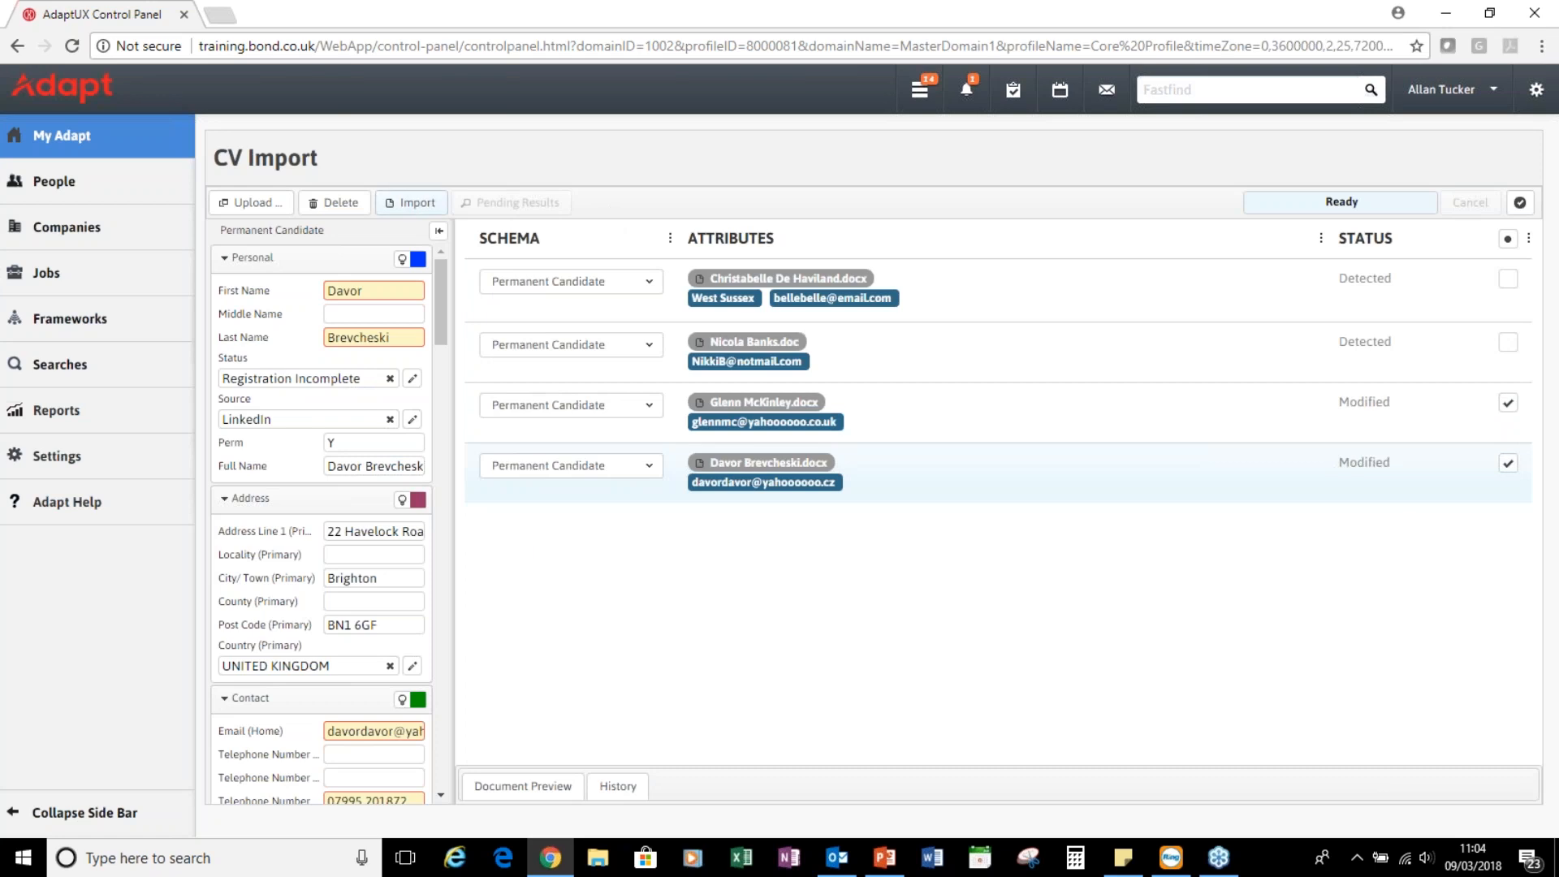
pyautogui.click(412, 203)
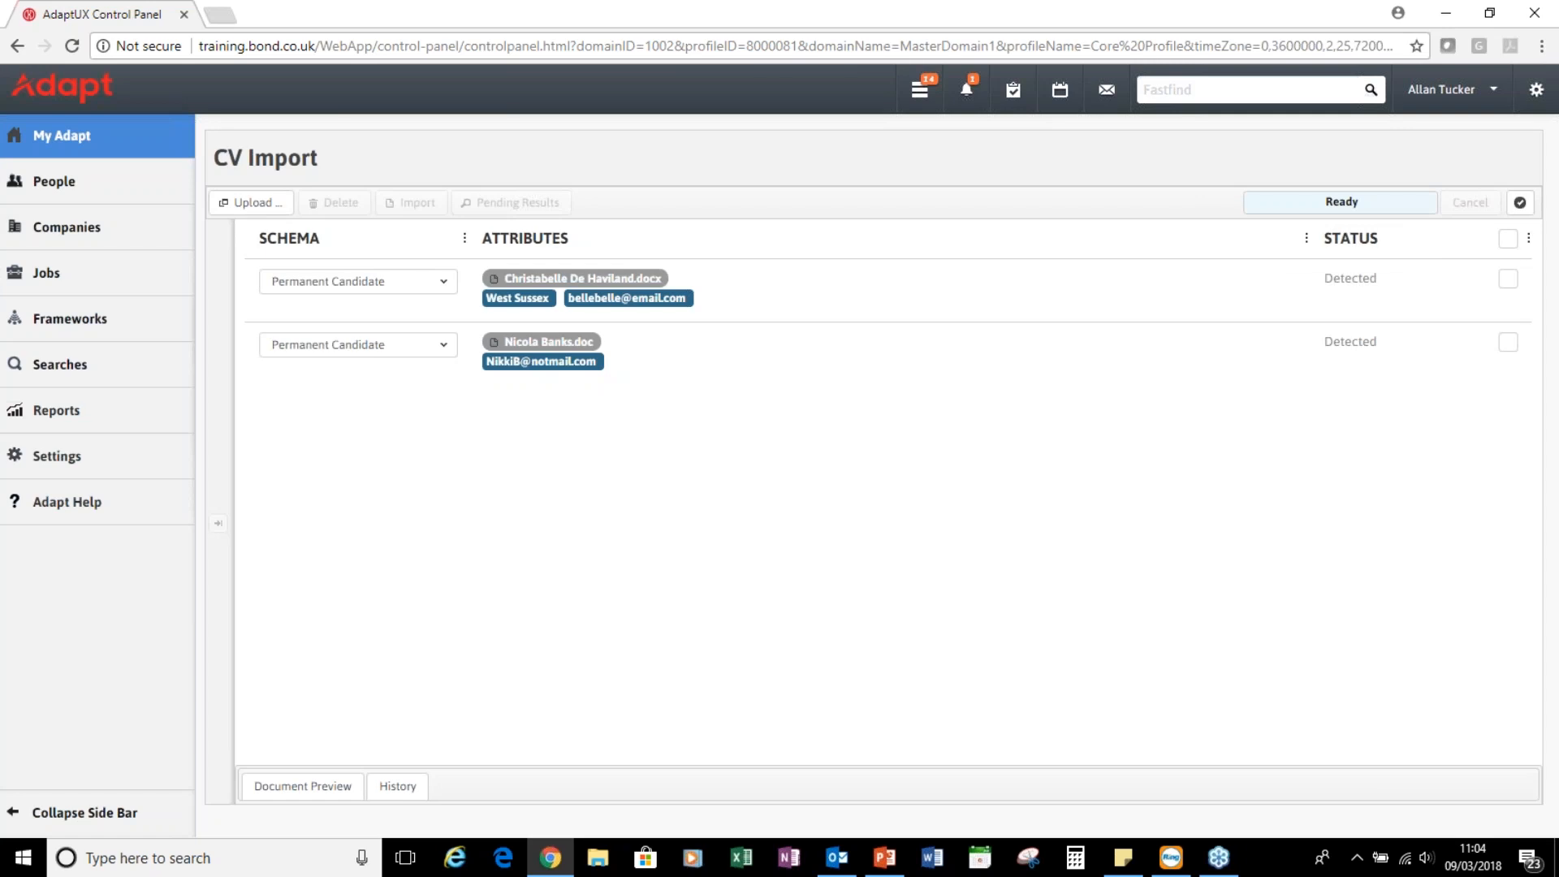
# From My Adapt Home, open the first of the 2 Import_Results hits as a candidate profile
pyautogui.click(51, 136)
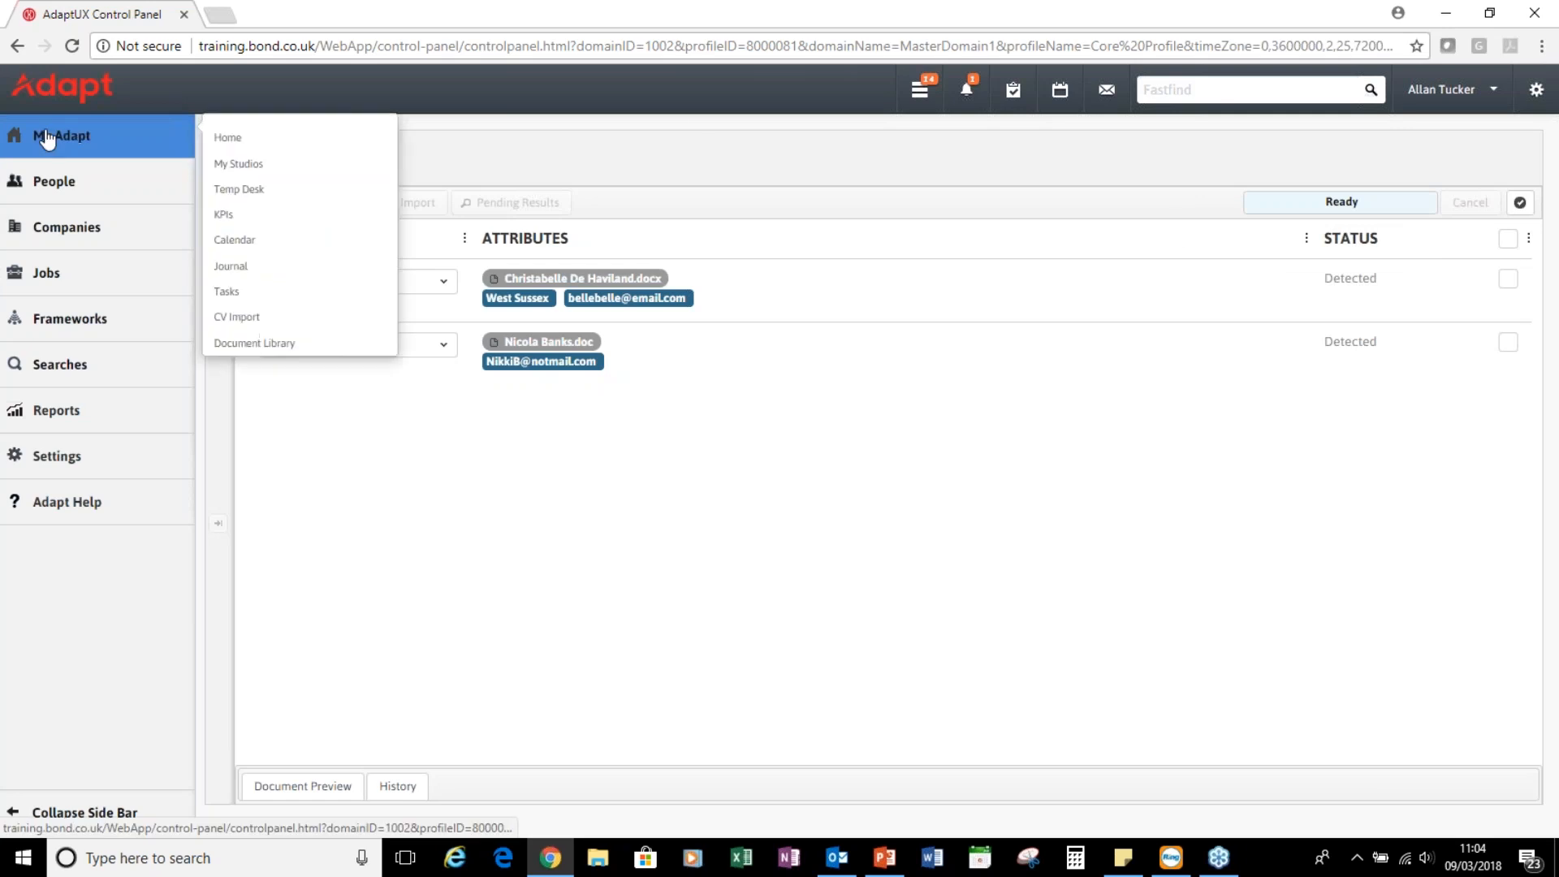
pyautogui.click(233, 140)
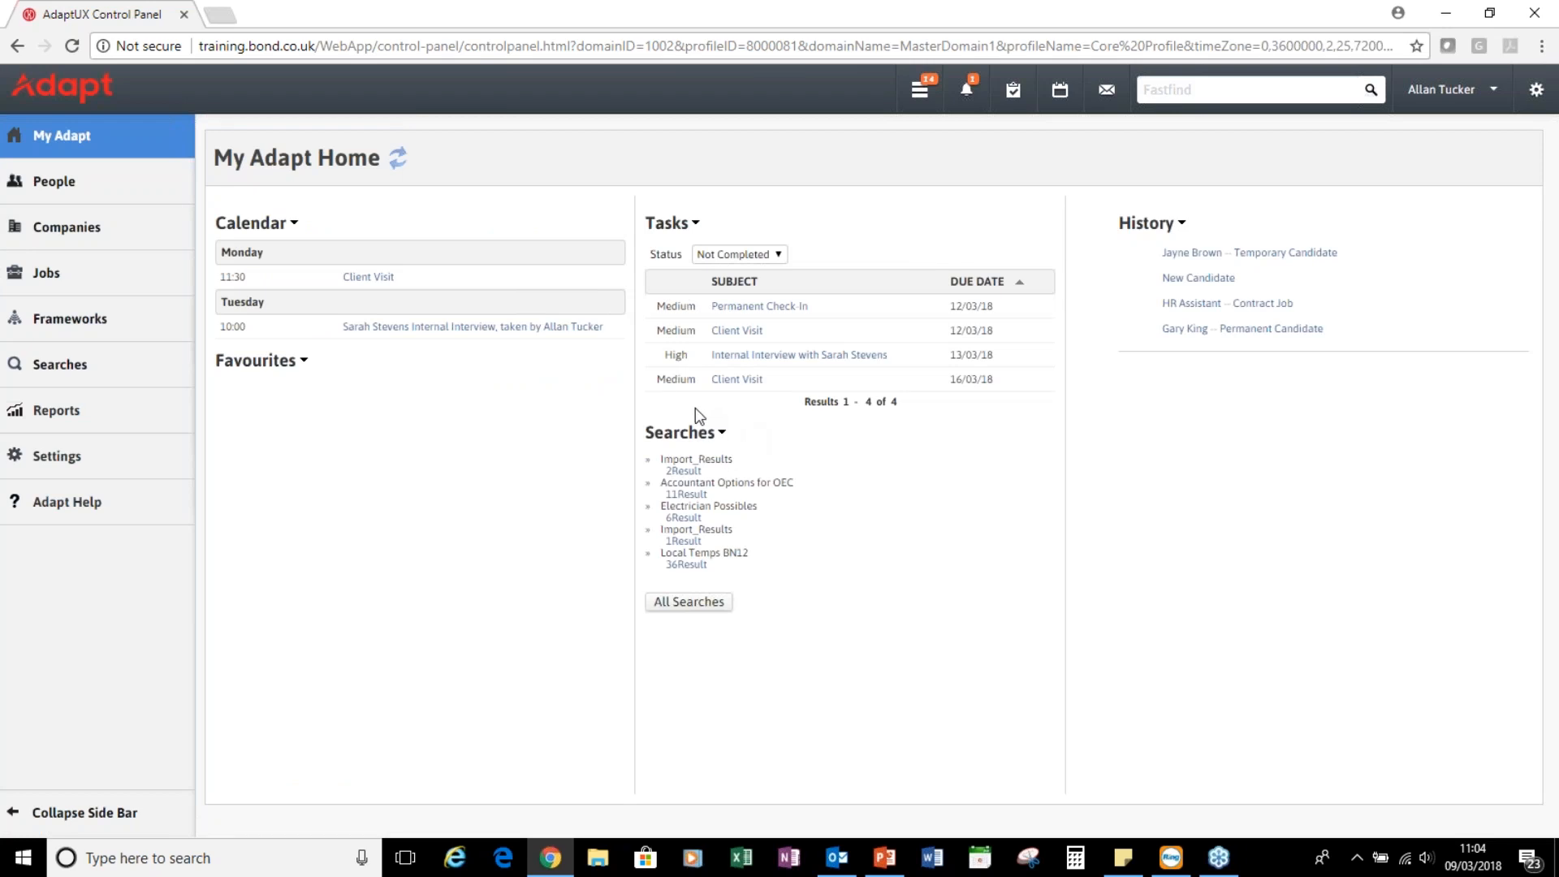
pyautogui.click(685, 472)
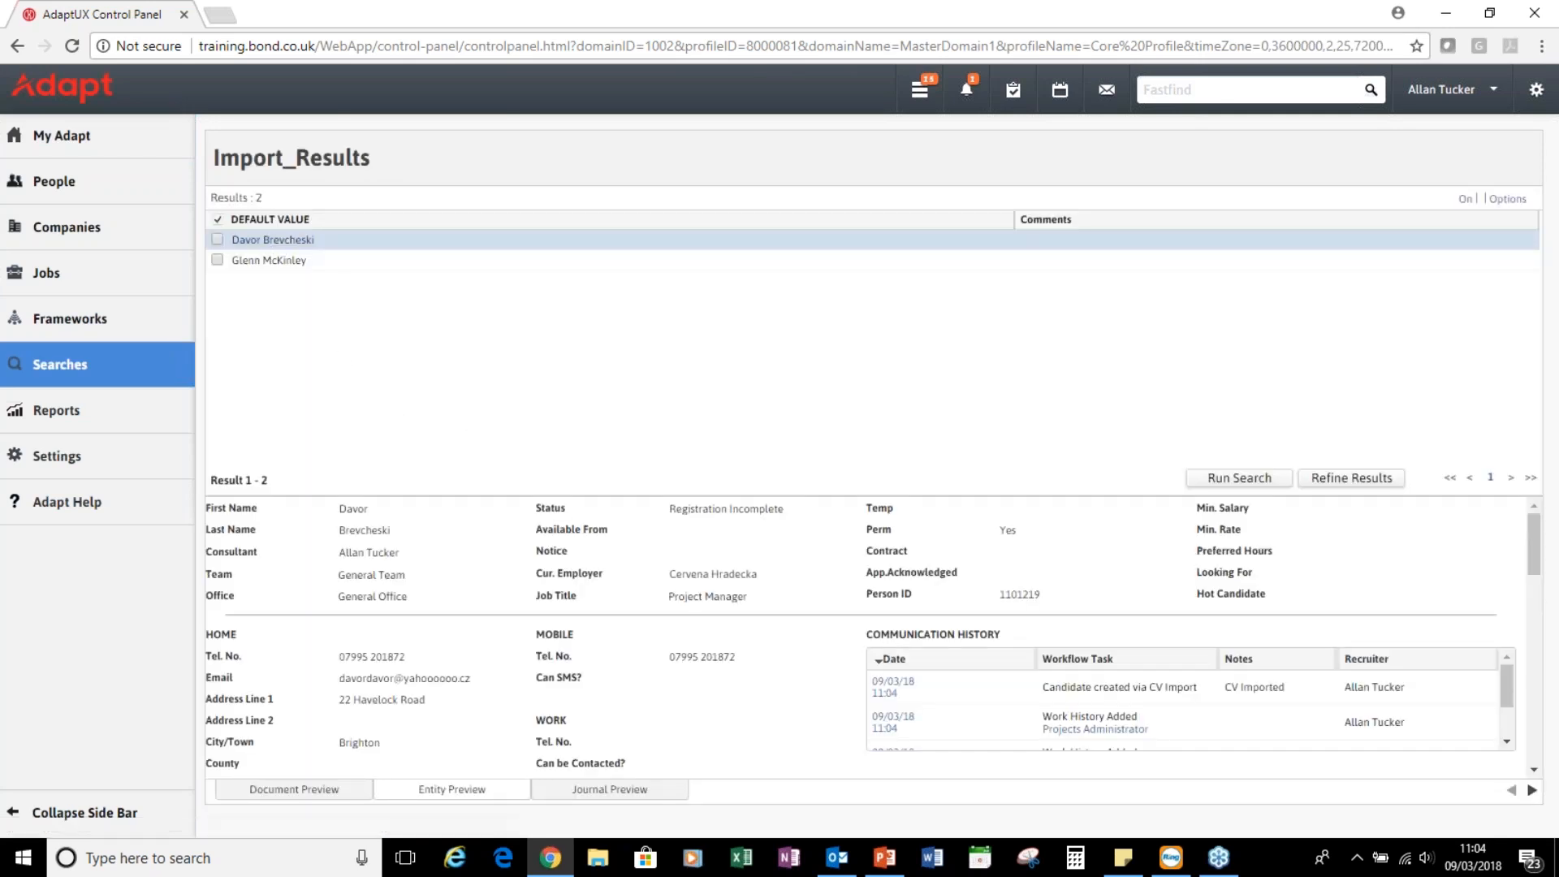
pyautogui.click(273, 240)
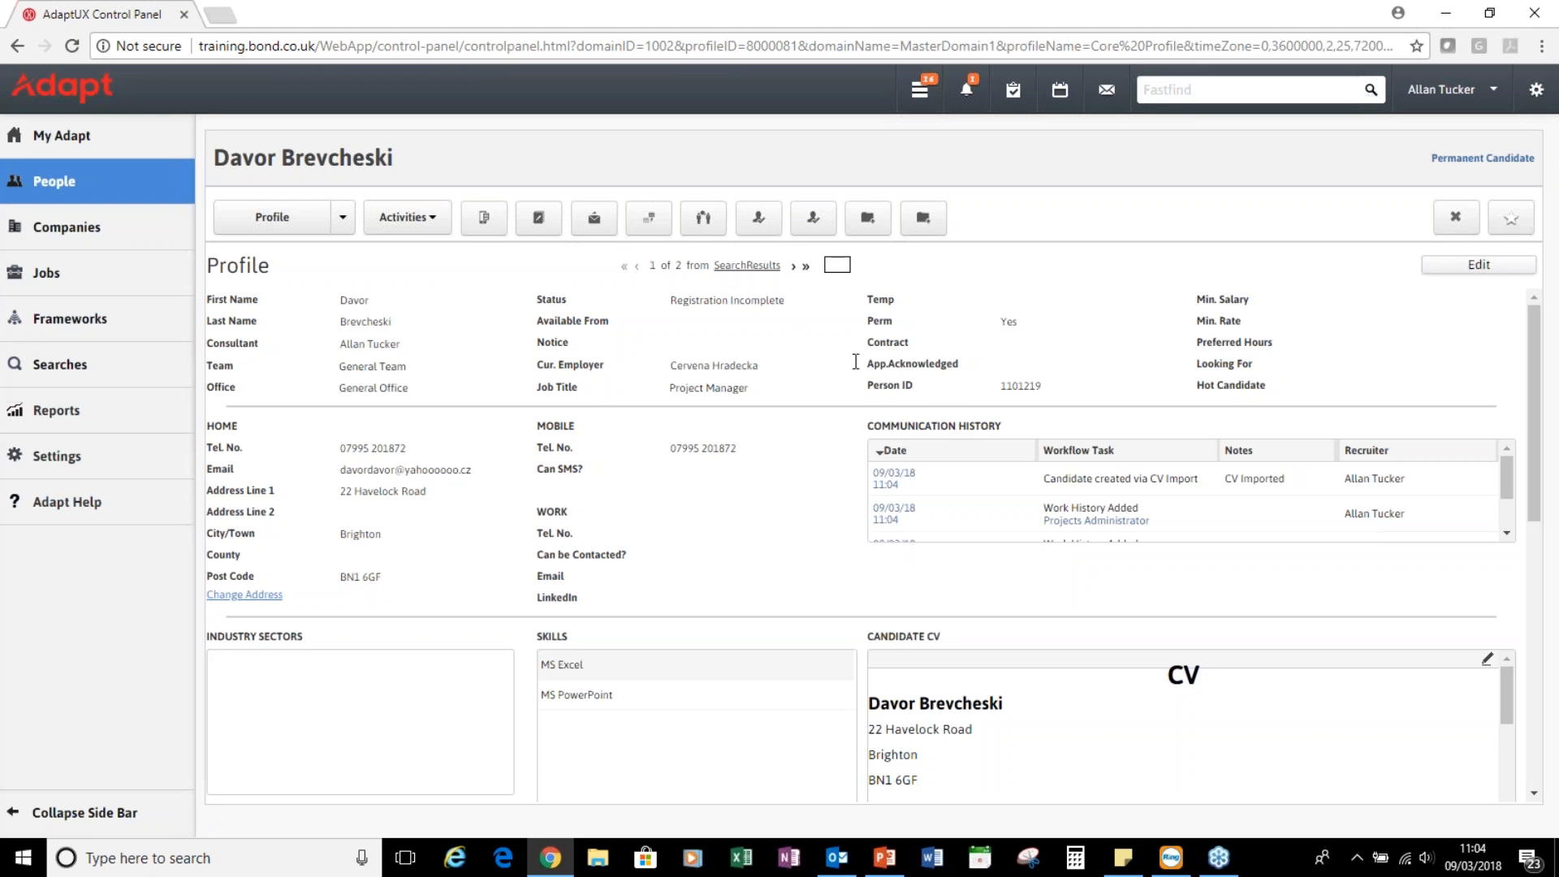
pyautogui.scroll(-3, 569, 504)
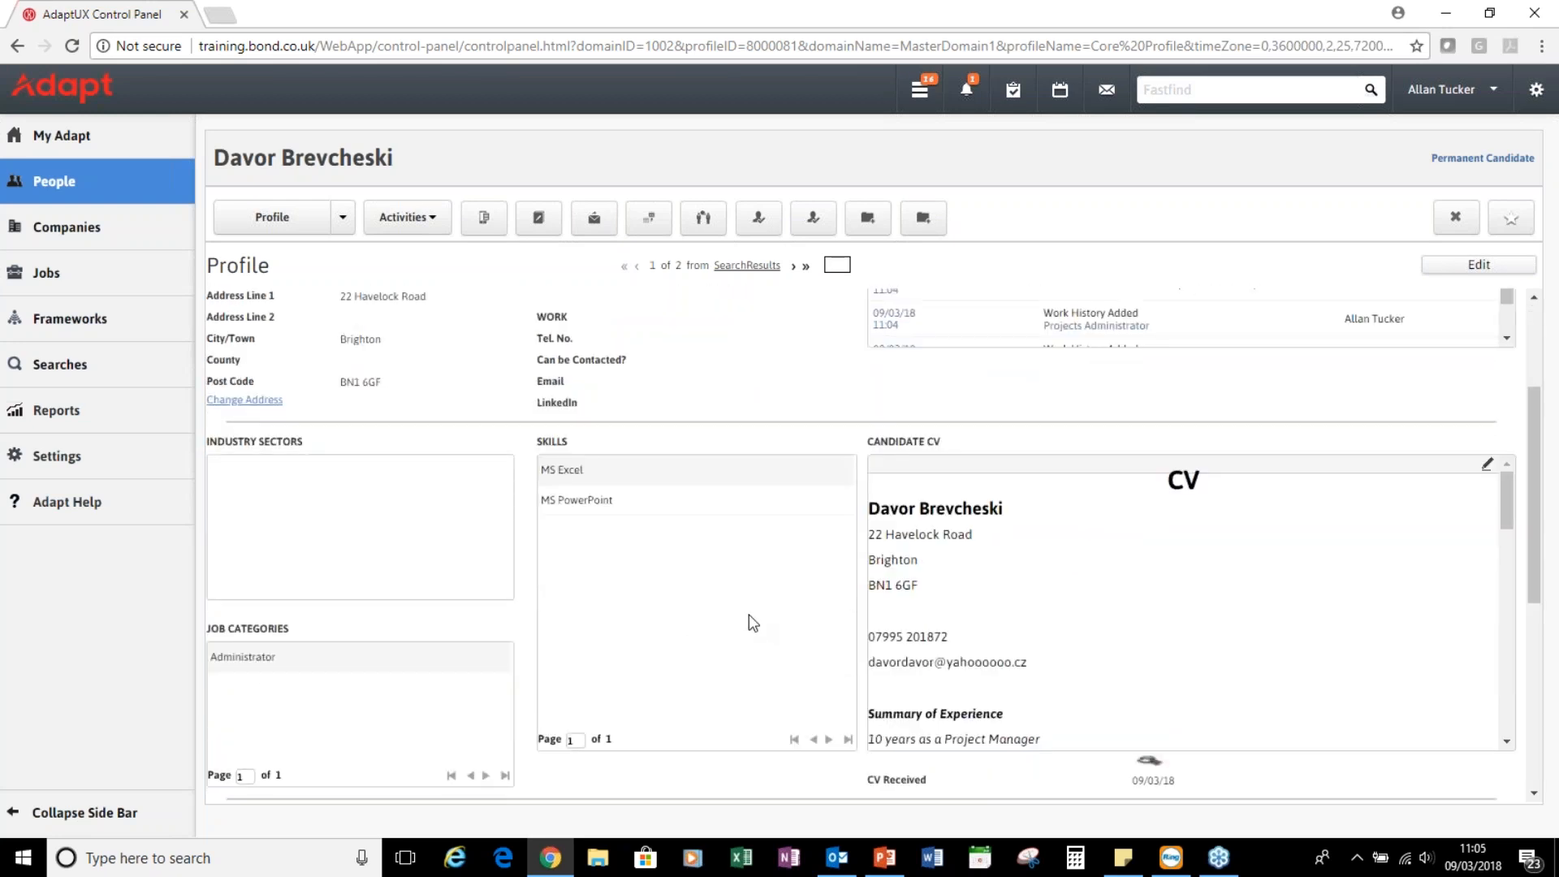
pyautogui.scroll(-3, 1235, 623)
pyautogui.scroll(-10, 1235, 622)
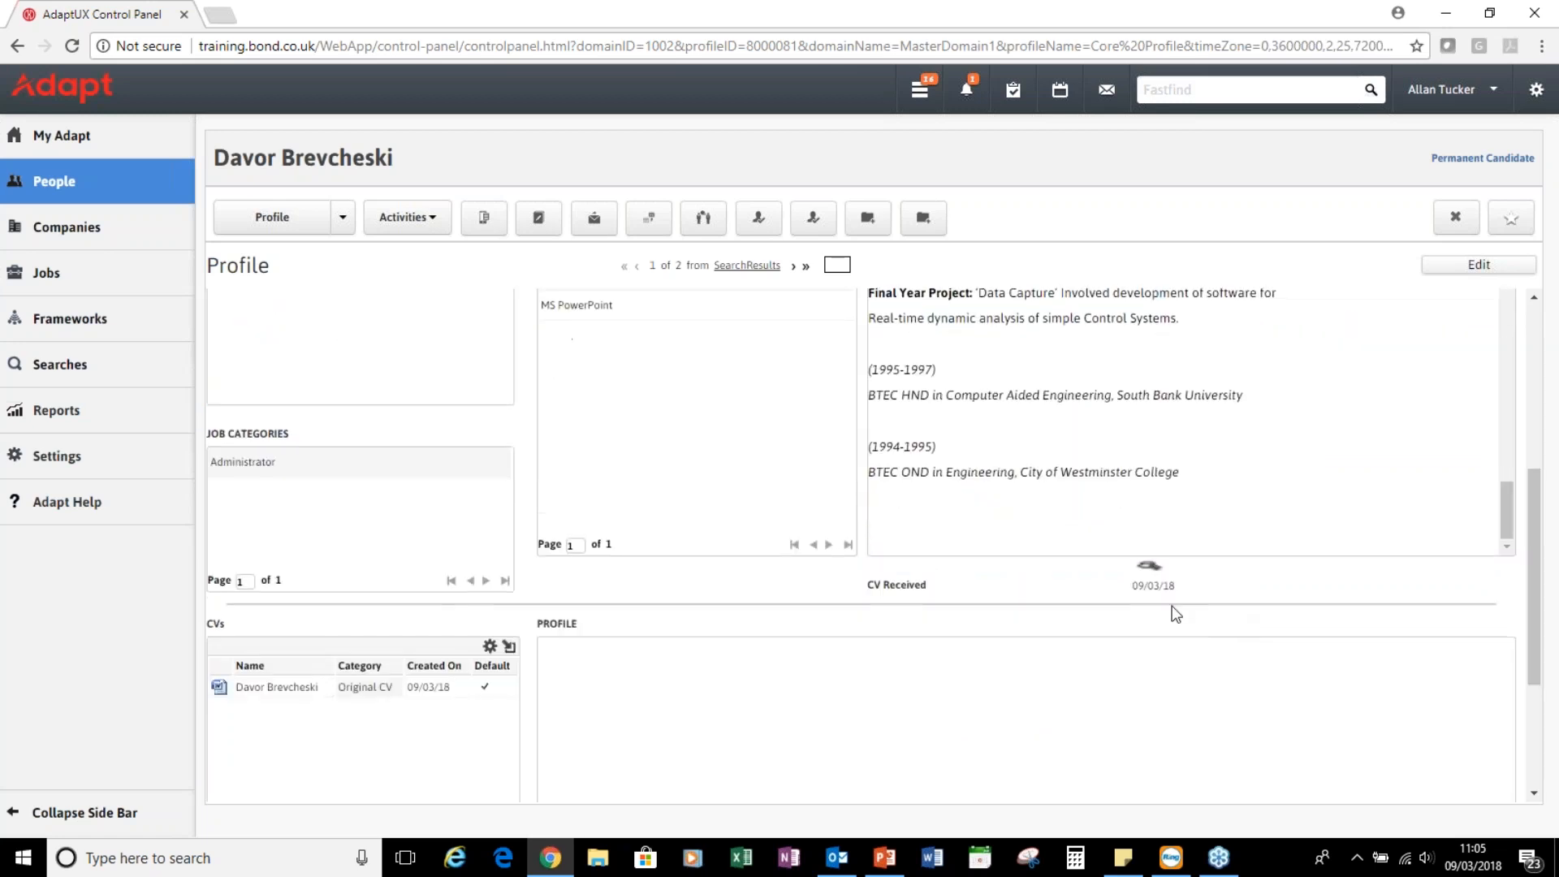
pyautogui.scroll(5, 865, 558)
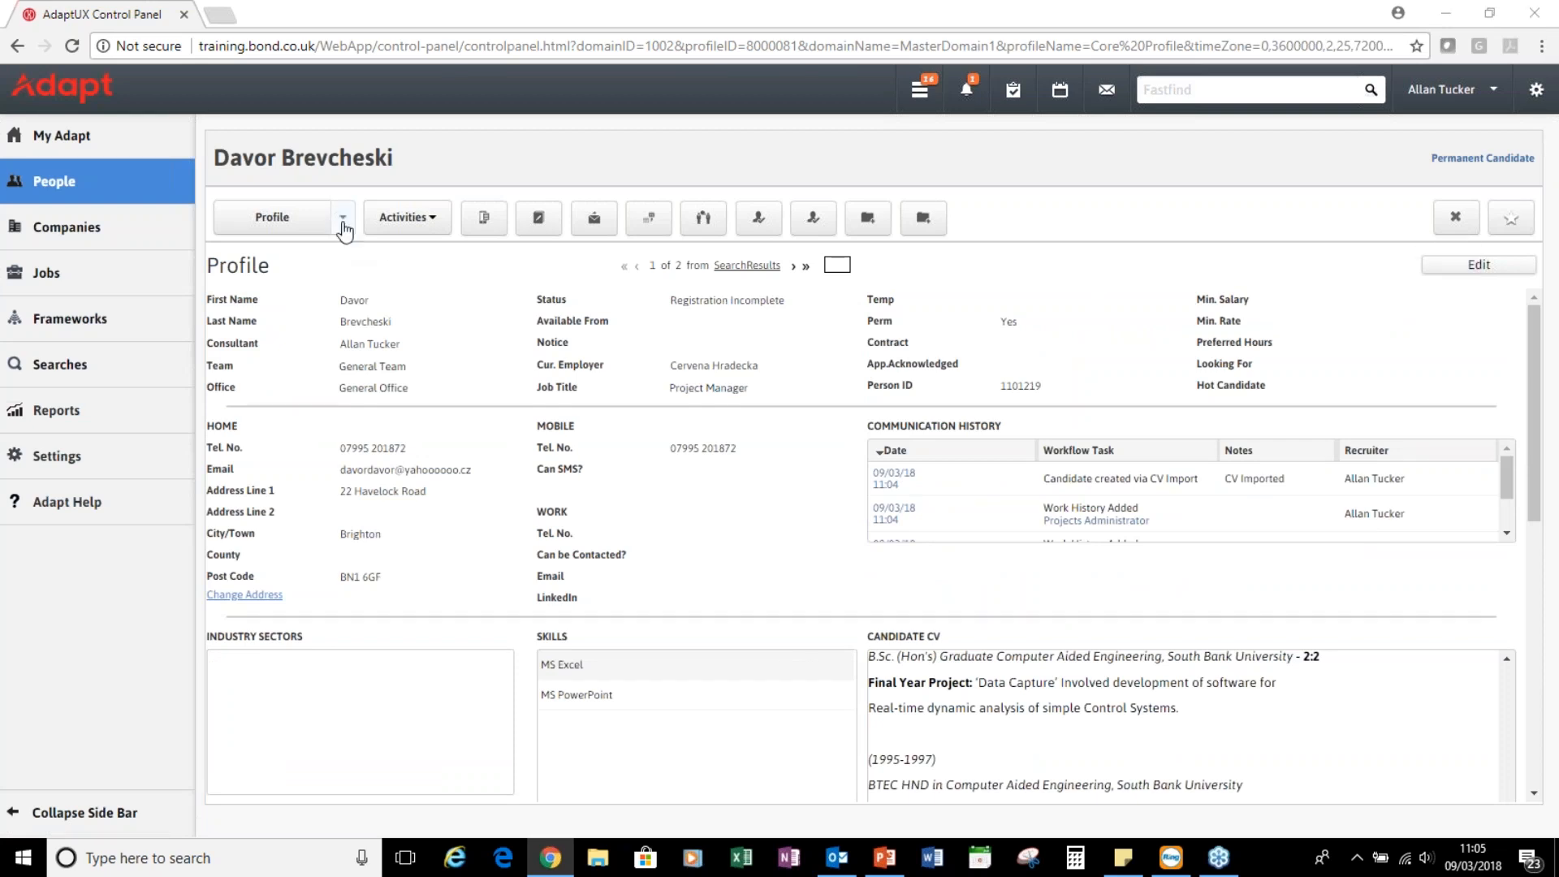
pyautogui.click(343, 219)
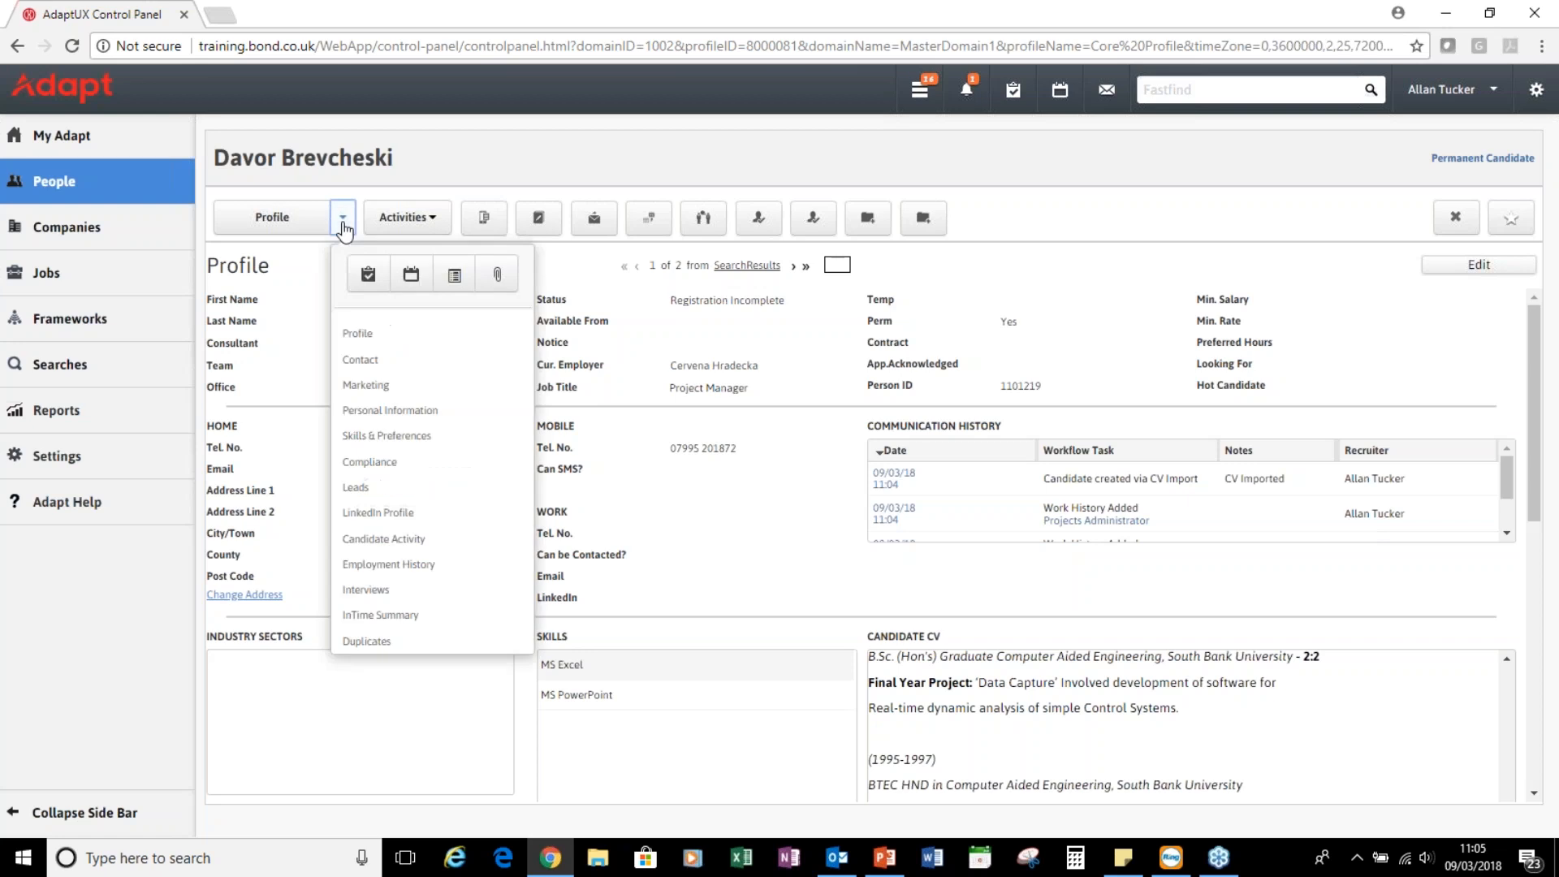
pyautogui.click(344, 229)
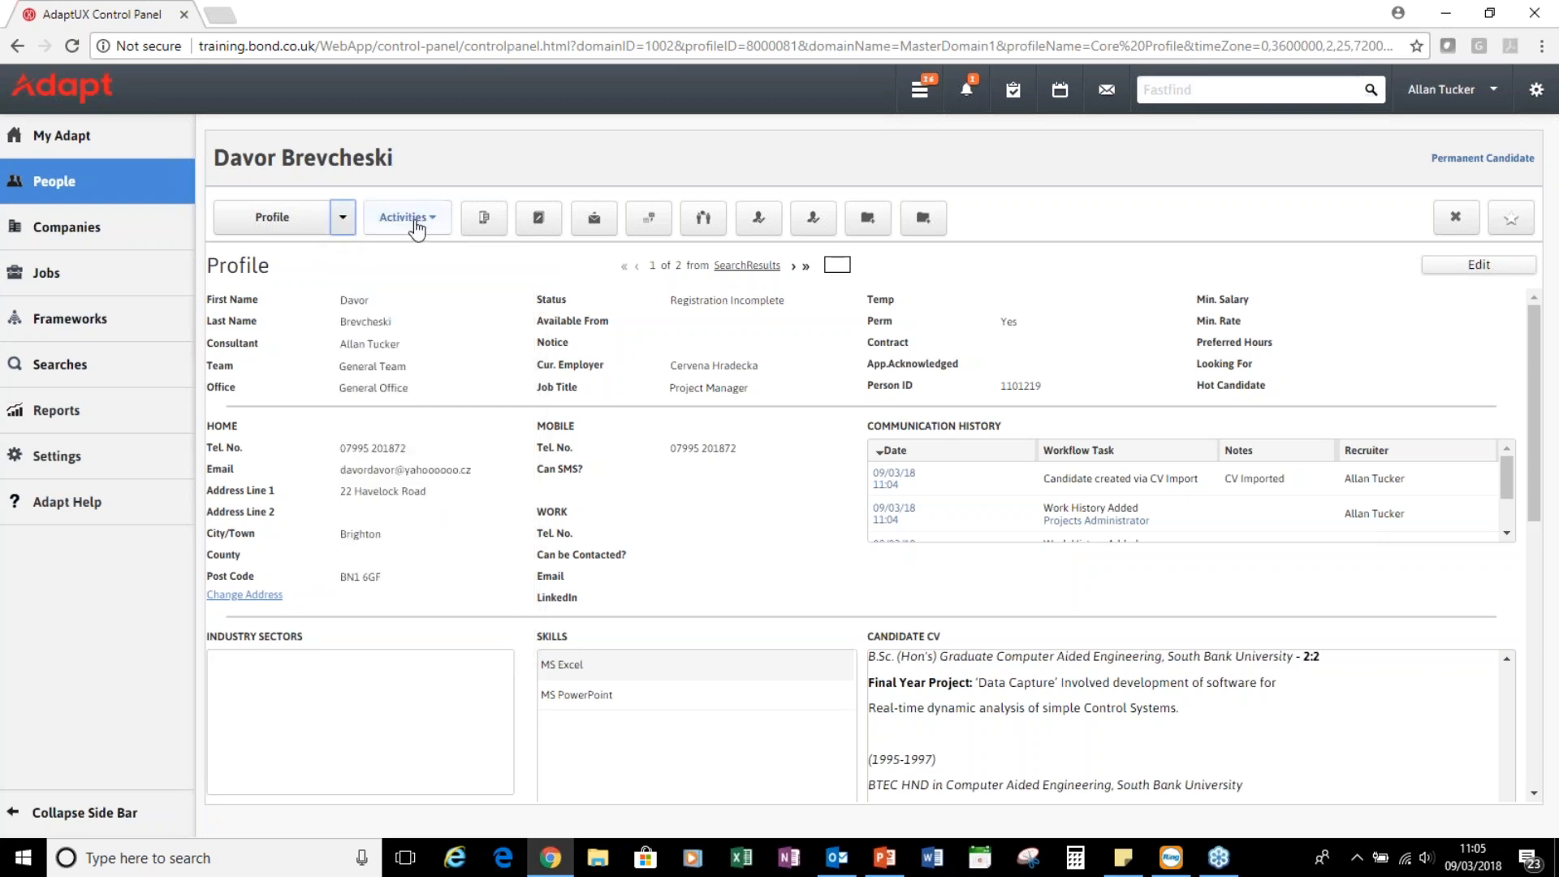
pyautogui.click(433, 226)
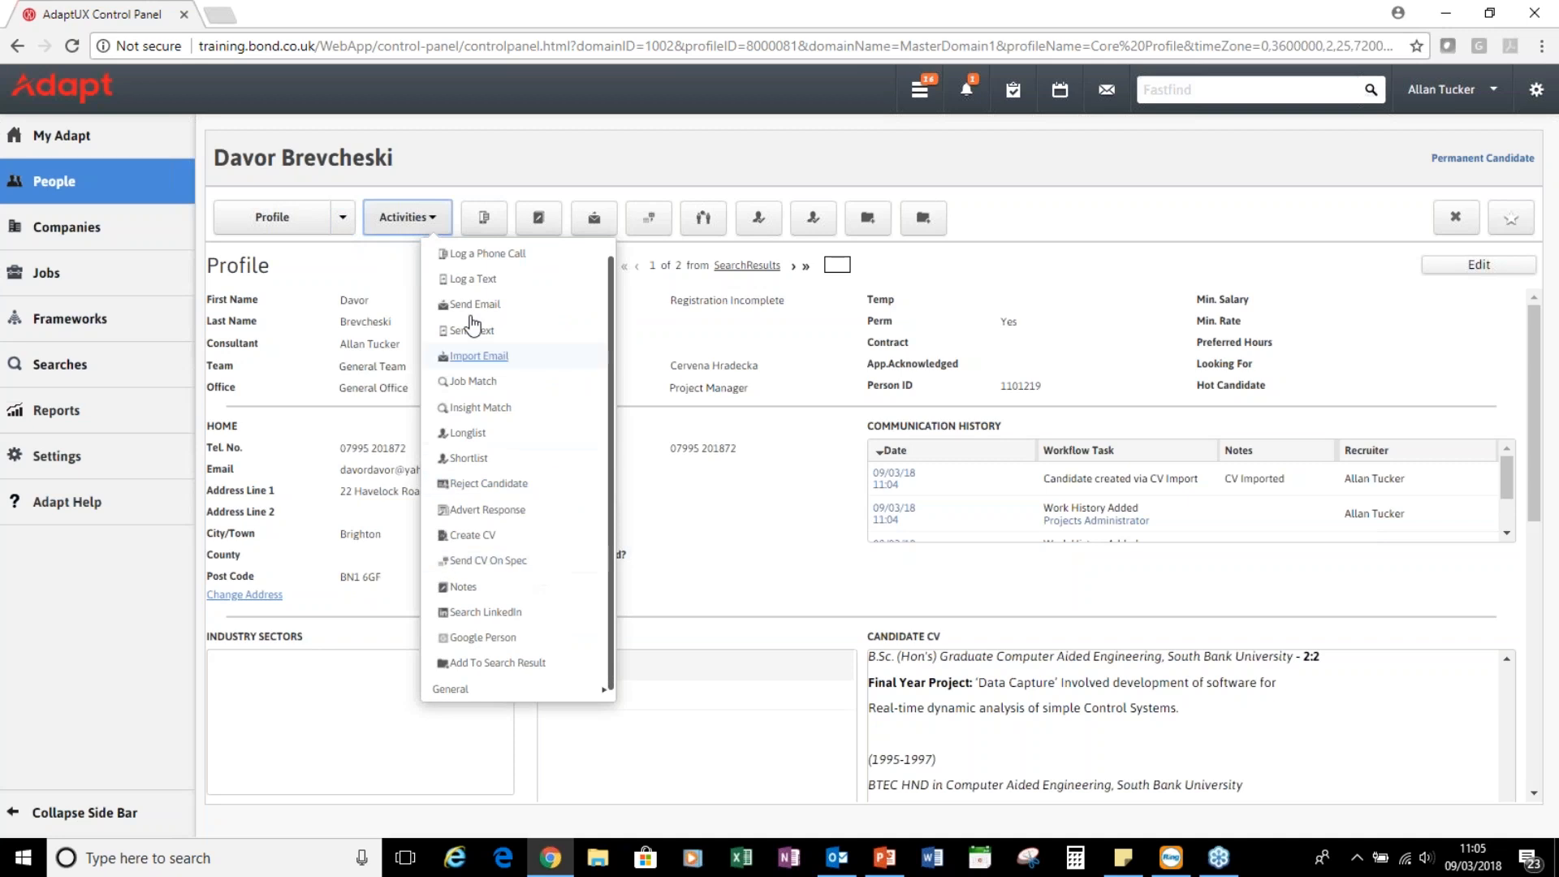
pyautogui.click(393, 288)
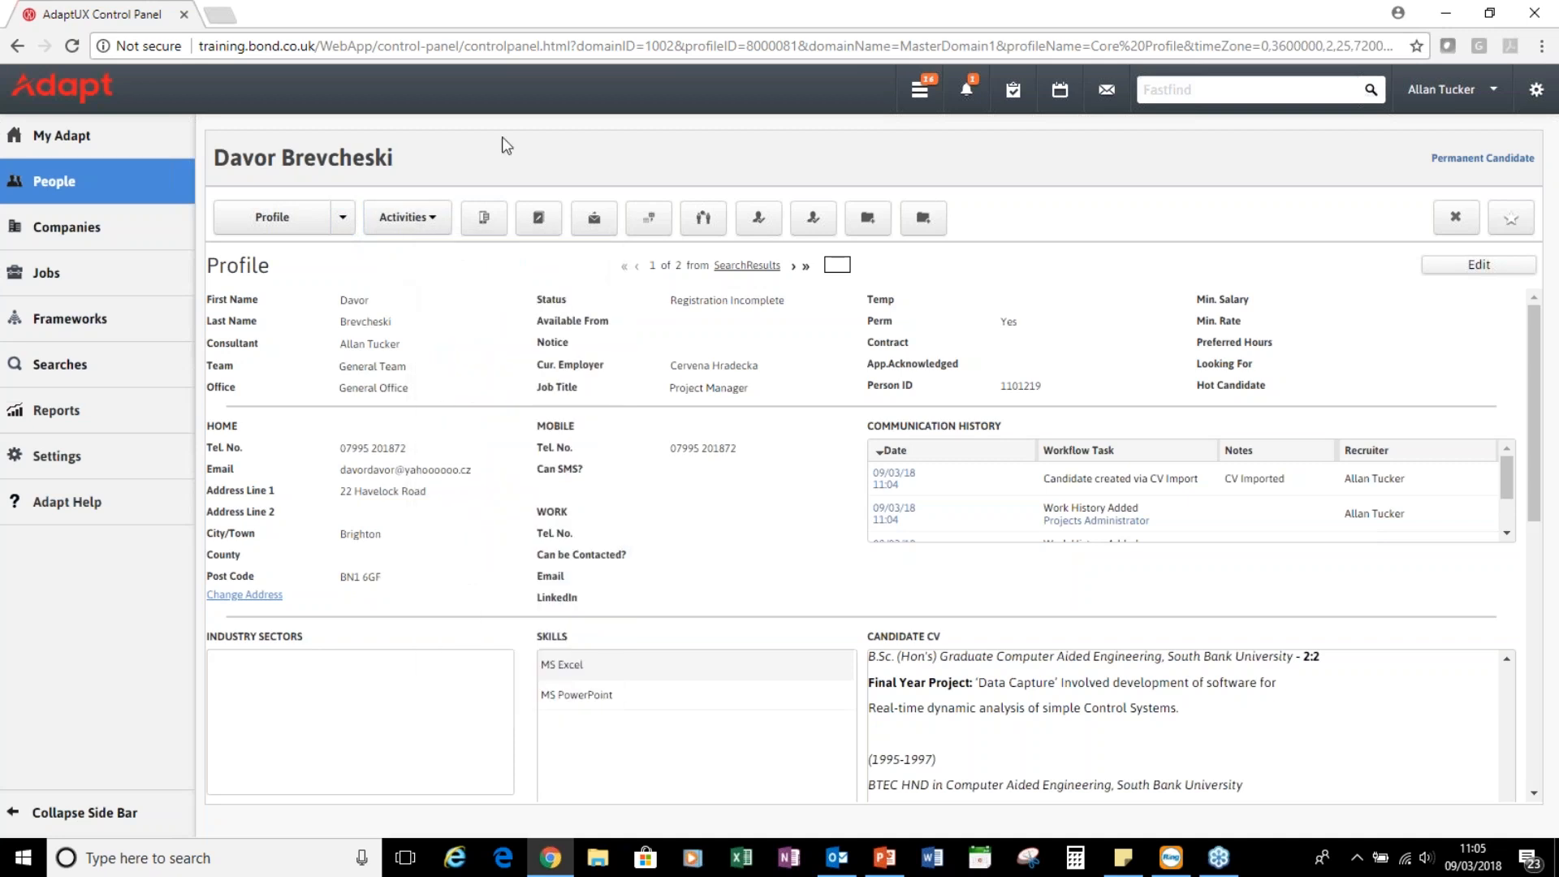